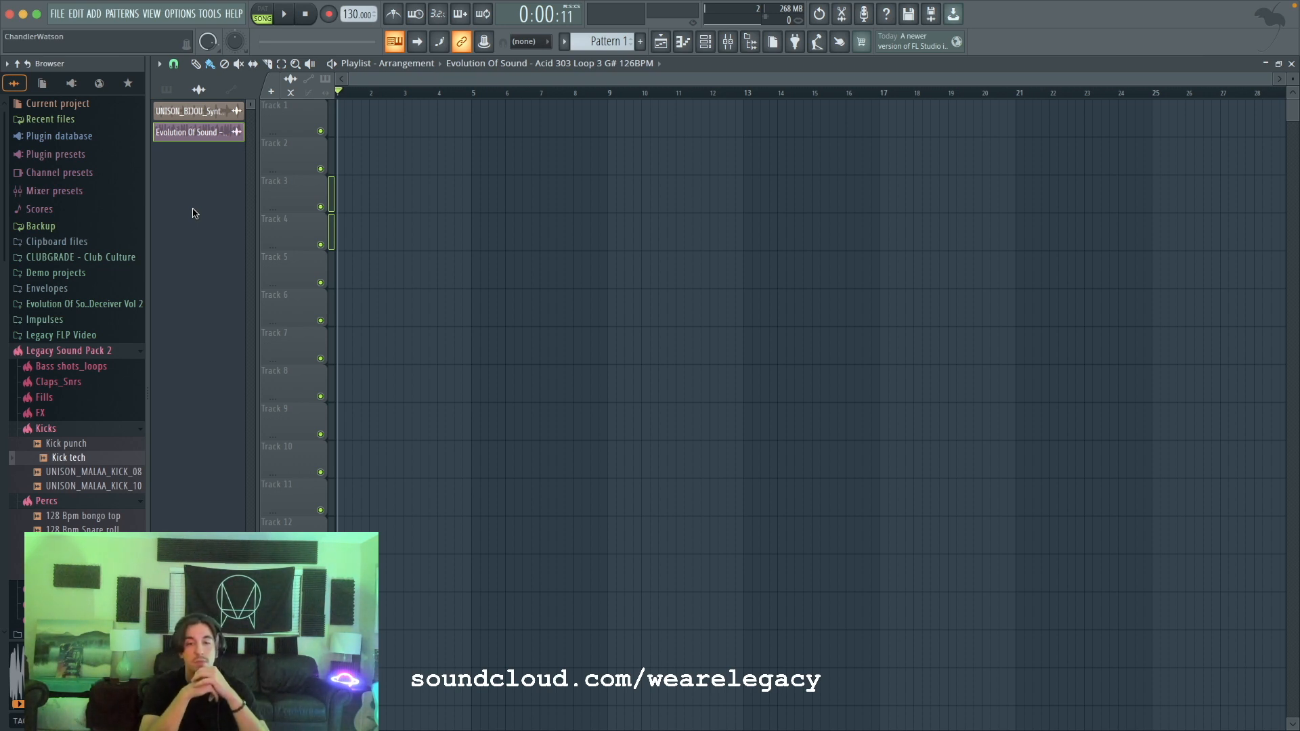
# Step: Add the Kick punch sample on every beat of bars 1–4 on Track 1, play it back, and open its channel settings
pyautogui.click(79, 445)
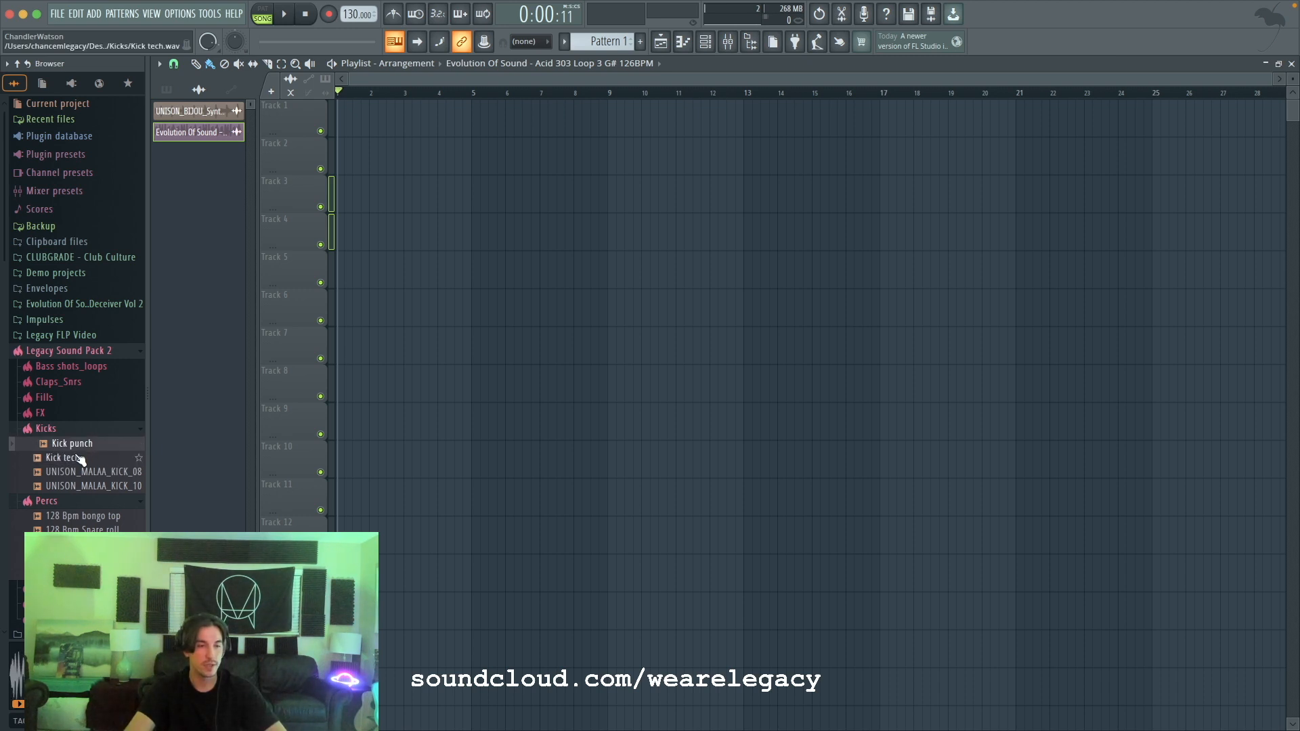
pyautogui.click(86, 472)
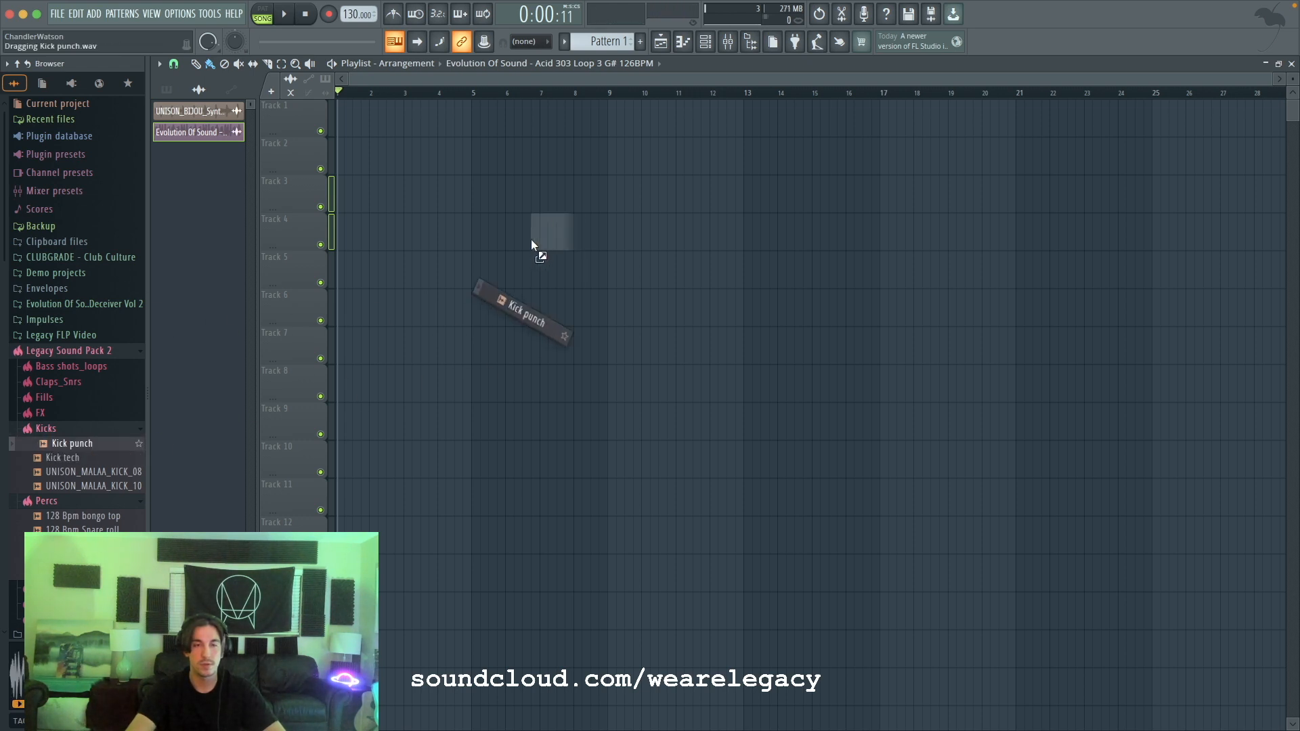
pyautogui.moveTo(535, 247); pyautogui.dragTo(531, 252)
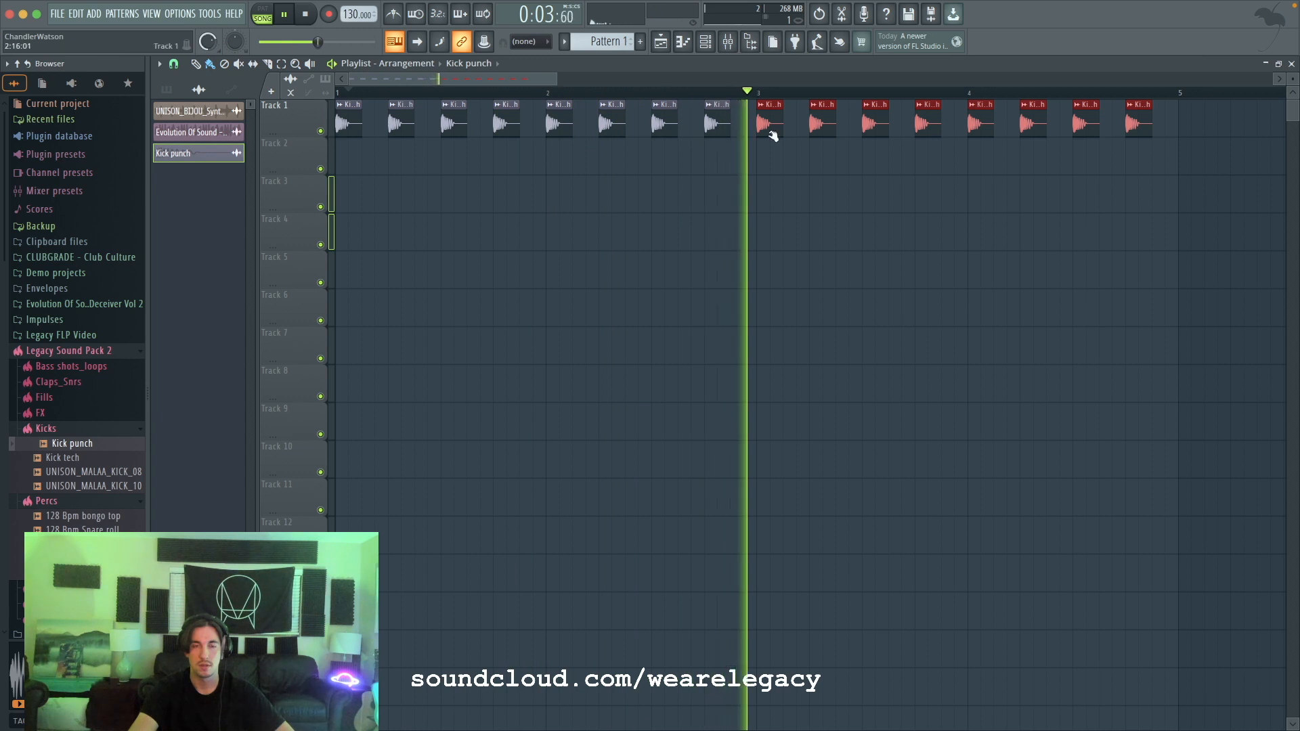
pyautogui.press('space')
pyautogui.doubleClick(665, 122)
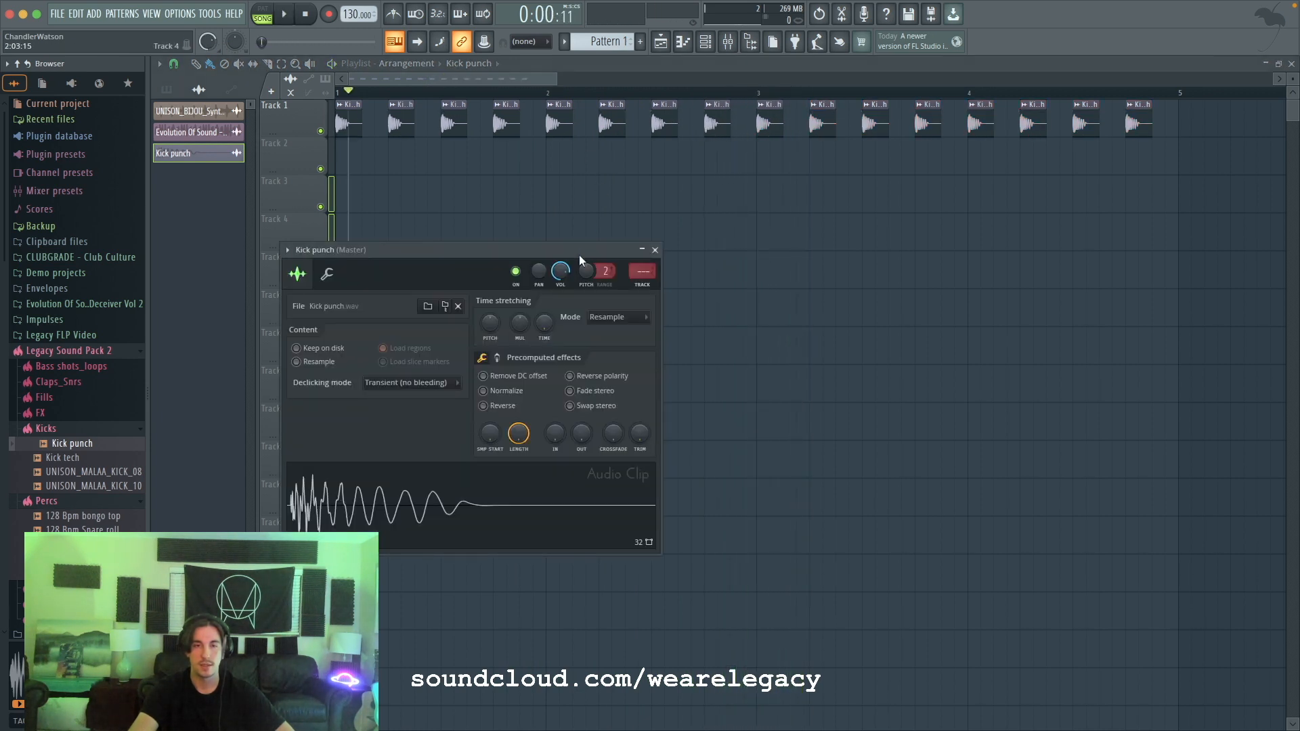
pyautogui.press('space')
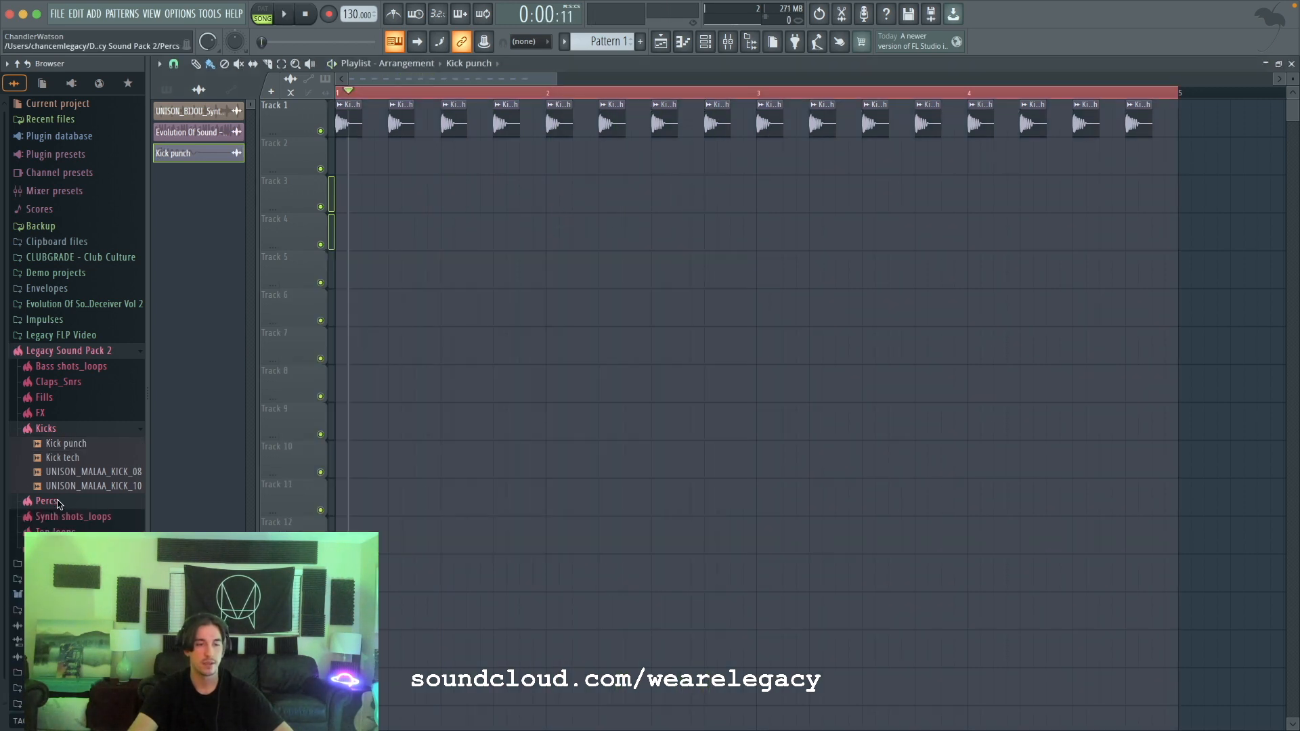
# Step: Place the Clap Smack sample on beats 2 and 4 of bars 1–4 on Track 6 and route it to its own mixer track
pyautogui.click(51, 429)
pyautogui.click(67, 382)
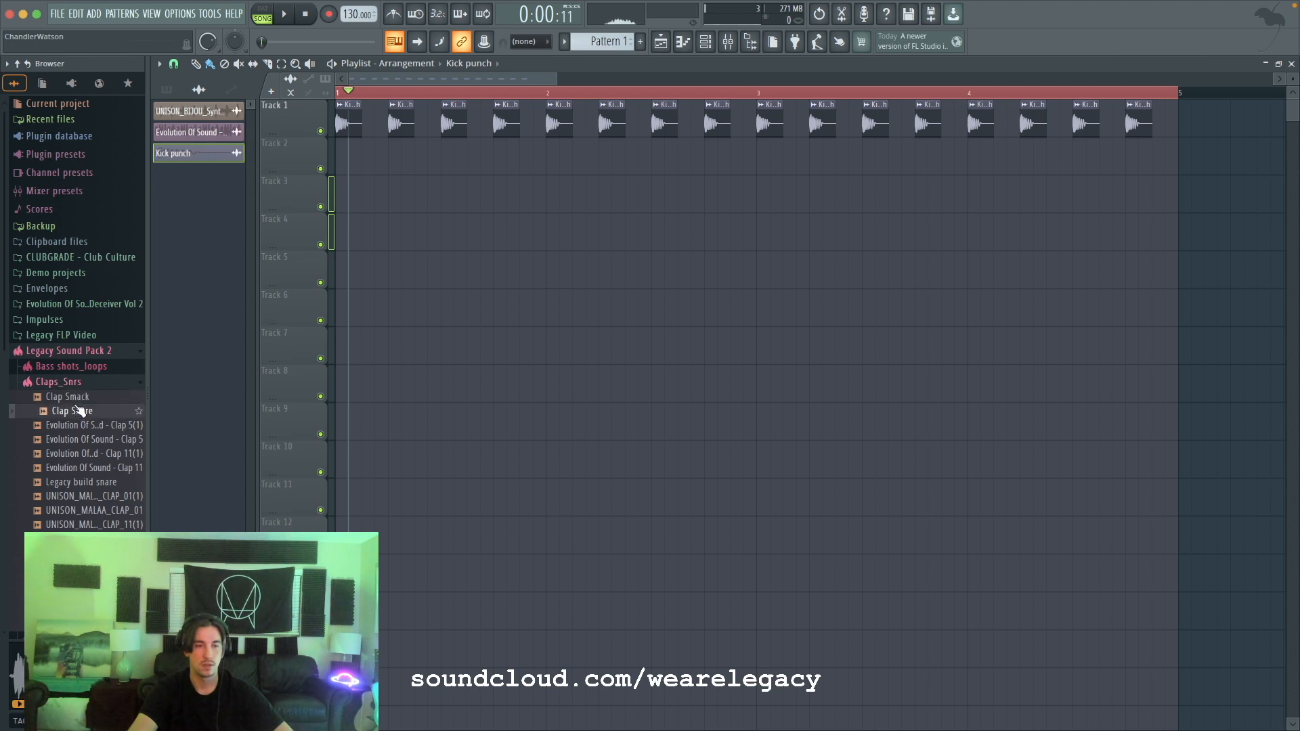
pyautogui.moveTo(77, 405); pyautogui.dragTo(608, 433)
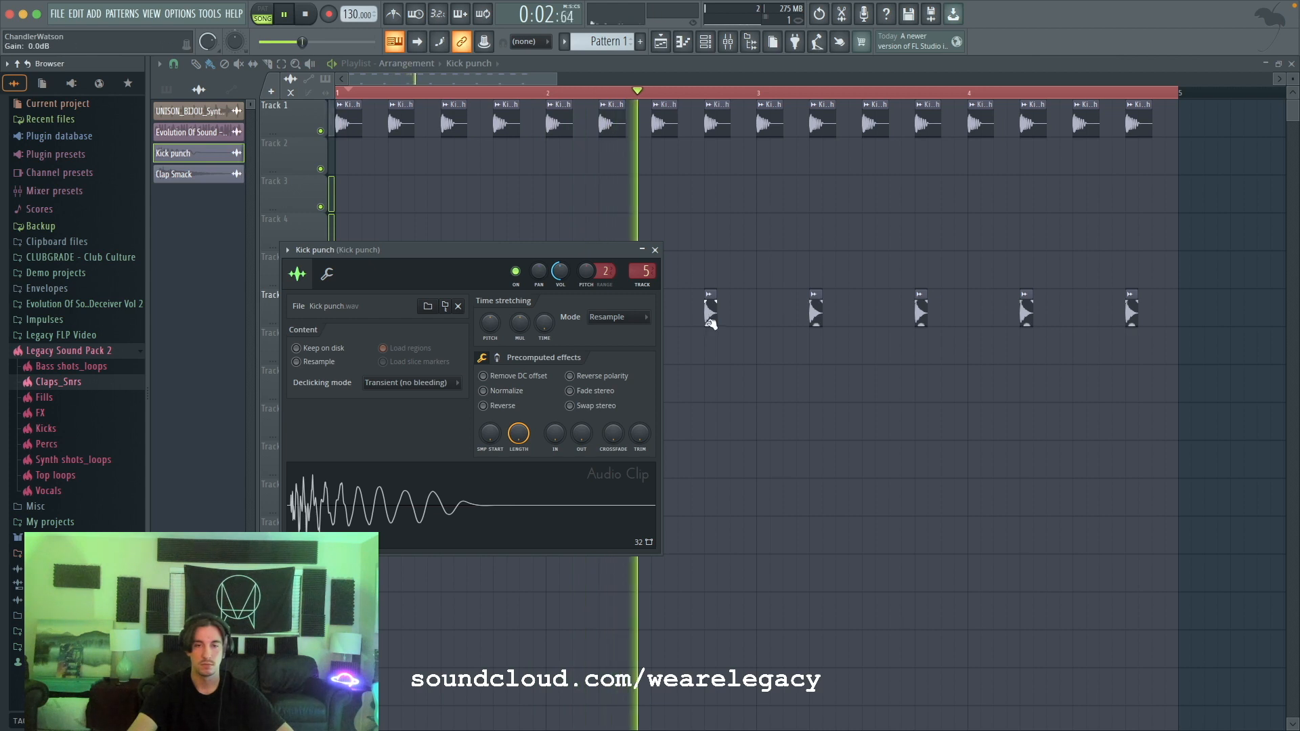
pyautogui.click(710, 312)
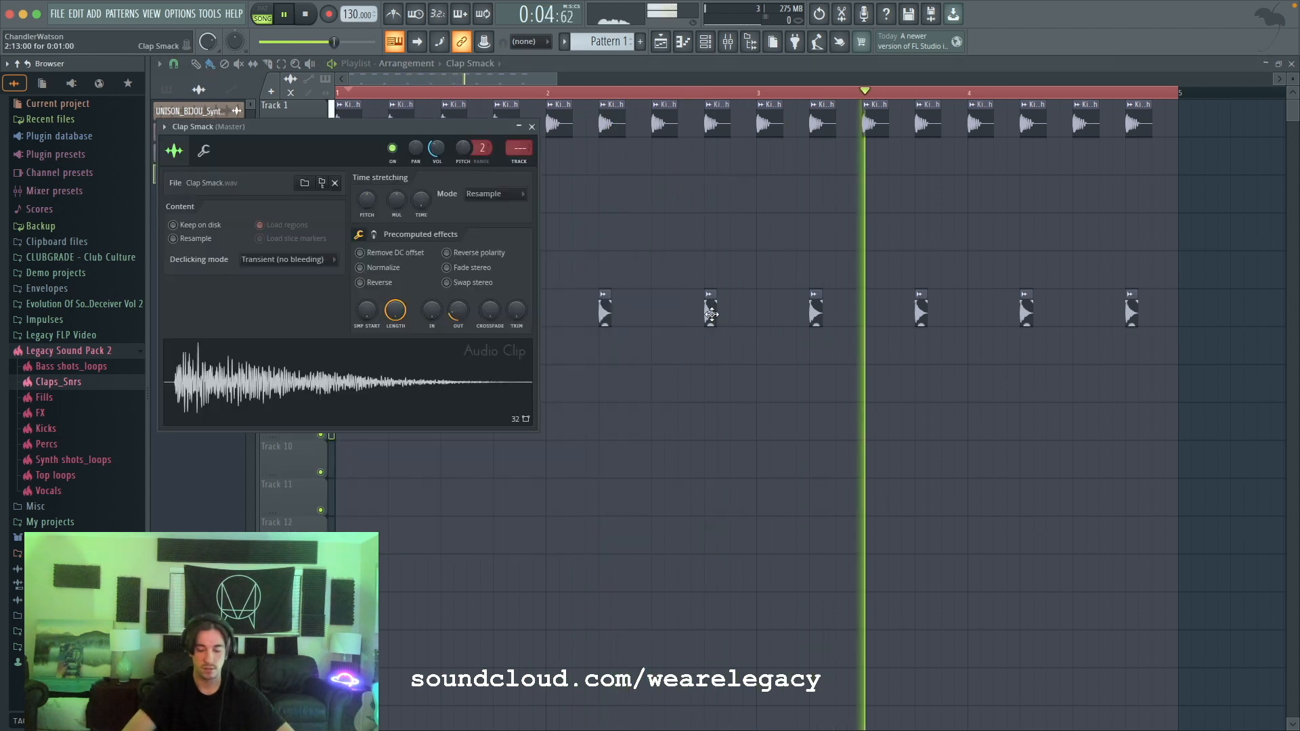
pyautogui.hotkey('ctrl', 'l')
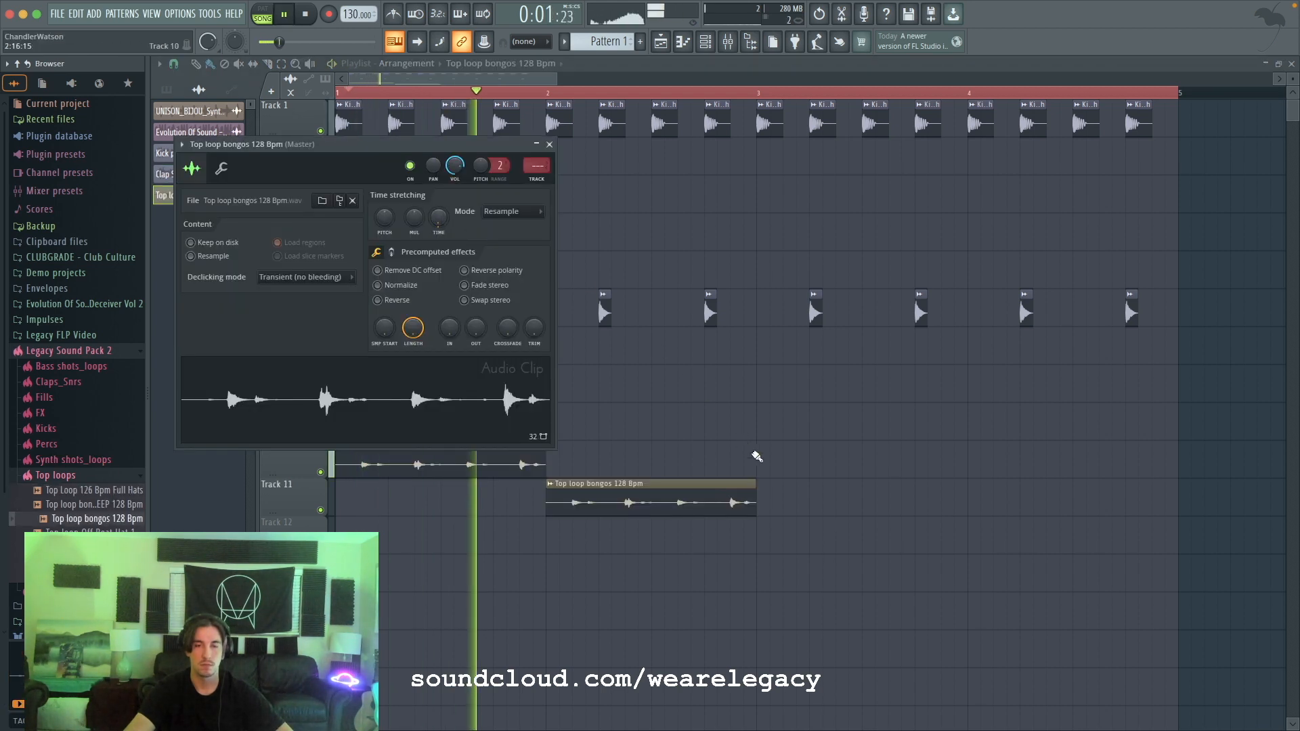
# Step: Repeat the Top loop bongos 128 Bpm clip through bar 4, lining up all its copies on Track 10
pyautogui.click(759, 458)
pyautogui.click(973, 499)
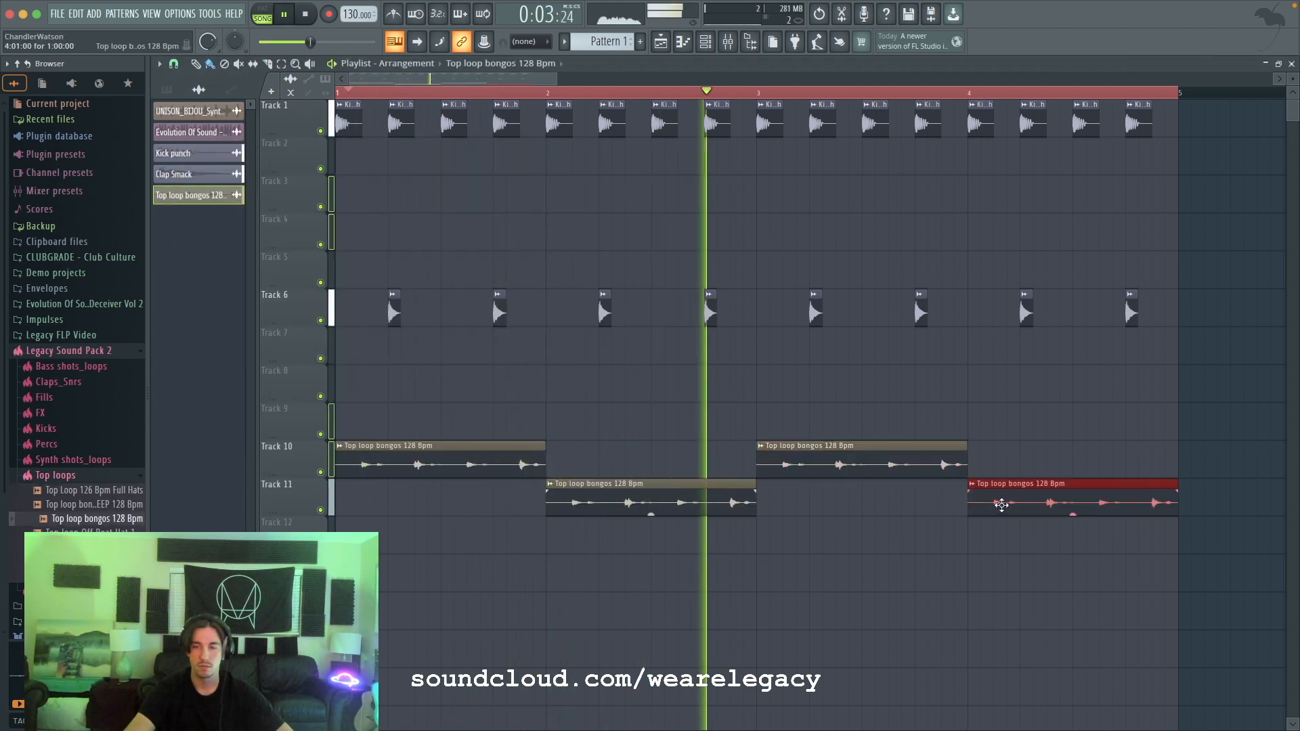
pyautogui.moveTo(1001, 479); pyautogui.dragTo(997, 453)
pyautogui.moveTo(697, 487); pyautogui.dragTo(697, 448)
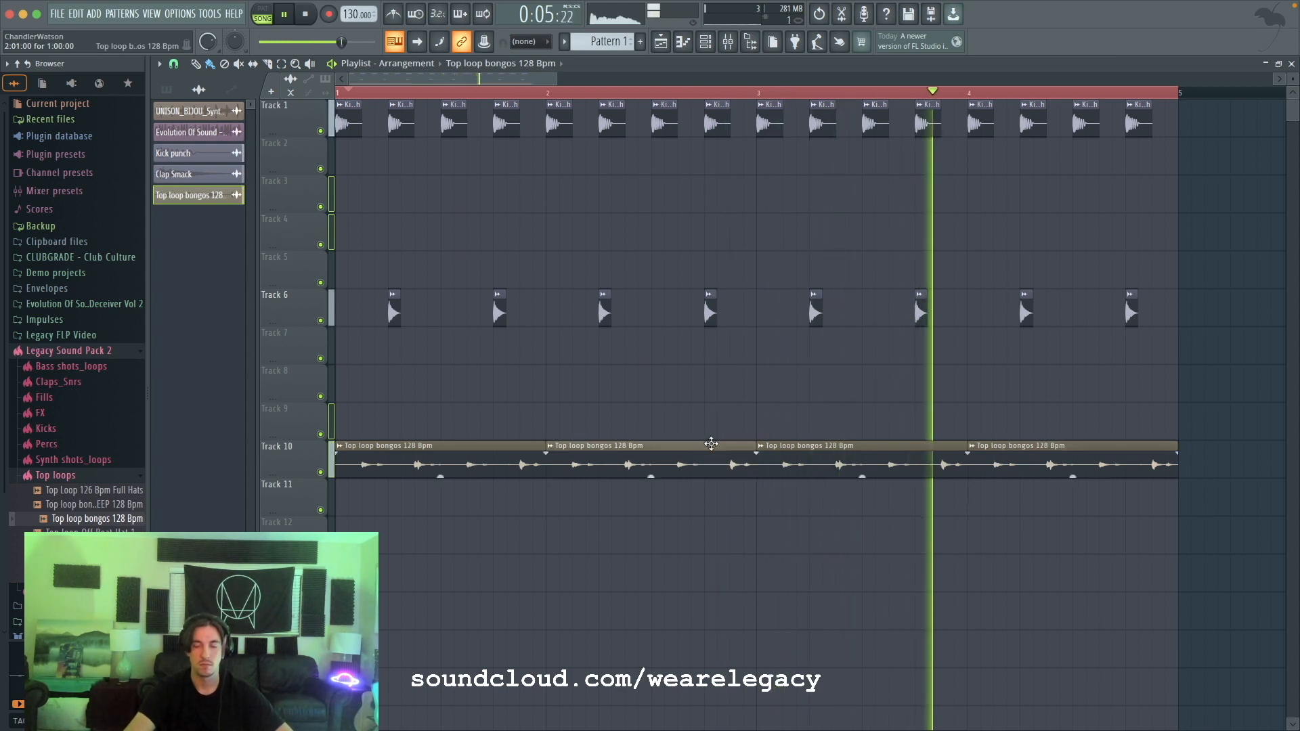
# Step: Stop playback and route the Top loop bongos 128 Bpm channel to its own mixer track
pyautogui.doubleClick(697, 449)
pyautogui.press('space')
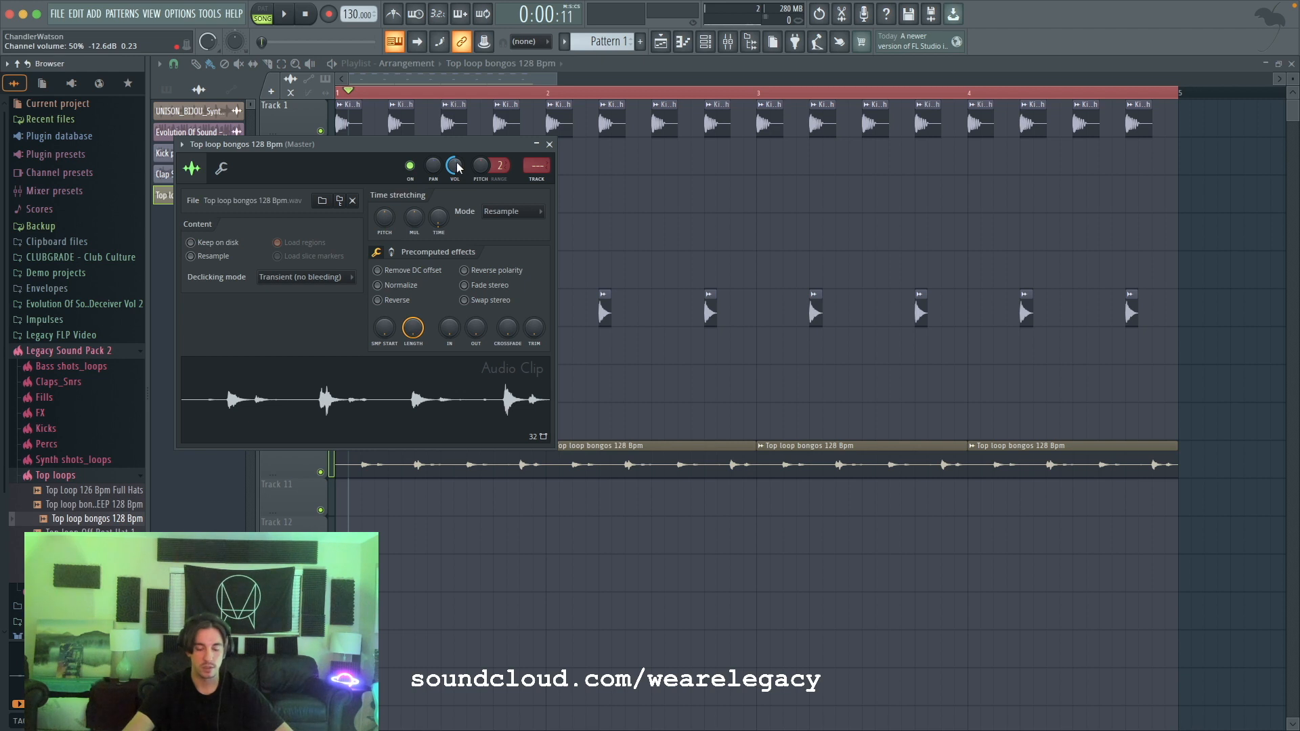
pyautogui.hotkey('ctrl', 'l')
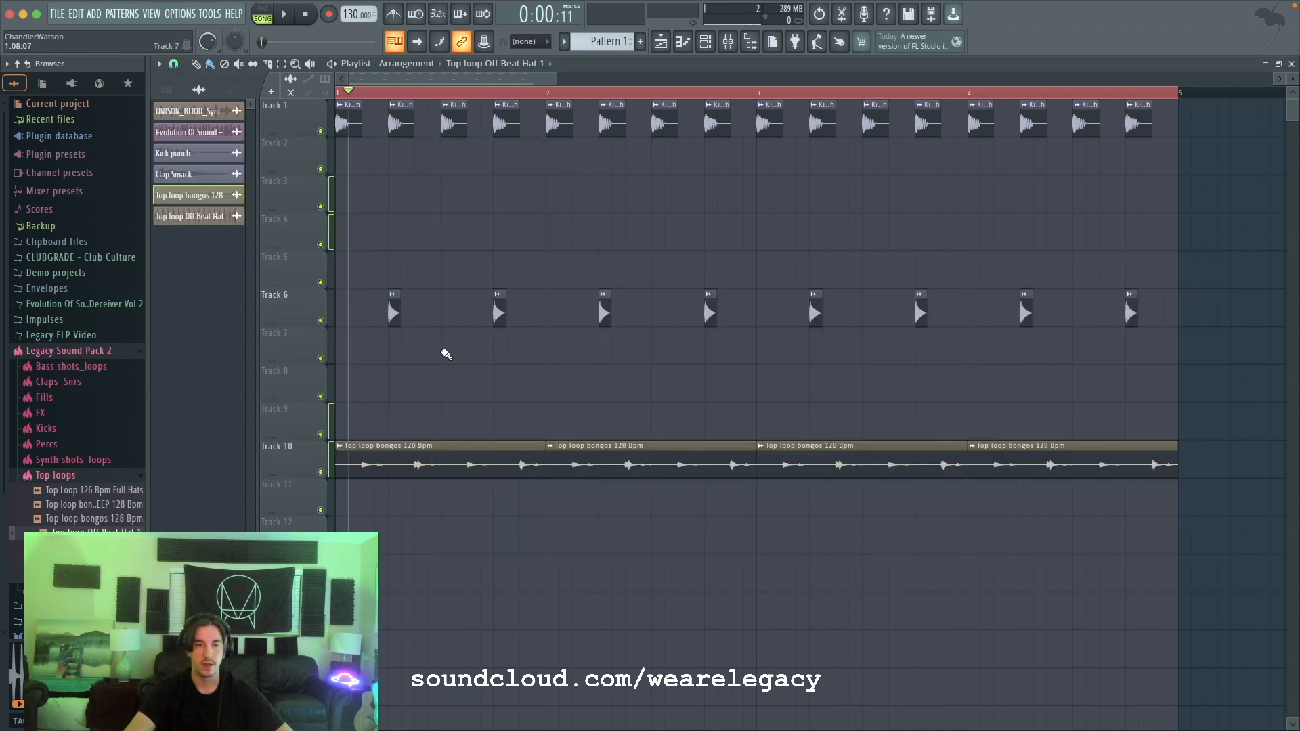
# Step: Place Top loop Off Beat Hat 1 at the start of Track 3, and set the tempo to 127 BPM with all channels restretched
pyautogui.click(381, 208)
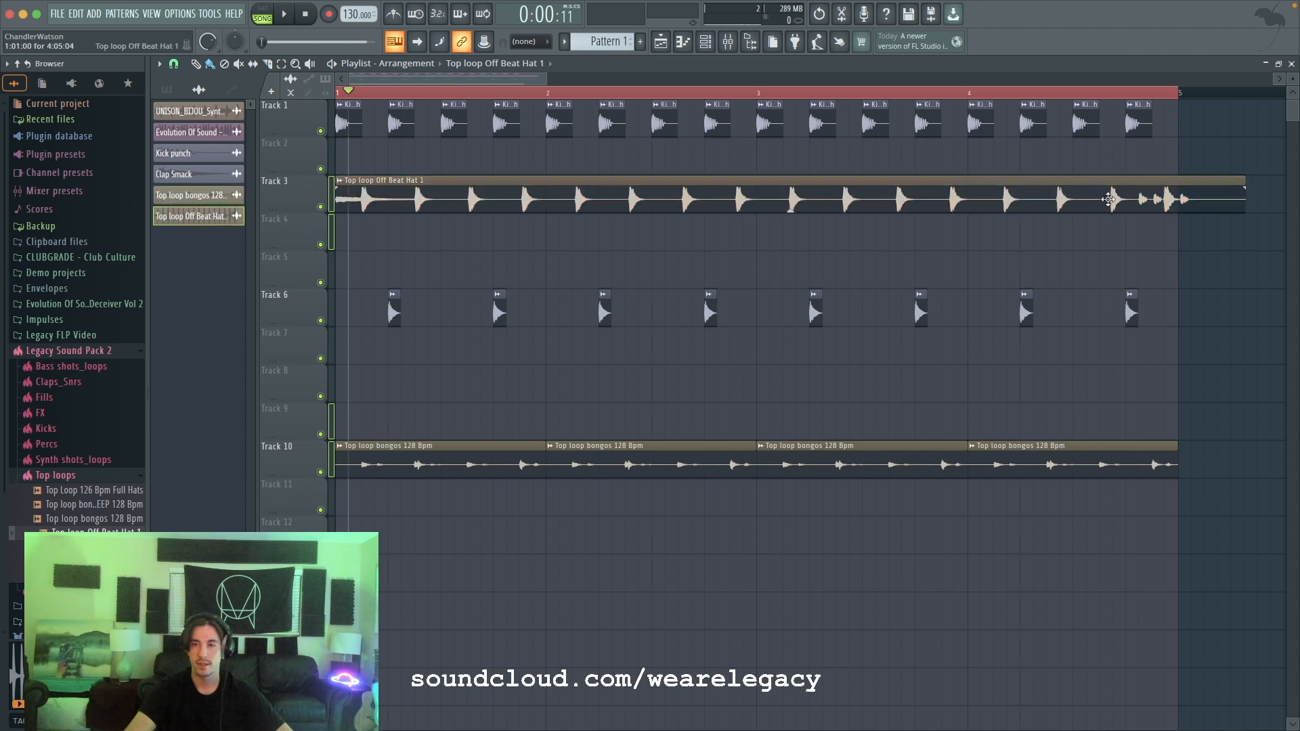
pyautogui.moveTo(549, 75); pyautogui.dragTo(1117, 78)
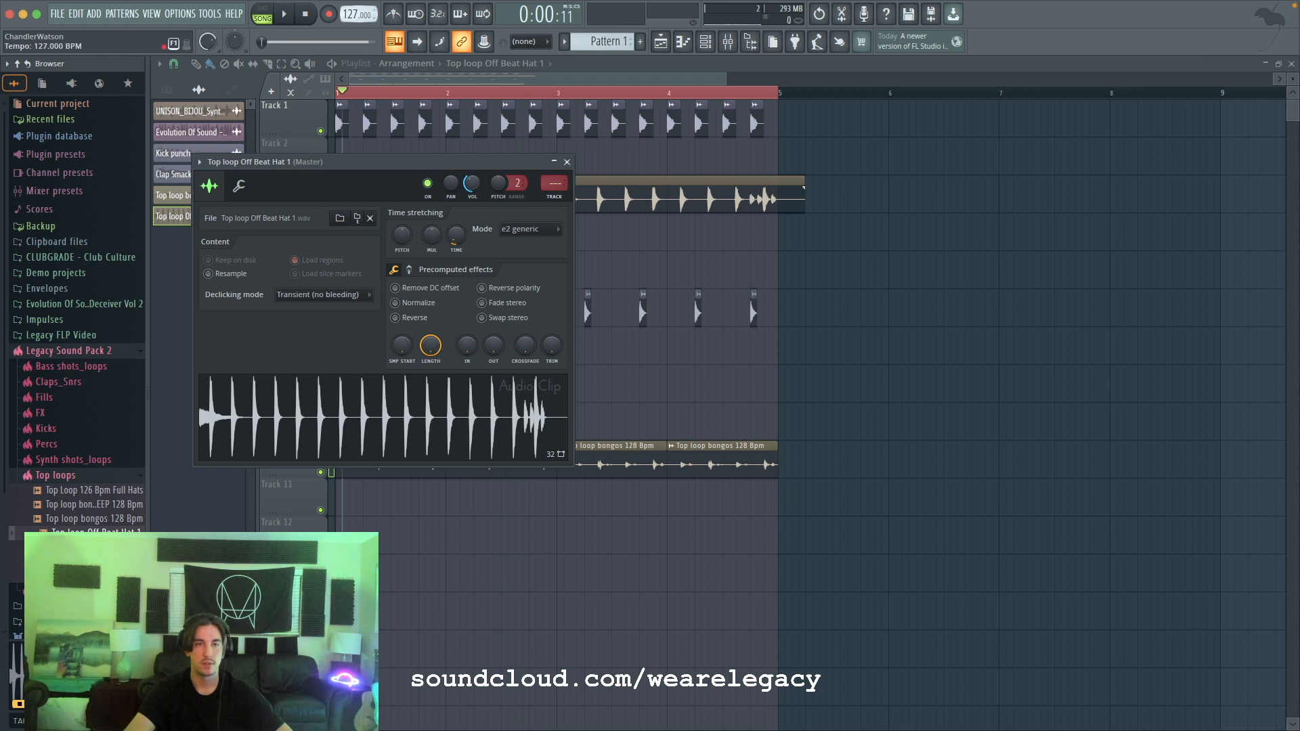
pyautogui.moveTo(349, 10); pyautogui.dragTo(349, 14)
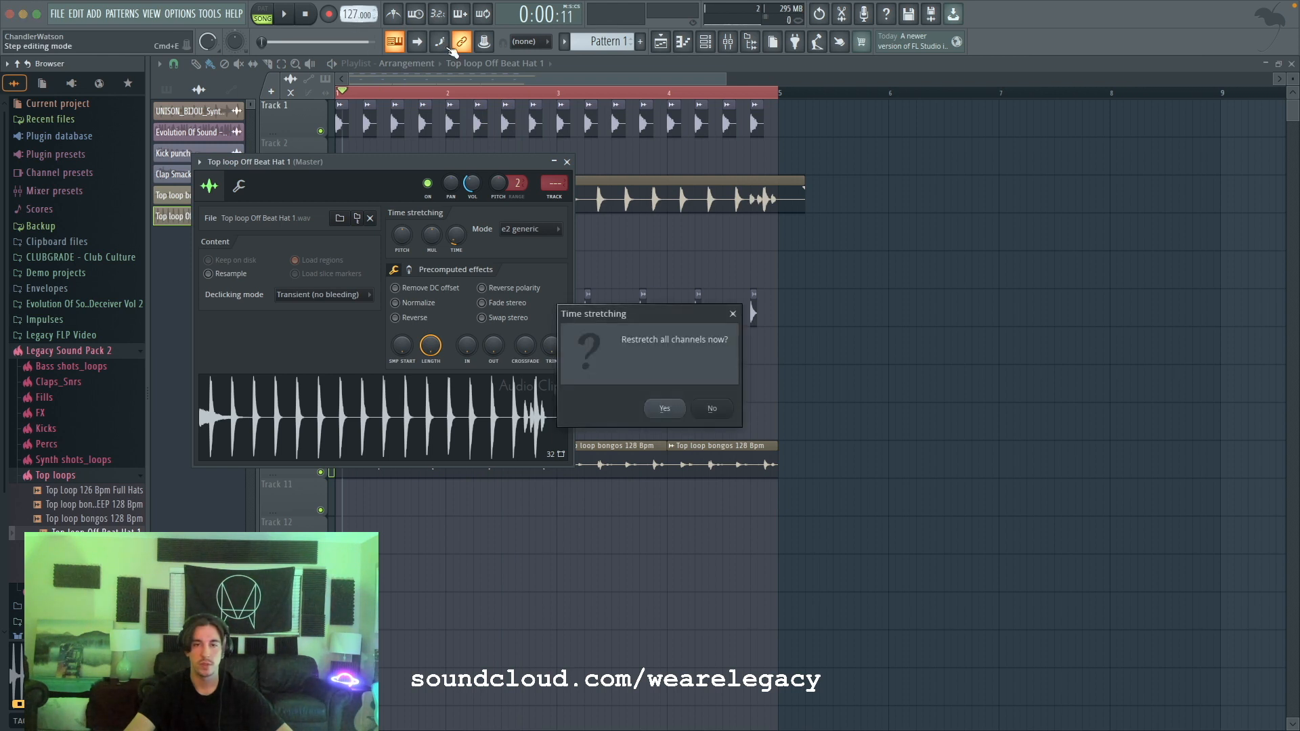
pyautogui.click(665, 408)
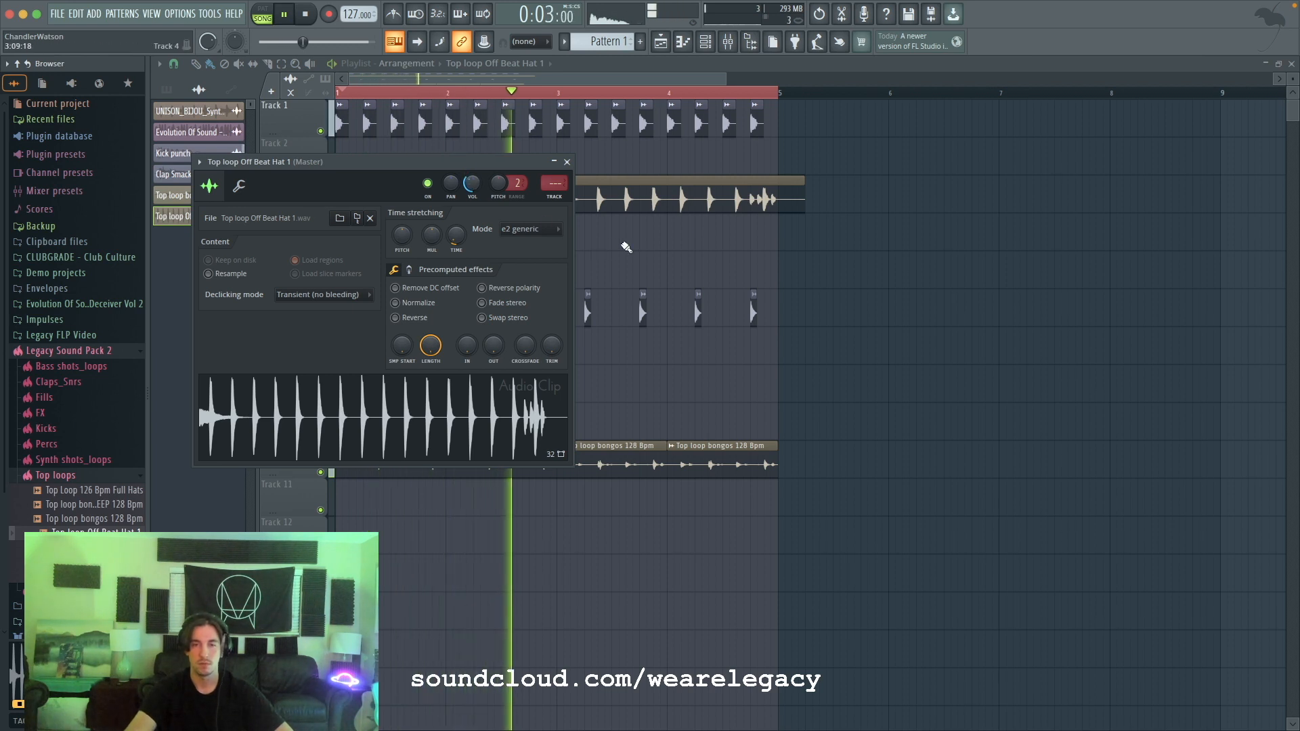
# Step: Trim the off-beat hat clip to the end of bar 4 and duplicate all the clips of bars 1–4 into bars 5–8
pyautogui.click(747, 232)
pyautogui.rightClick(775, 232)
pyautogui.moveTo(802, 205); pyautogui.dragTo(778, 204)
pyautogui.keyDown('ctrl'); pyautogui.moveTo(830, 480); pyautogui.dragTo(333, 92); pyautogui.keyUp('ctrl')
pyautogui.keyDown('shift'); pyautogui.moveTo(405, 470); pyautogui.dragTo(840, 489); pyautogui.keyUp('shift')
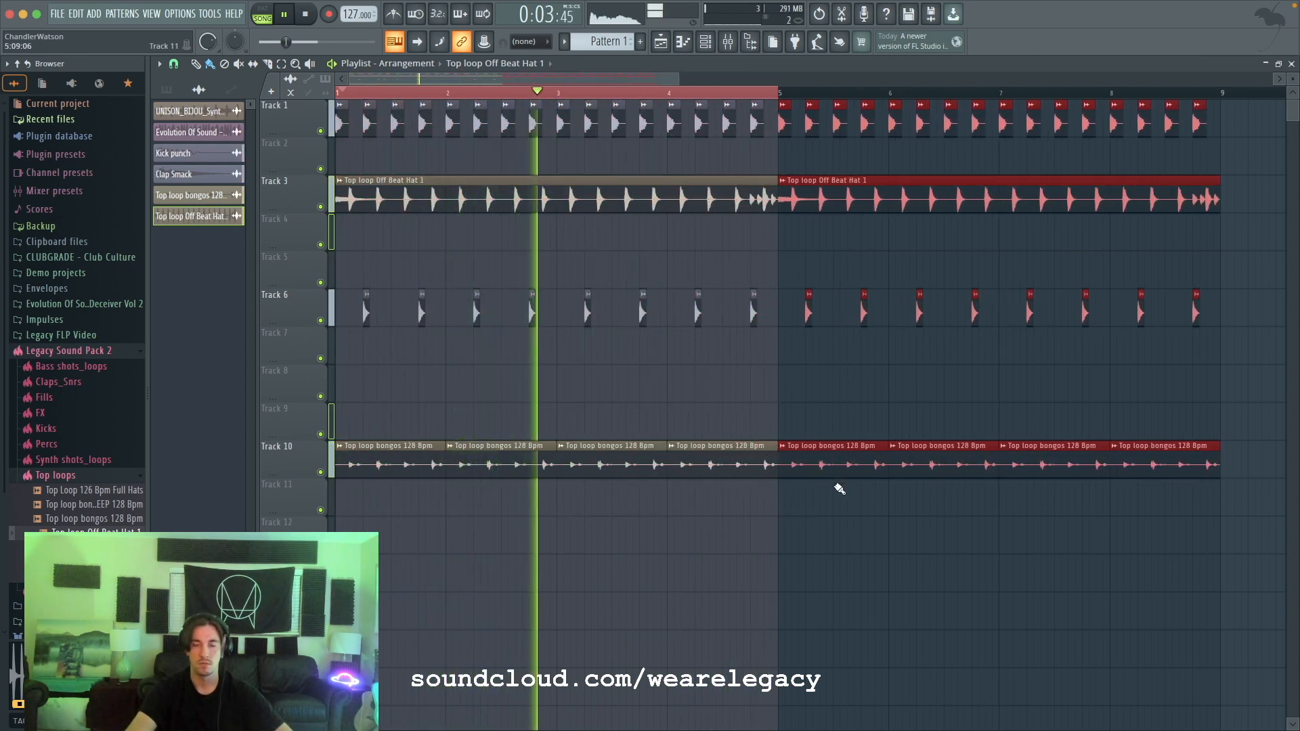
pyautogui.click(842, 490)
pyautogui.rightClick(850, 504)
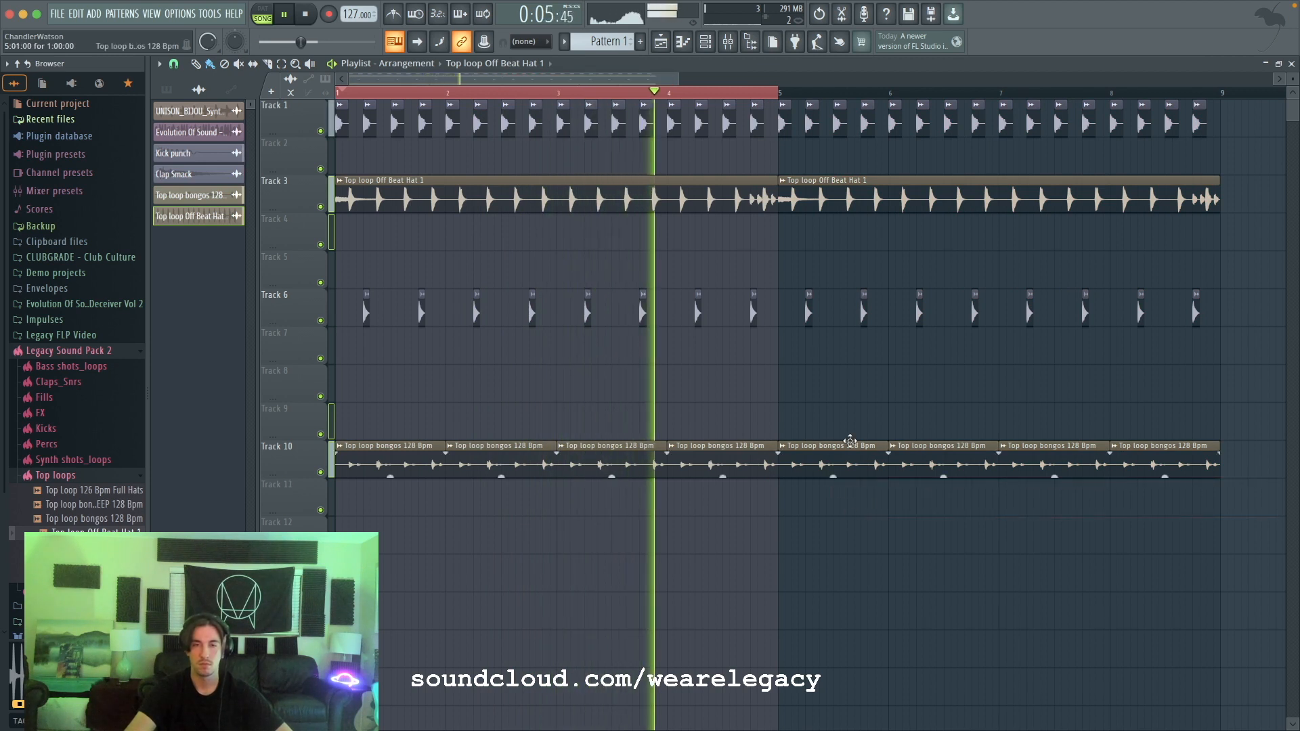
# Step: Route the Top loop Off Beat Hat 1 channel to its own mixer track
pyautogui.doubleClick(647, 206)
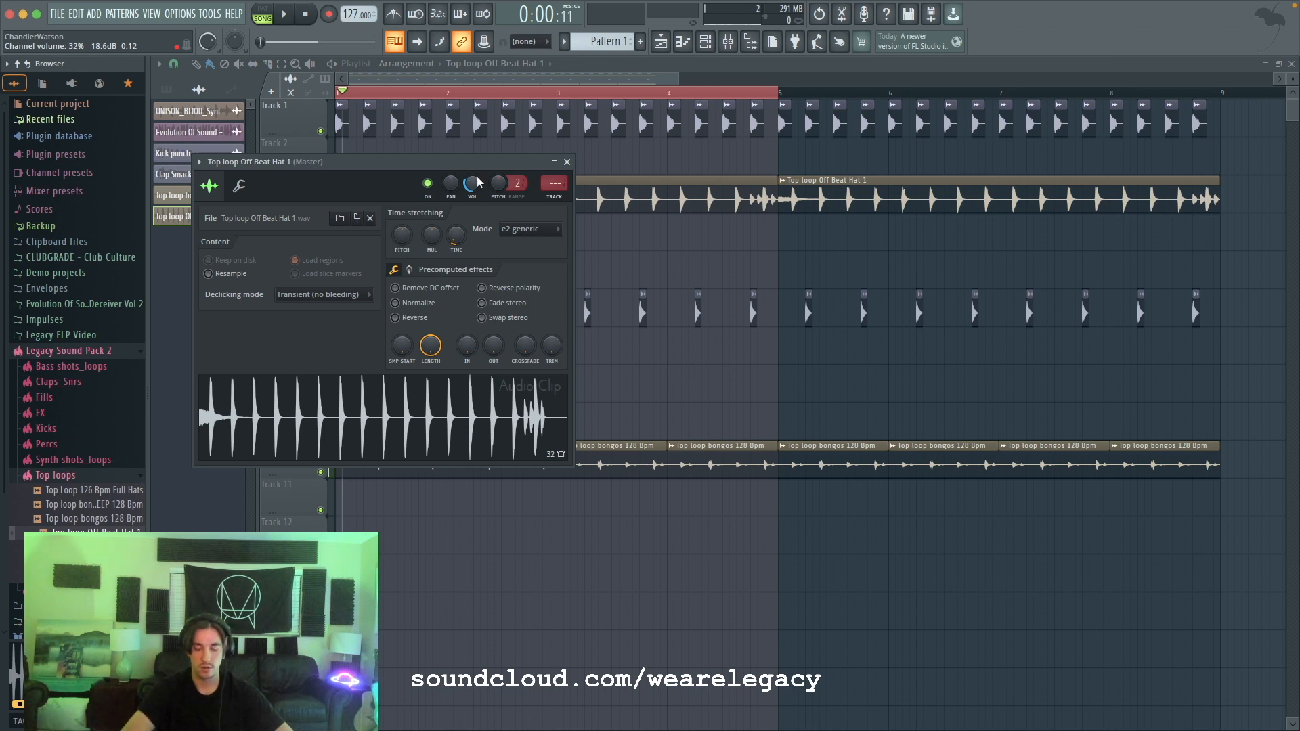
pyautogui.hotkey('ctrl', 'l')
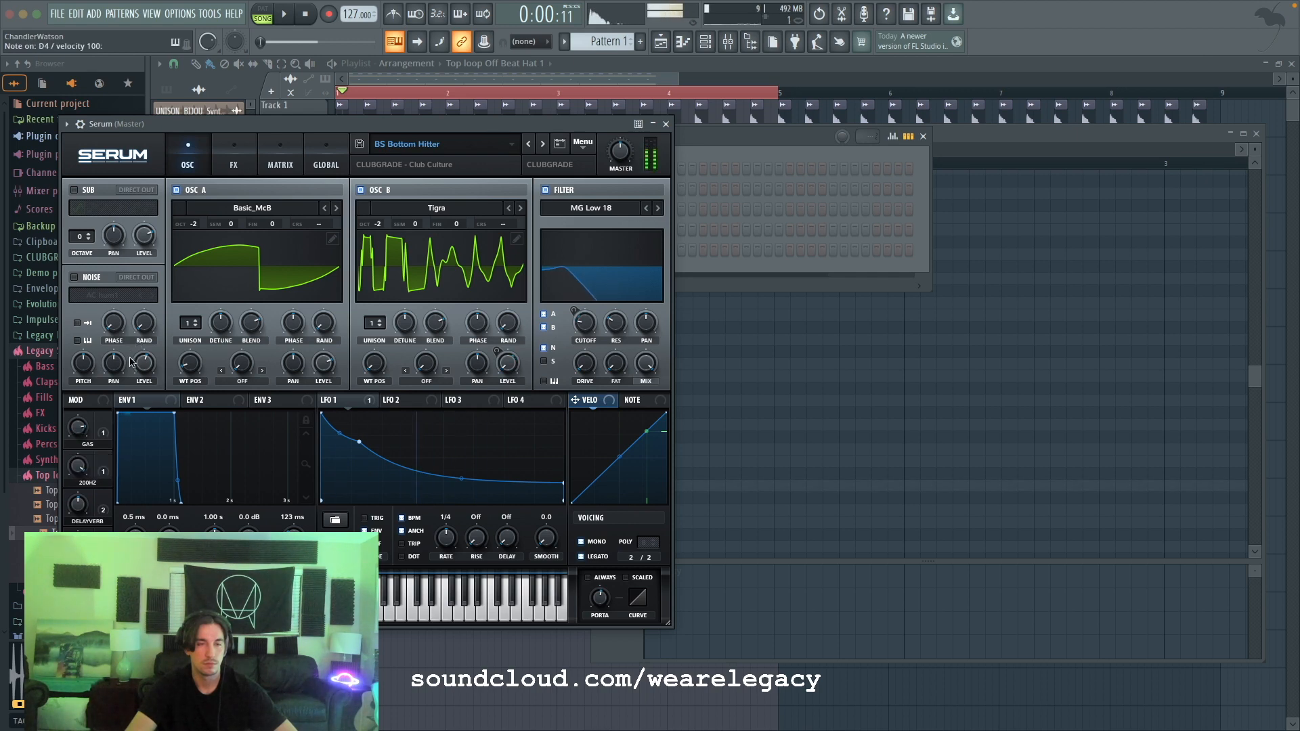
# Step: Duplicate the Serum pattern's D4 notes into bar 2 and repeat the Pattern 1 clip across bars 3–4 on Track 8
pyautogui.press('space')
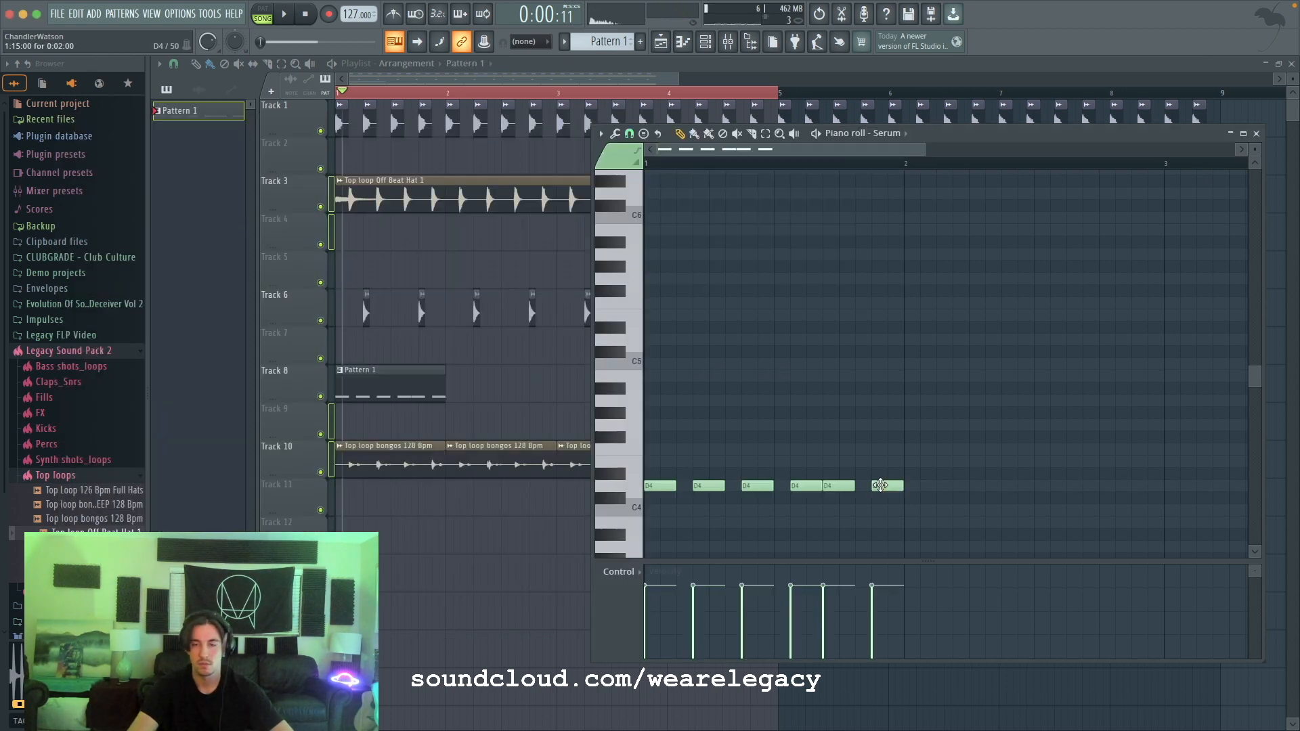
pyautogui.hotkey('ctrl', 'a')
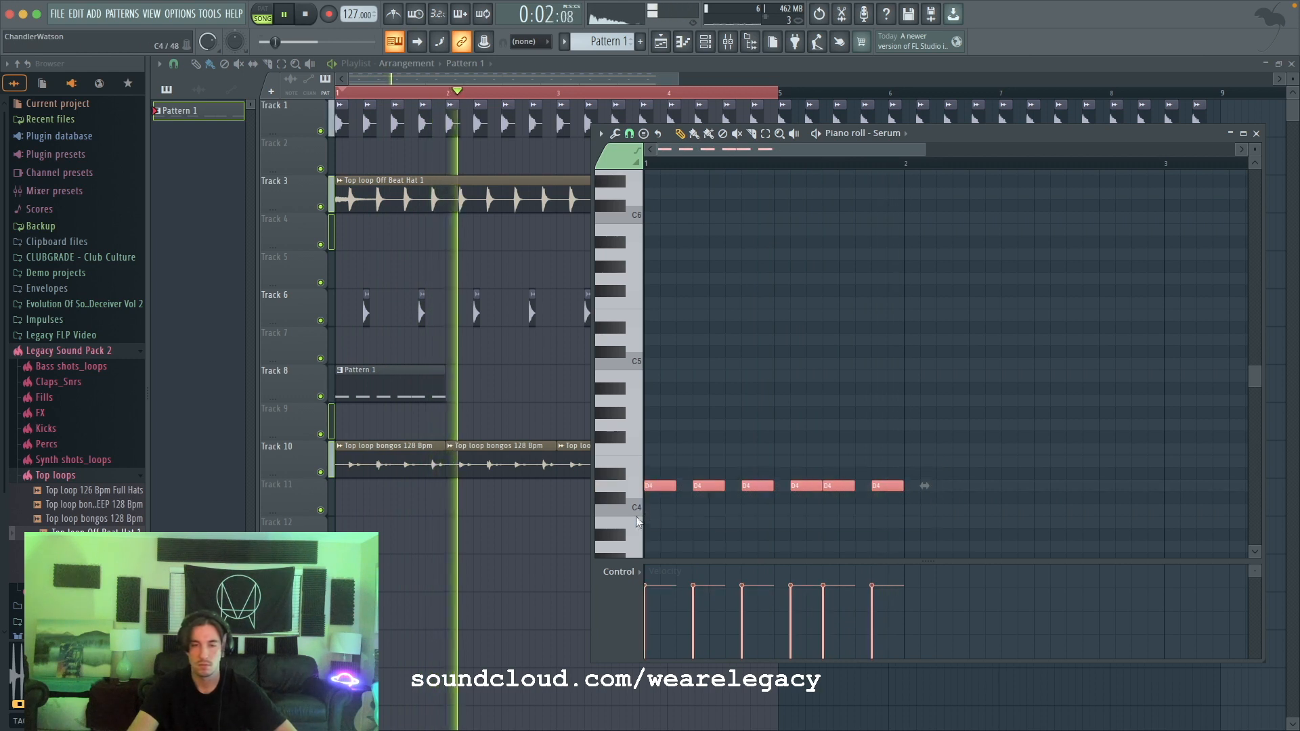
pyautogui.hotkey('ctrl', 'b')
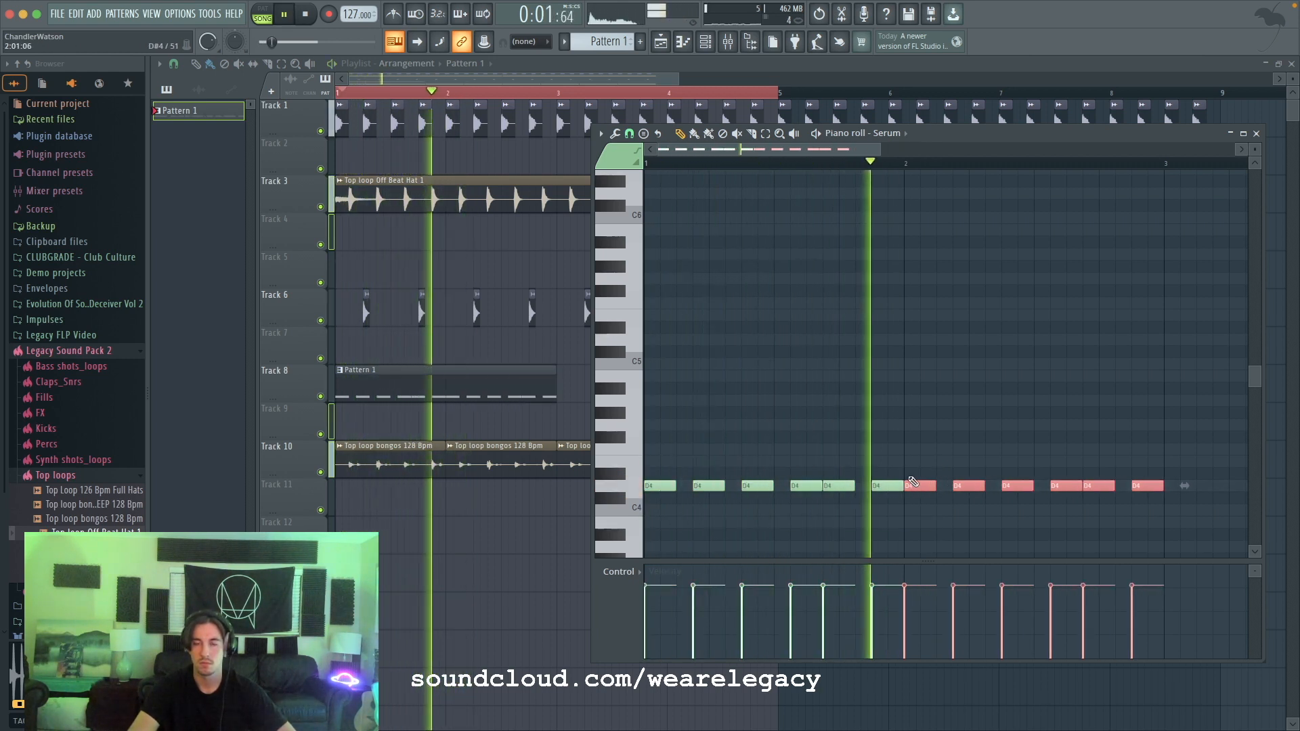
pyautogui.hotkey('ctrl', 'a')
pyautogui.scroll(-1, 1152, 474)
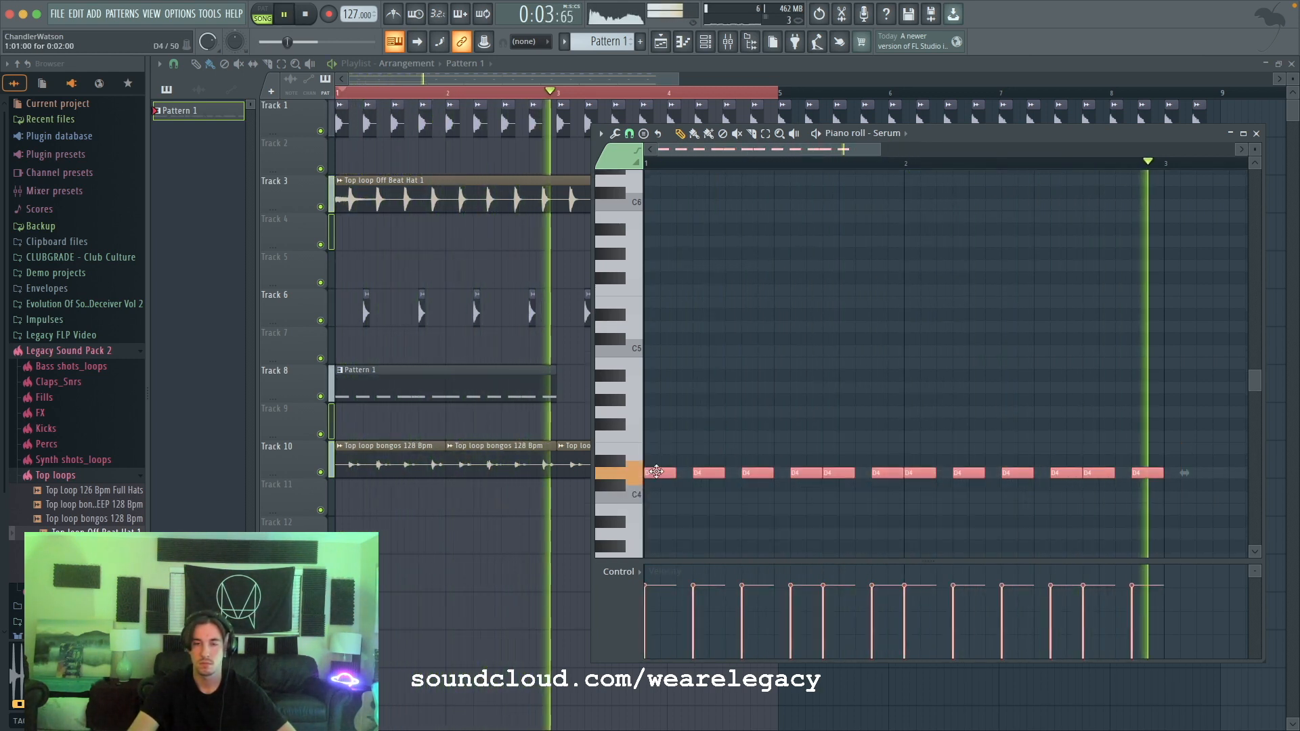
pyautogui.press('F7')
pyautogui.moveTo(552, 411)
pyautogui.mouseDown()
pyautogui.moveTo(571, 424)
pyautogui.moveTo(571, 380)
pyautogui.mouseUp()
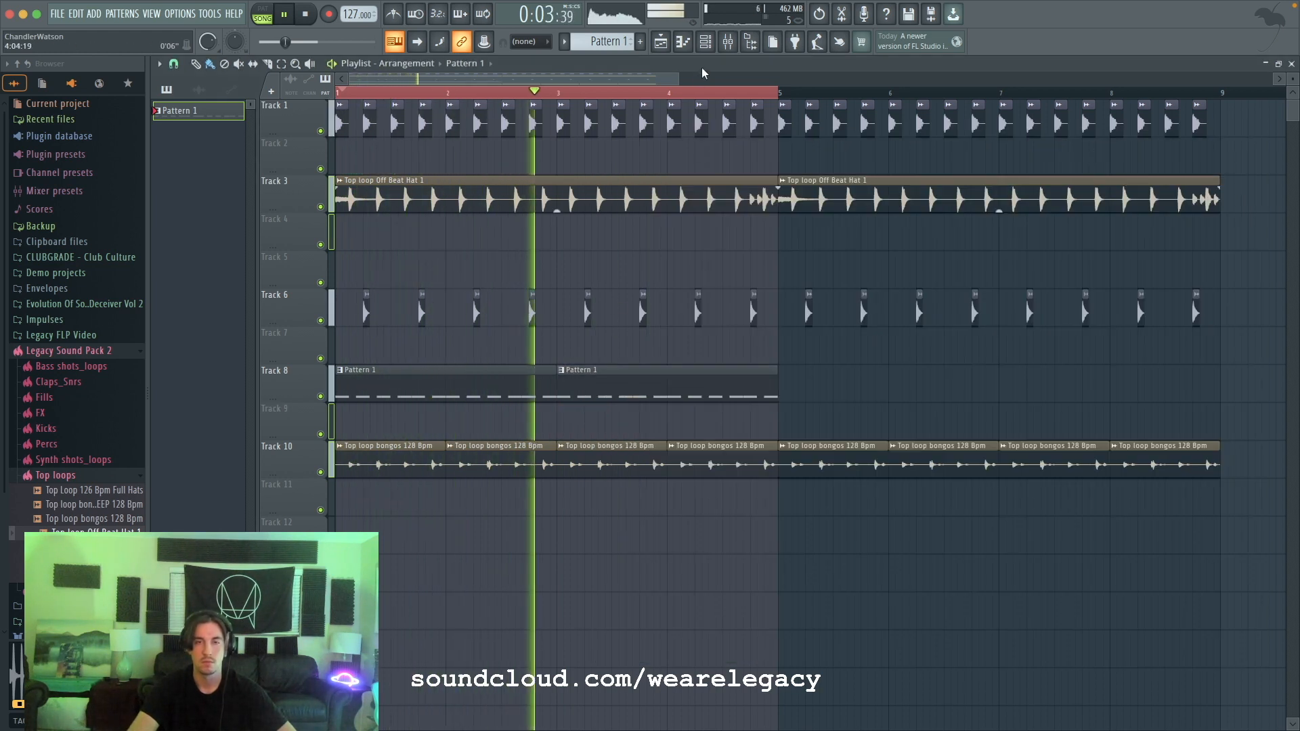
# Step: Open the Serum channel from the channel rack and route it to its own mixer track
pyautogui.press('F6')
pyautogui.click(447, 248)
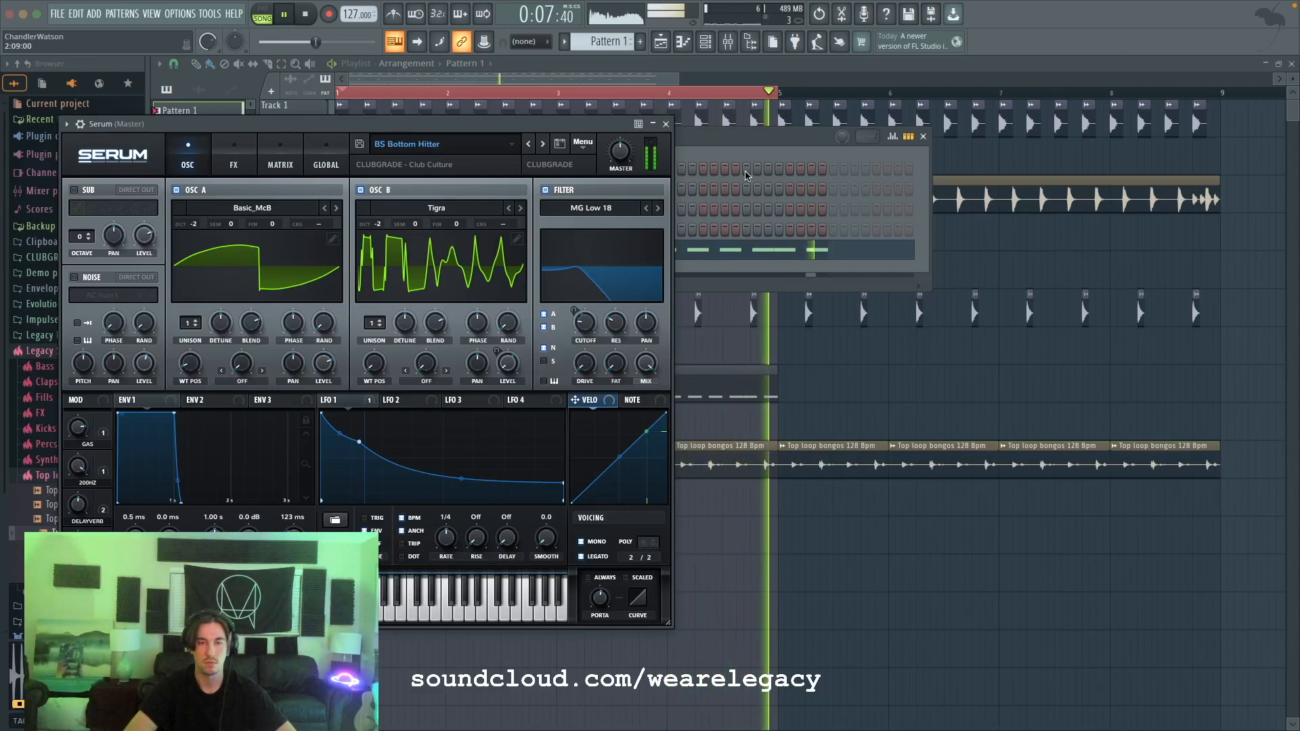
pyautogui.press('super+l')
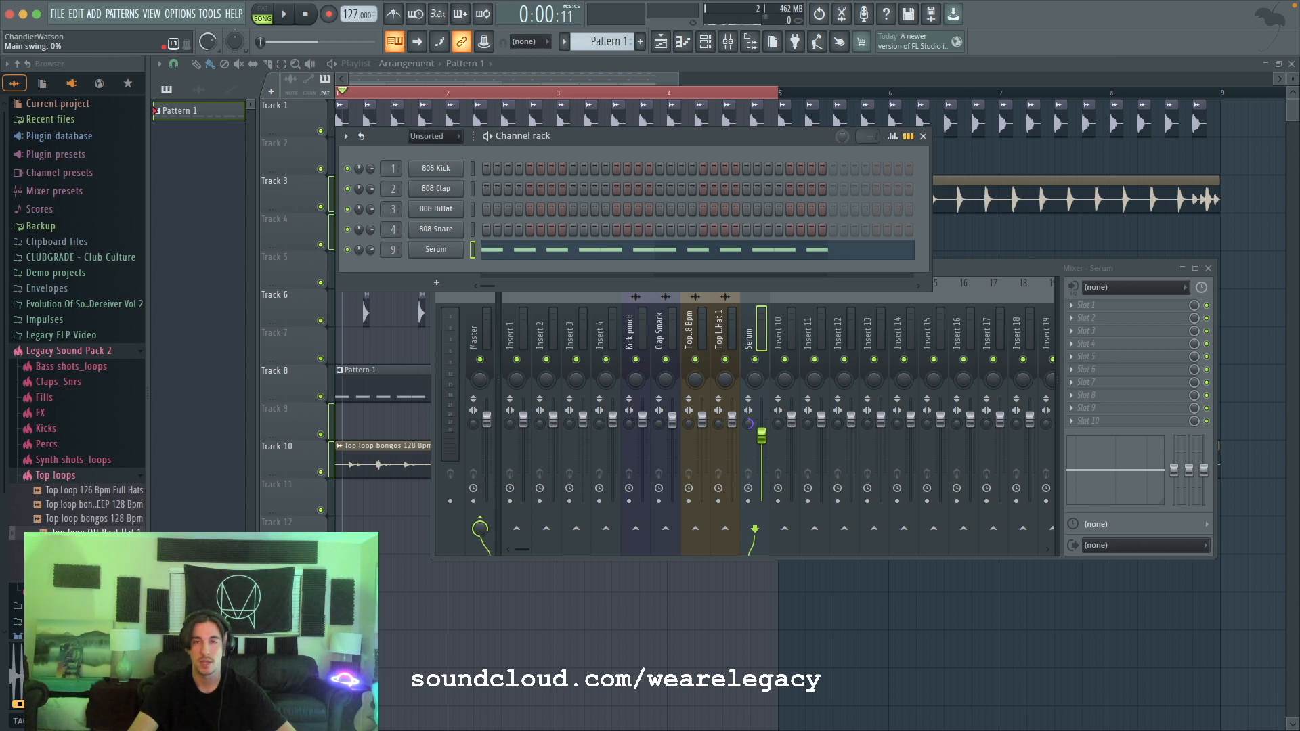
# Step: Raise the channel rack's main swing to 24% while playing the arrangement
pyautogui.press('space')
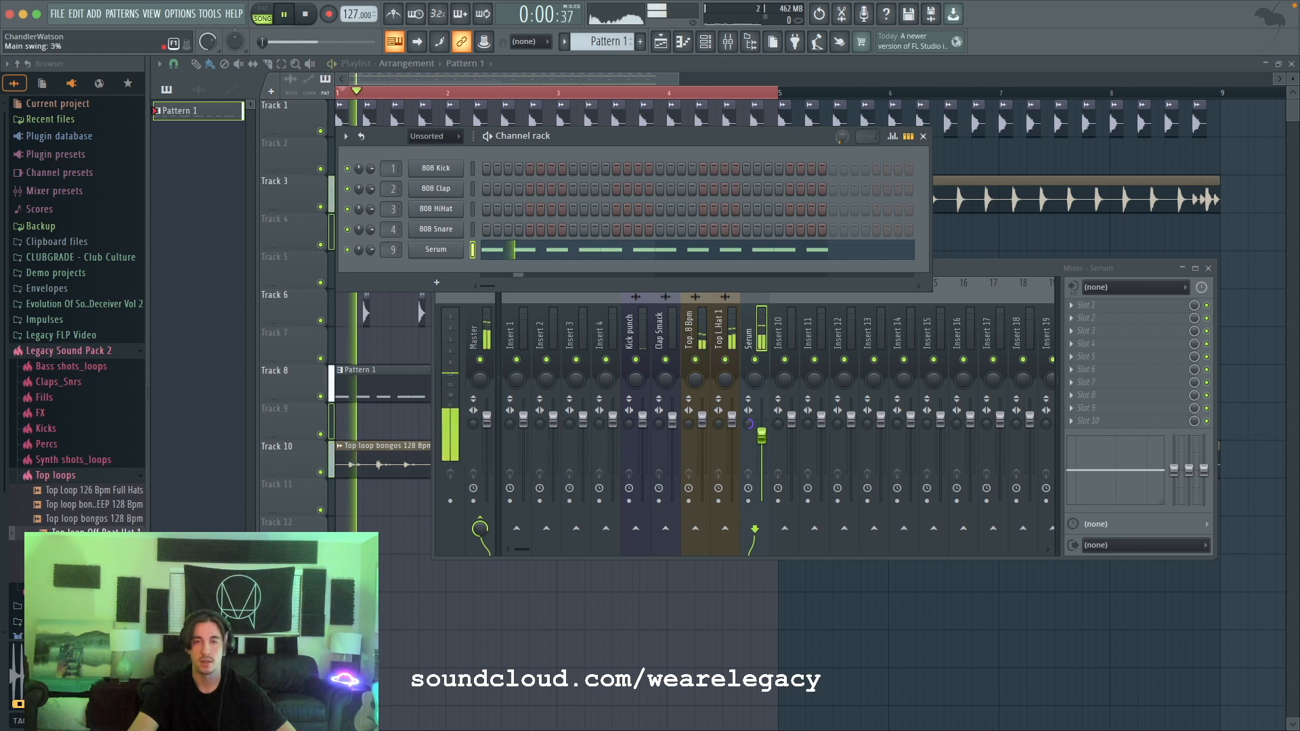
pyautogui.moveTo(841, 138); pyautogui.dragTo(841, 122)
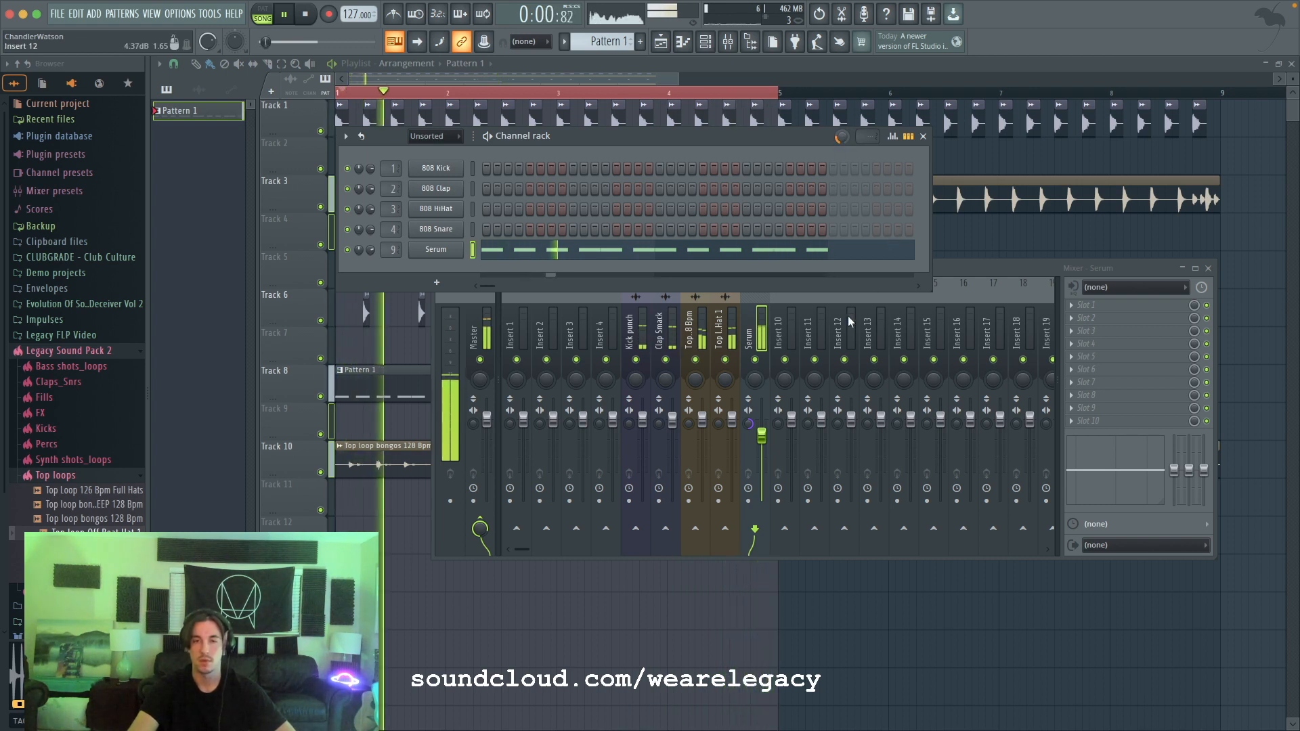
pyautogui.click(770, 445)
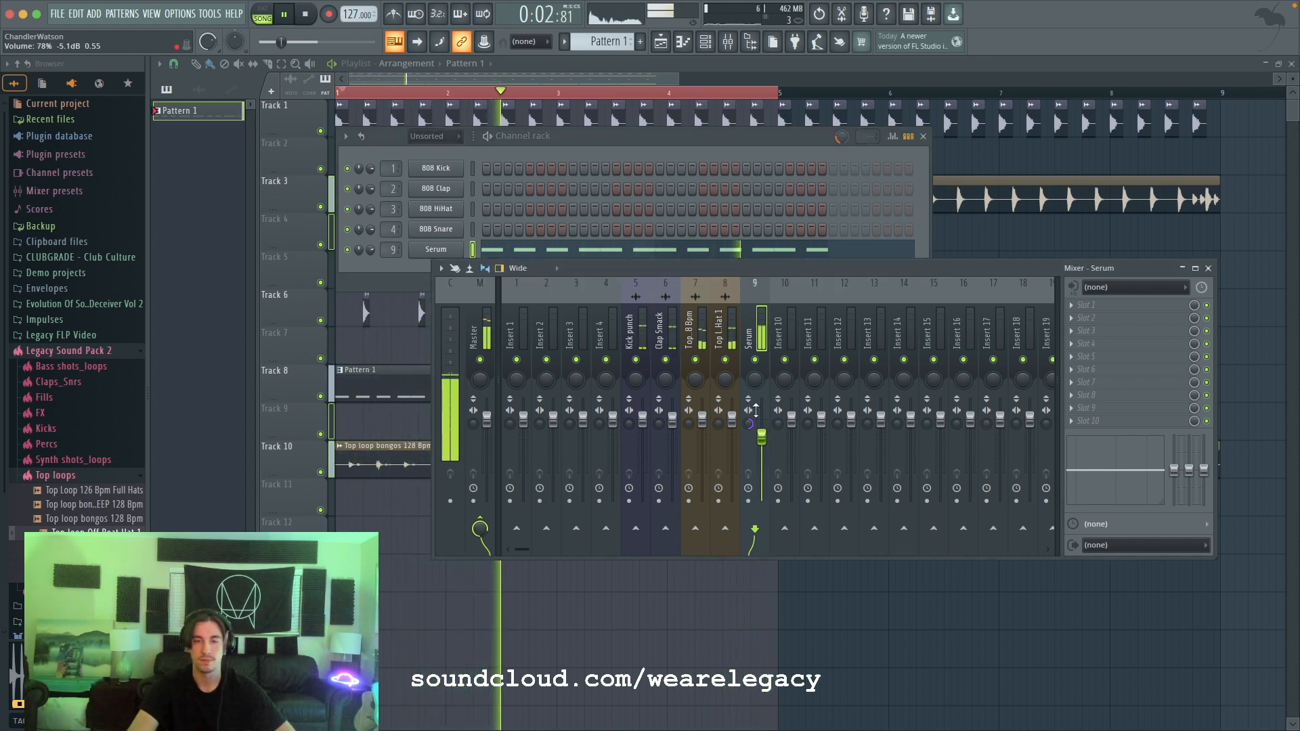
pyautogui.click(836, 135)
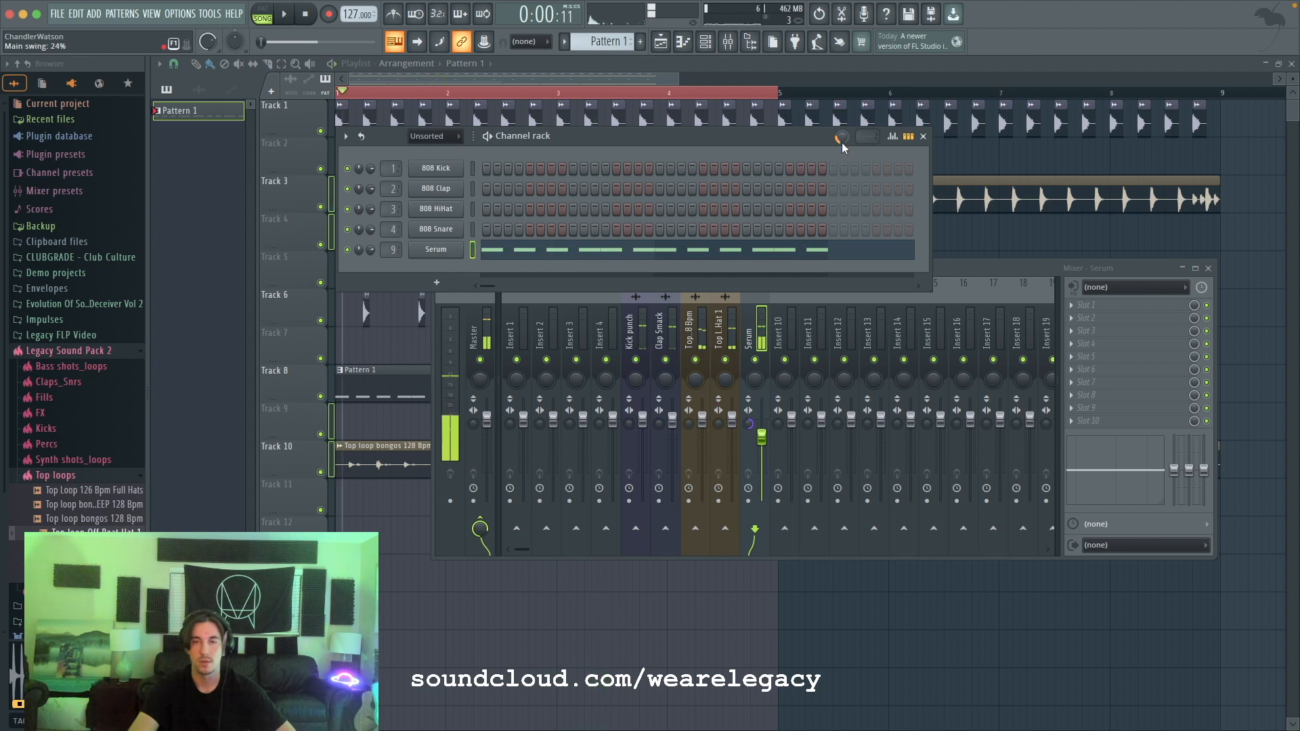
# Step: Copy the main swing's 24% value, then reset the swing to compare the groove without it during playback
pyautogui.rightClick(842, 137)
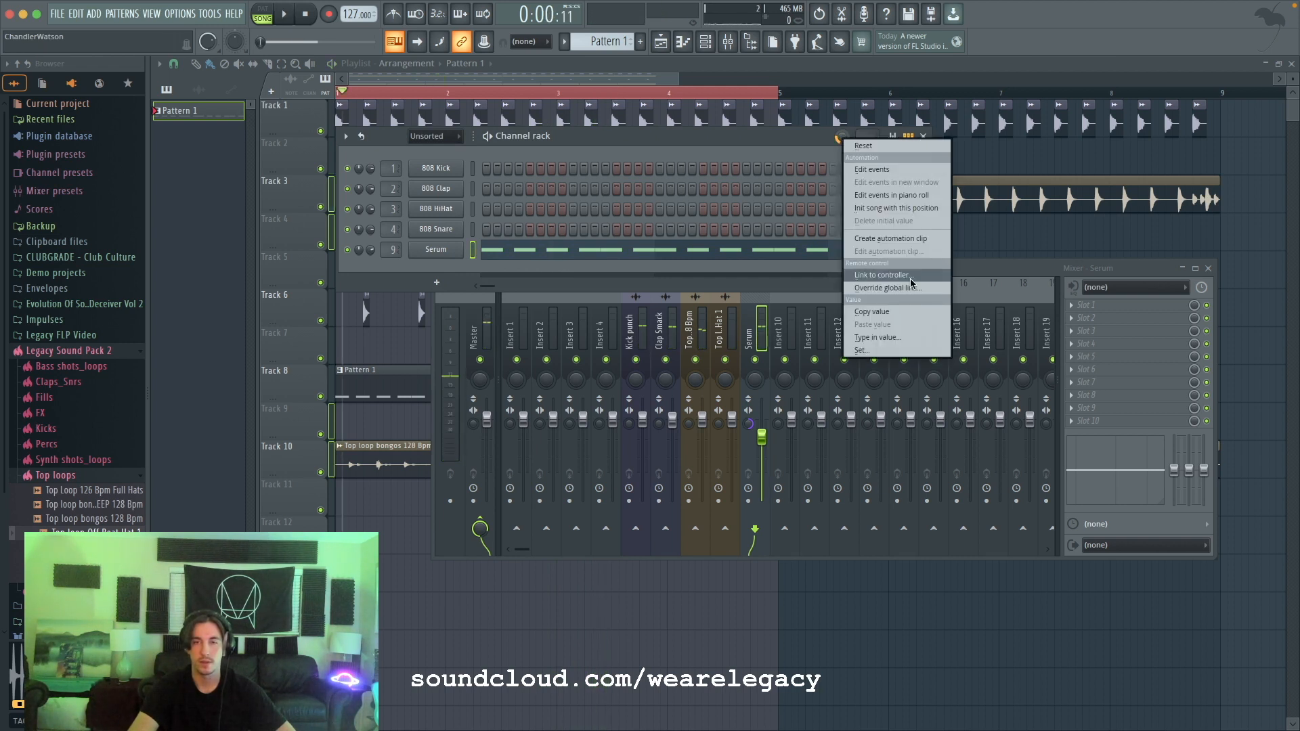
pyautogui.click(914, 314)
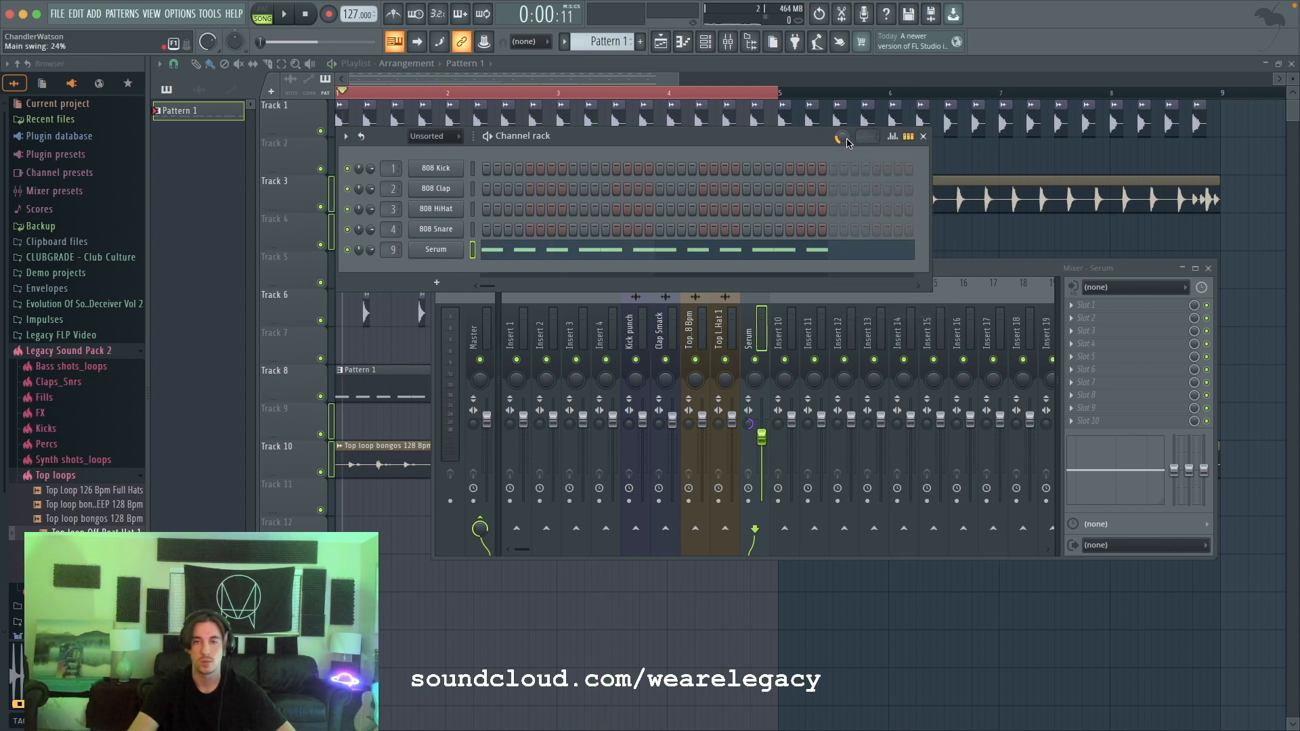
pyautogui.rightClick(848, 140)
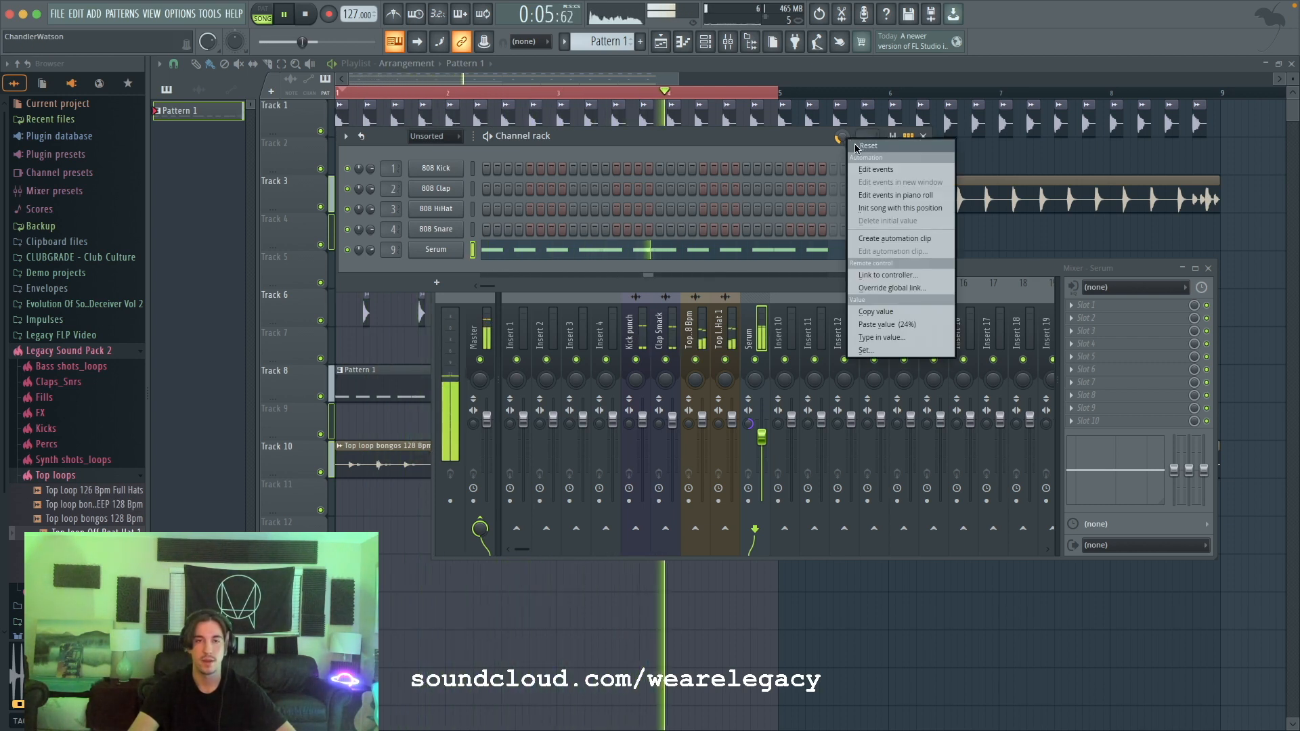
pyautogui.click(857, 147)
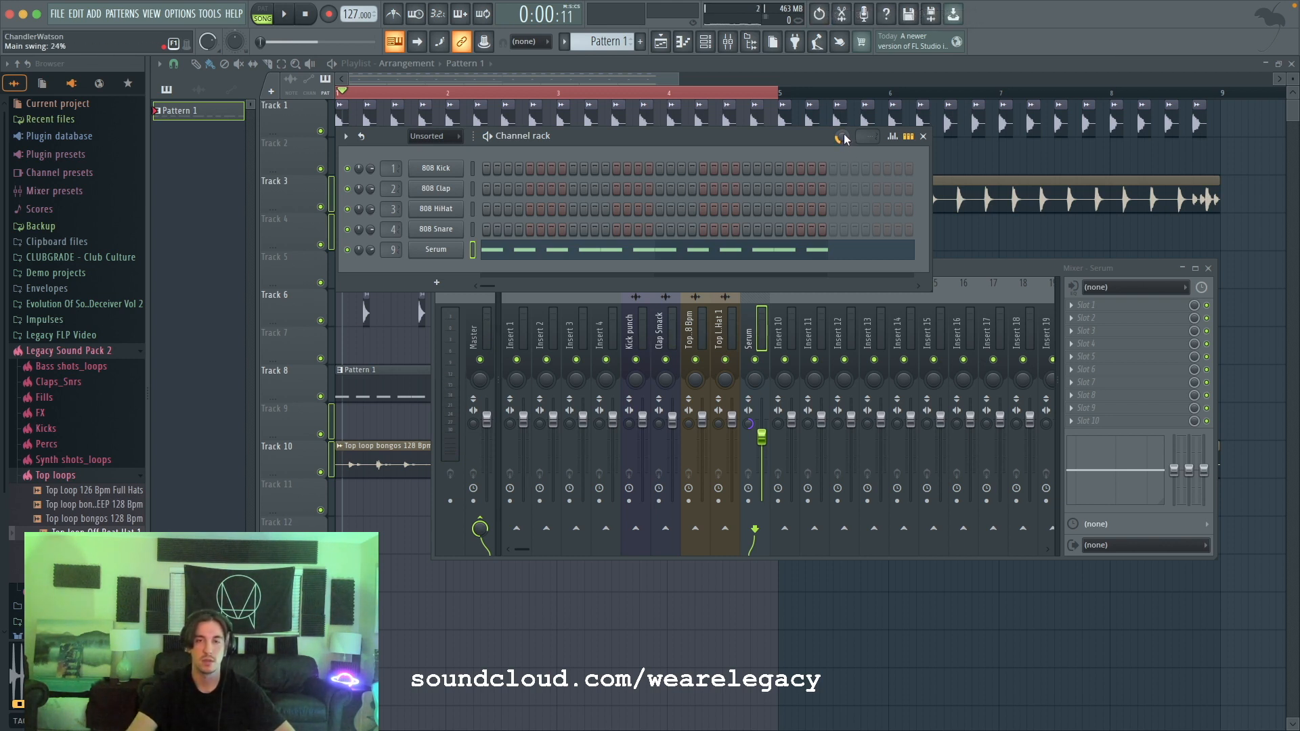
# Step: Add Fruity Parametric EQ 2 to an empty effect slot on the Serum mixer track
pyautogui.click(762, 433)
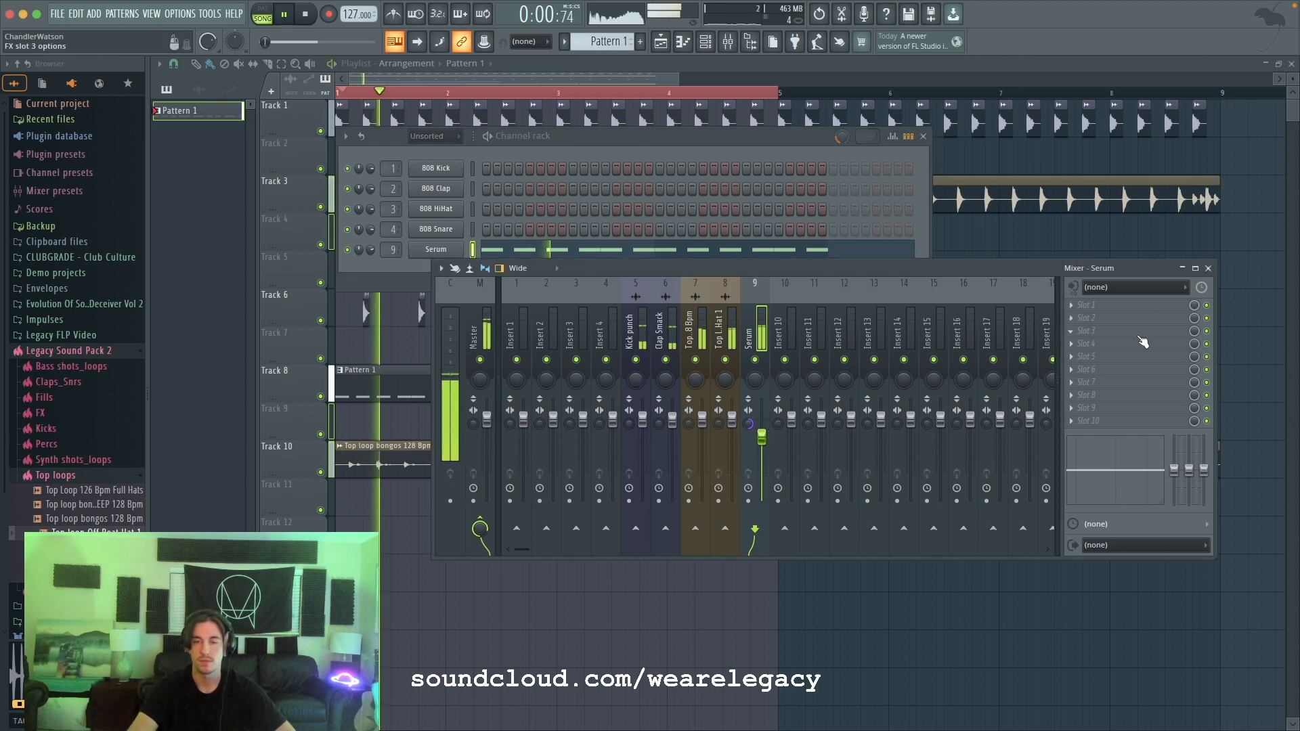
pyautogui.click(1143, 342)
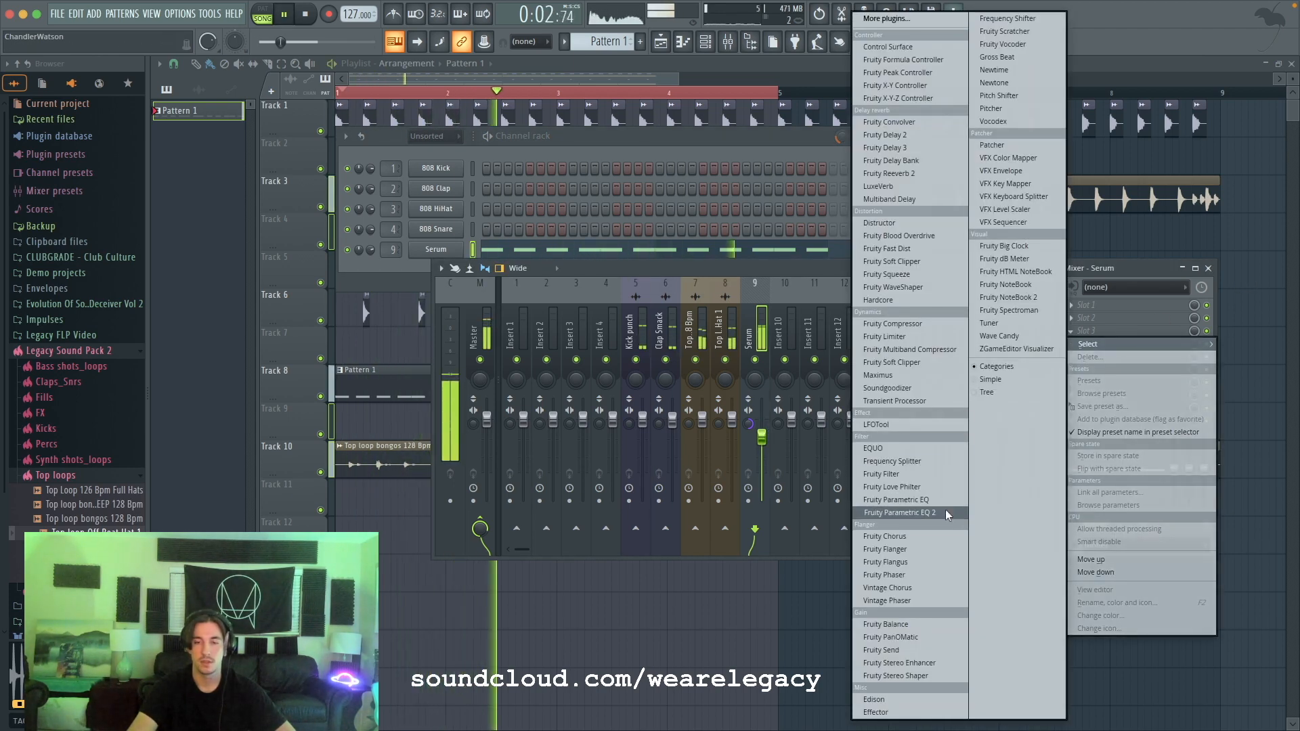
pyautogui.click(901, 513)
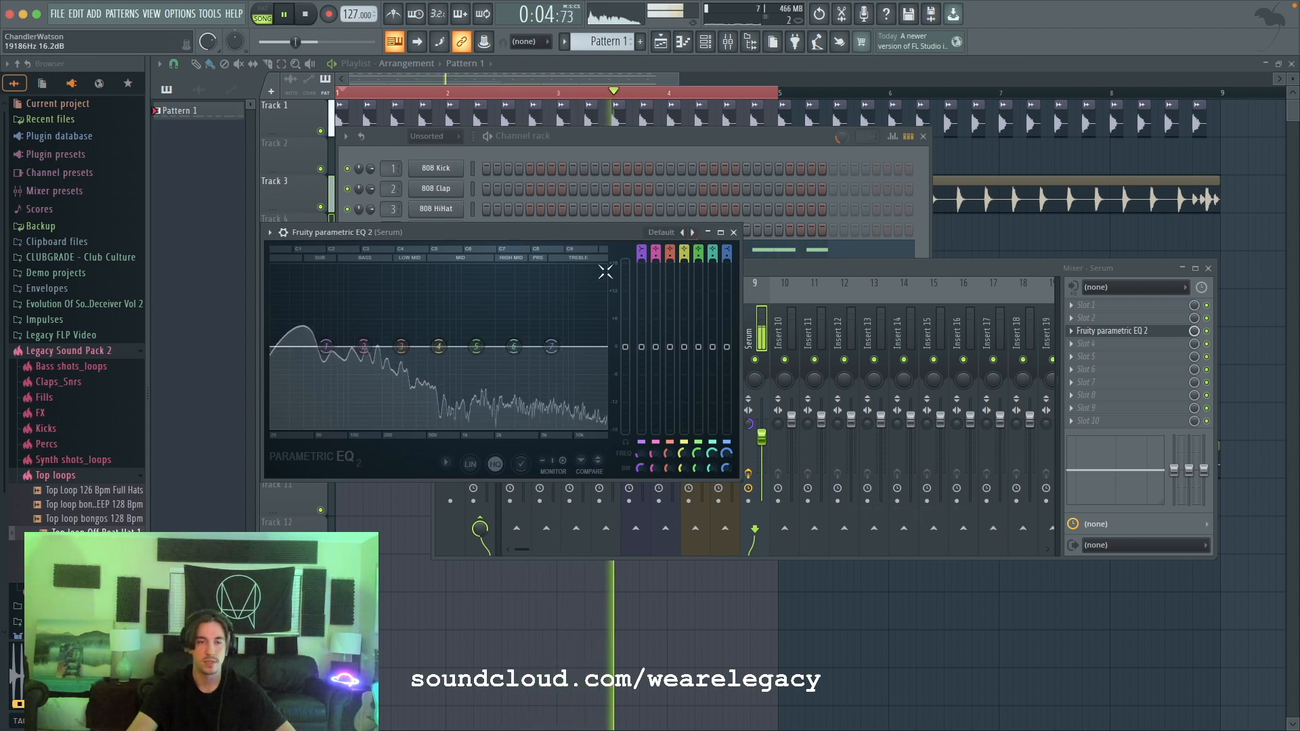
# Step: Load the 20Hz + 18kHz cut preset in the Serum EQ and lower the low-pass cutoff to remove the highs
pyautogui.click(693, 233)
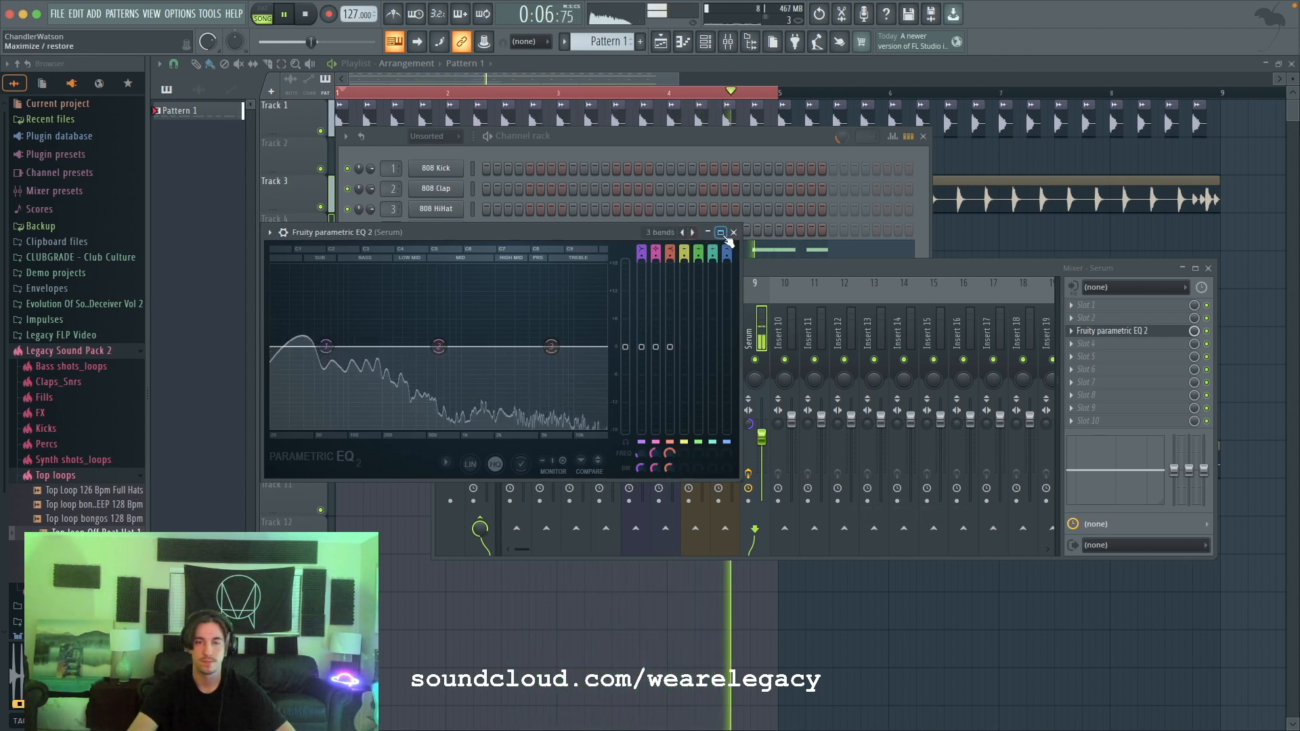
pyautogui.click(693, 232)
pyautogui.moveTo(608, 347); pyautogui.dragTo(418, 347)
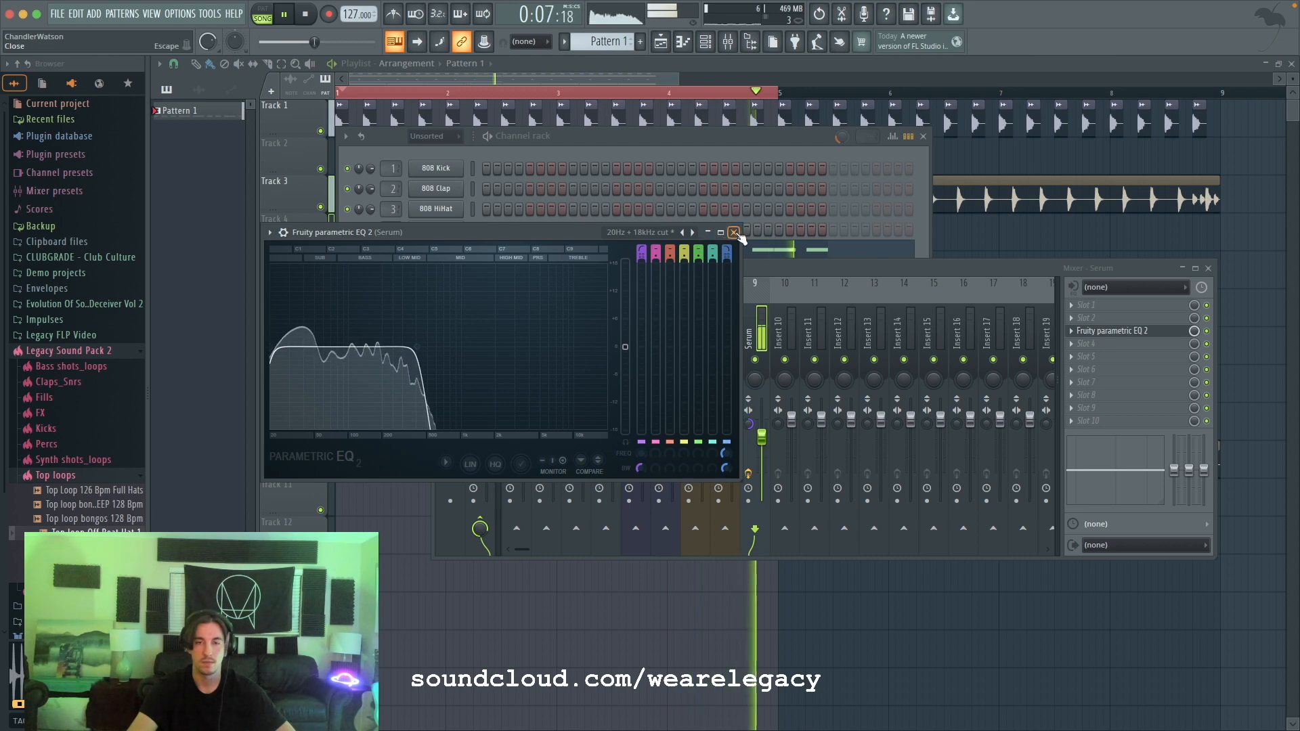
pyautogui.click(734, 232)
# Step: Add Fruity Limiter to slot 6 of the Serum mixer track and sidechain the Kick punch track to Serum
pyautogui.click(1086, 369)
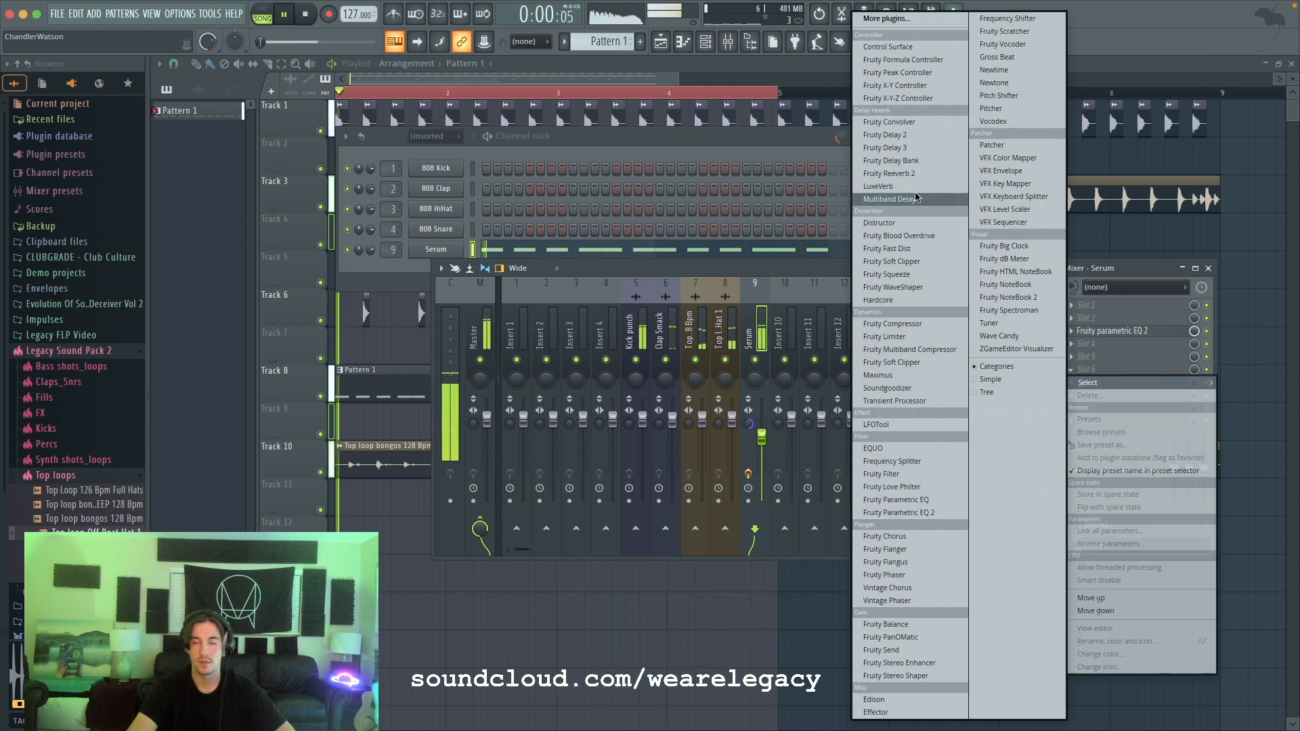
pyautogui.click(885, 336)
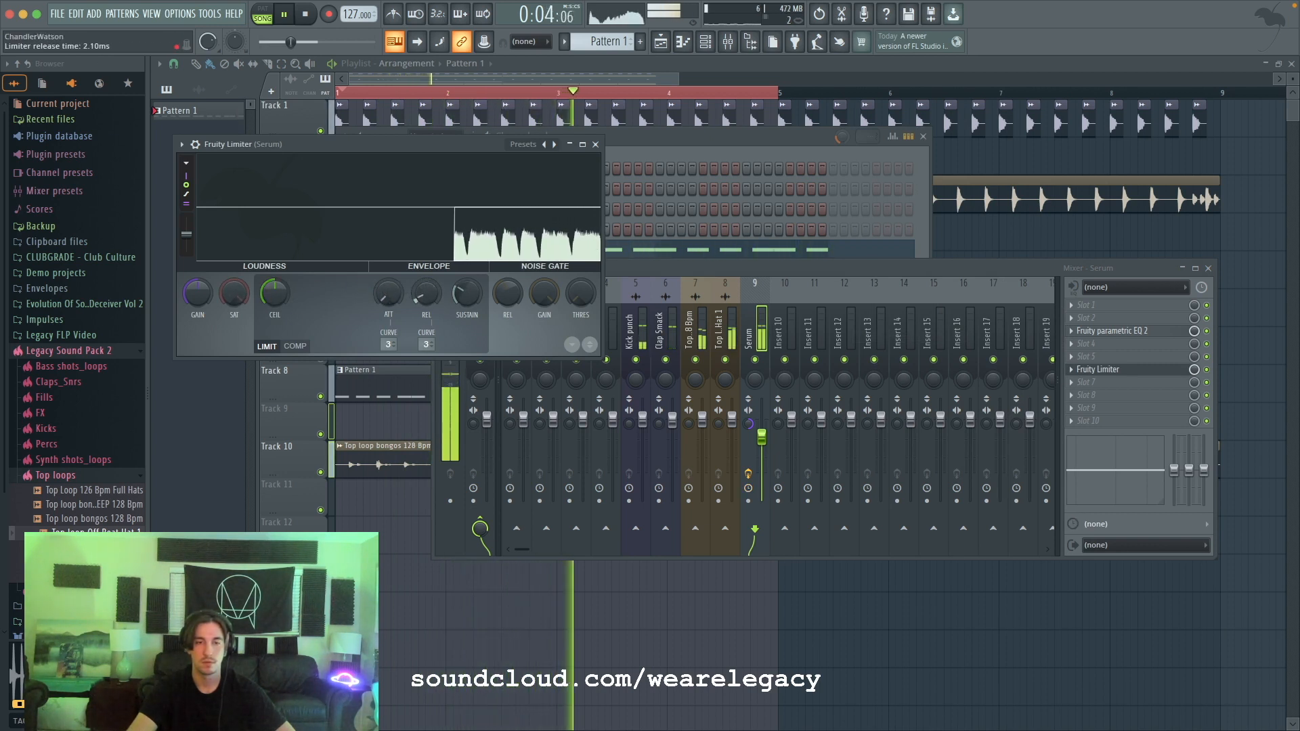
pyautogui.click(643, 271)
pyautogui.click(630, 337)
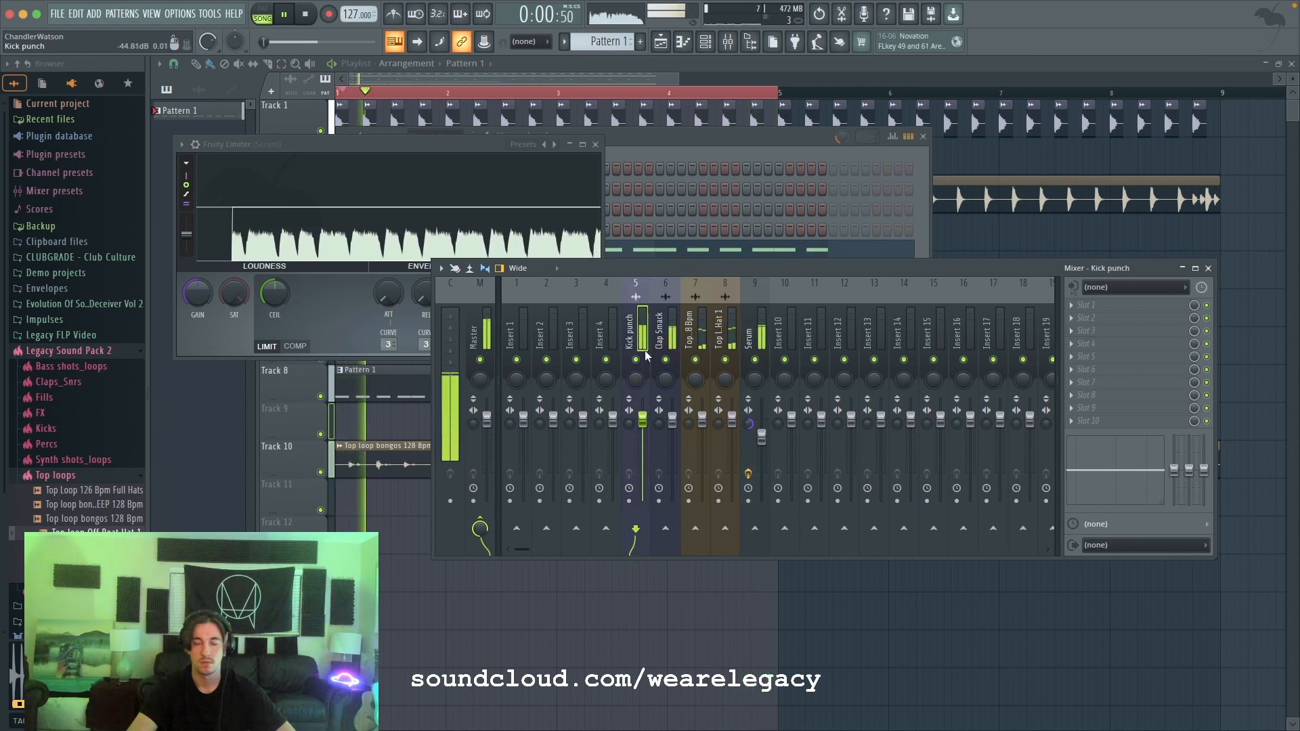
pyautogui.rightClick(755, 528)
pyautogui.click(799, 547)
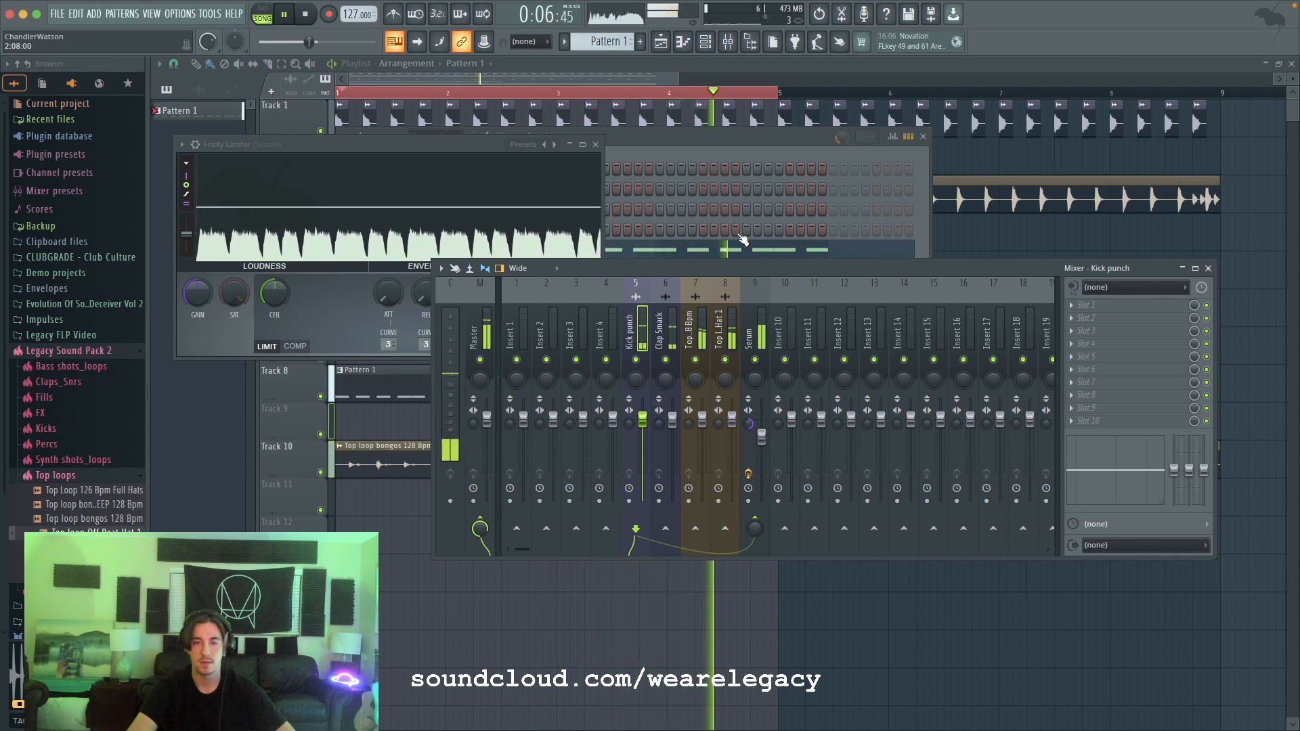
# Step: Switch the Serum track's Fruity Limiter to compressor mode and choose Kick punch as its sidechain input
pyautogui.click(749, 309)
pyautogui.click(1165, 372)
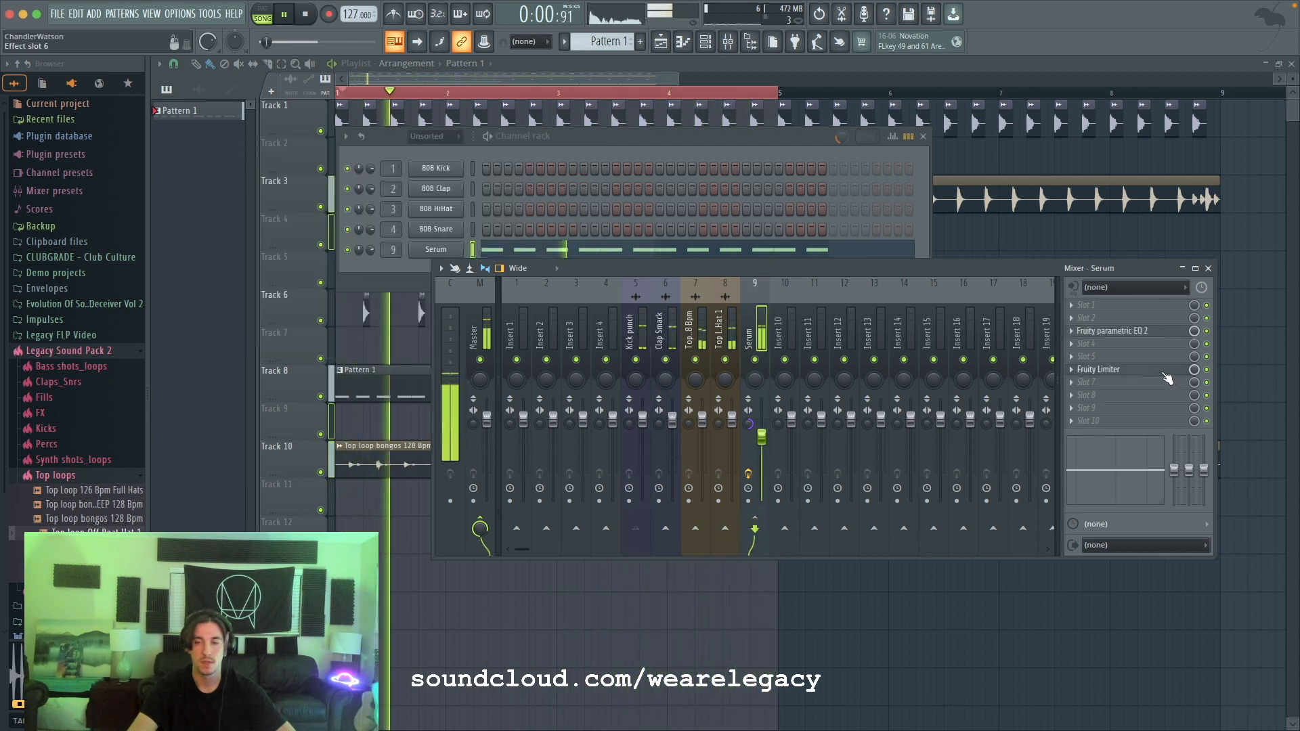
pyautogui.click(1165, 371)
pyautogui.click(296, 347)
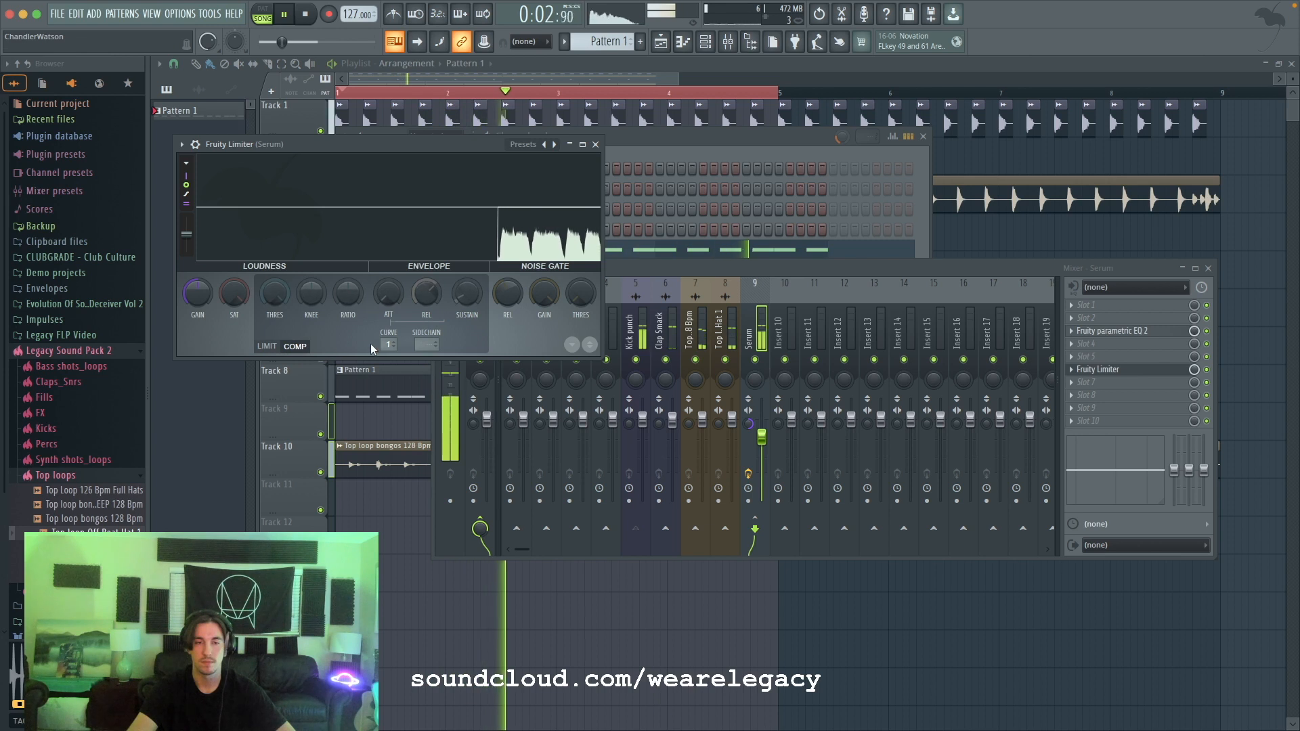
pyautogui.click(426, 345)
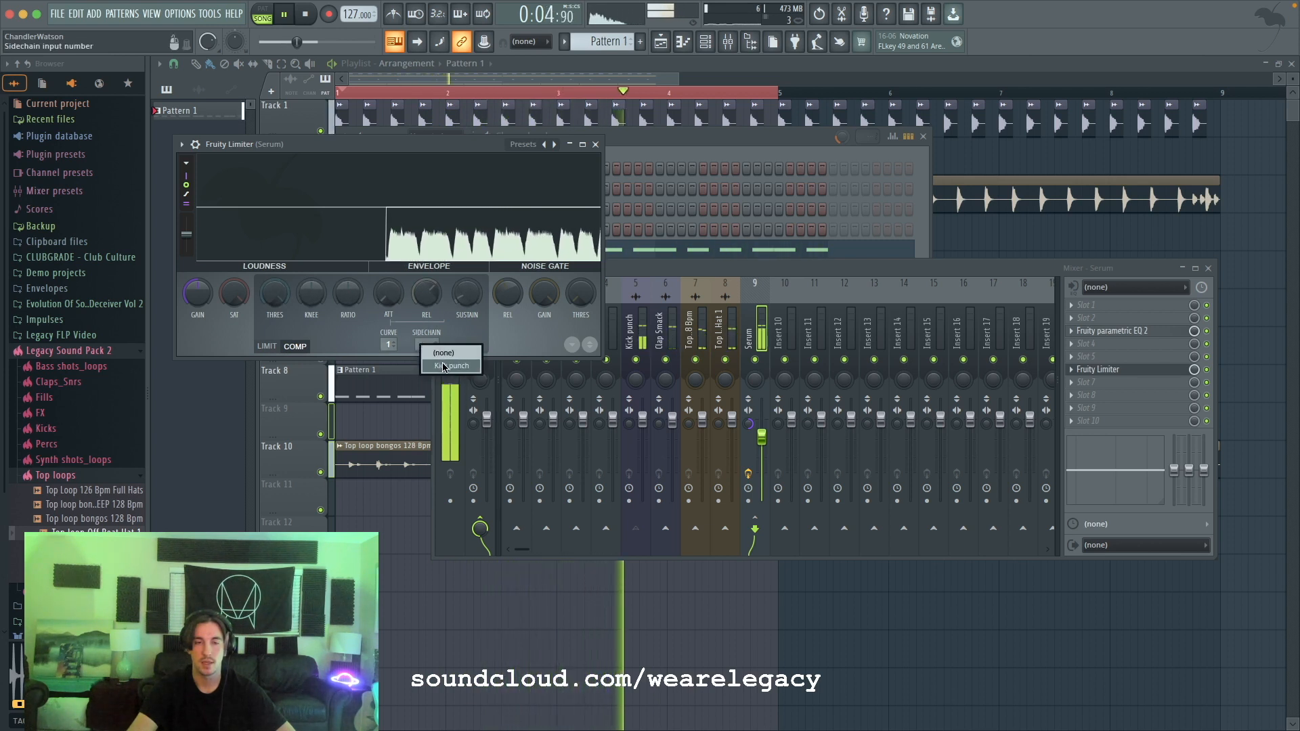
pyautogui.click(451, 365)
# Step: Shape the bass ducking in Fruity Limiter with a low threshold, 42% knee, higher ratio and about 18 ms release, then compare it bypassed
pyautogui.moveTo(274, 292)
pyautogui.mouseDown()
pyautogui.moveTo(274, 325)
pyautogui.moveTo(275, 291)
pyautogui.mouseUp()
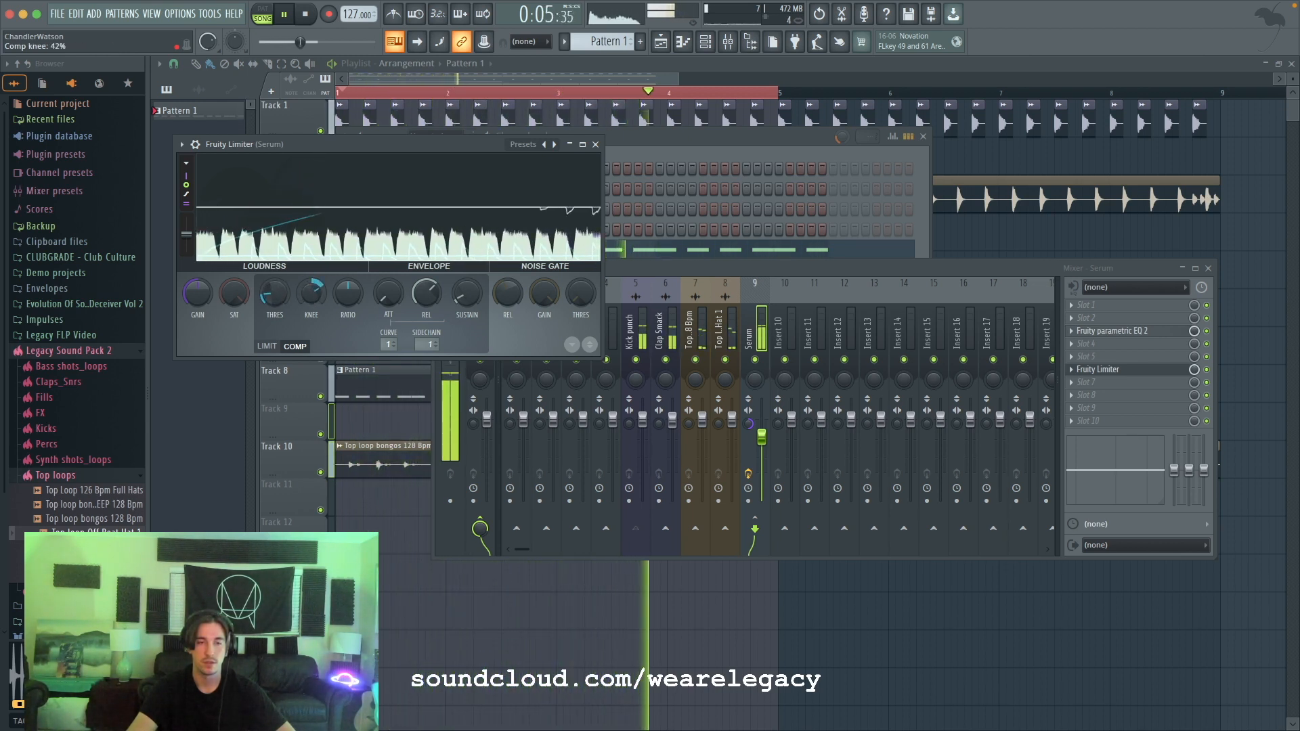
pyautogui.moveTo(348, 294); pyautogui.dragTo(348, 276)
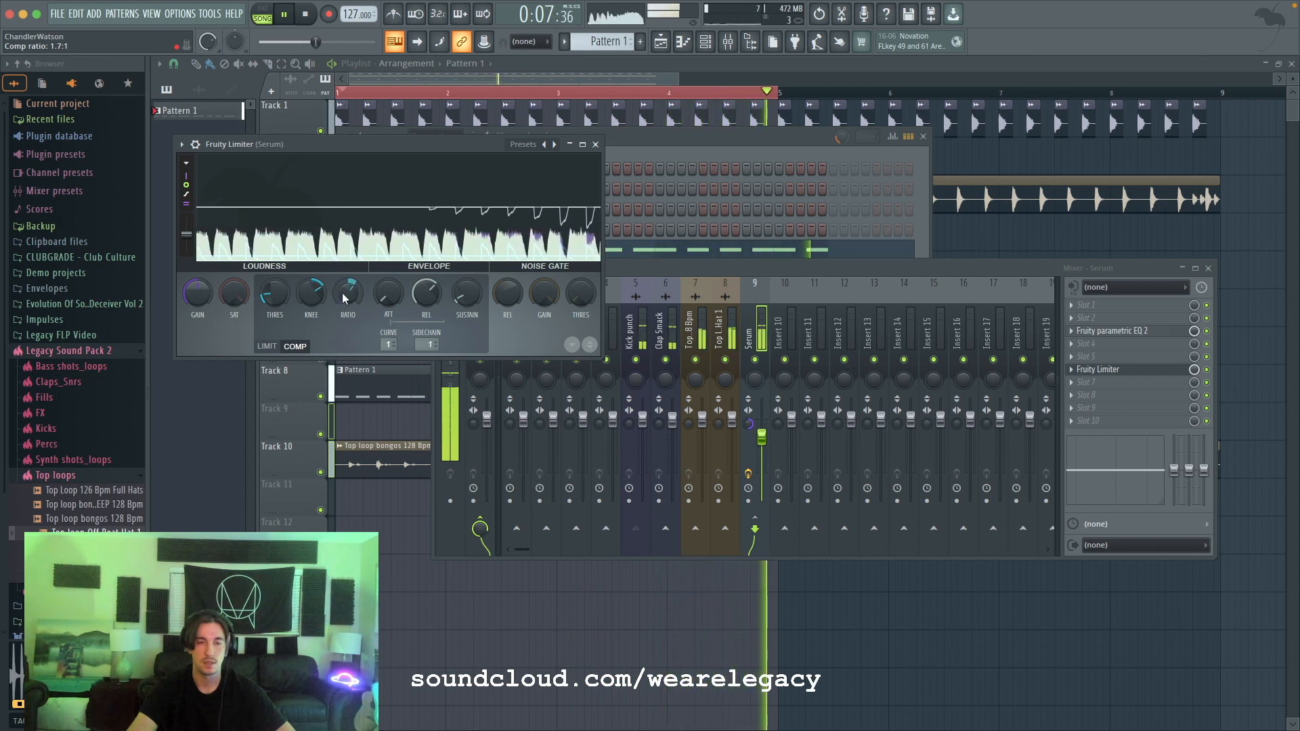
pyautogui.moveTo(275, 295); pyautogui.dragTo(275, 313)
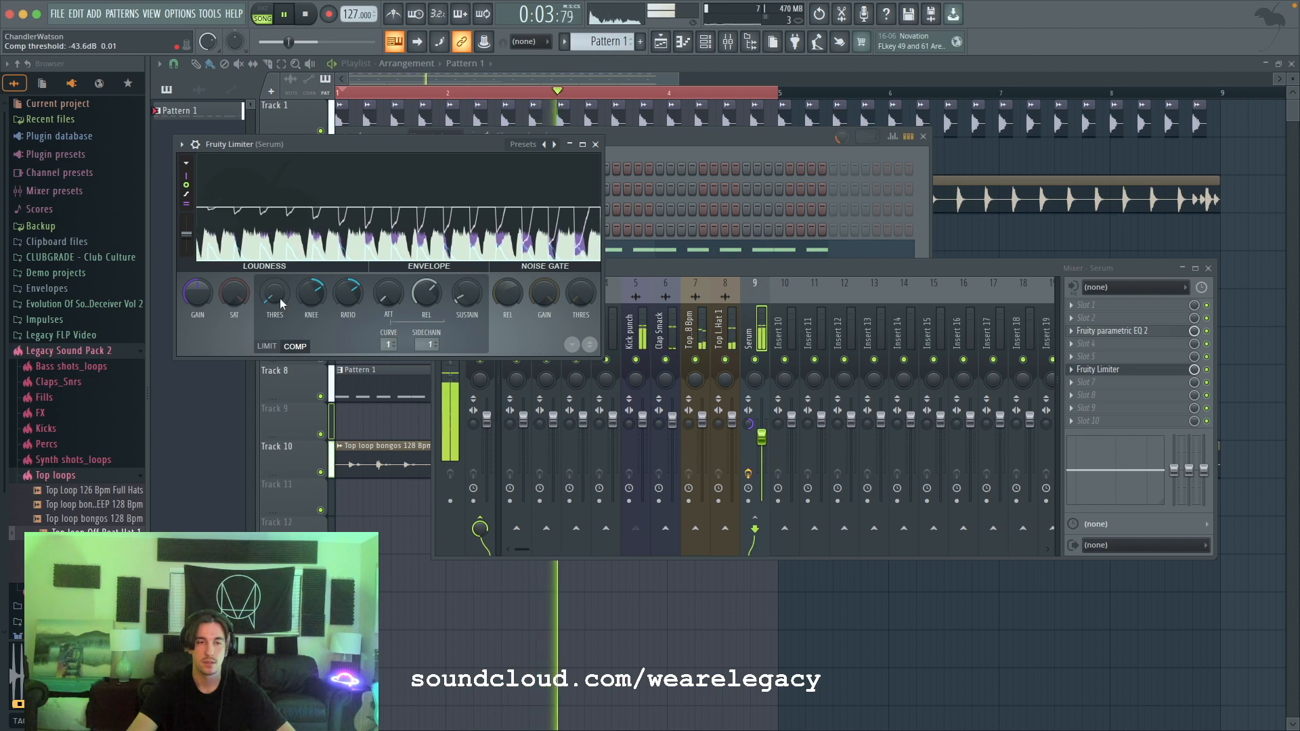
pyautogui.moveTo(427, 294); pyautogui.dragTo(427, 320)
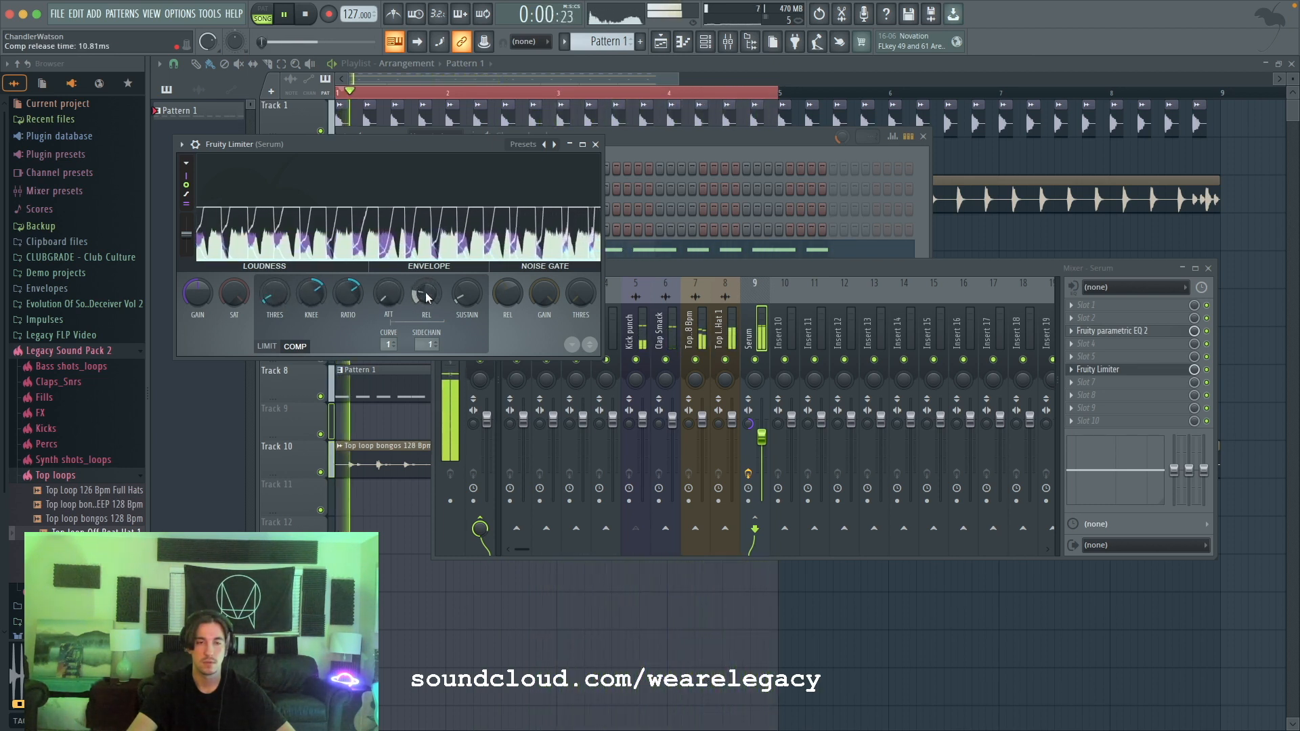
pyautogui.moveTo(274, 295); pyautogui.dragTo(275, 318)
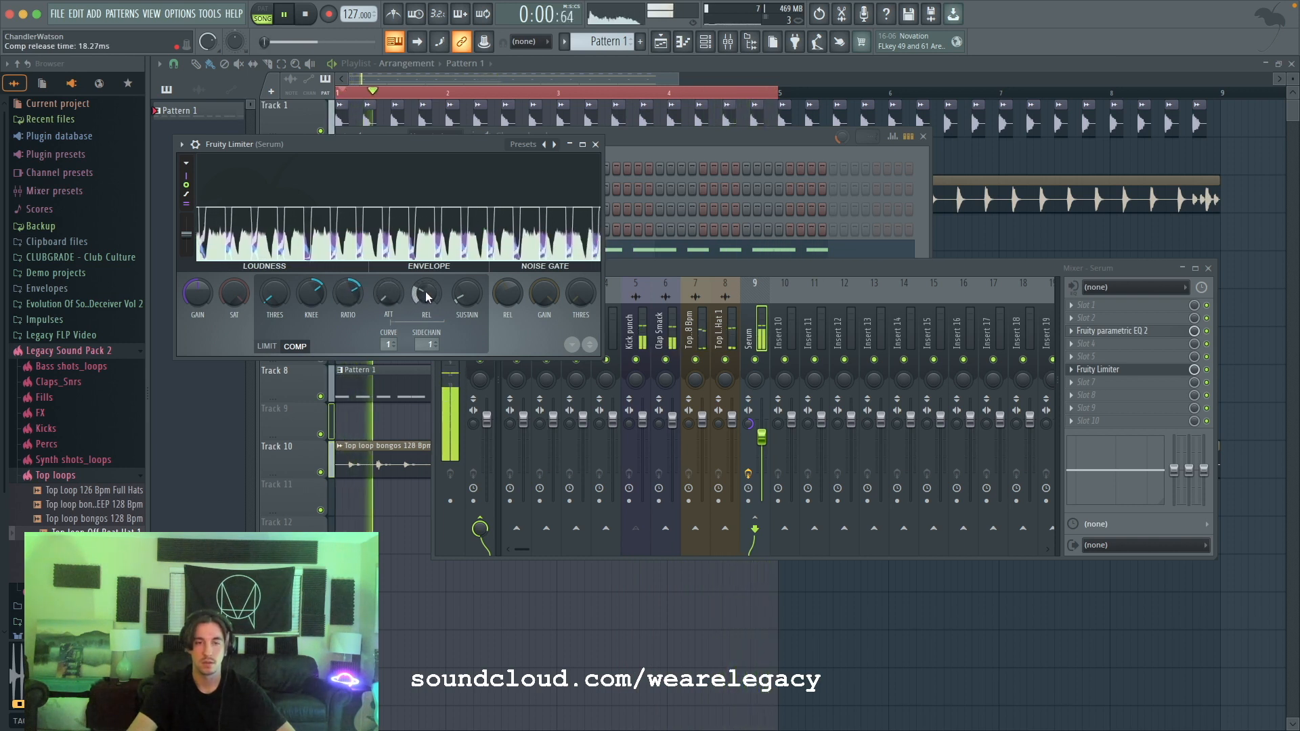
pyautogui.click(1208, 370)
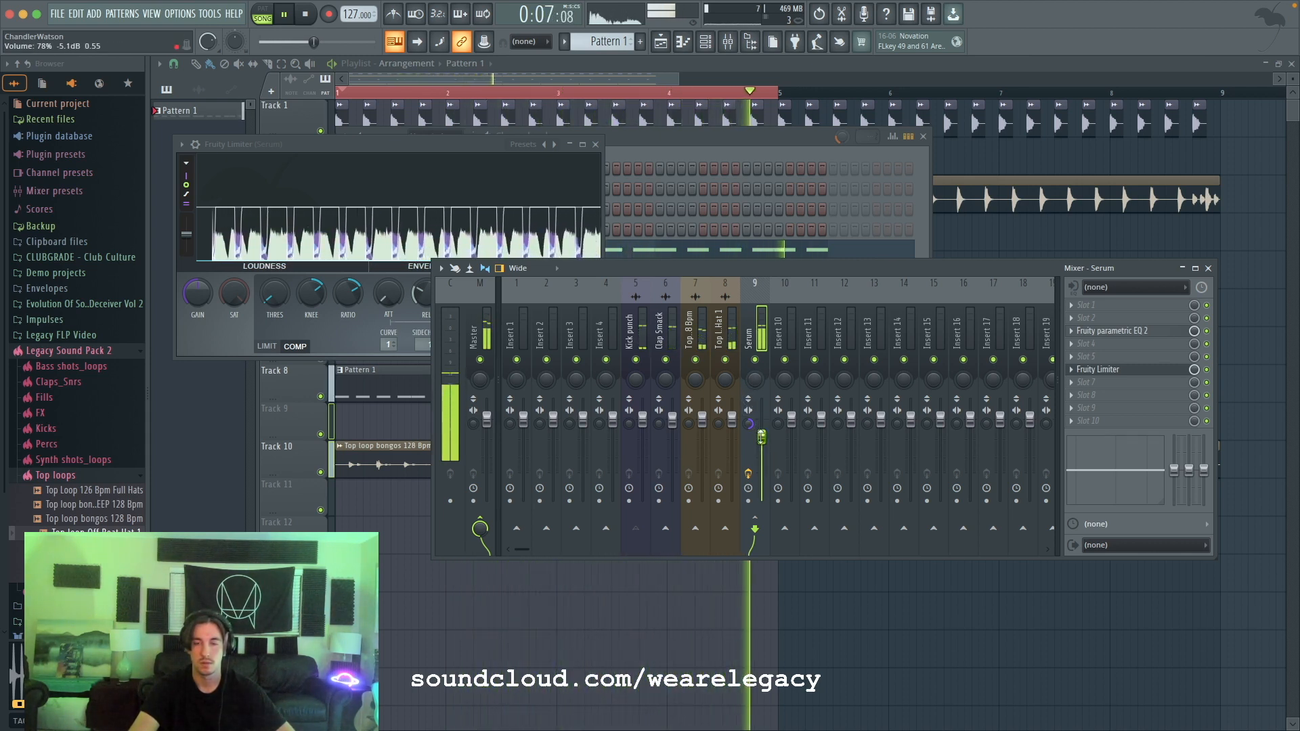
# Step: Stop playback, select all the arrangement's clips and add Fruity Parametric EQ 2 to the Master track's first effect slot
pyautogui.click(635, 332)
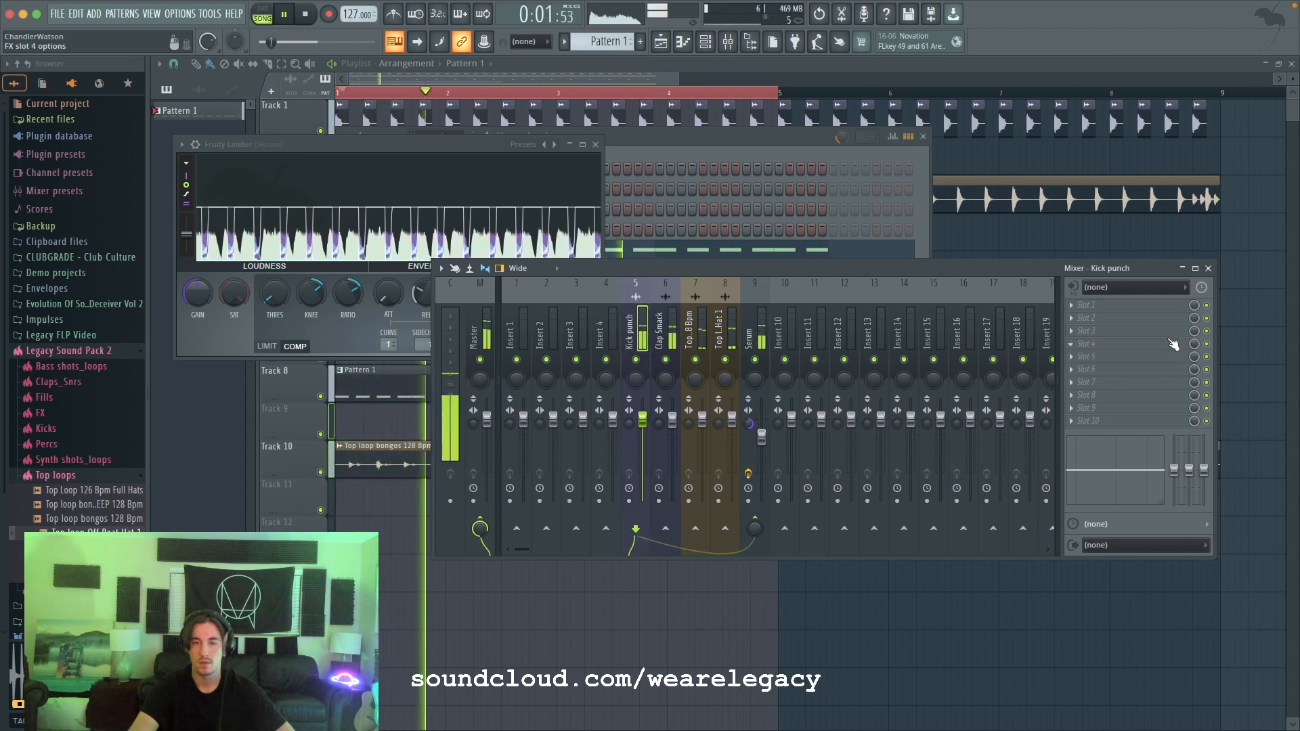
pyautogui.click(755, 444)
pyautogui.press('space')
pyautogui.click(399, 514)
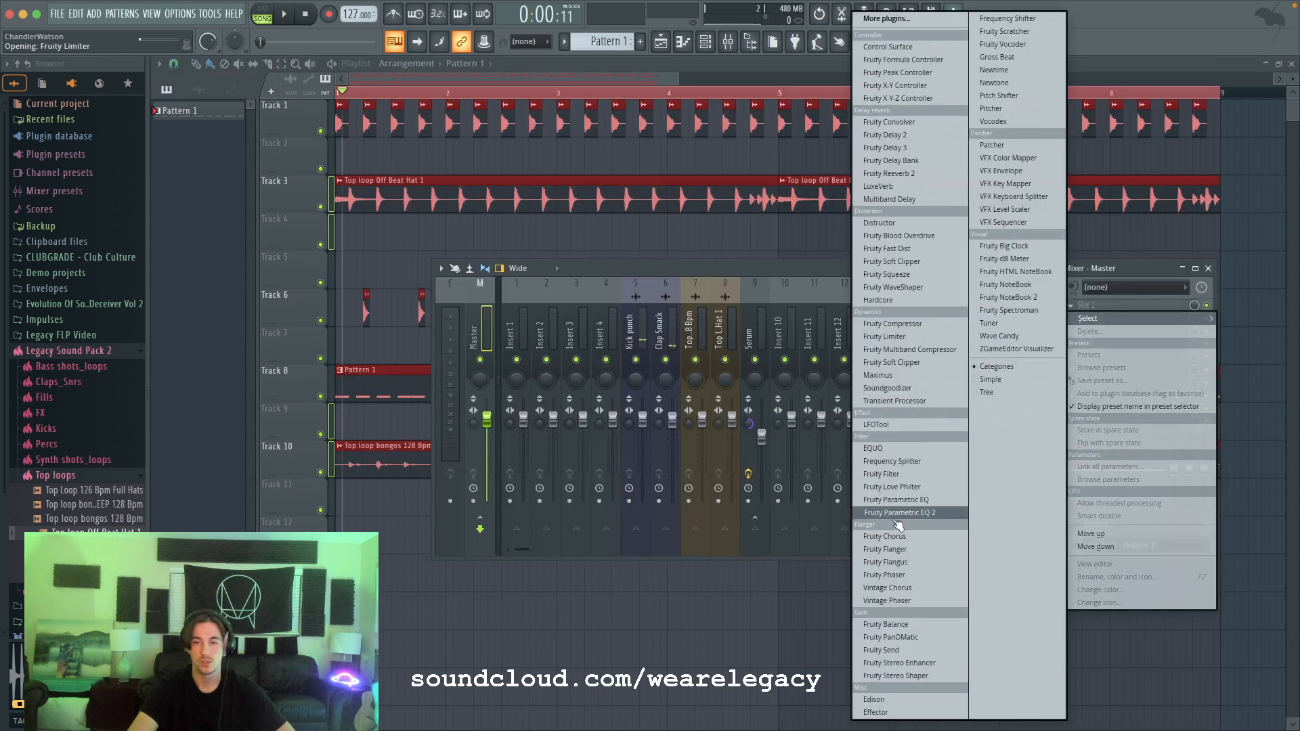
pyautogui.click(896, 515)
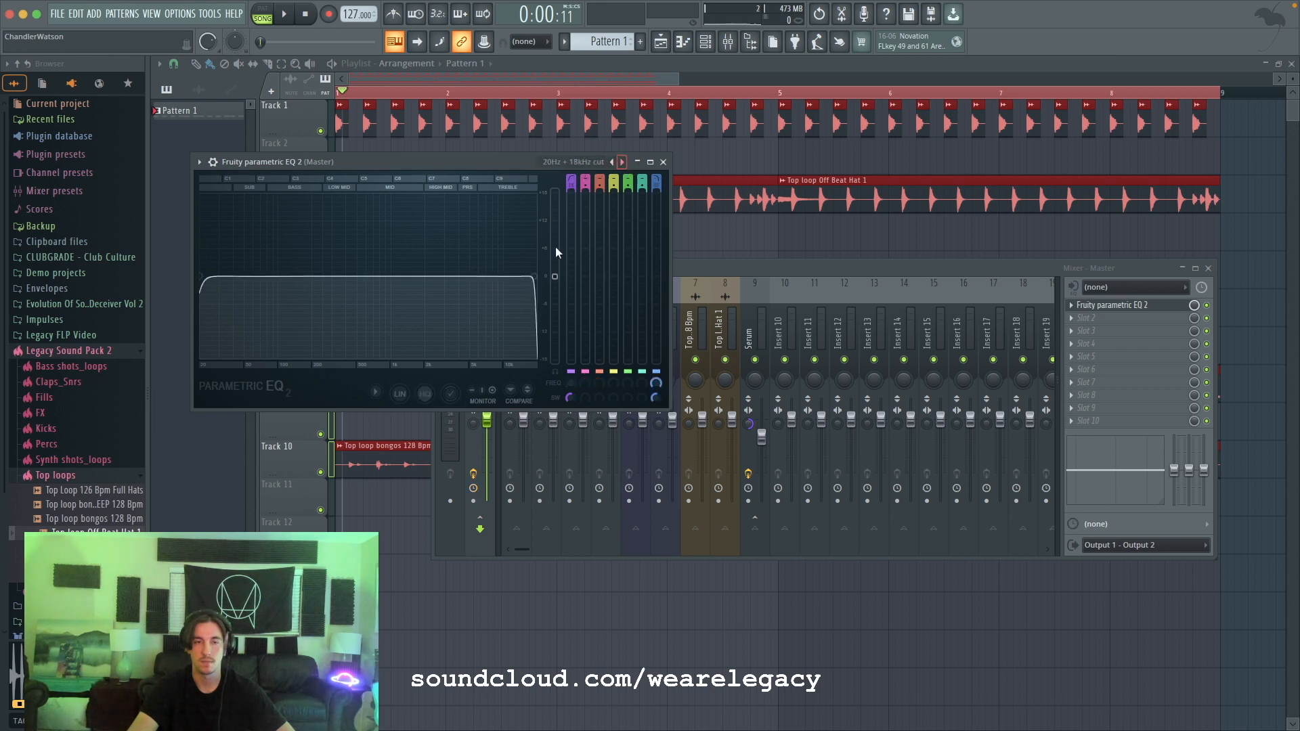
# Step: Using the 20Hz + 18kHz cut preset in the Master EQ, raise the high-pass cutoff to about 145 Hz and disable the low-pass band
pyautogui.moveTo(202, 277); pyautogui.dragTo(296, 276)
pyautogui.press('space')
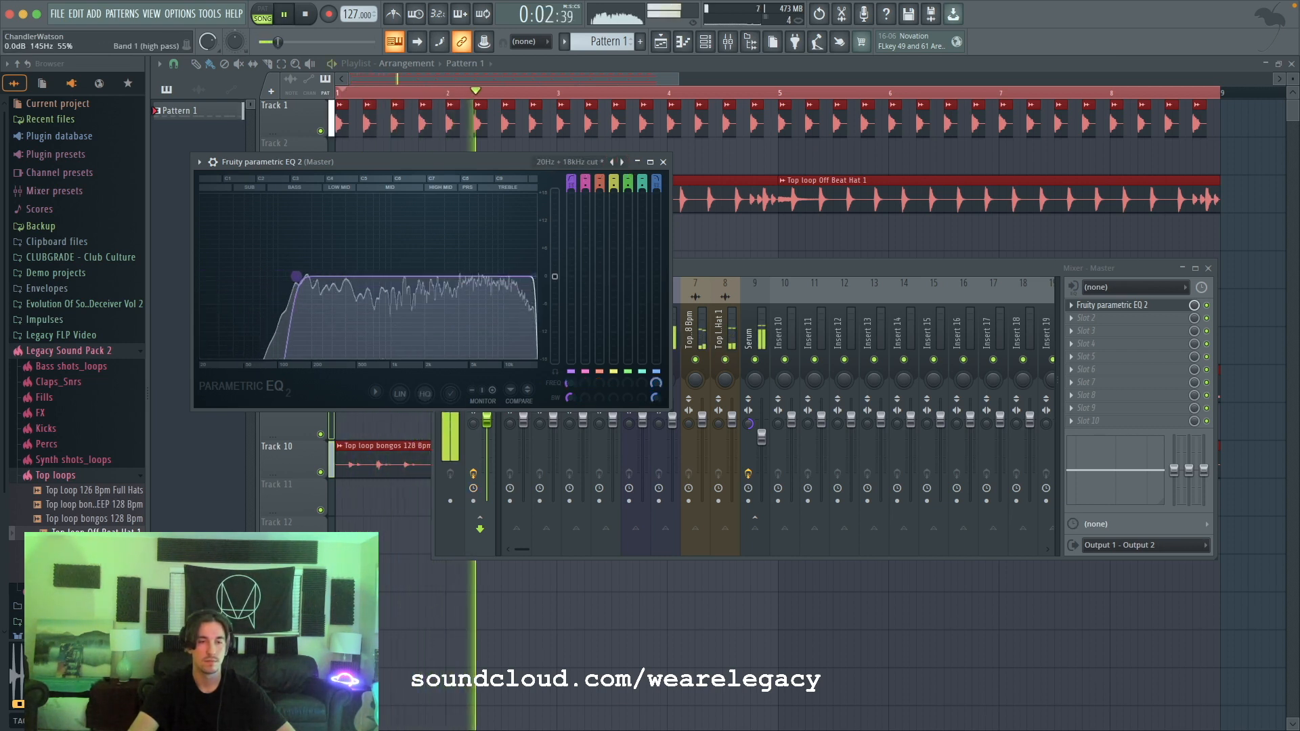
pyautogui.rightClick(522, 277)
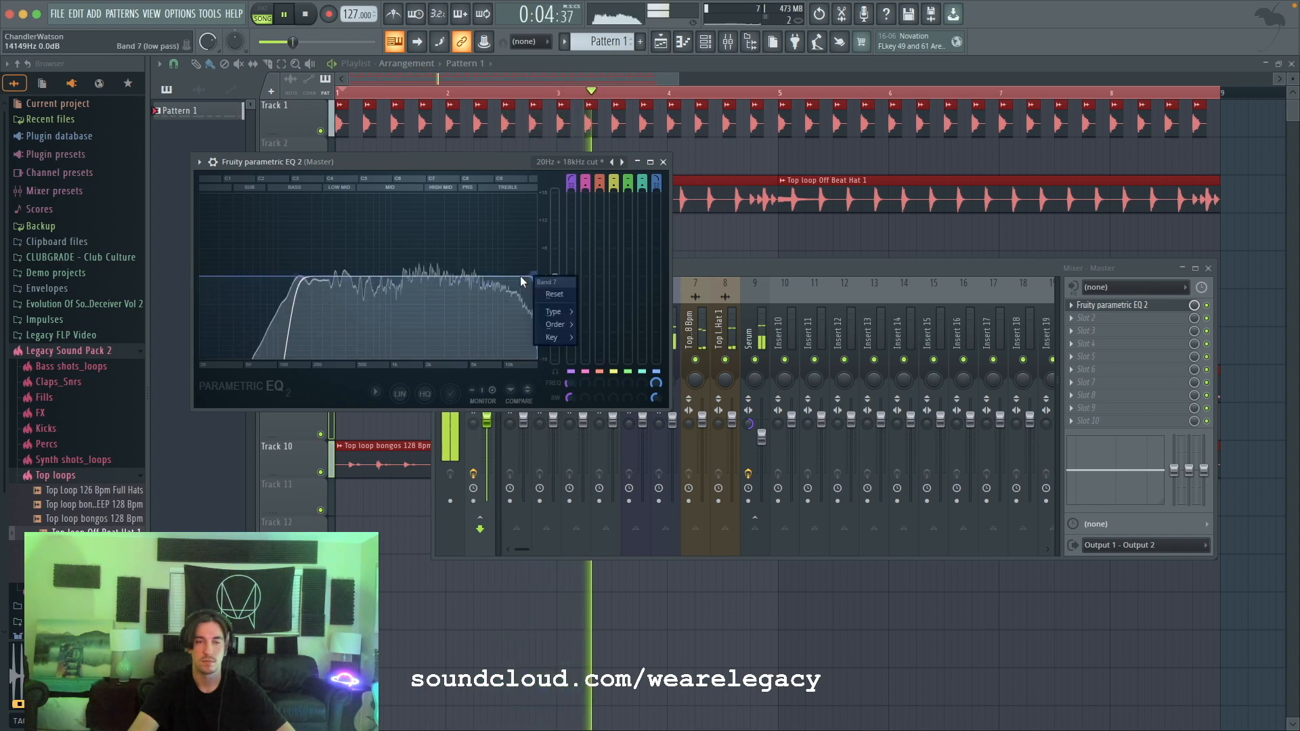
pyautogui.click(588, 312)
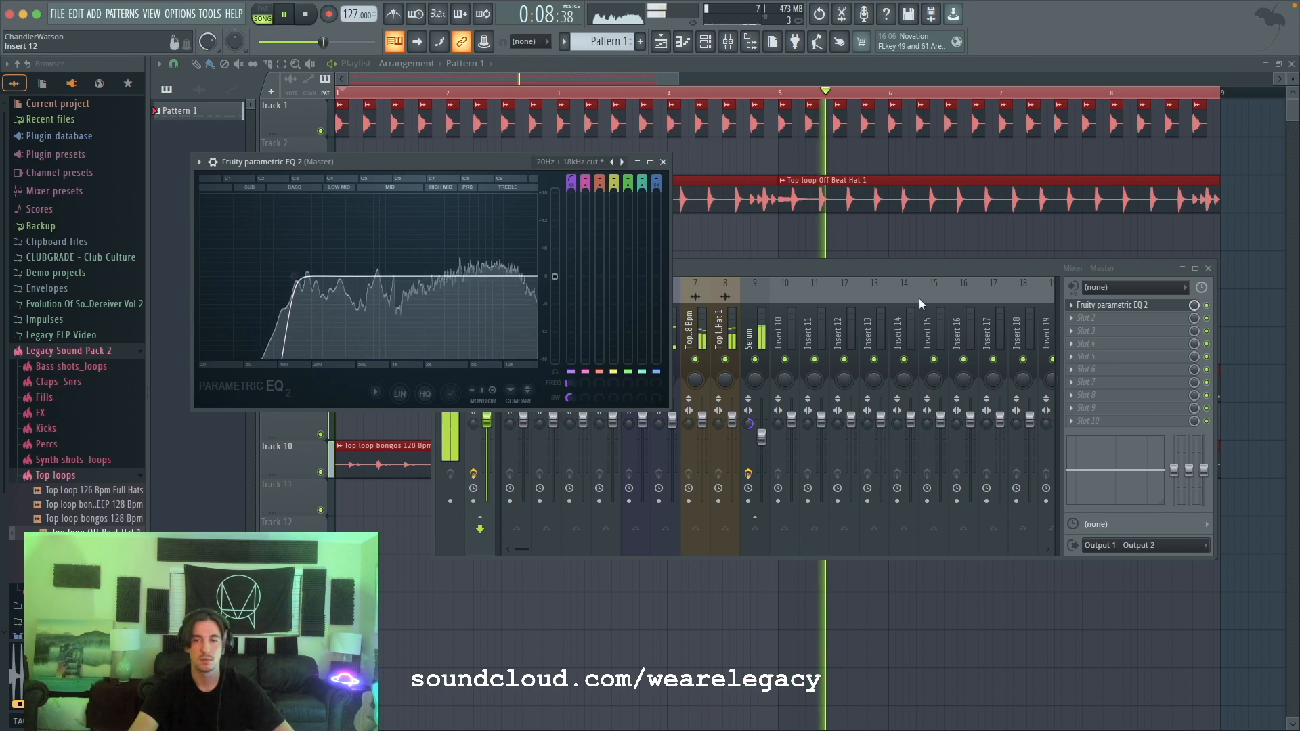
# Step: Select all playlist clips in bars 1–8 and duplicate them directly after, starting at bar 9
pyautogui.moveTo(1256, 511); pyautogui.dragTo(167, 5)
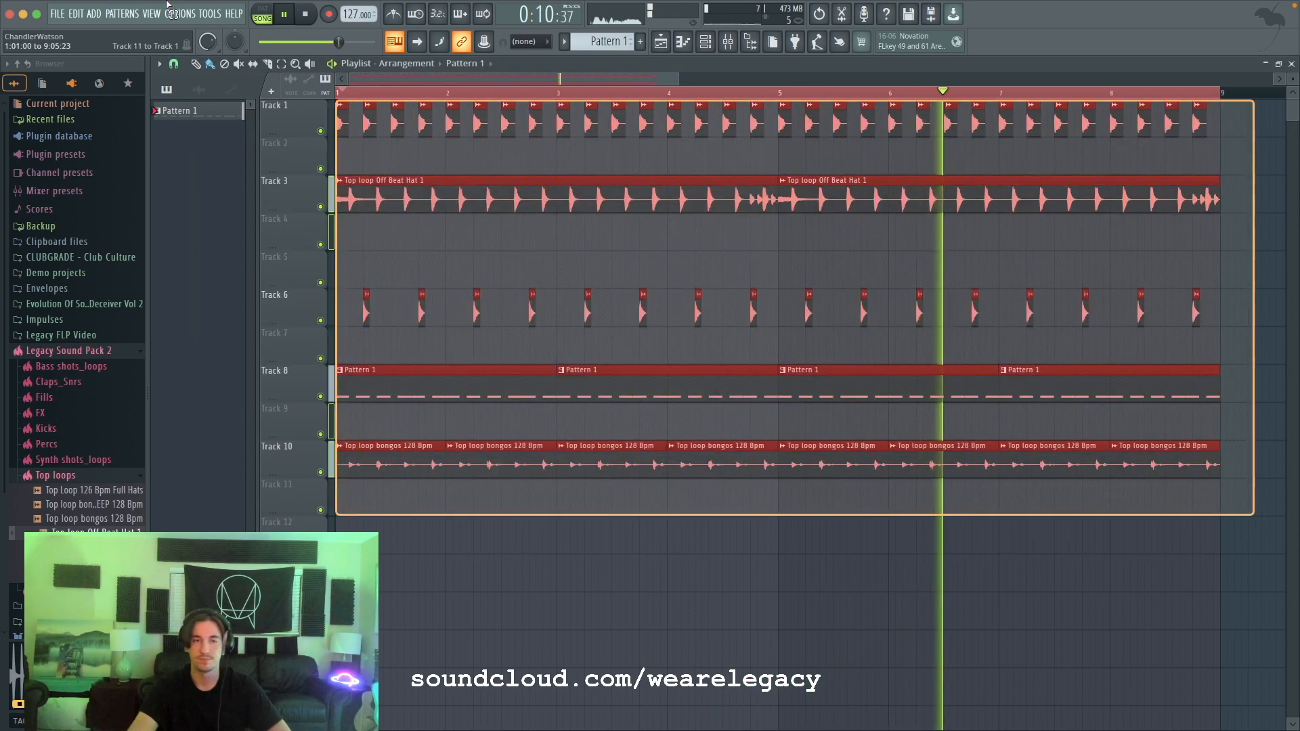
pyautogui.hotkey('ctrl', 'b')
pyautogui.moveTo(1239, 163); pyautogui.dragTo(1250, 161)
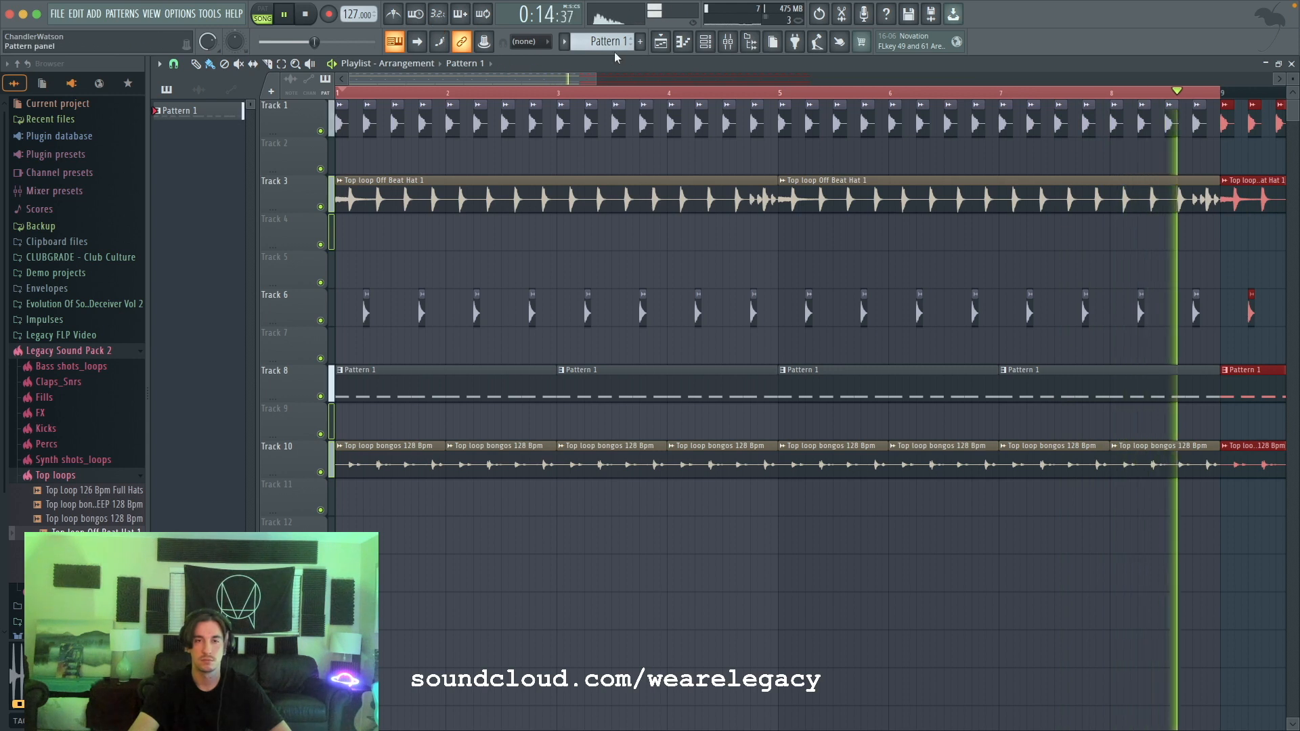
# Step: Create an automation clip for the mix level of the Master track's Fruity Parametric EQ 2
pyautogui.press('F9')
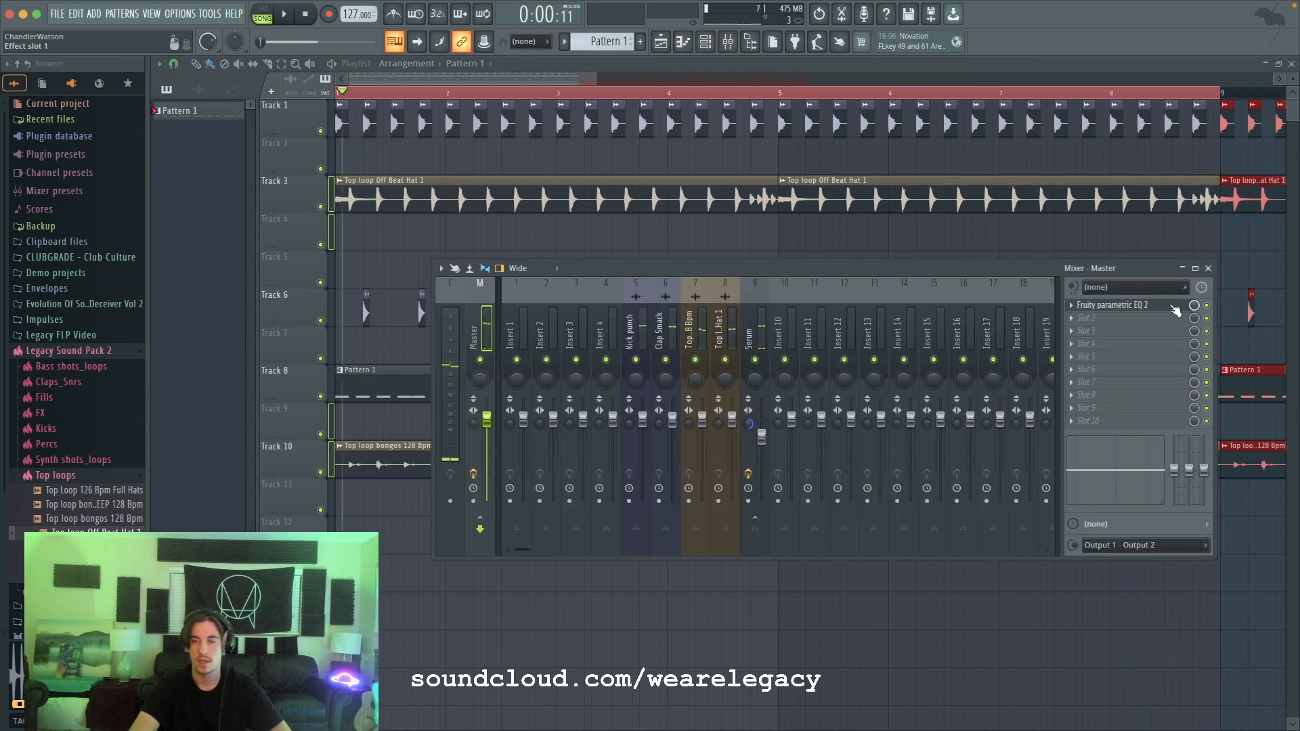
pyautogui.rightClick(1195, 311)
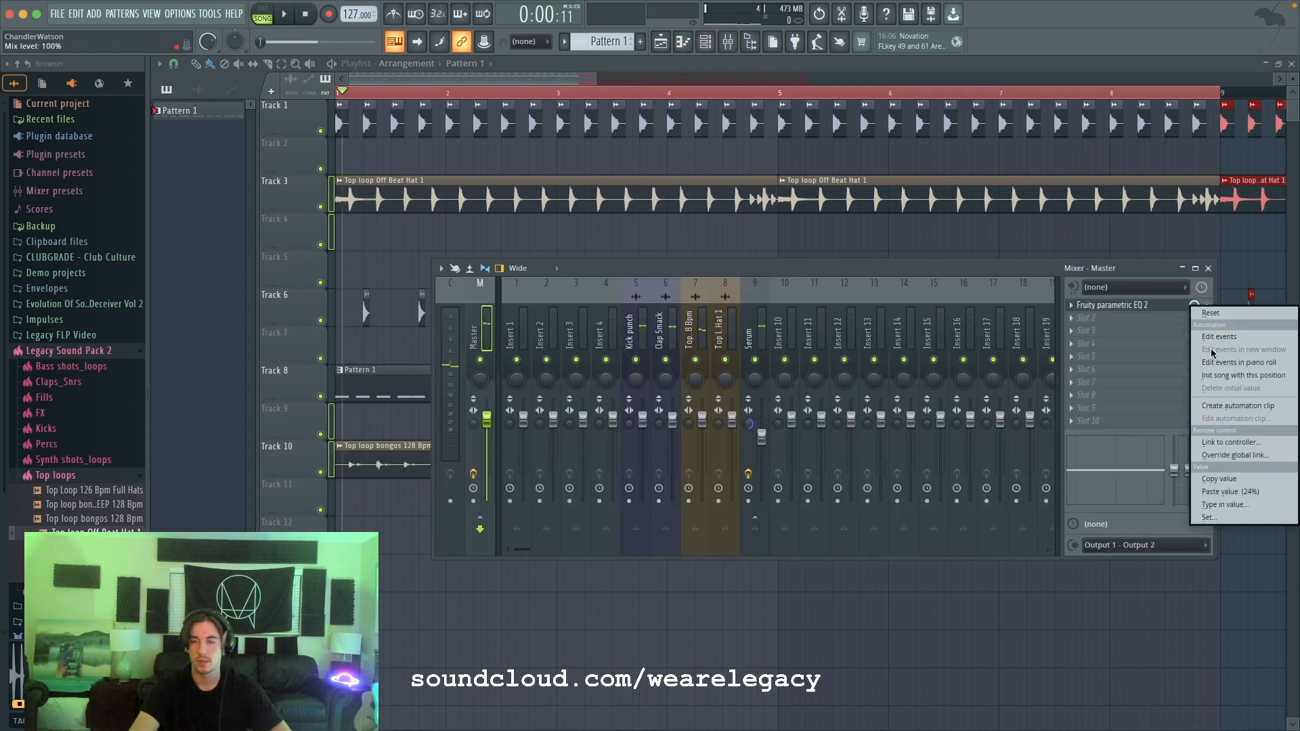
pyautogui.click(1217, 405)
# Step: Extend the EQ mix level automation clip to just past bar 10, drop its level at bar 9 and play the arrangement
pyautogui.moveTo(528, 82); pyautogui.dragTo(608, 84)
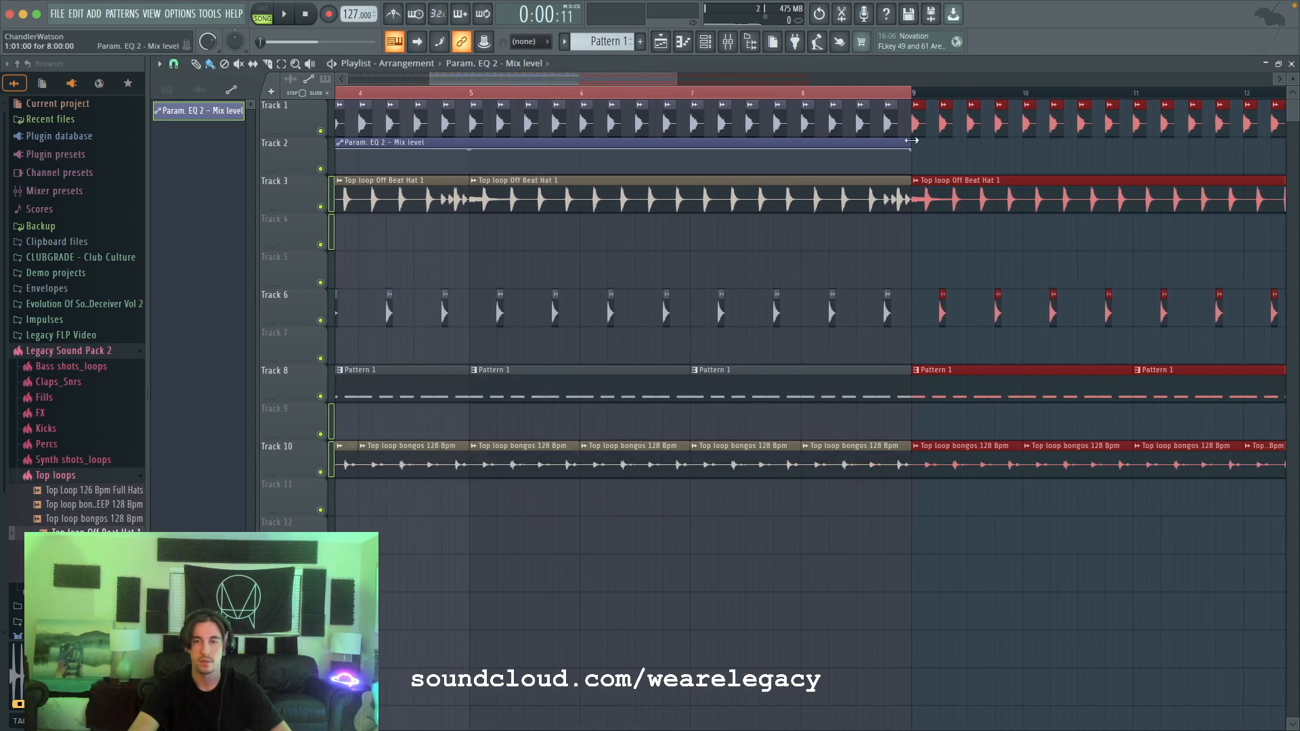
pyautogui.moveTo(912, 140); pyautogui.dragTo(1032, 155)
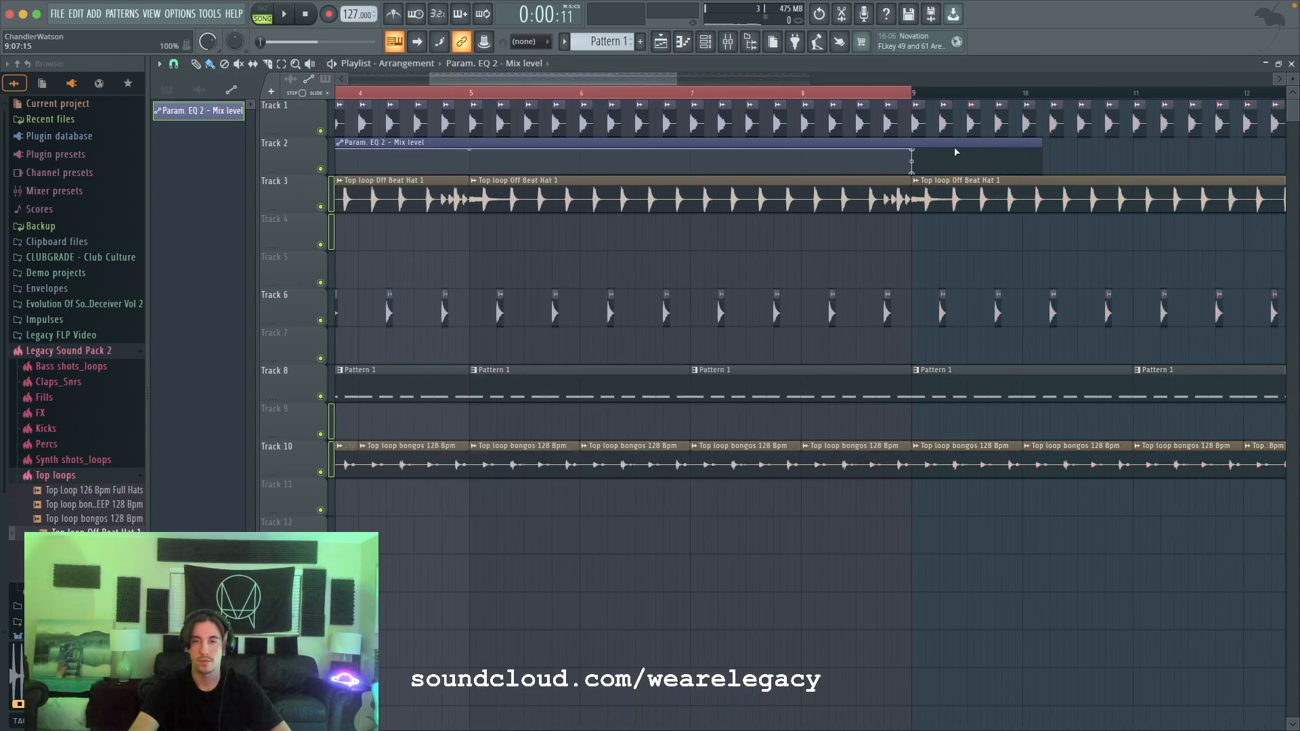
pyautogui.press('space')
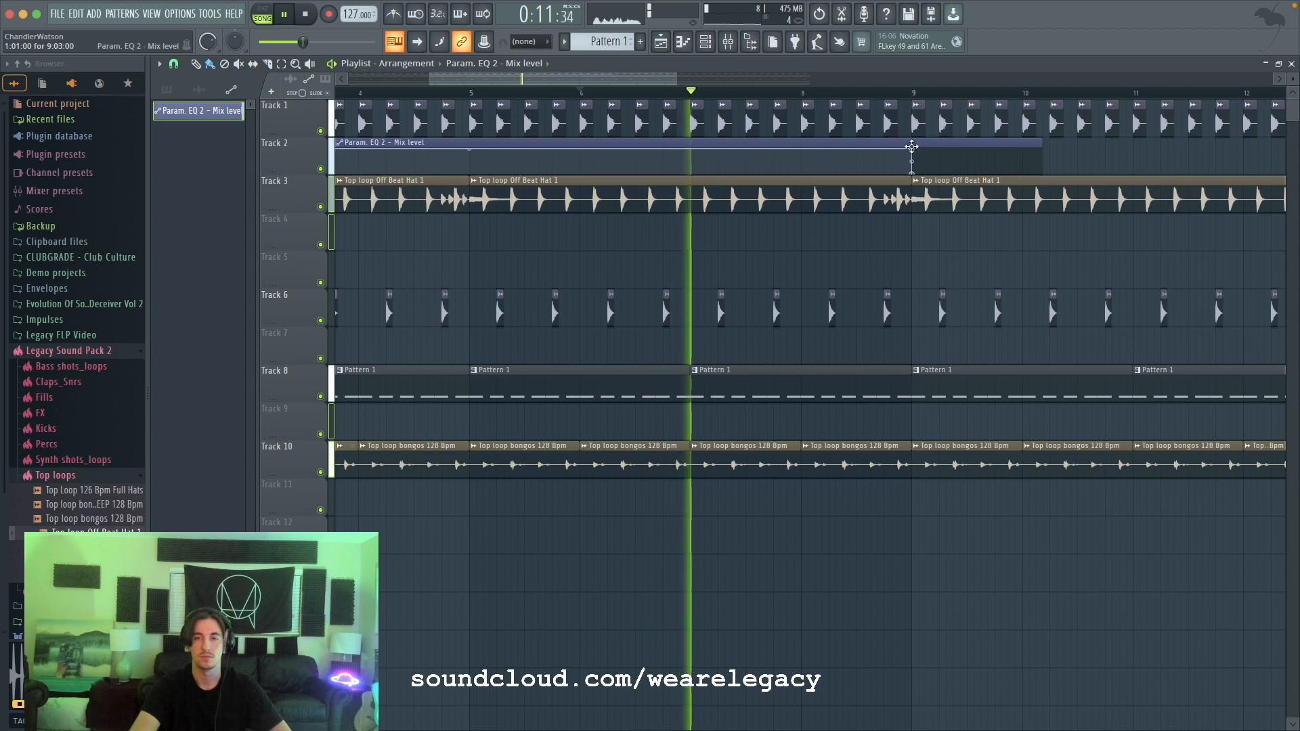
# Step: Extend the first EQ mix level automation clip to bar 11 and stop playback
pyautogui.moveTo(673, 81); pyautogui.dragTo(763, 96)
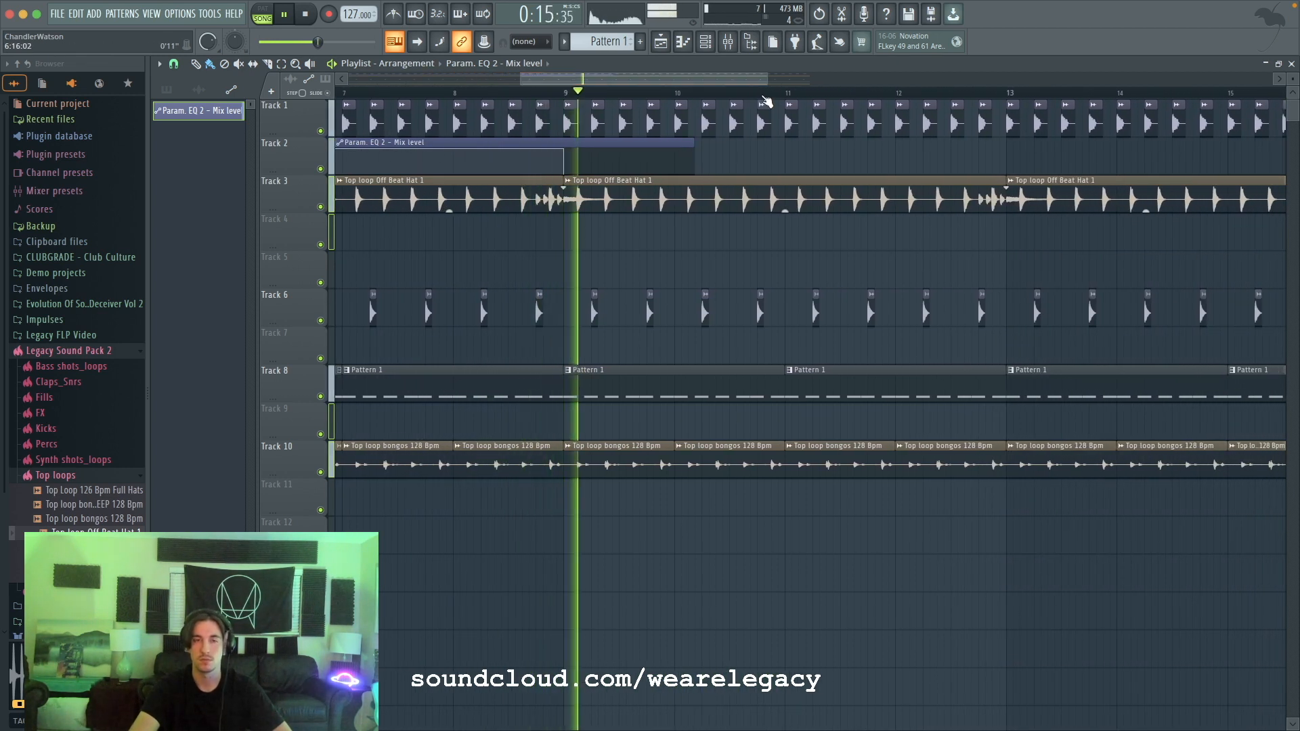
pyautogui.moveTo(695, 142); pyautogui.dragTo(784, 144)
pyautogui.press('space')
pyautogui.moveTo(763, 96); pyautogui.dragTo(428, 106)
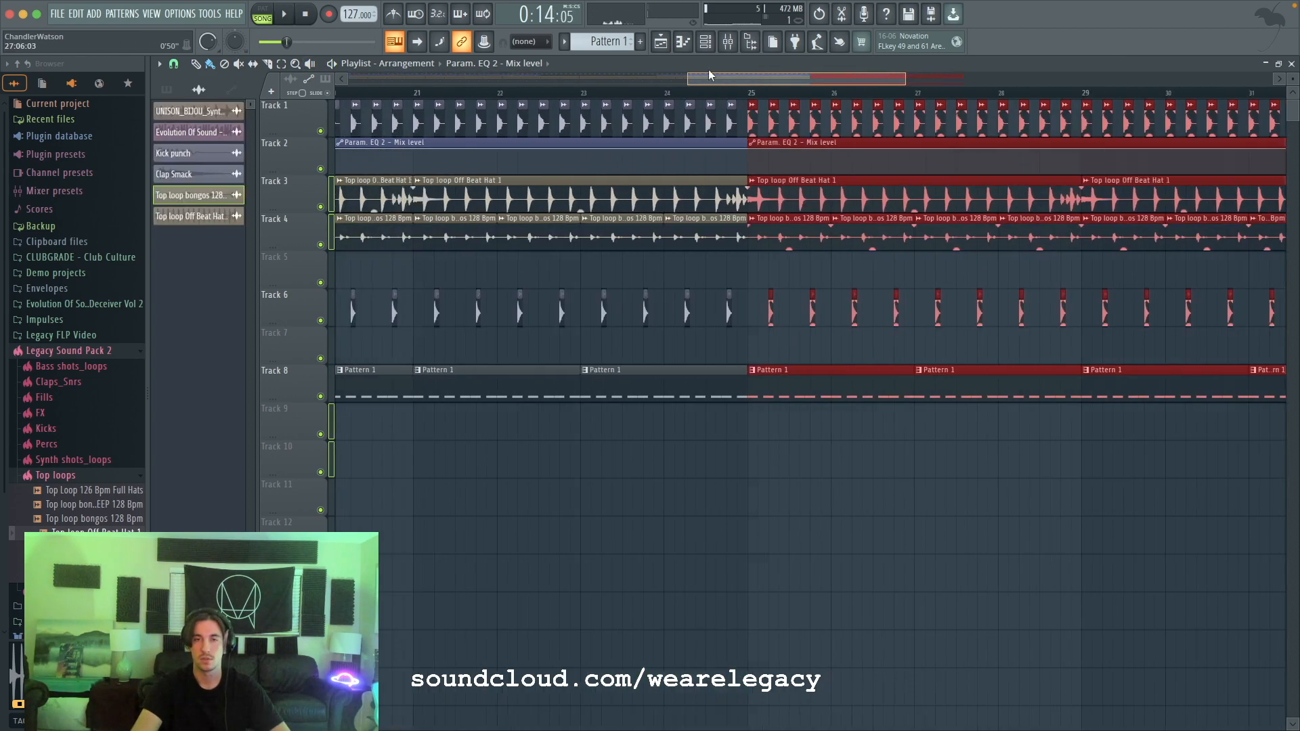
# Step: Duplicate the selected clips of bars 25–32 directly after, starting at bar 33
pyautogui.moveTo(709, 69); pyautogui.dragTo(774, 76)
pyautogui.moveTo(583, 194)
pyautogui.mouseDown()
pyautogui.moveTo(1295, 152)
pyautogui.moveTo(1206, 129)
pyautogui.mouseUp()
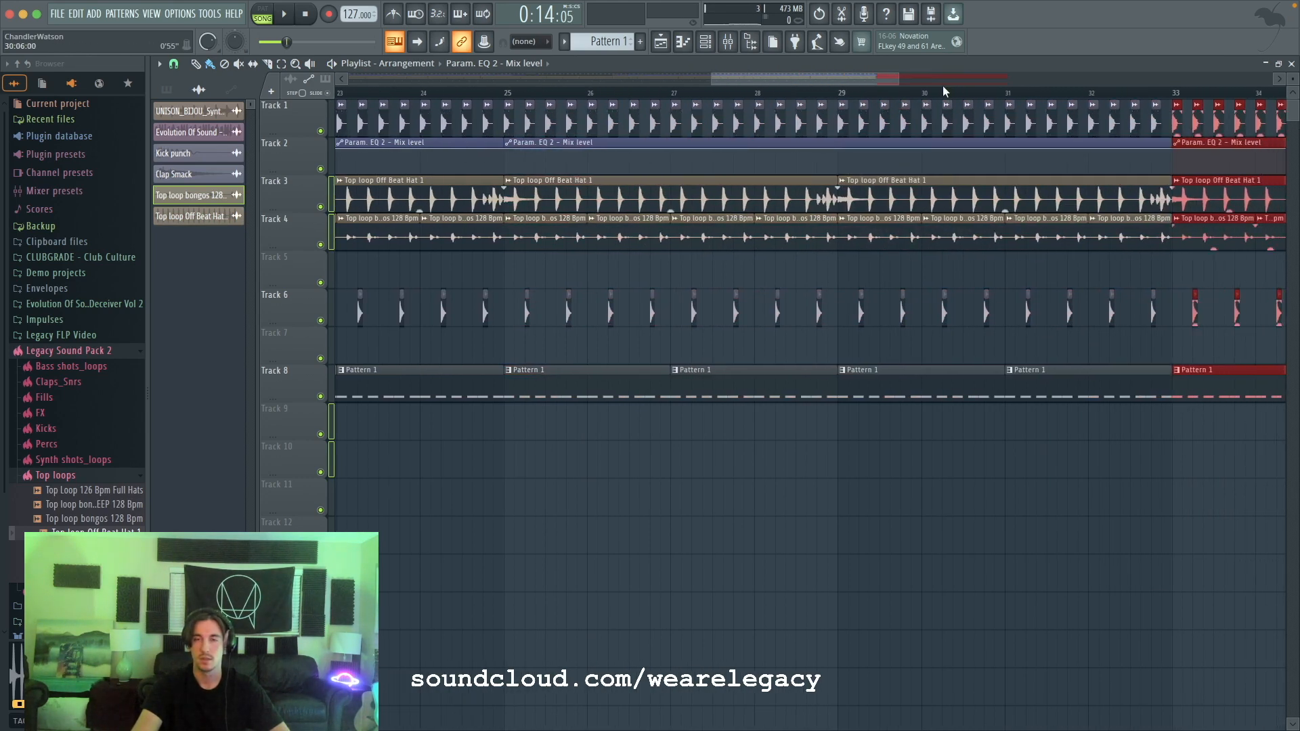
pyautogui.moveTo(877, 78); pyautogui.dragTo(993, 78)
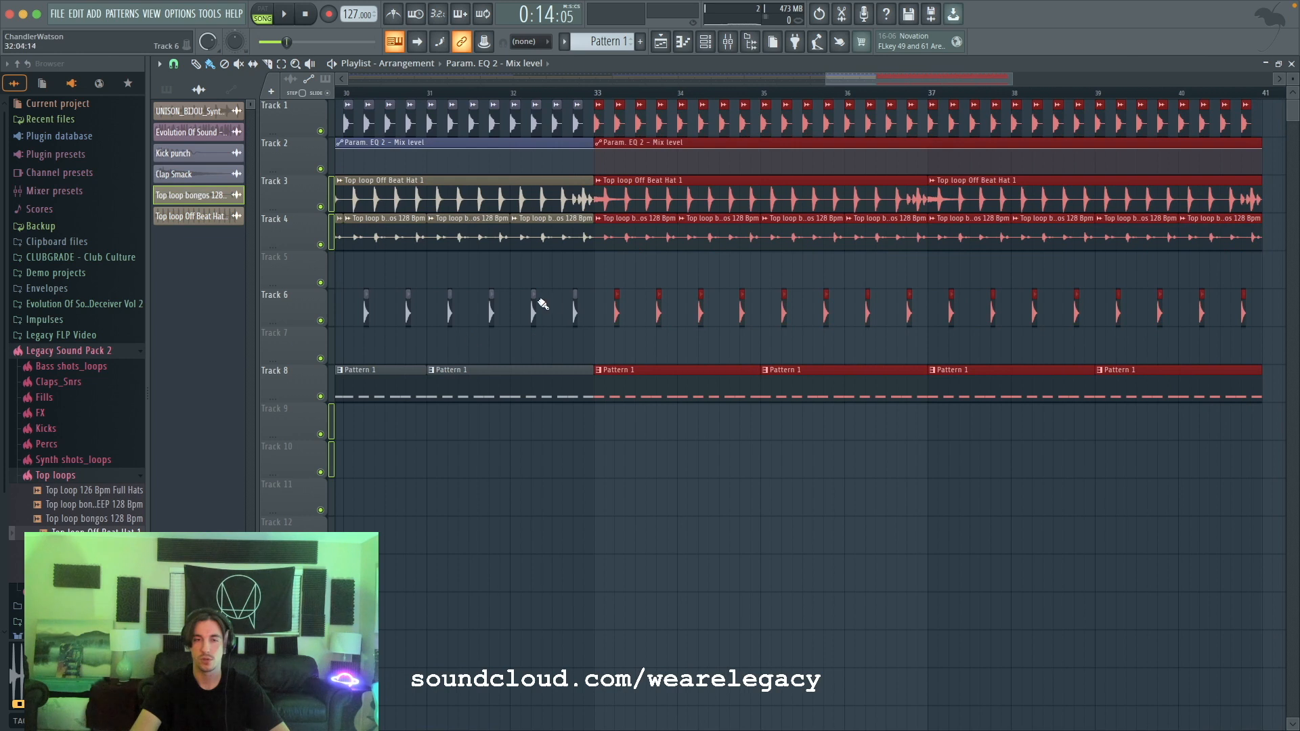
# Step: Deselect the duplicated clips and make the EQ mix level automation clip at bar 33 unique
pyautogui.click(590, 272)
pyautogui.rightClick(608, 258)
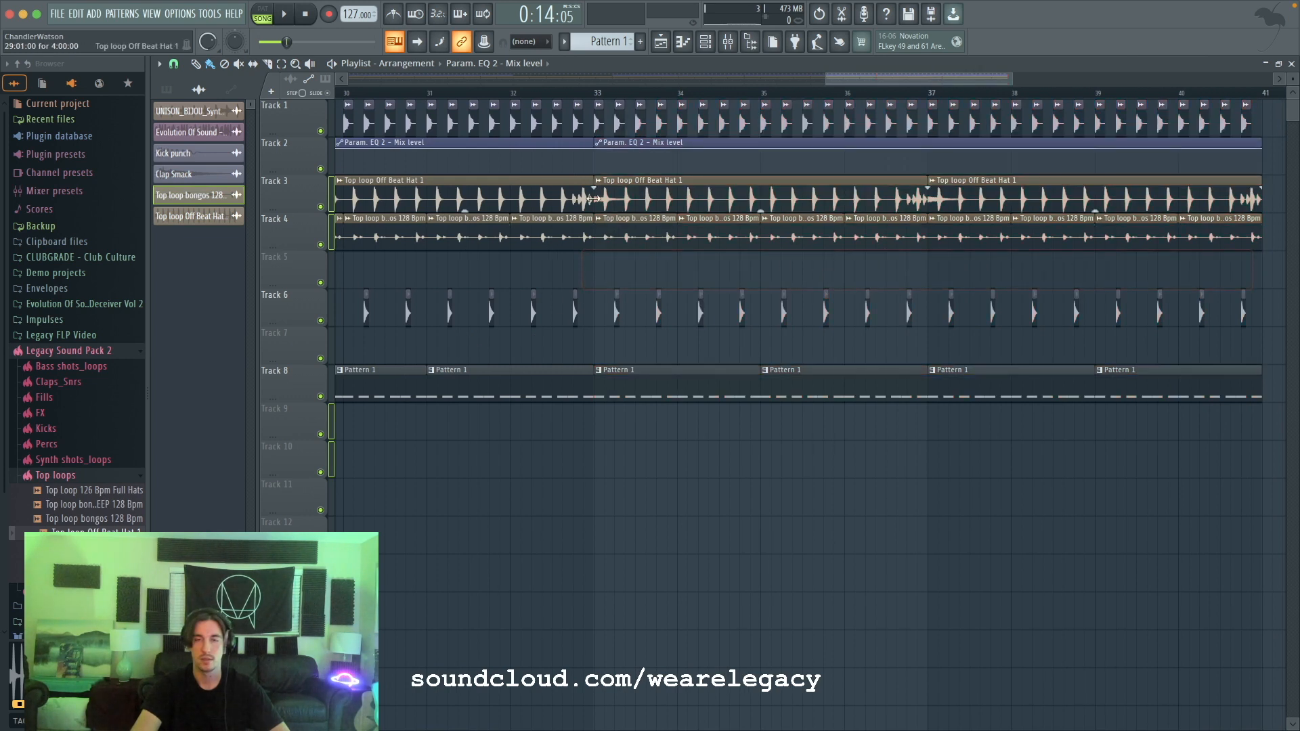
pyautogui.rightClick(605, 153)
pyautogui.click(640, 257)
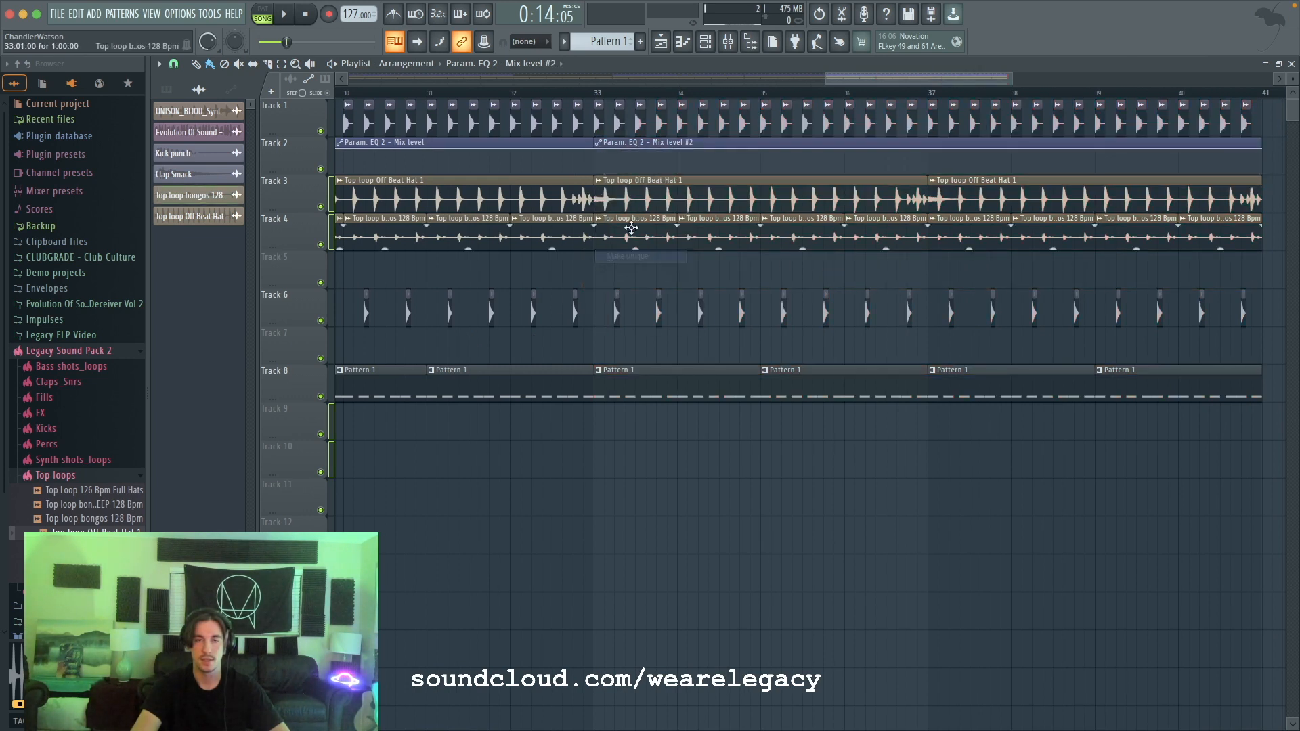
# Step: Look over the arrangement from the intro to the last duplicated section, checking where the EQ mix level automation clips fall
pyautogui.scroll(-5, 602, 151)
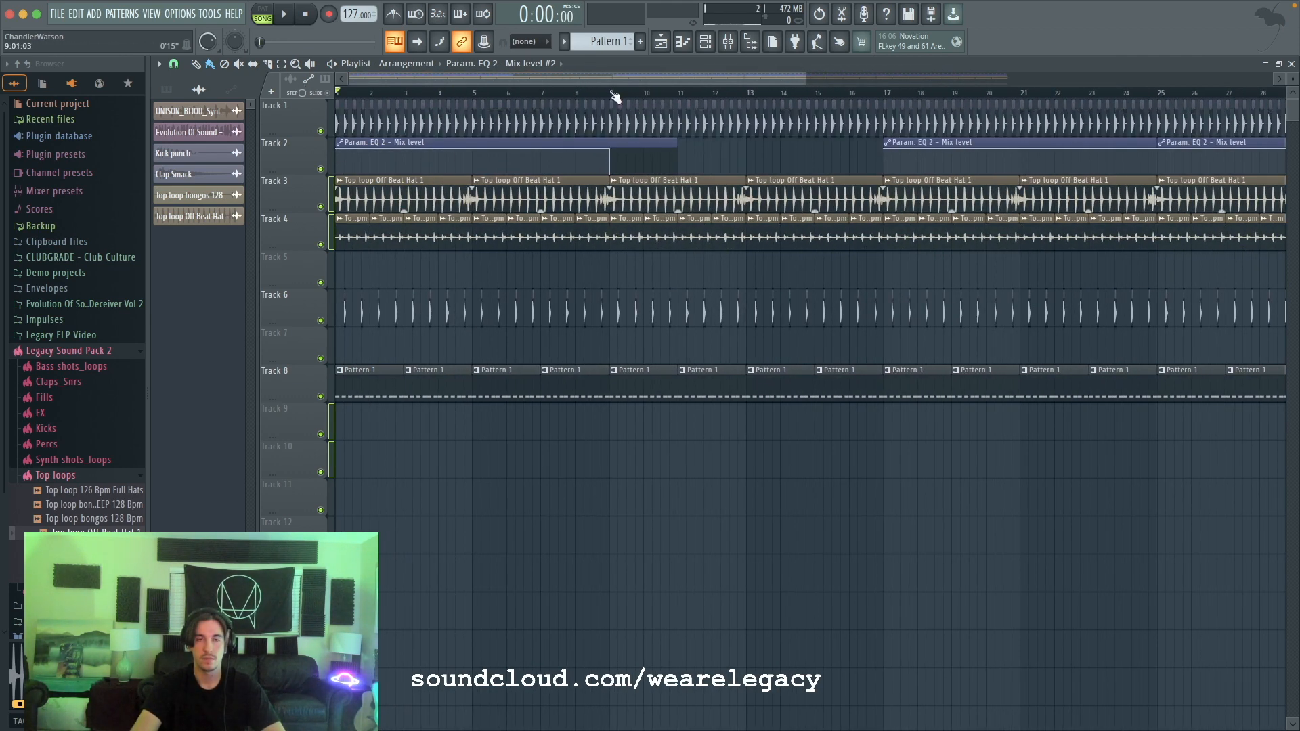
pyautogui.moveTo(609, 76); pyautogui.dragTo(683, 77)
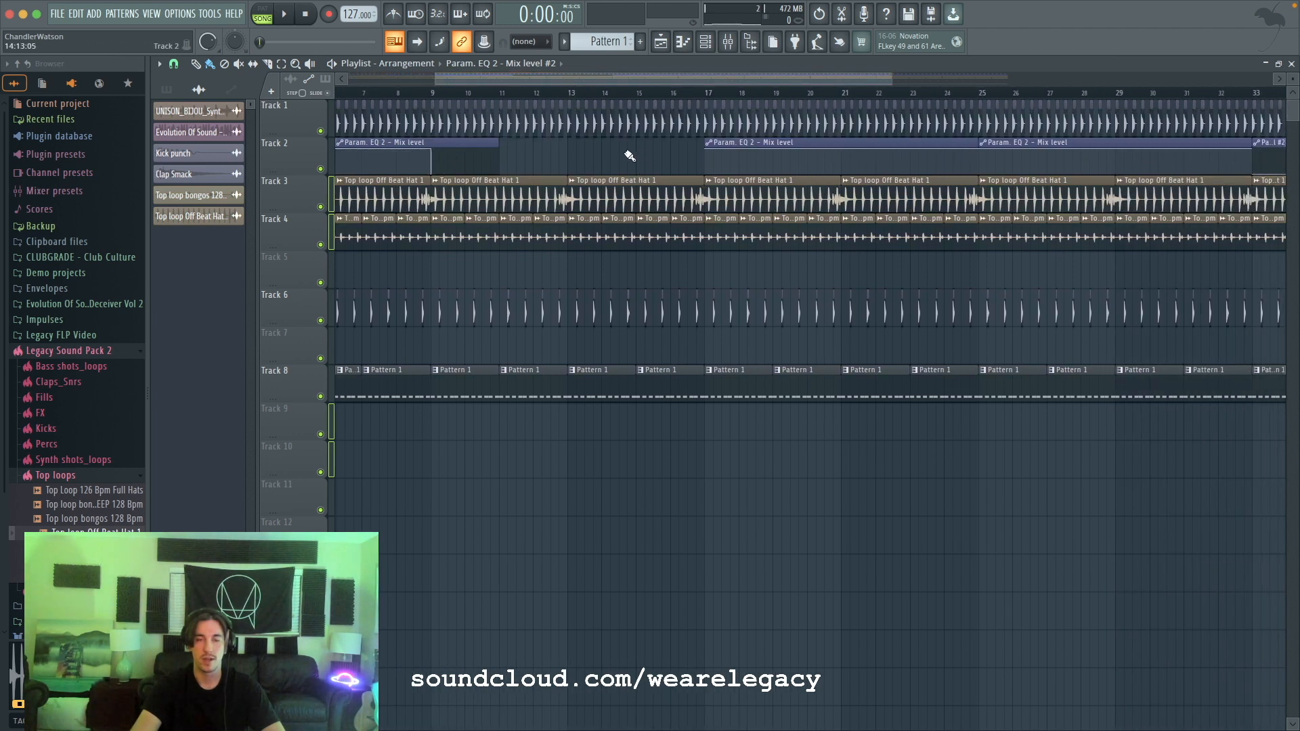
pyautogui.moveTo(651, 79); pyautogui.dragTo(810, 88)
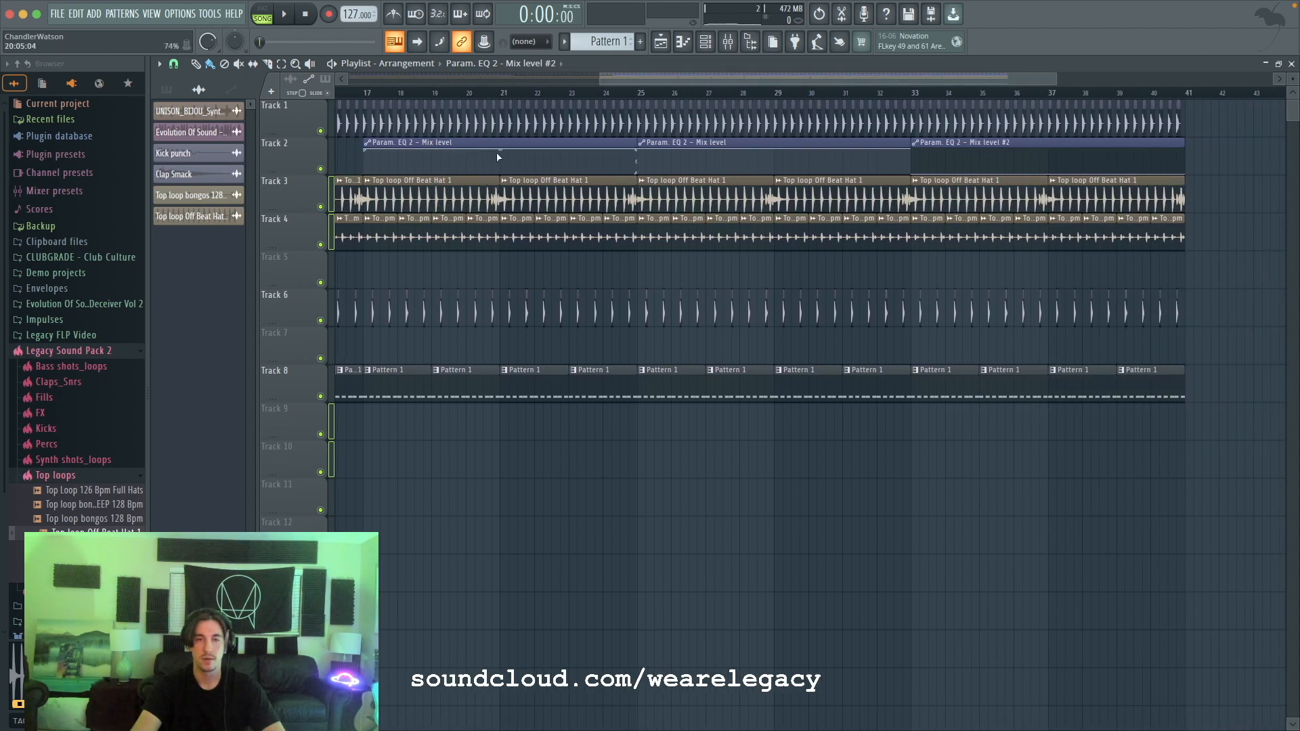
pyautogui.moveTo(723, 80); pyautogui.dragTo(785, 81)
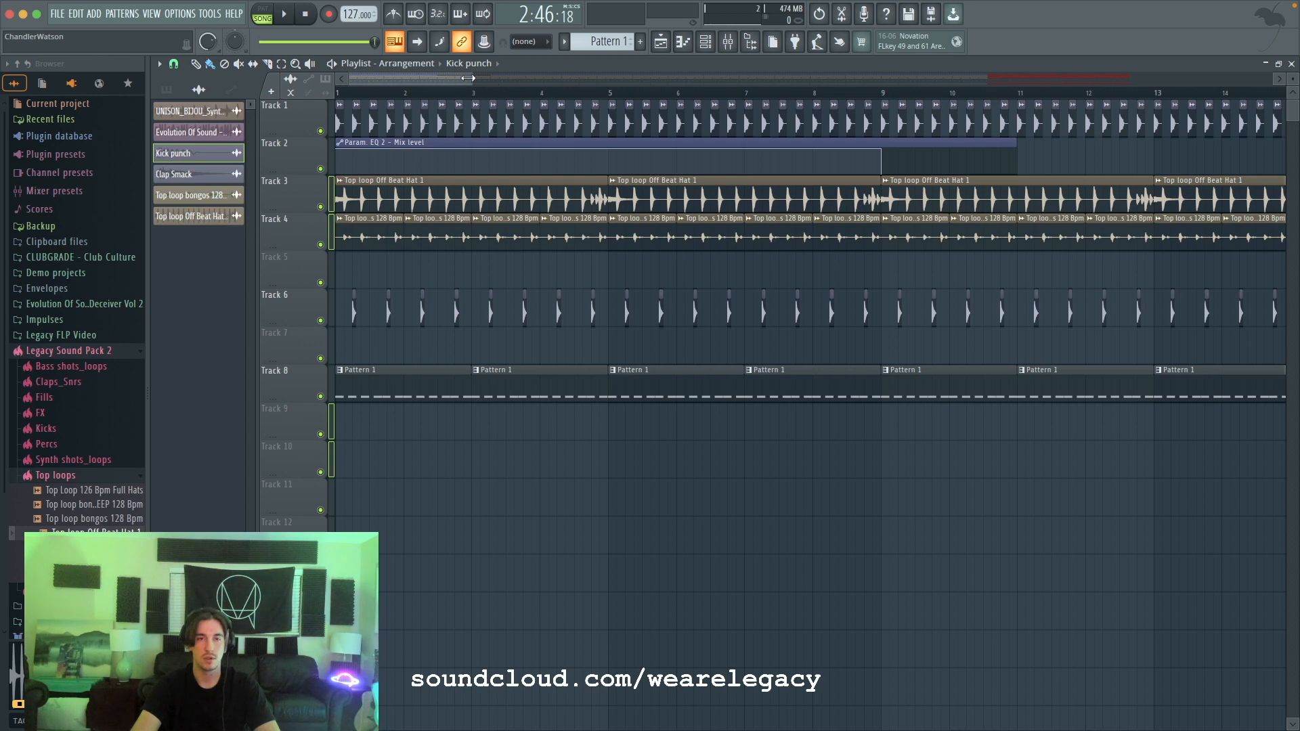
pyautogui.moveTo(468, 79); pyautogui.dragTo(1281, 37)
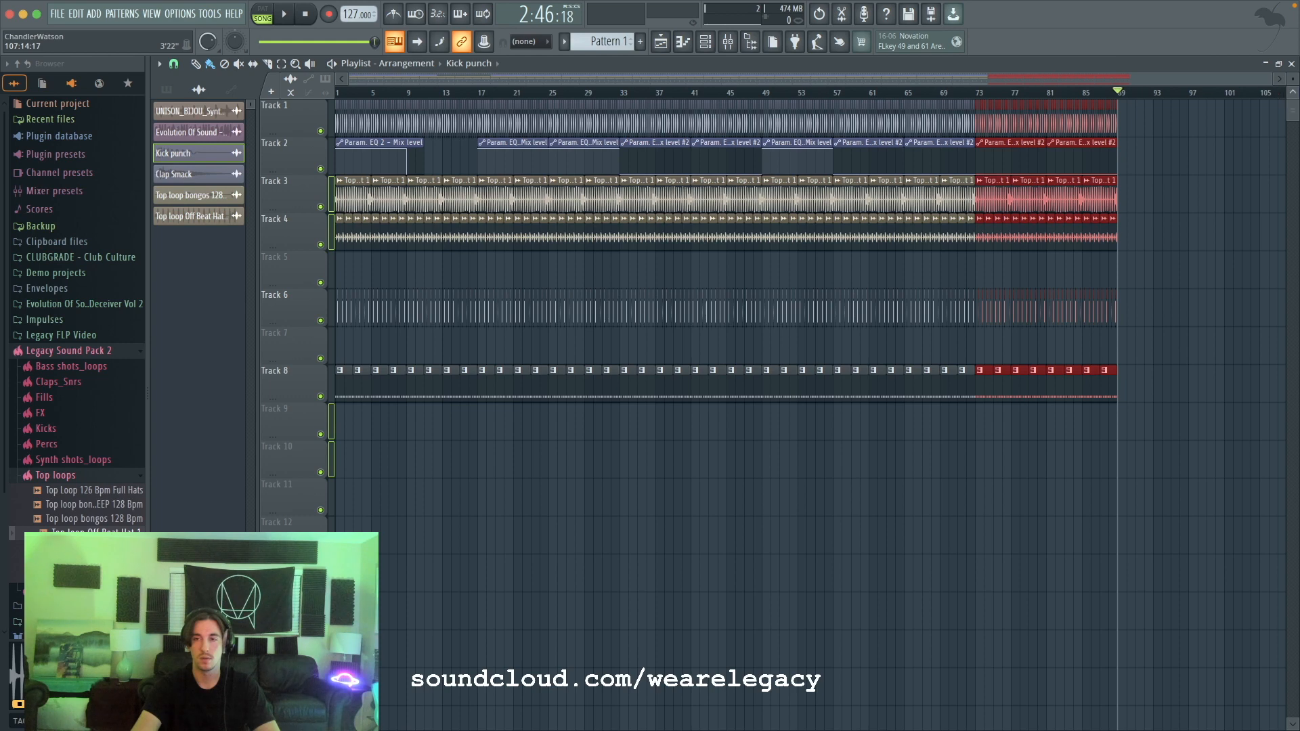
pyautogui.moveTo(1267, 80); pyautogui.dragTo(699, 74)
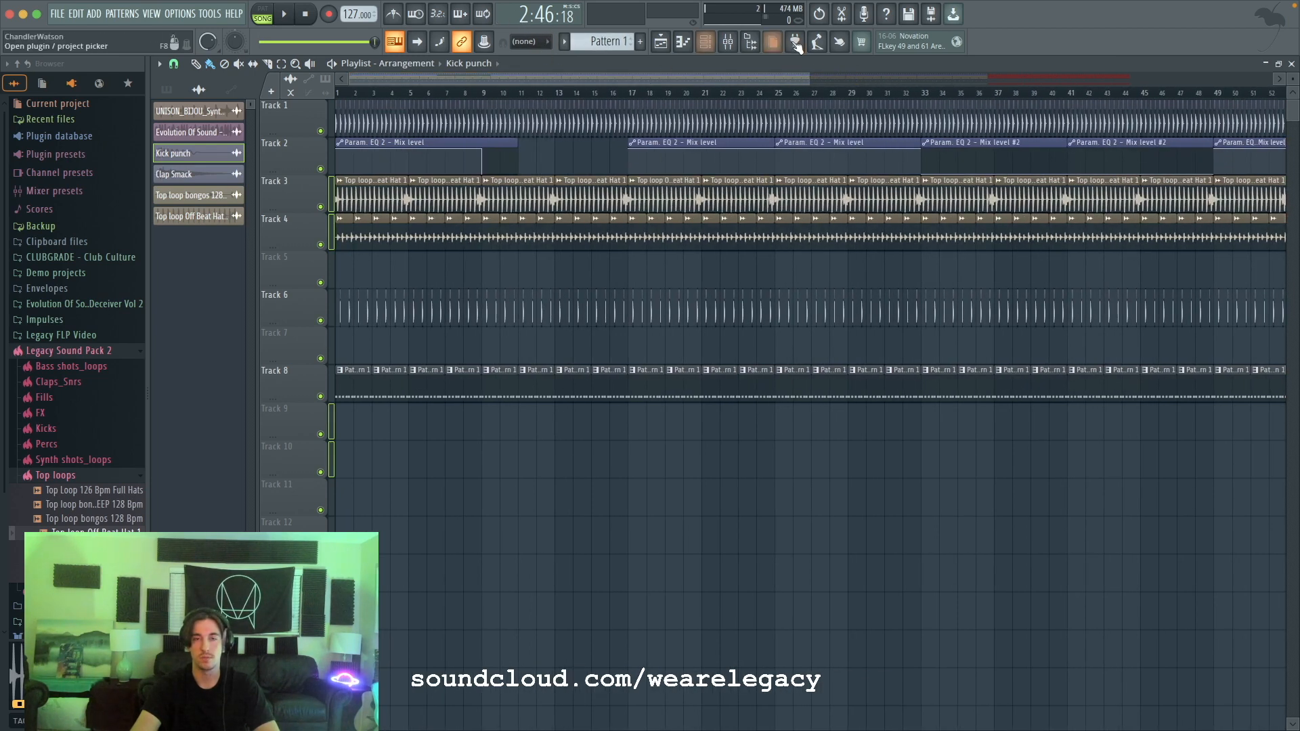
pyautogui.moveTo(808, 76); pyautogui.dragTo(1167, 82)
pyautogui.moveTo(1039, 79); pyautogui.dragTo(431, 80)
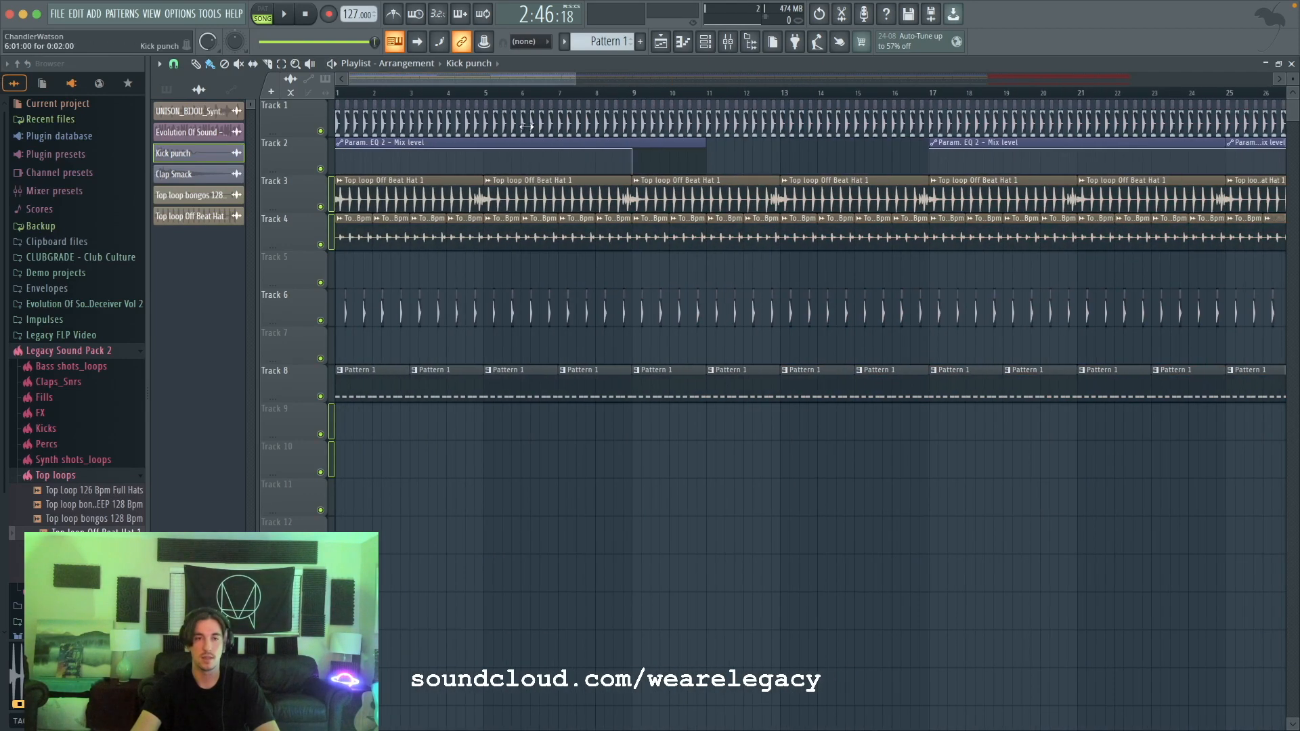
pyautogui.moveTo(506, 80); pyautogui.dragTo(461, 54)
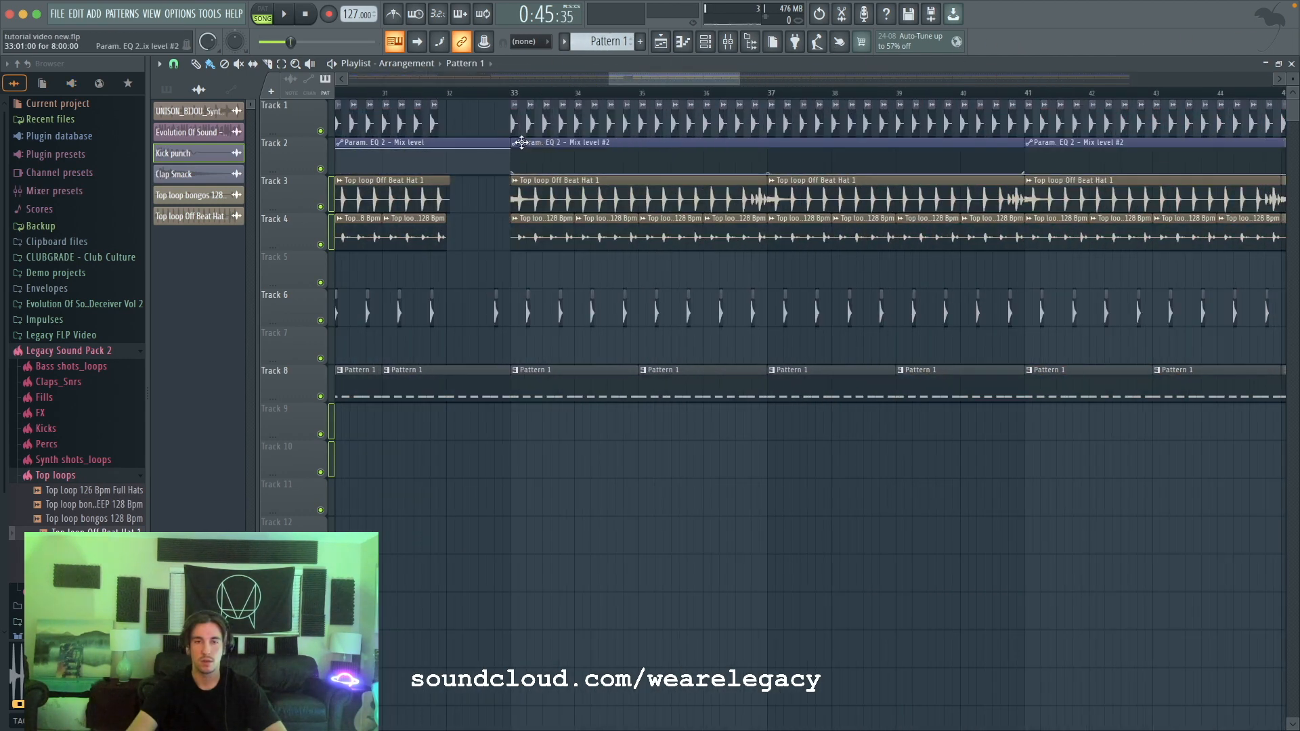
# Step: Make the EQ mix level clip at bar 33 unique and raise its level for the last bar before bar 41
pyautogui.rightClick(518, 144)
pyautogui.click(554, 254)
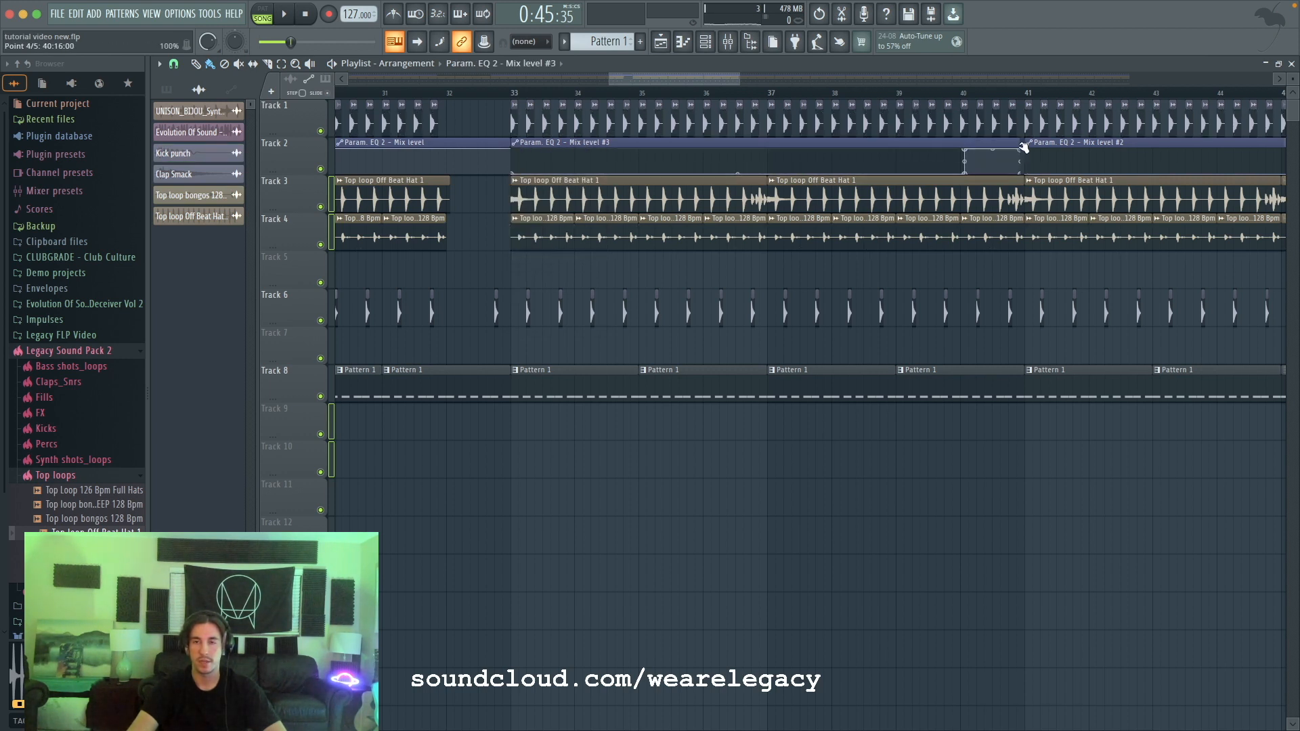
pyautogui.click(985, 145)
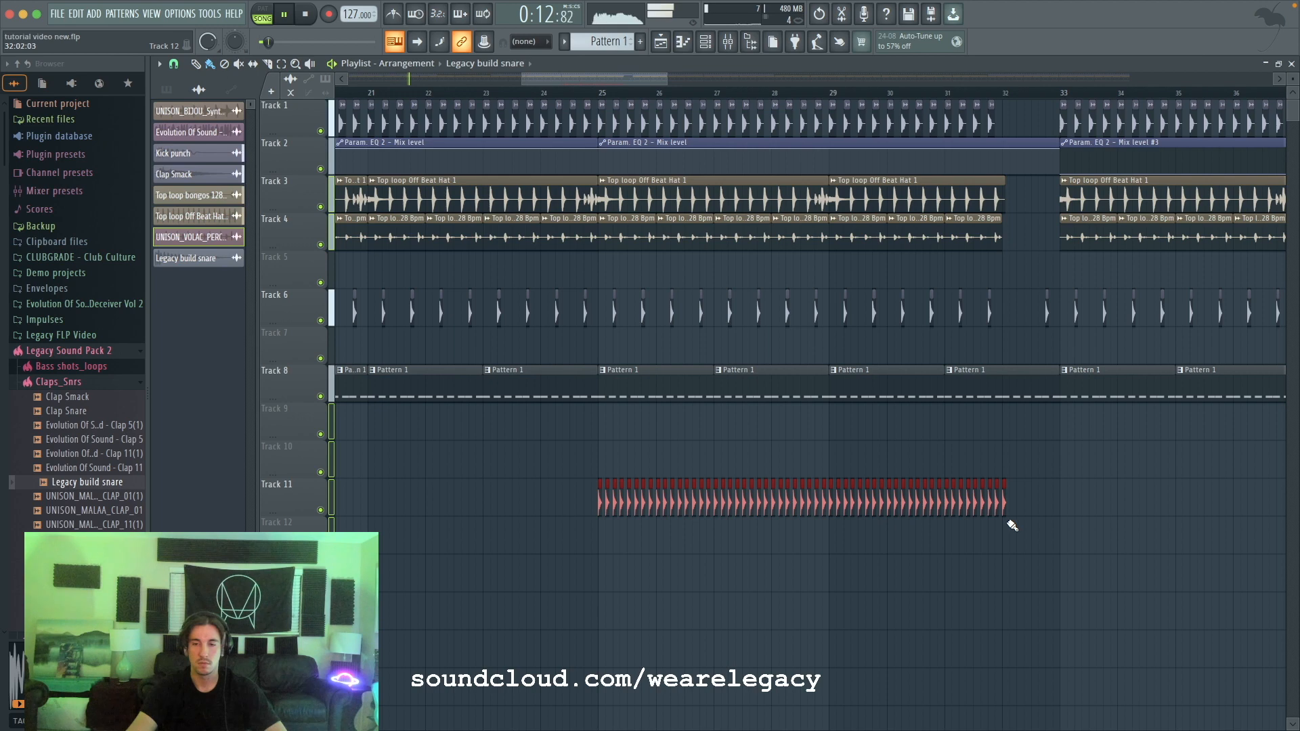
# Step: Open the channel settings of the Legacy build snare on Track 11 and route the channel to mixer track 10
pyautogui.moveTo(669, 76); pyautogui.dragTo(626, 81)
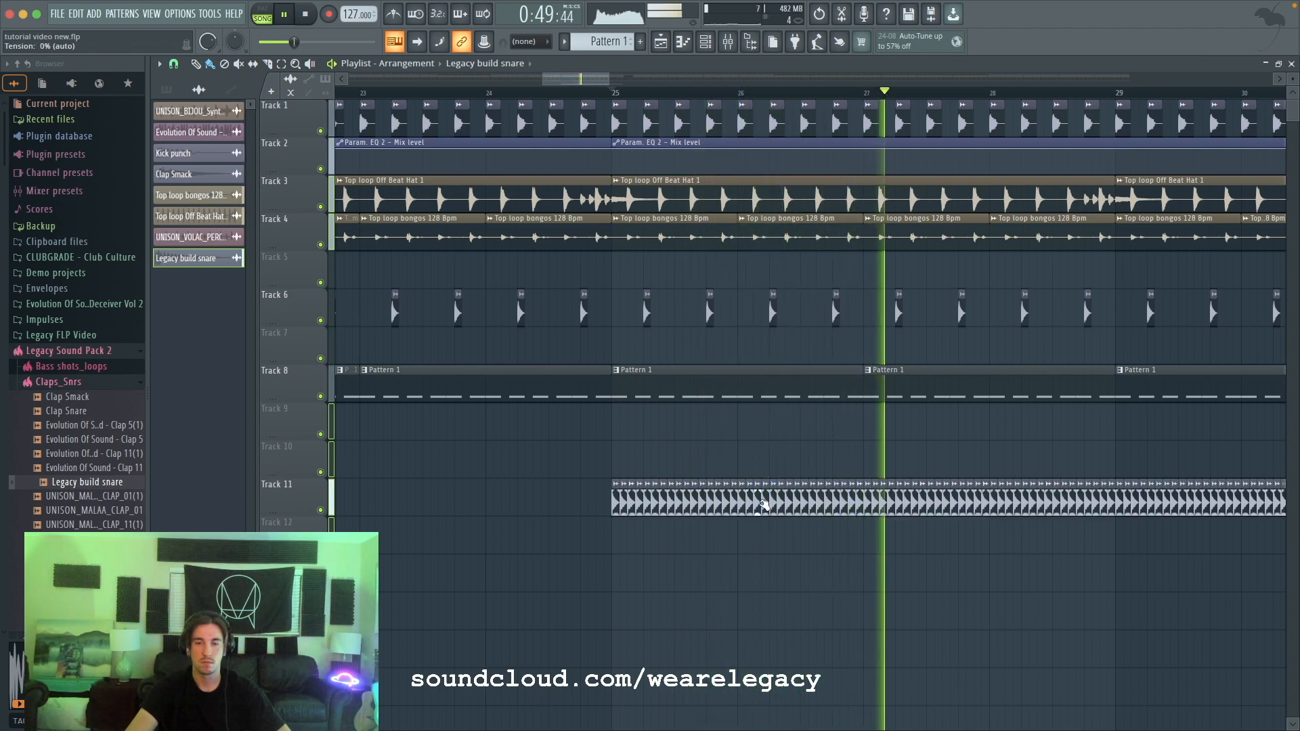
pyautogui.press('space')
pyautogui.keyDown('ctrl'); pyautogui.scroll(3, 728, 500); pyautogui.keyUp('ctrl')
pyautogui.rightClick(679, 488)
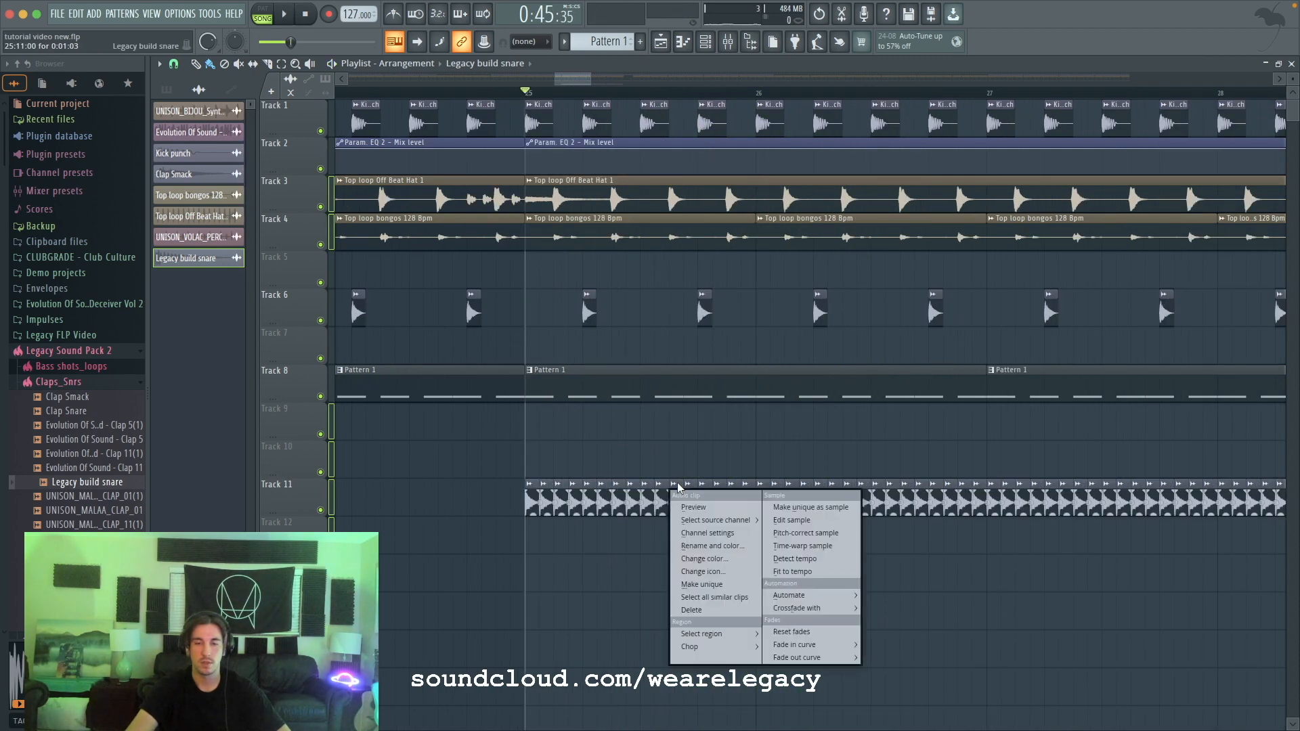
pyautogui.click(708, 533)
pyautogui.press('space')
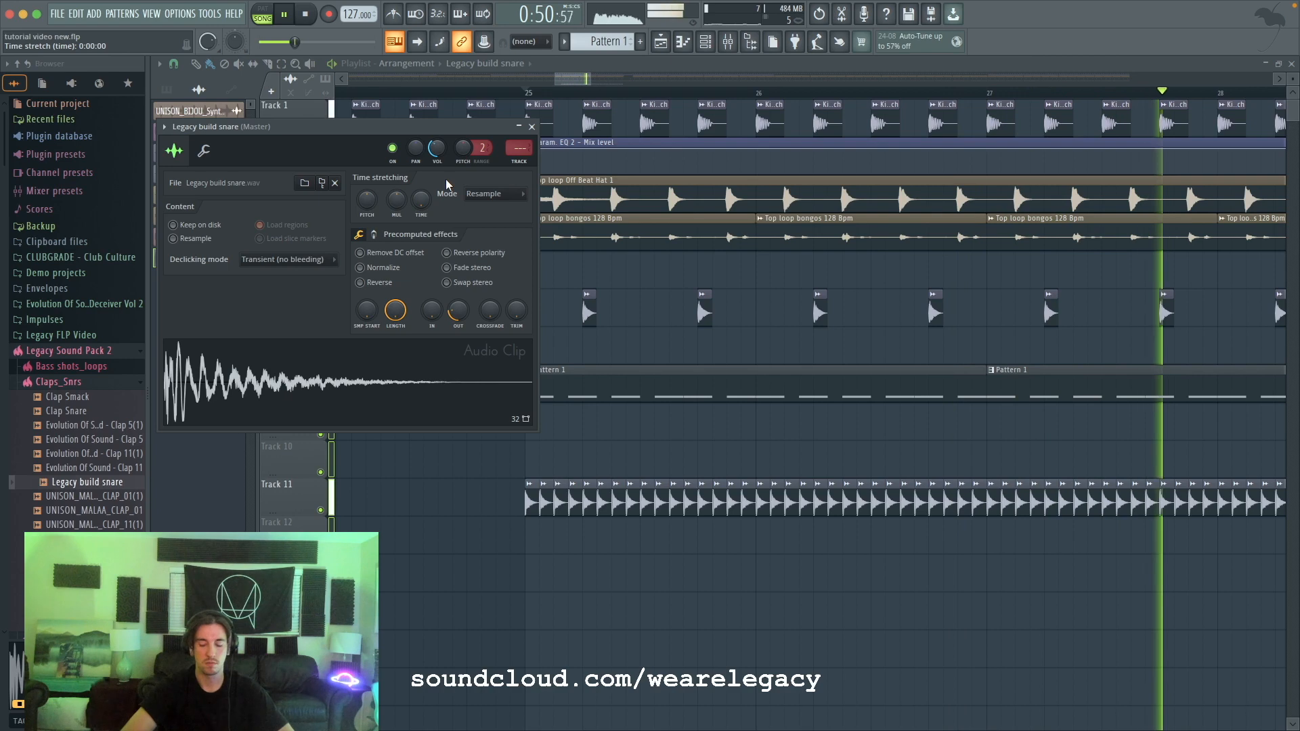
pyautogui.hotkey('ctrl', 'l')
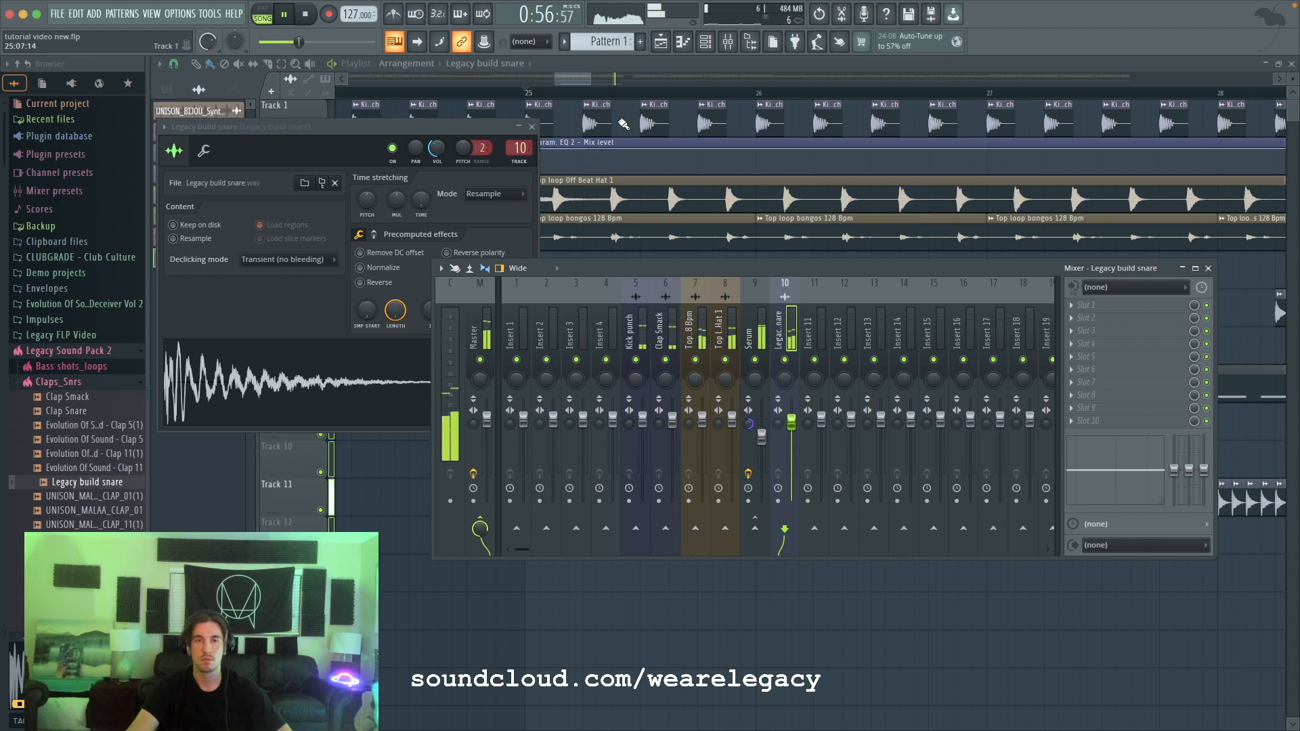
# Step: Add a gently rising channel volume automation clip for the Legacy build snare across bars 25–32
pyautogui.moveTo(591, 80); pyautogui.dragTo(637, 81)
pyautogui.click(1130, 531)
pyautogui.moveTo(1132, 540); pyautogui.dragTo(1130, 500)
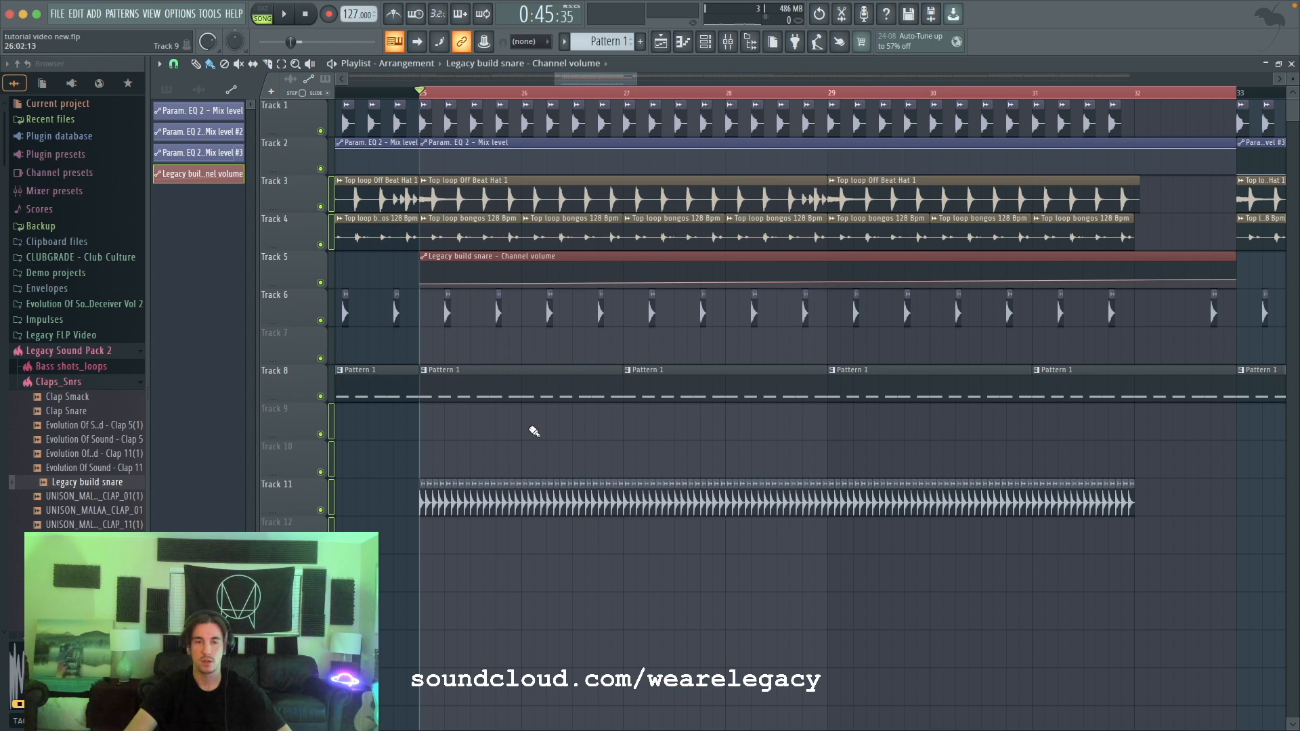
# Step: Move the snare's channel volume automation clip to Track 10, directly above the snare roll, and recheck the snare's channel settings during playback
pyautogui.doubleClick(517, 499)
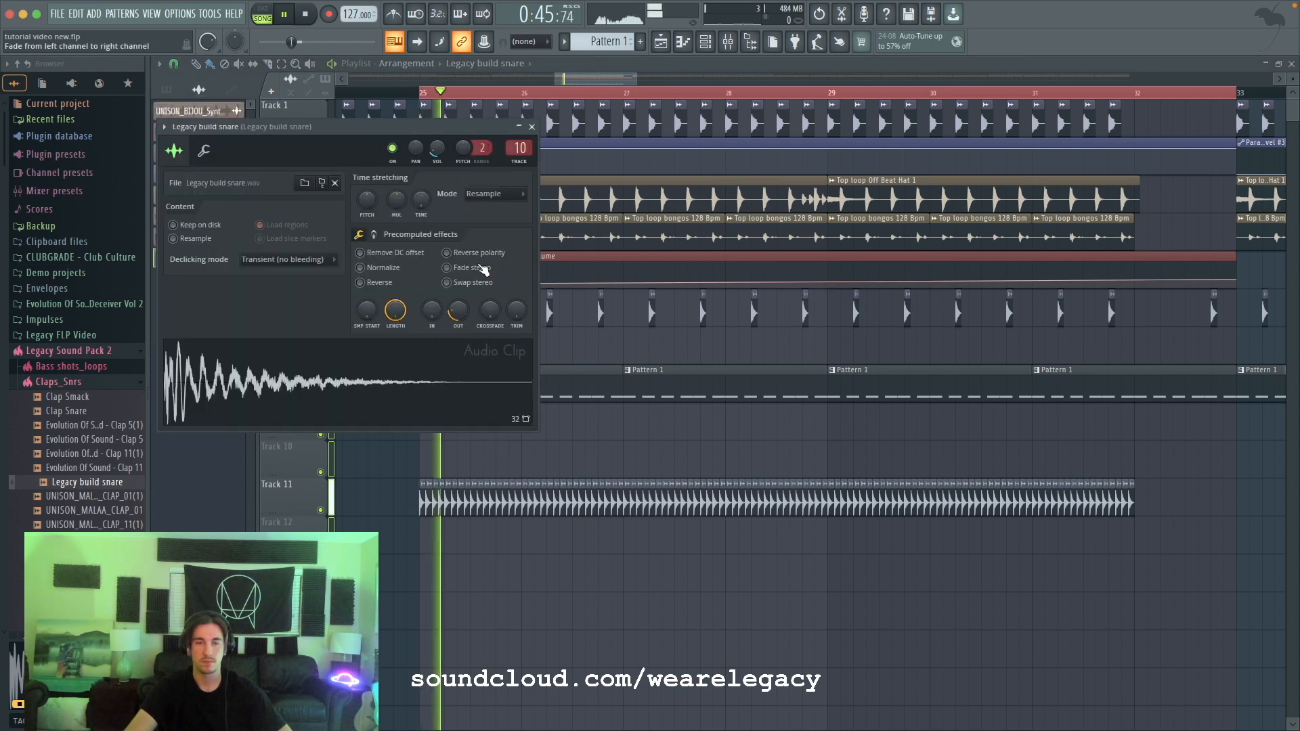
pyautogui.moveTo(1230, 273); pyautogui.dragTo(1219, 460)
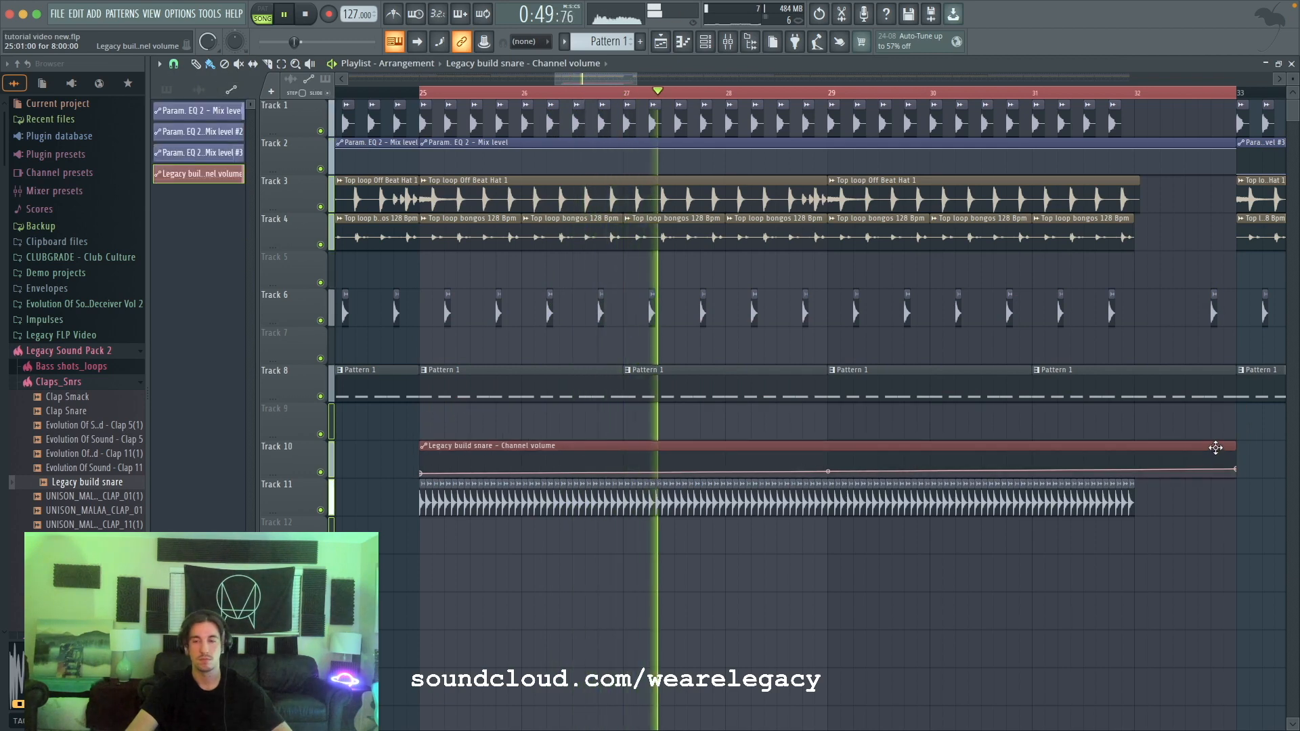
pyautogui.doubleClick(1121, 500)
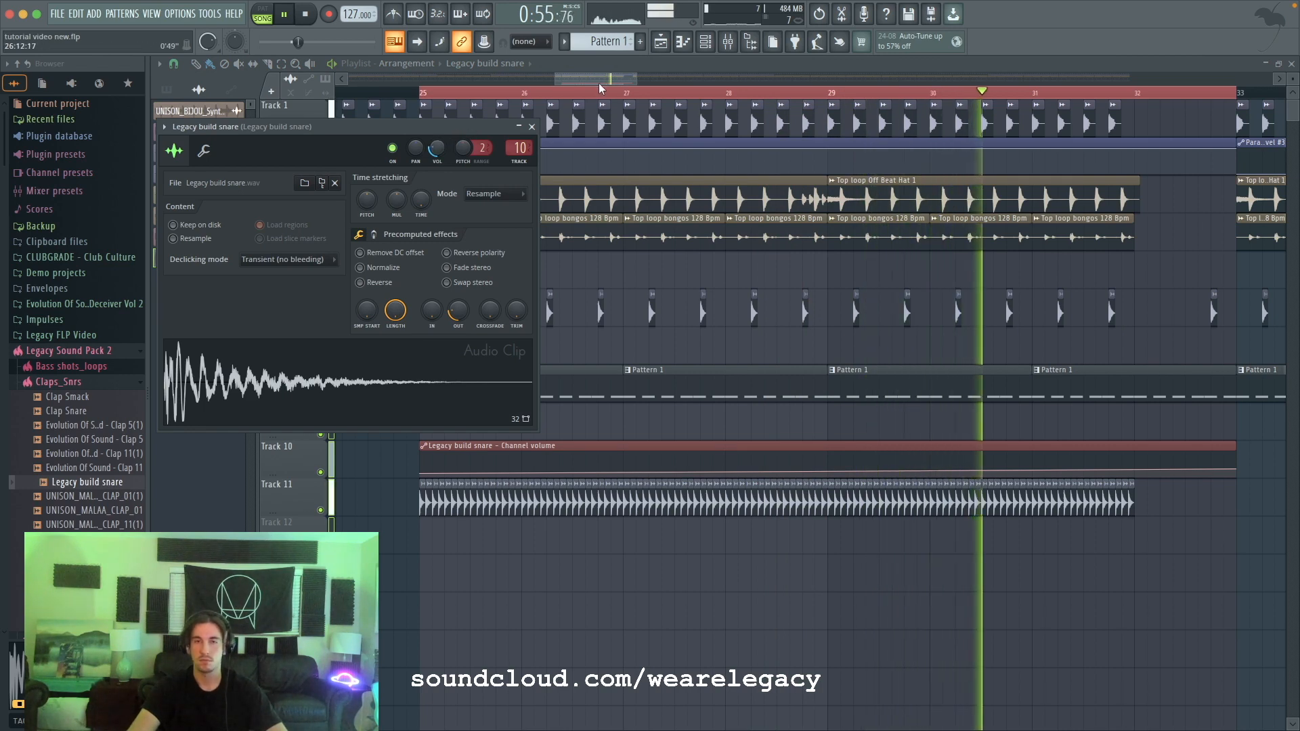
pyautogui.click(531, 127)
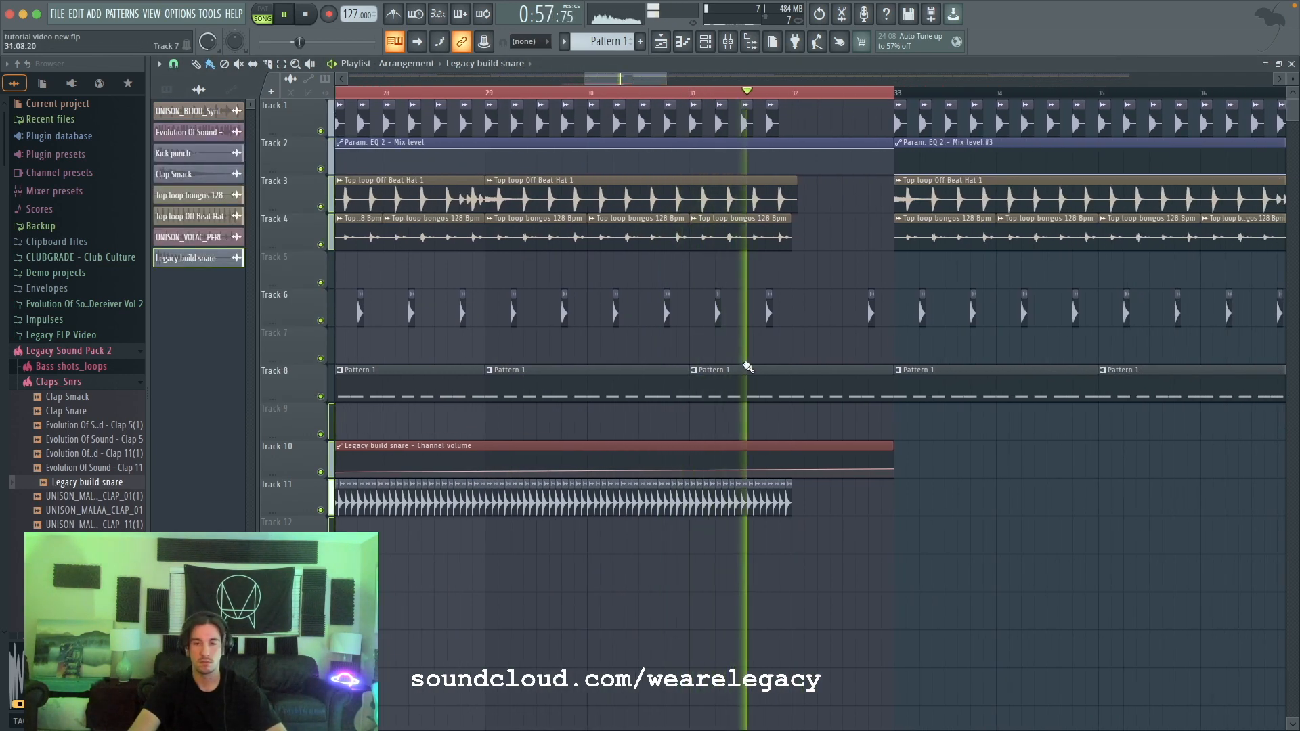
pyautogui.click(795, 528)
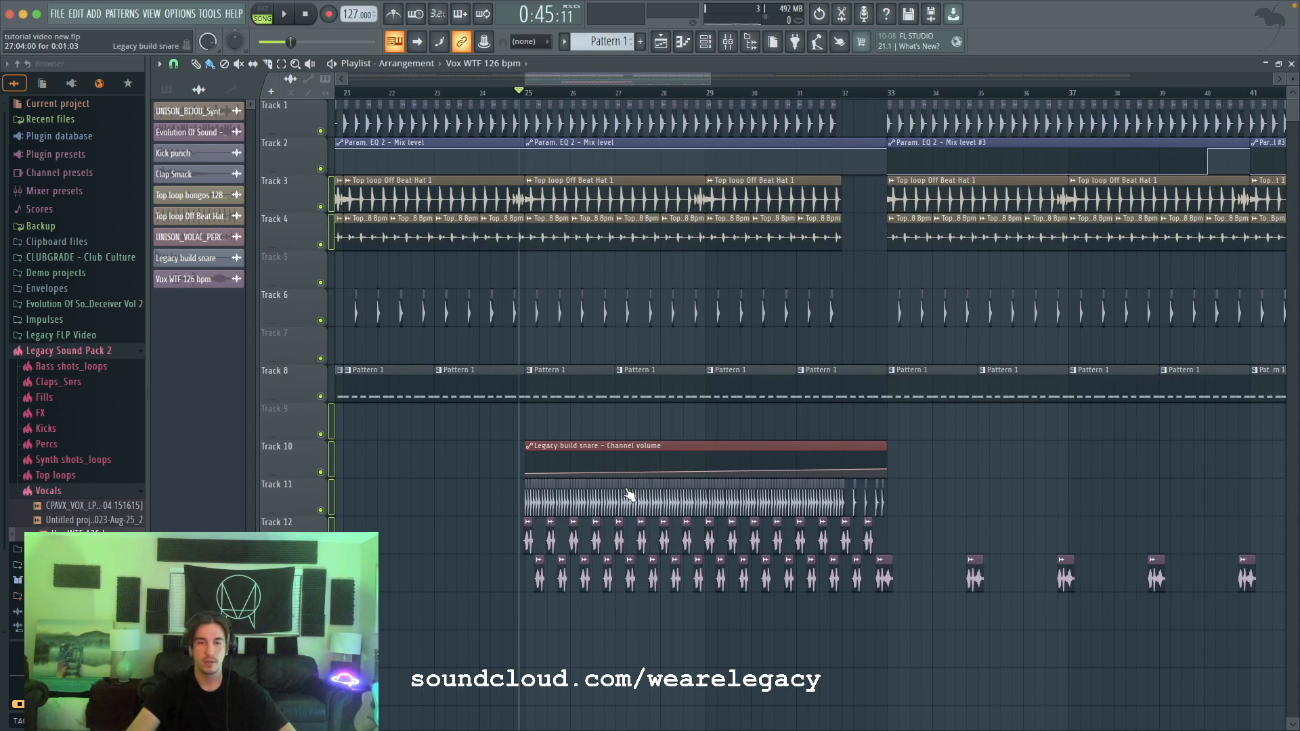
# Step: Examine the channel settings of the Legacy build snare and the Vox WTF 126 bpm vocal chops
pyautogui.doubleClick(581, 500)
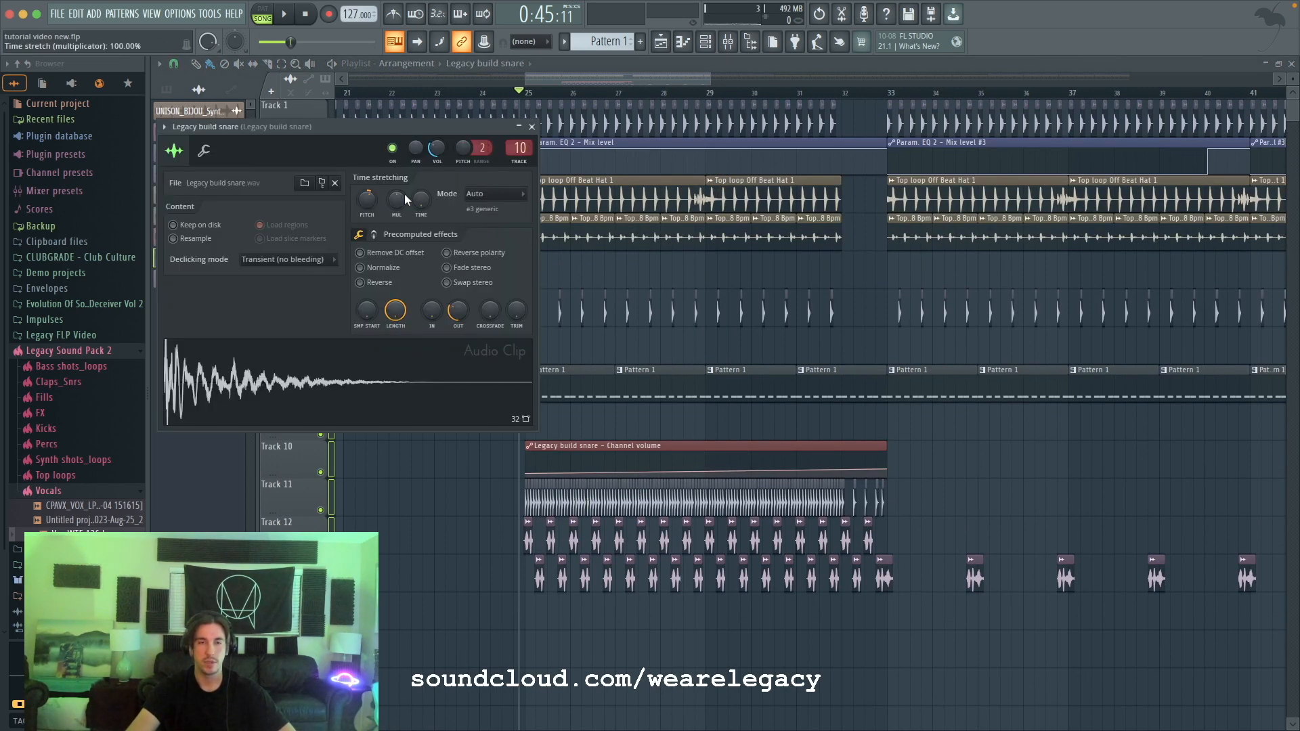
pyautogui.moveTo(697, 80); pyautogui.dragTo(699, 81)
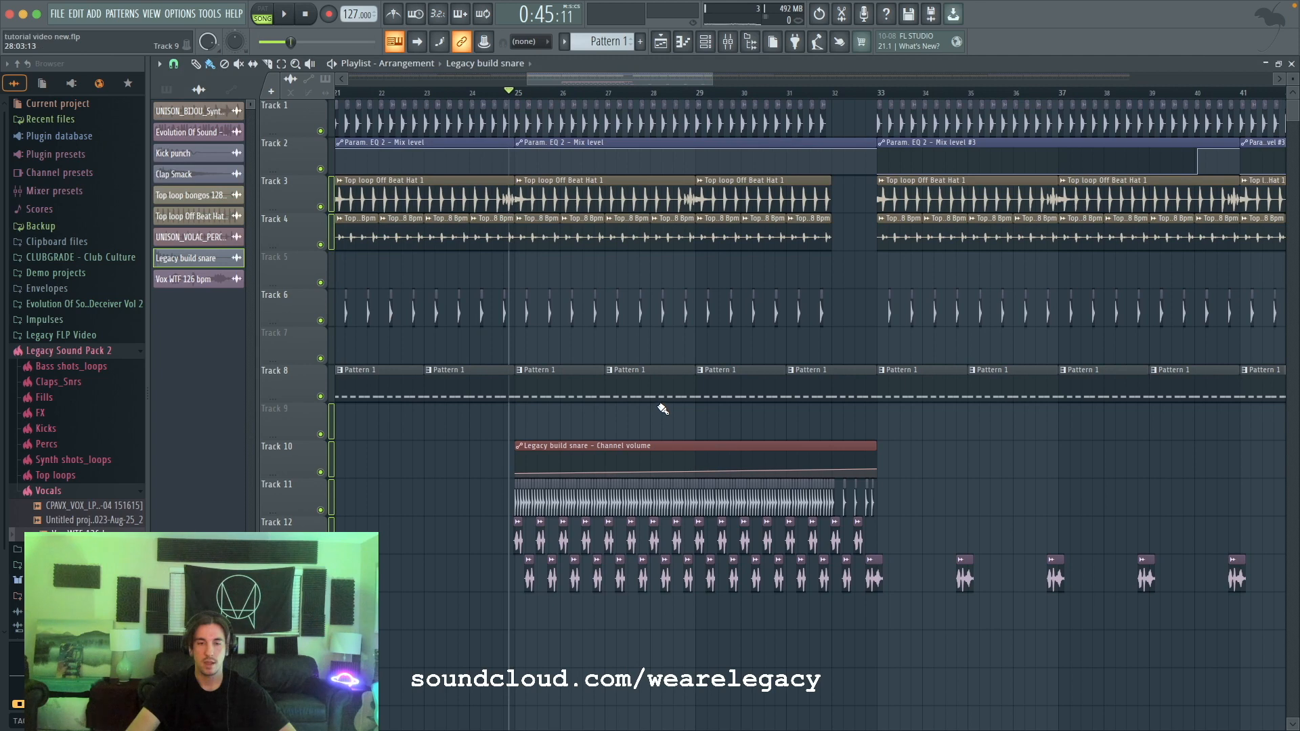
pyautogui.scroll(-3, 580, 459)
pyautogui.scroll(1, 521, 385)
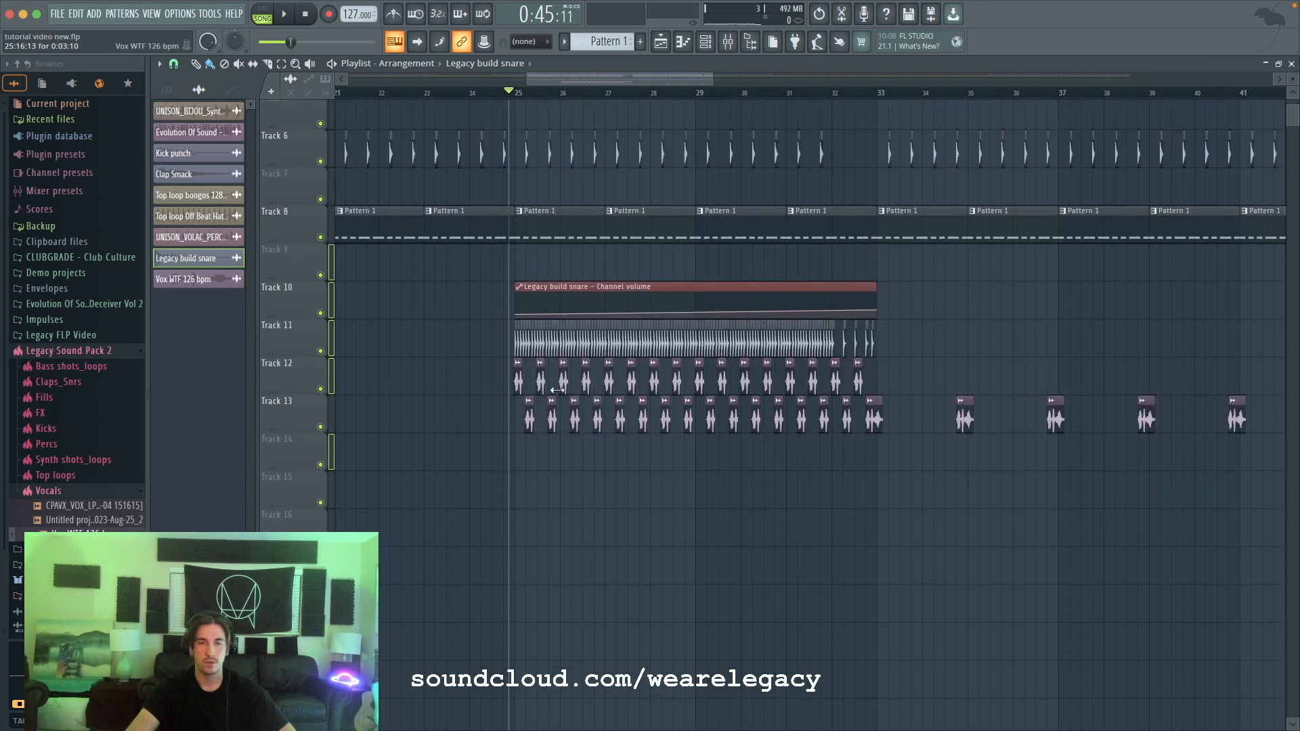
pyautogui.doubleClick(521, 385)
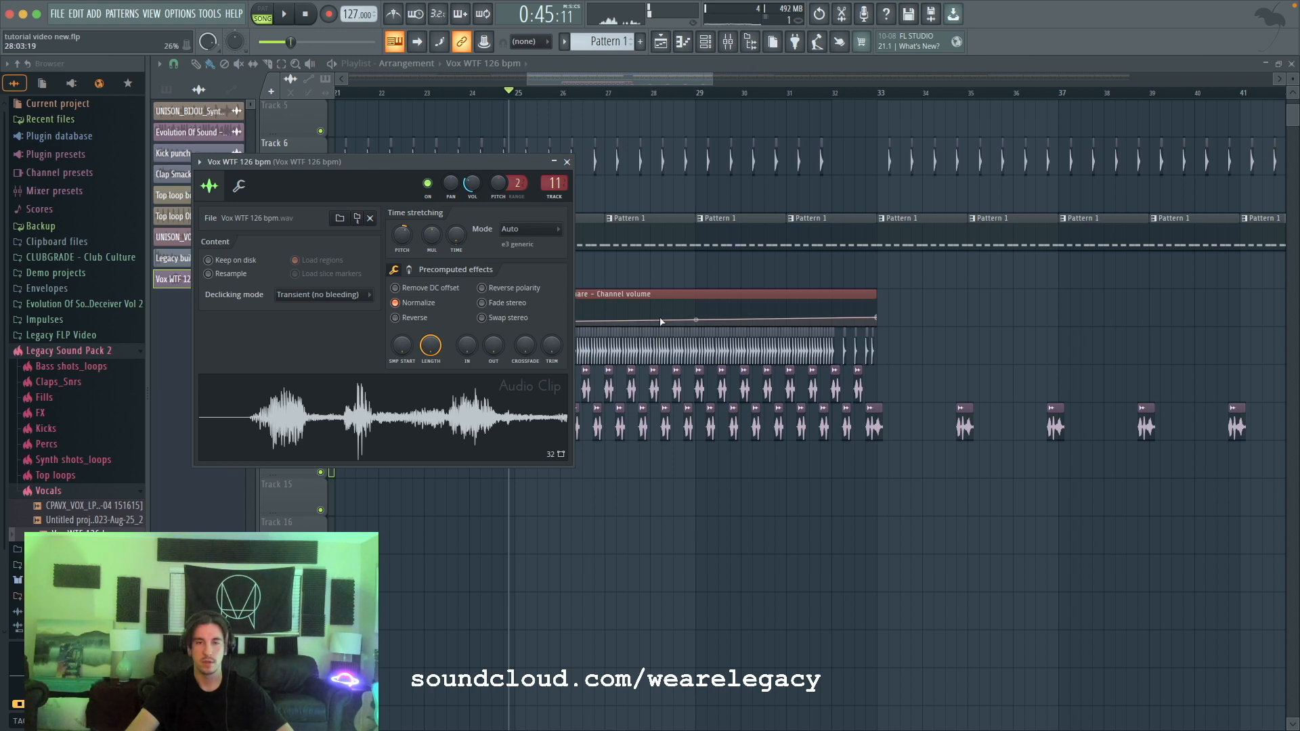
pyautogui.moveTo(647, 78); pyautogui.dragTo(643, 168)
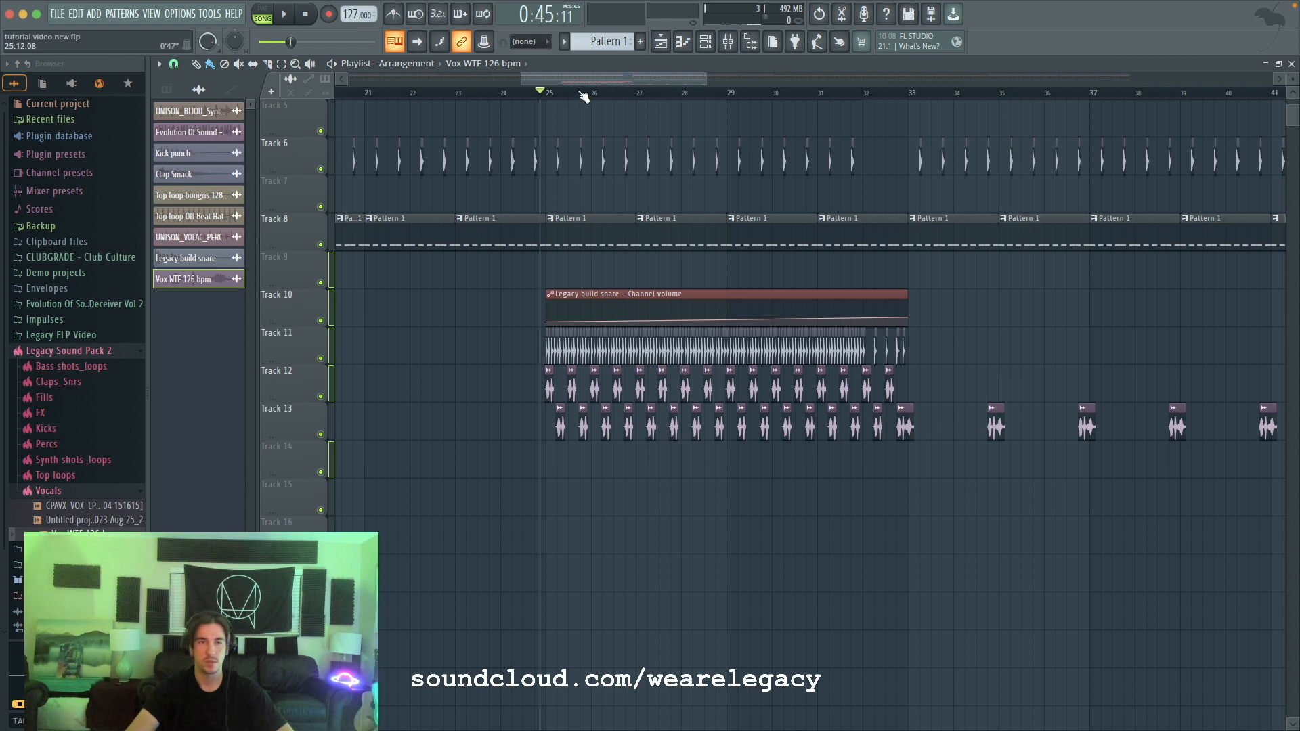
# Step: Play the build-up and examine the Legacy build snare's precomputed effects and mixer track
pyautogui.press('space')
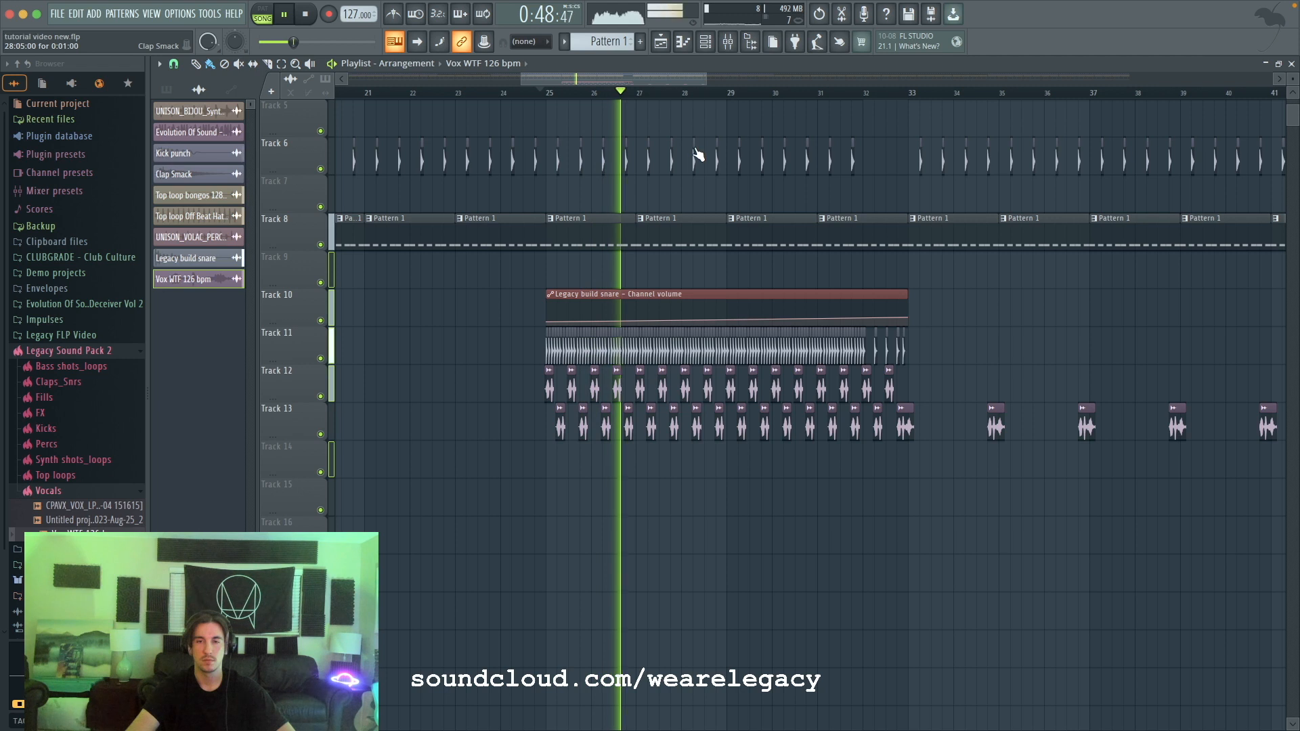
pyautogui.doubleClick(788, 343)
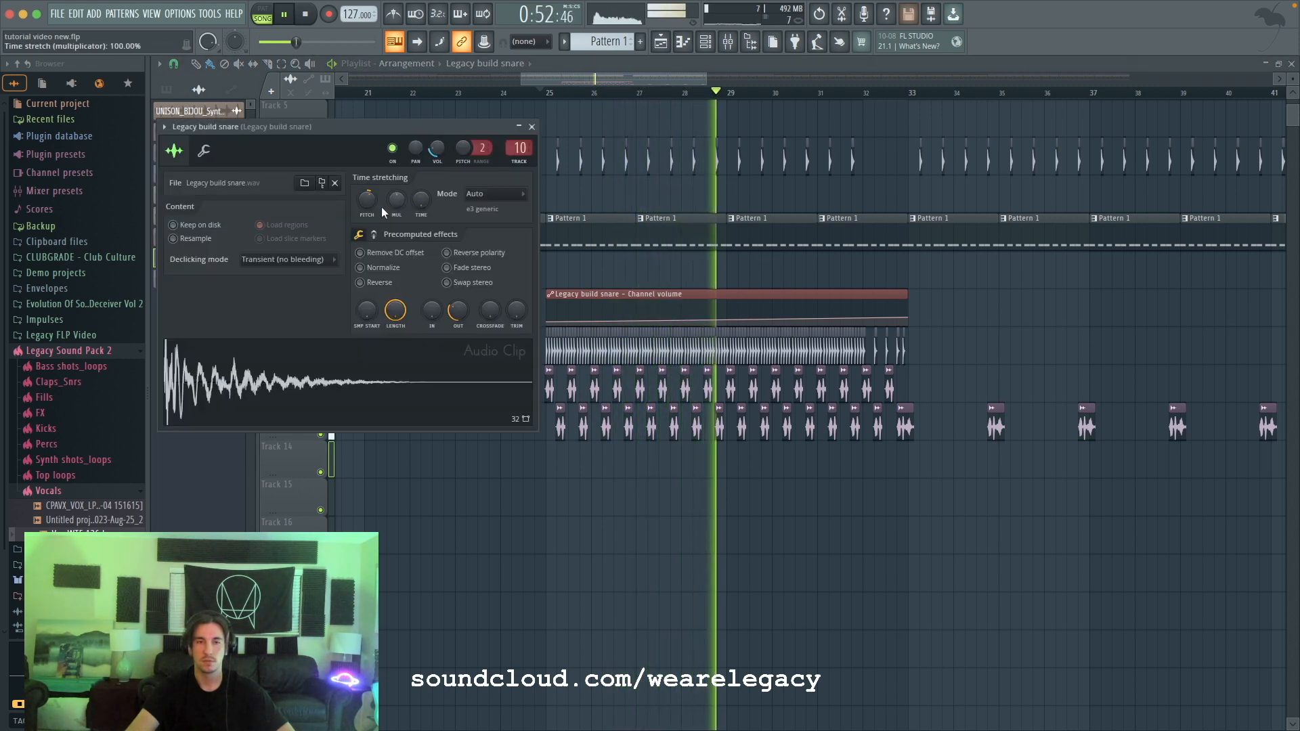
pyautogui.click(376, 235)
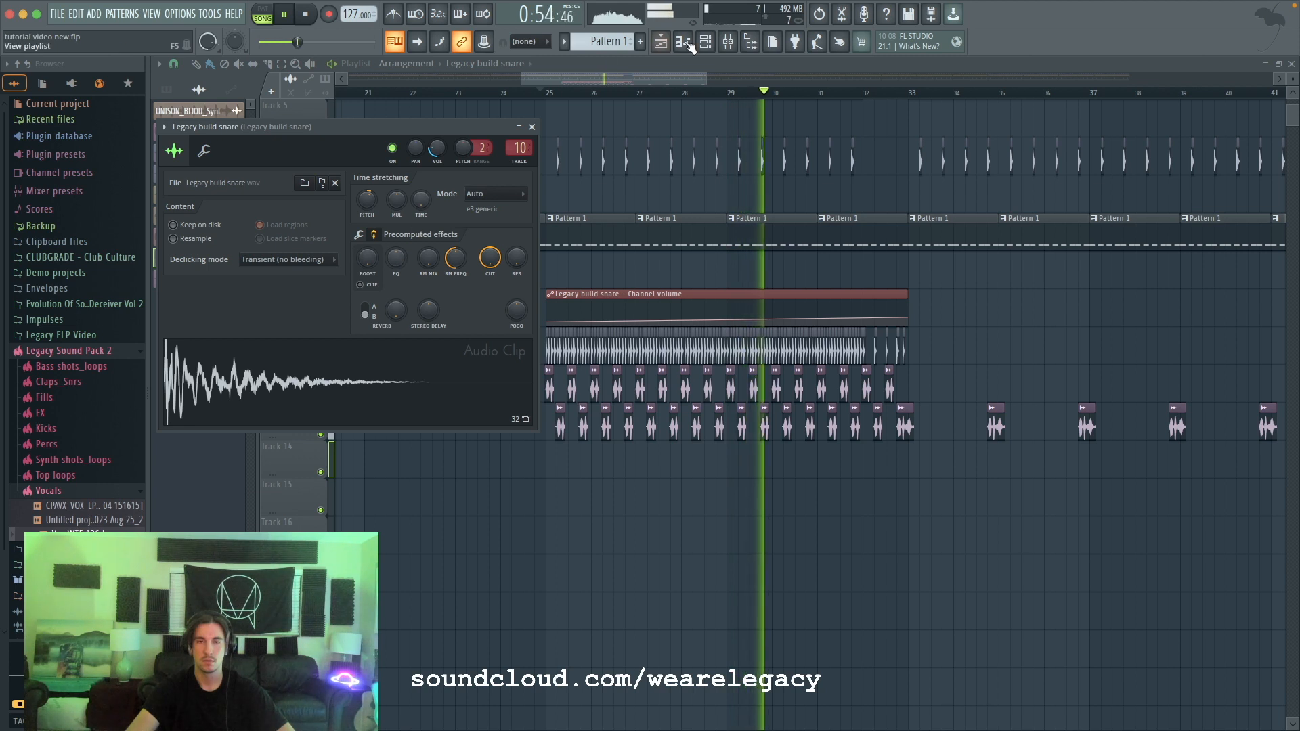
pyautogui.click(729, 42)
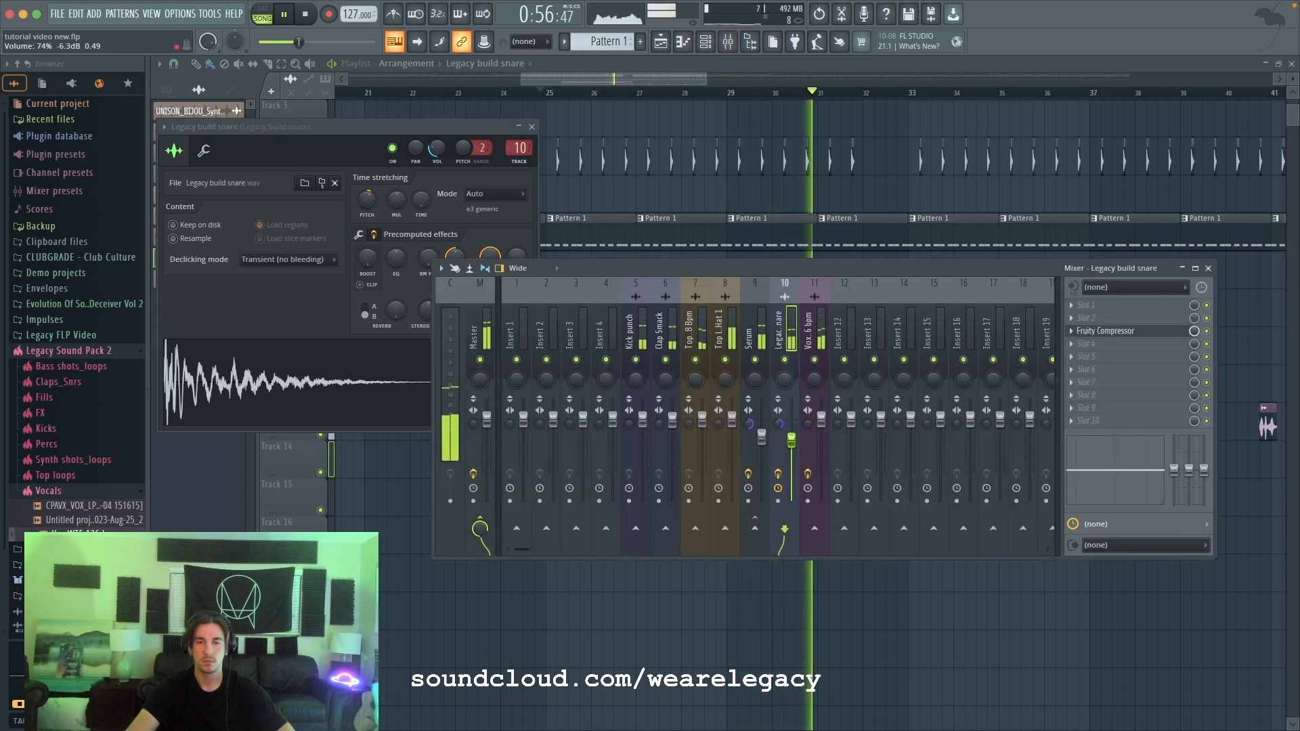
# Step: Fine-tune the Legacy build snare's mixer fader at about 74% while playing the build-up into the drop
pyautogui.moveTo(792, 433); pyautogui.dragTo(792, 432)
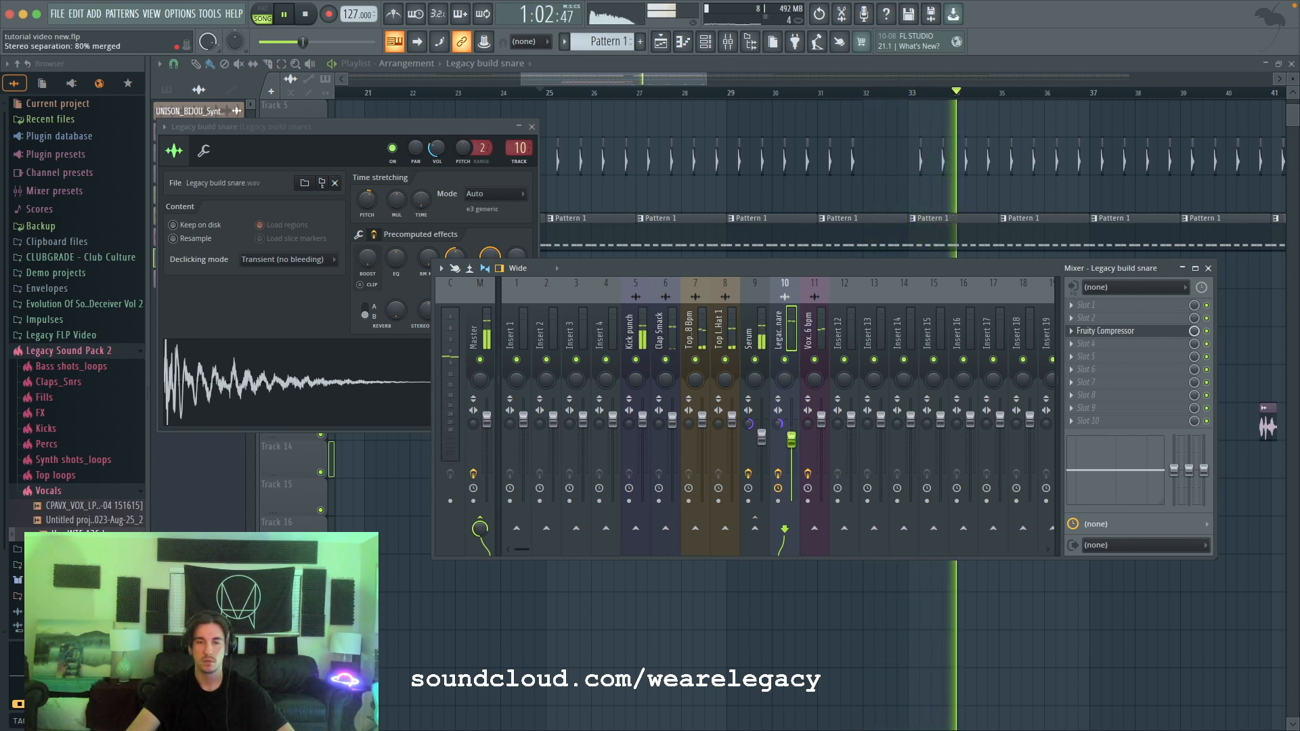
pyautogui.press('space')
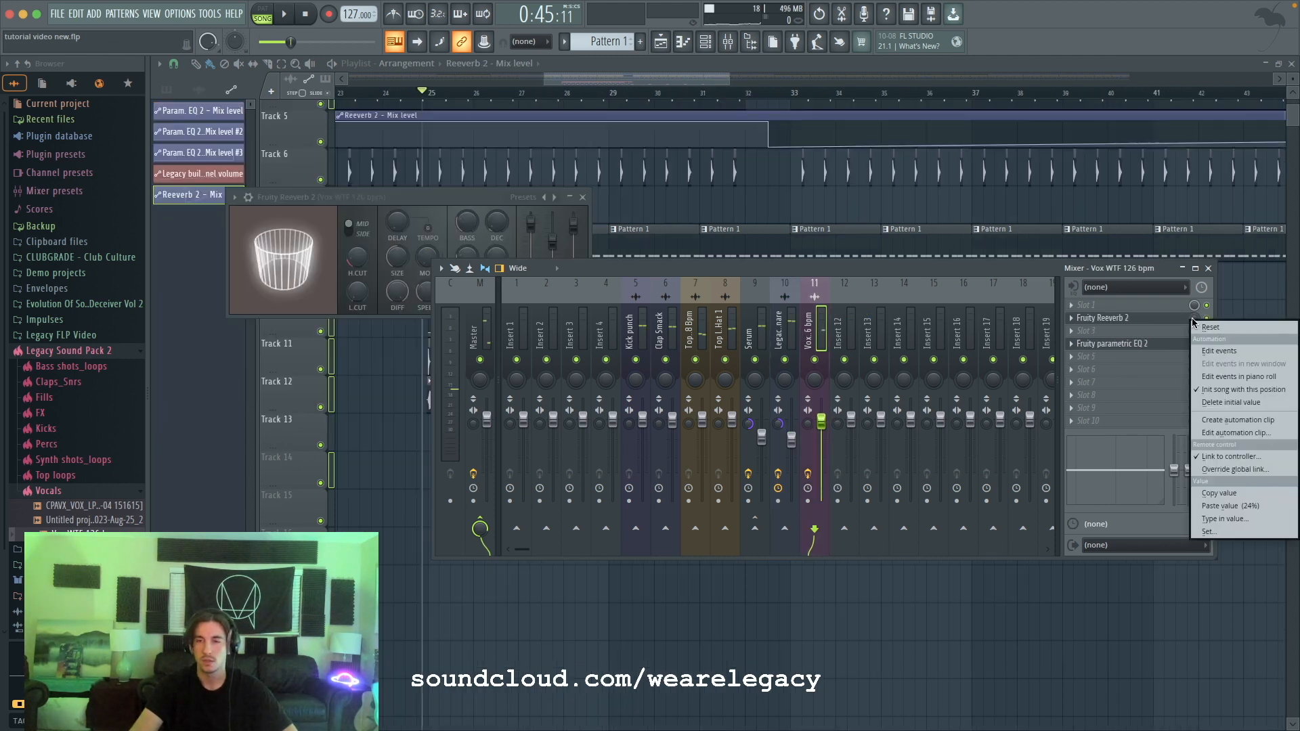
# Step: Shape the vocal's Reeverb 2 mix level automation to rise from bar 25 to bar 32 and drop sharply there
pyautogui.click(1172, 318)
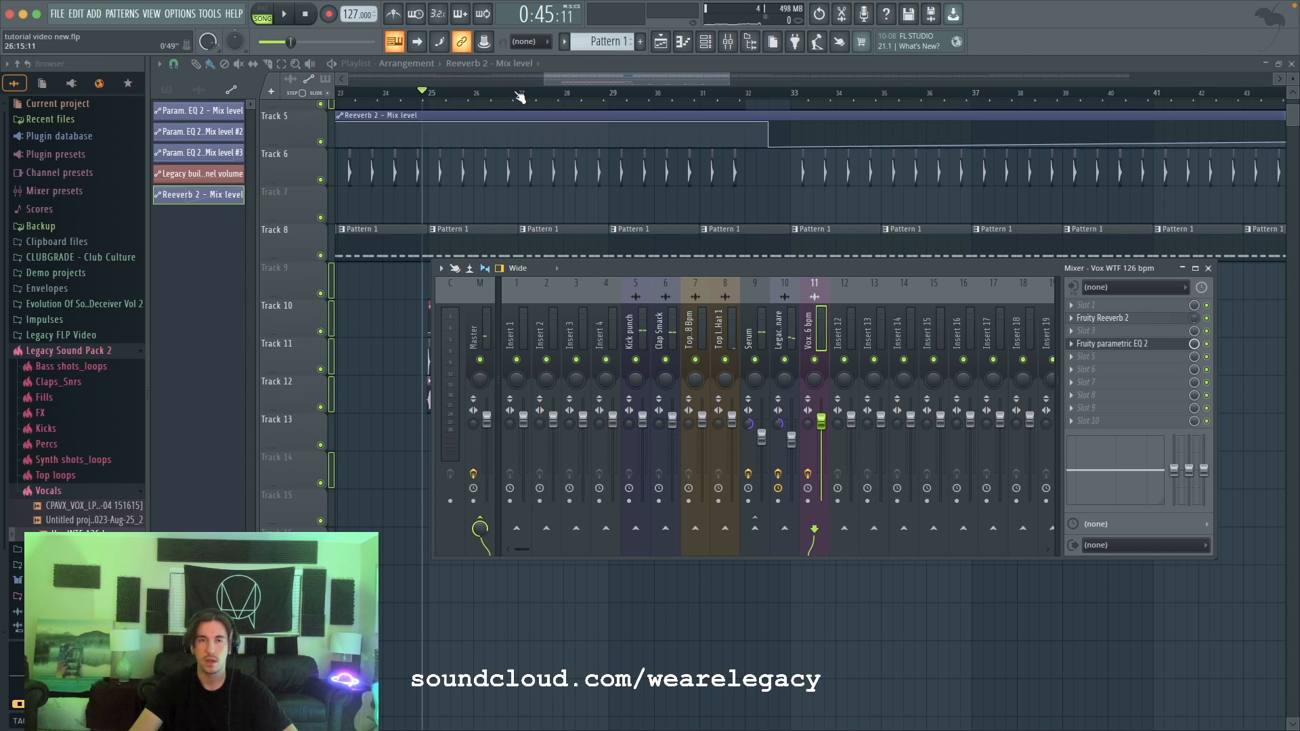
pyautogui.click(426, 145)
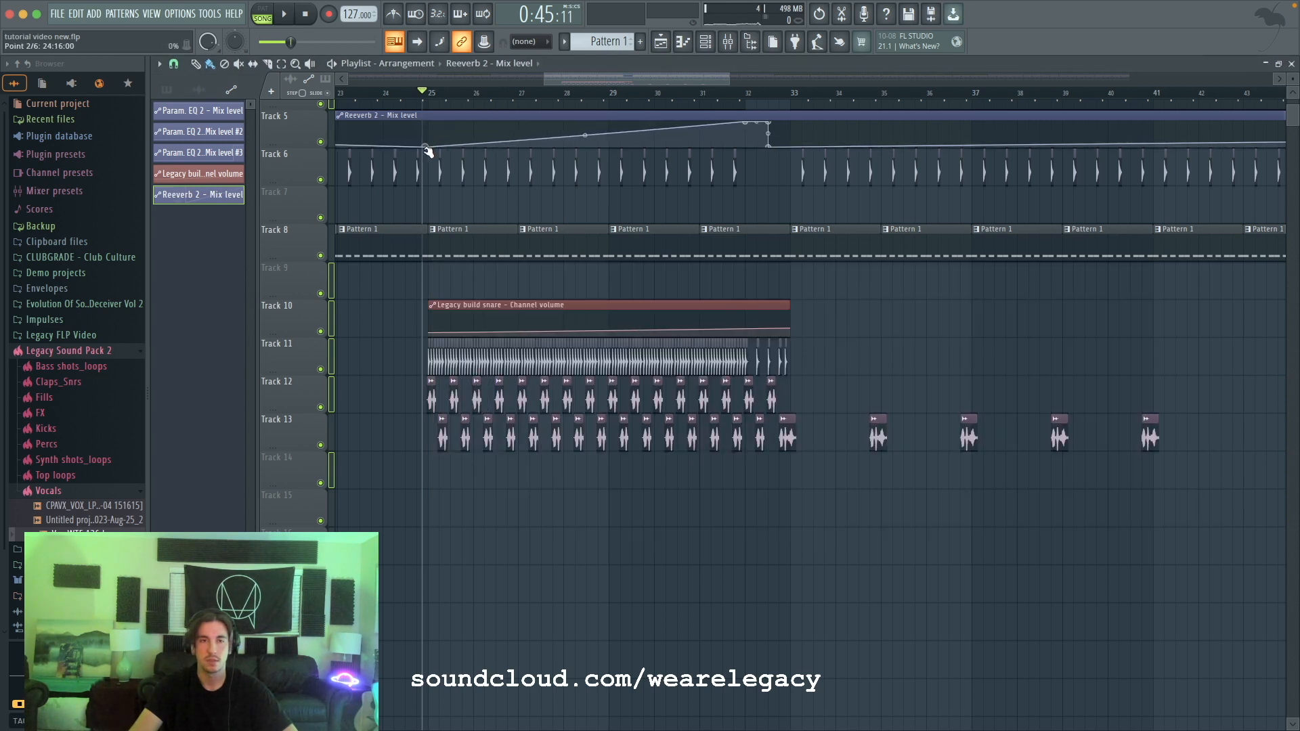
pyautogui.press('space')
pyautogui.moveTo(770, 122); pyautogui.dragTo(770, 147)
pyautogui.press('space')
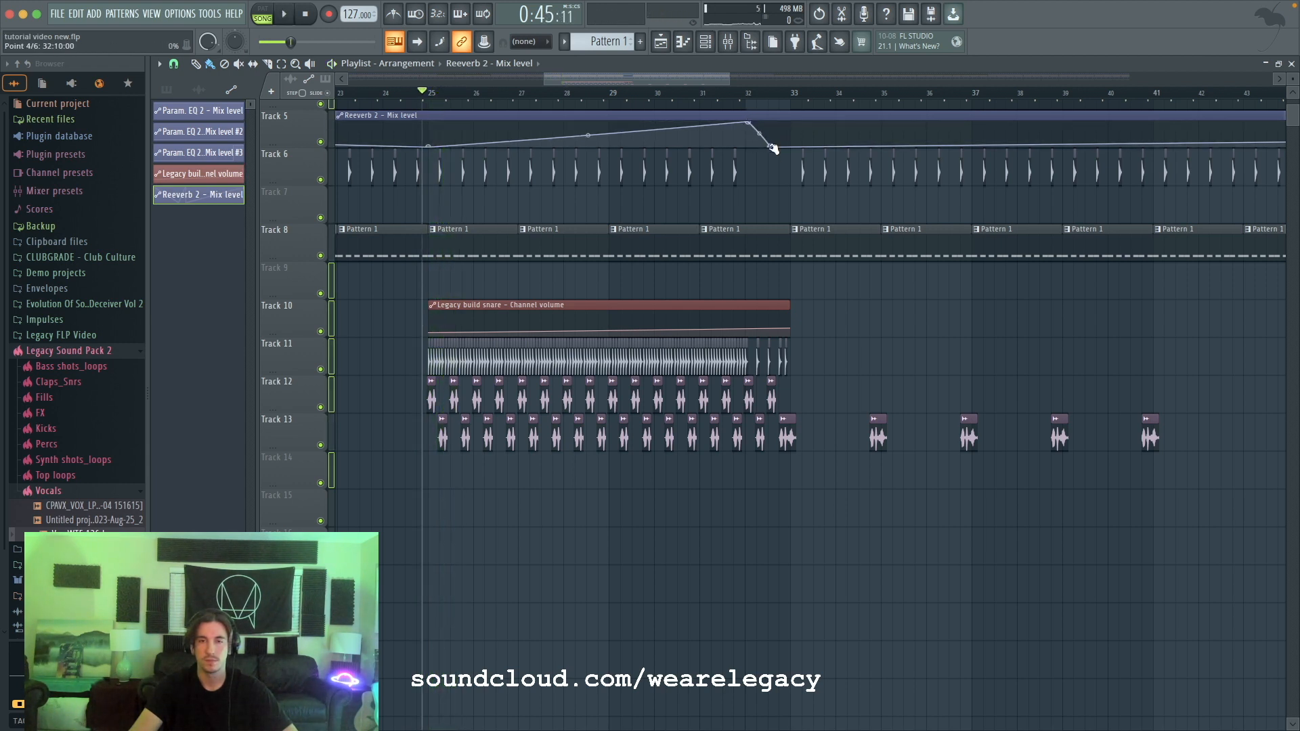
pyautogui.moveTo(774, 148); pyautogui.dragTo(748, 145)
pyautogui.press('space')
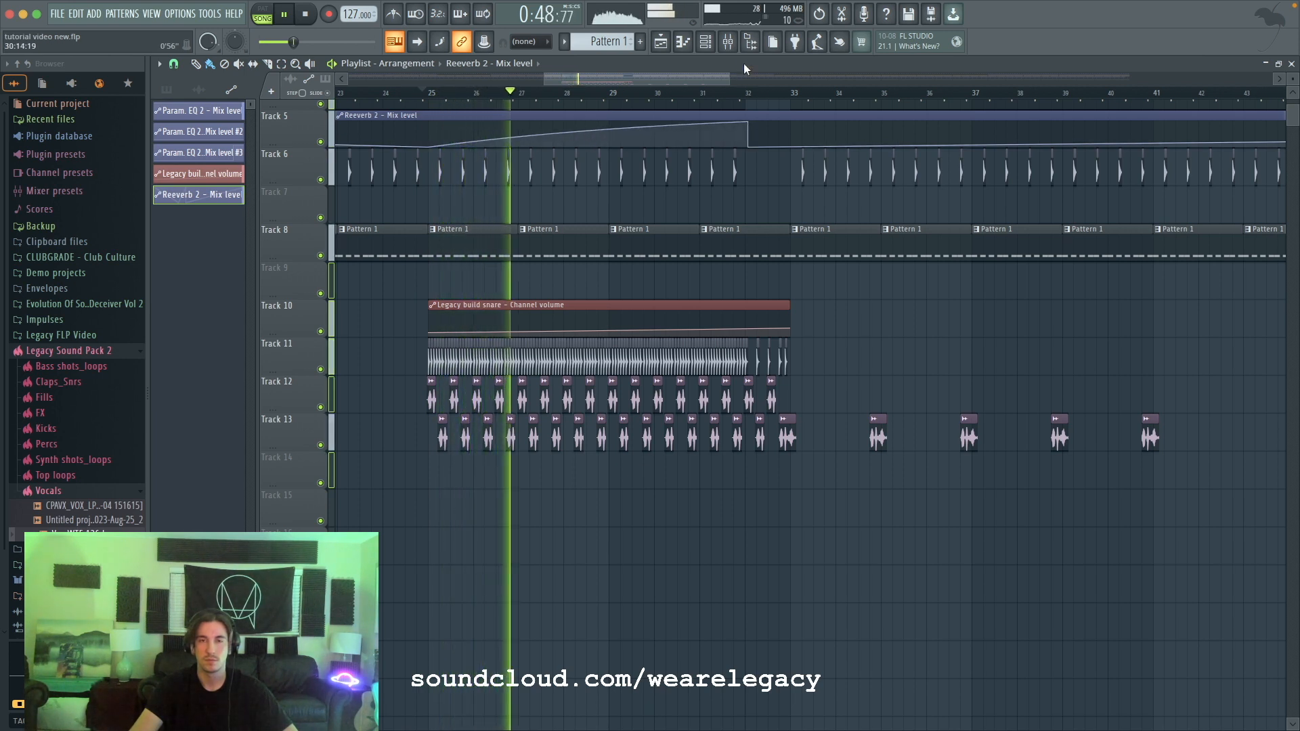
# Step: Add a Fruity Multiband Compressor to the third effect slot of the Vox WTF 126 bpm mixer track and load its Bright preset
pyautogui.click(728, 42)
pyautogui.click(1089, 330)
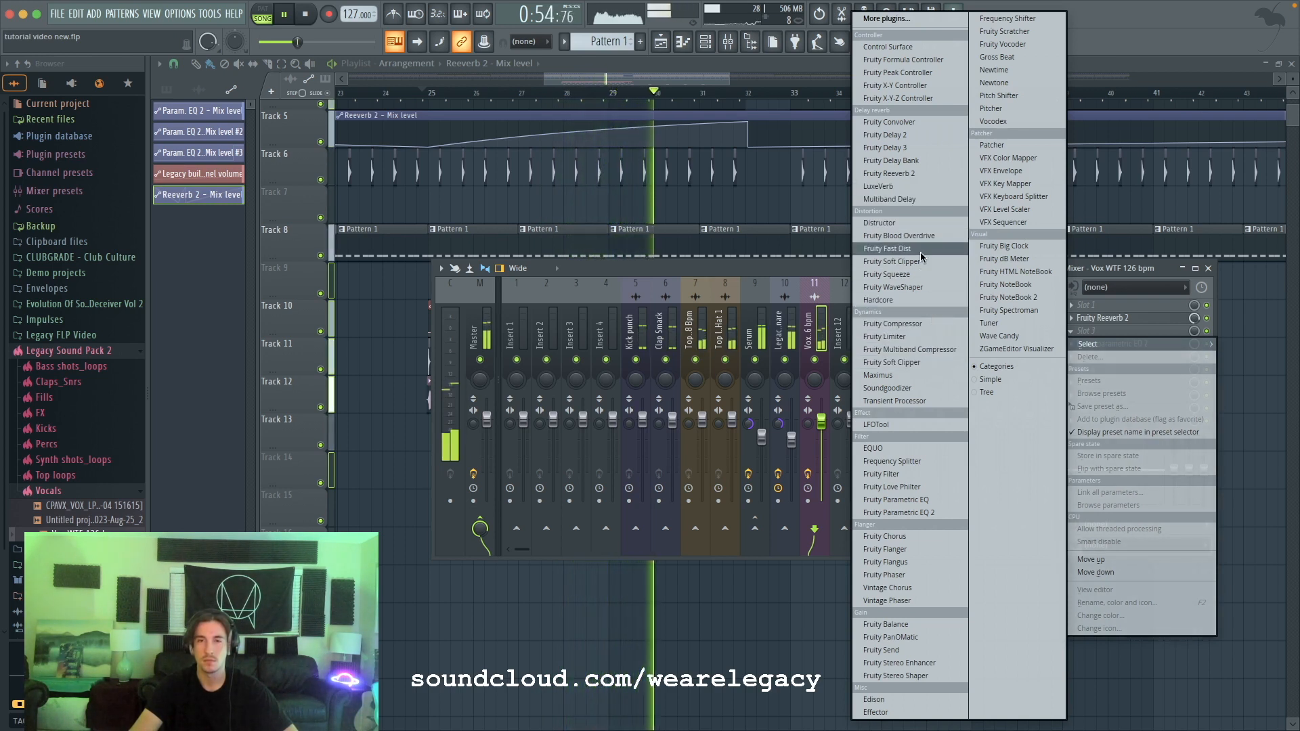
pyautogui.click(918, 350)
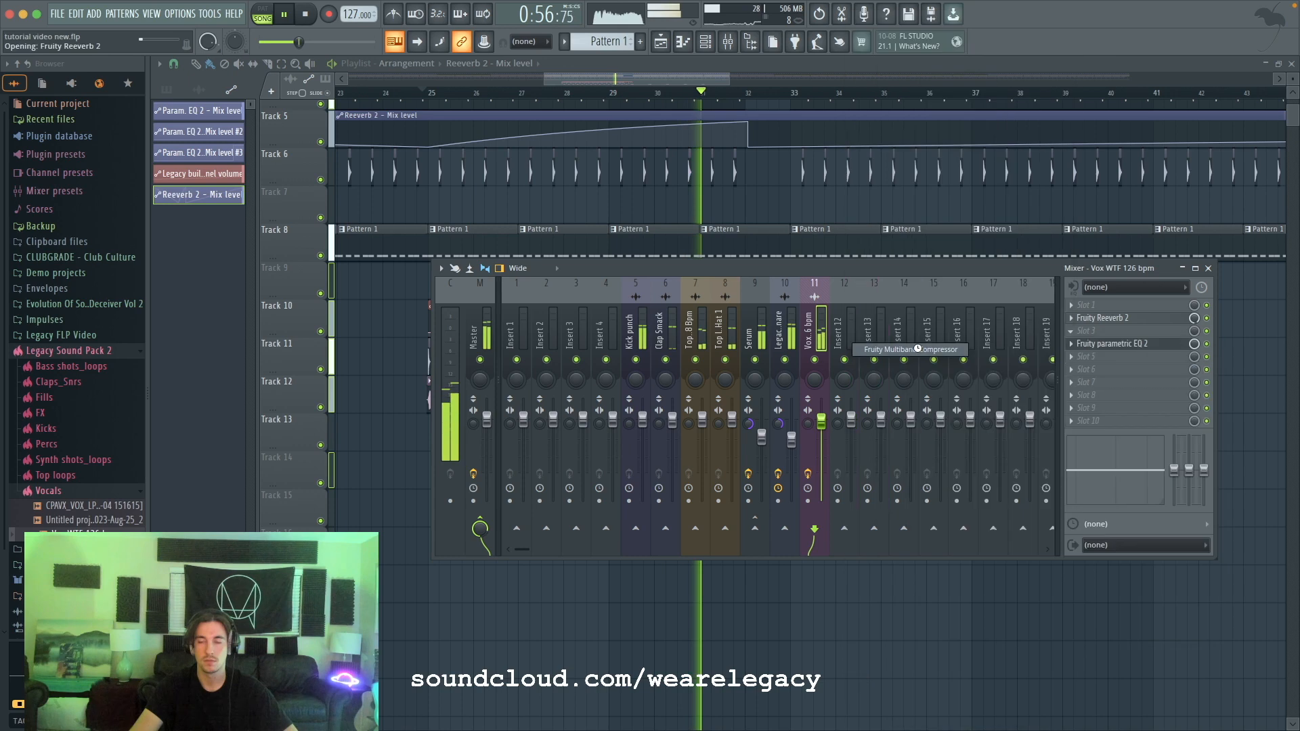
pyautogui.click(686, 145)
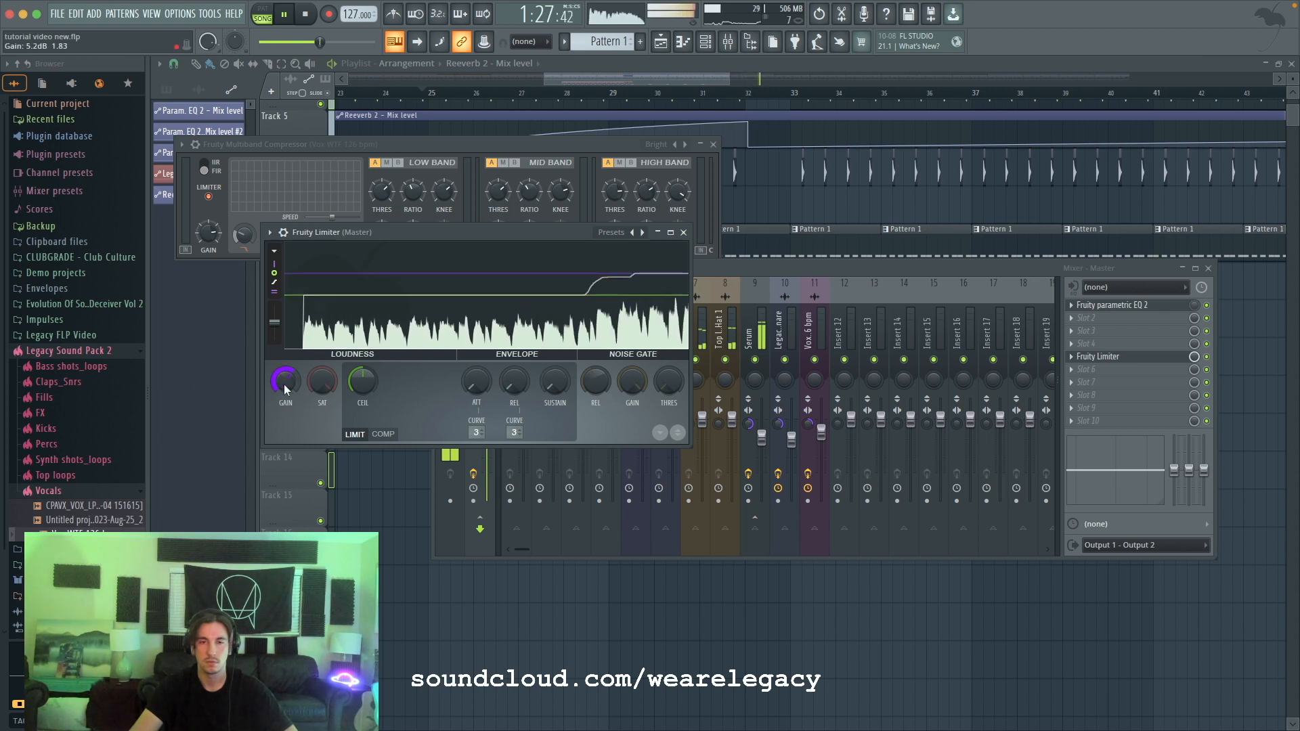
# Step: Check the Master track's Fruity Limiter and lower the Vox WTF 126 bpm mixer fader slightly during the drop
pyautogui.moveTo(754, 276); pyautogui.dragTo(778, 280)
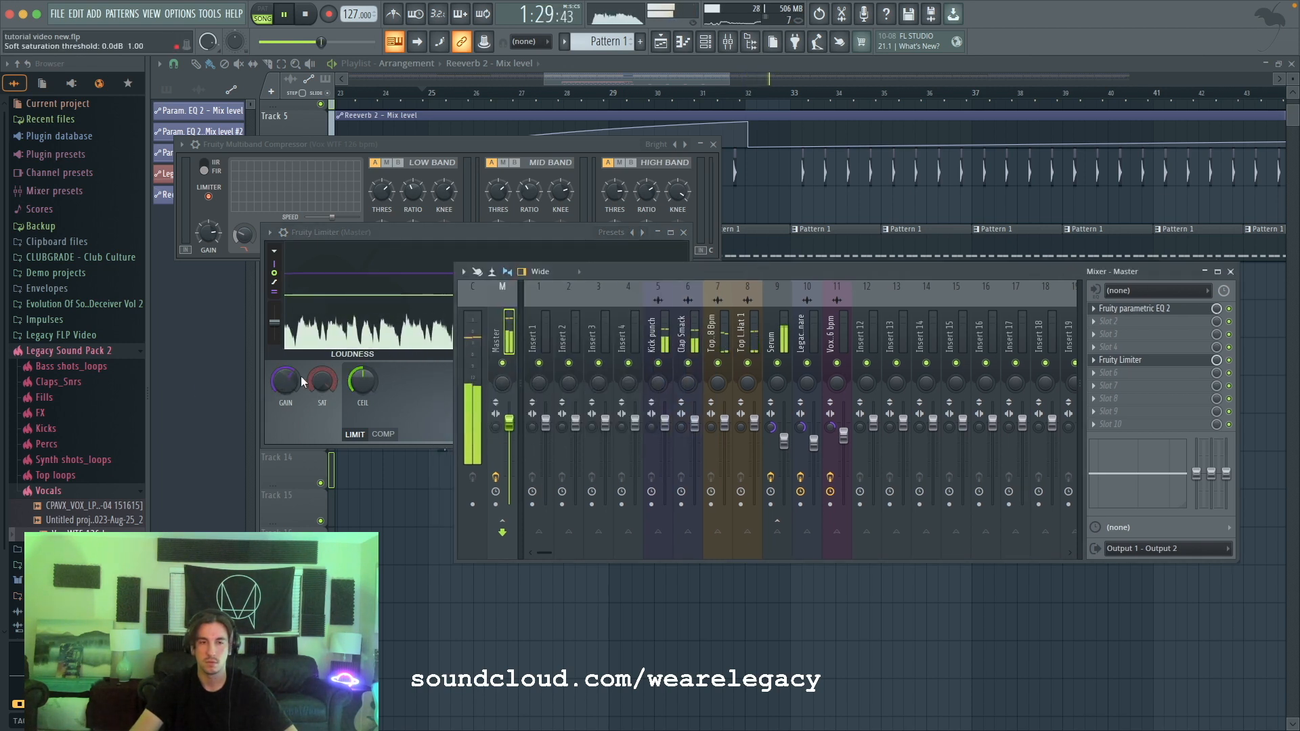
pyautogui.click(301, 376)
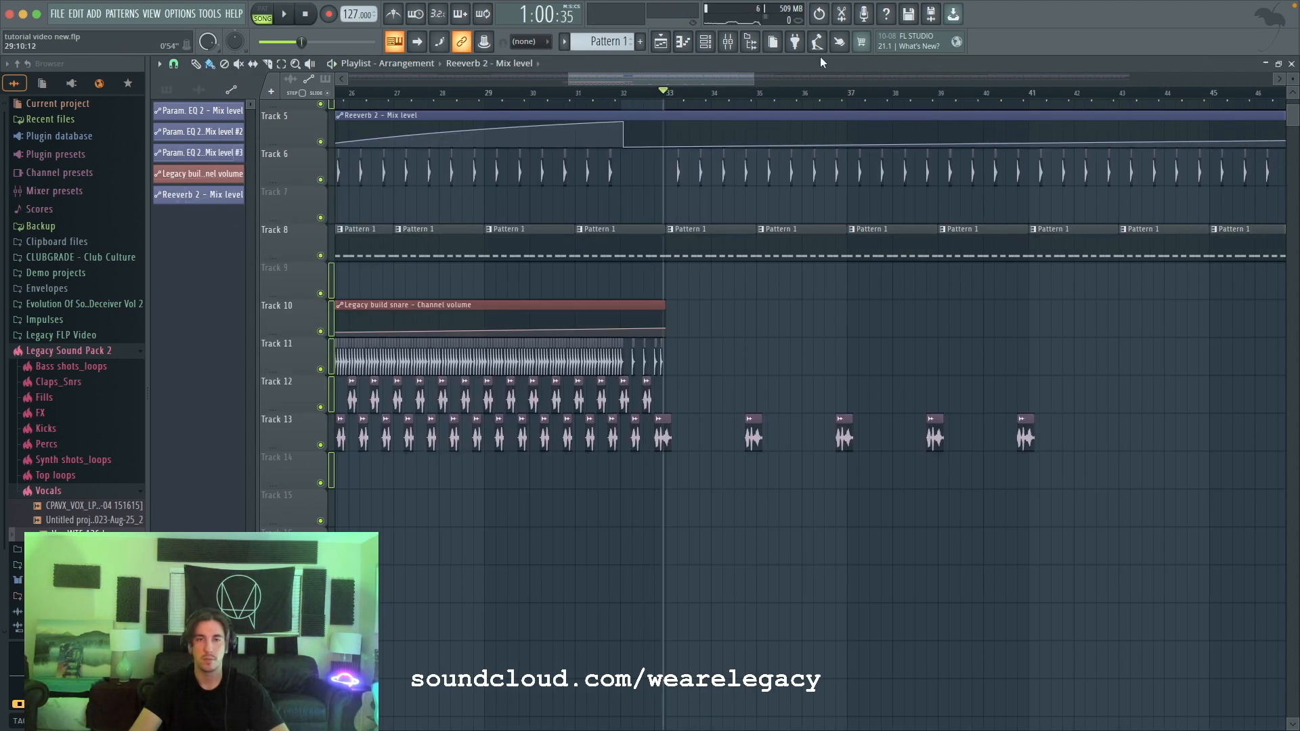
pyautogui.click(734, 45)
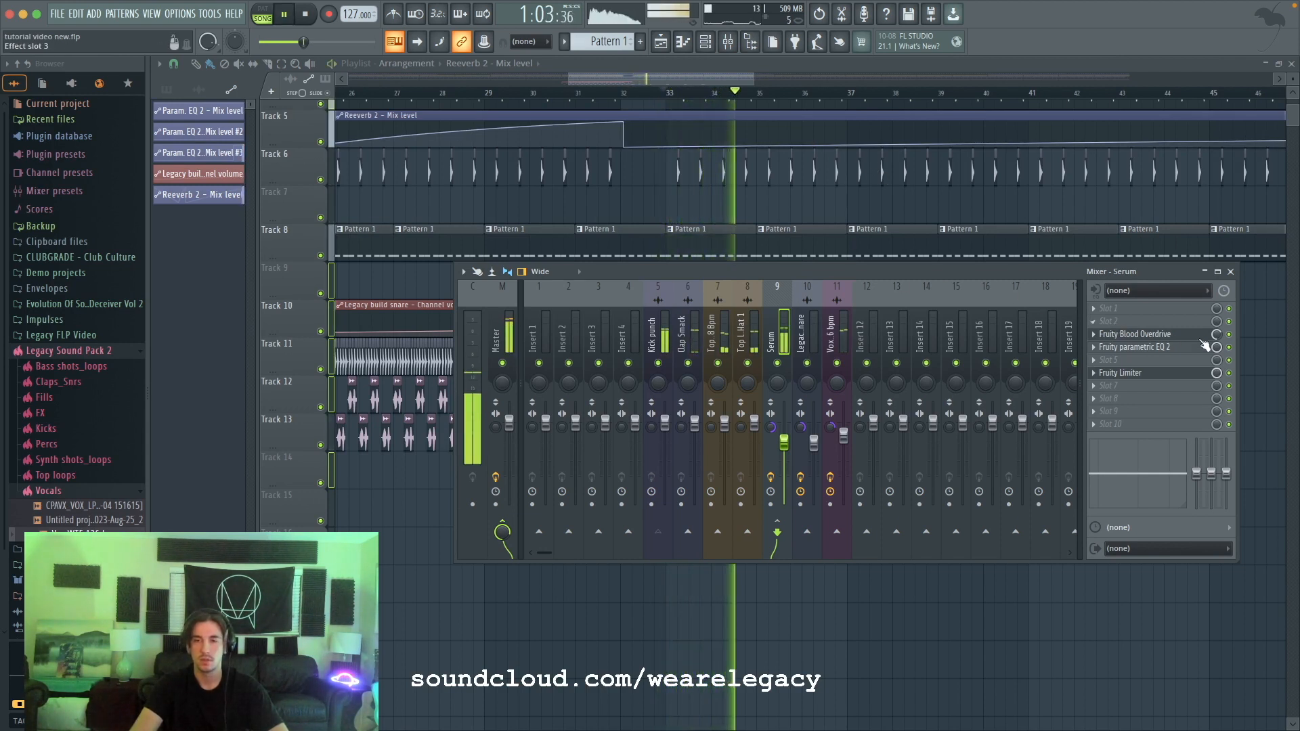
pyautogui.moveTo(843, 437); pyautogui.dragTo(844, 445)
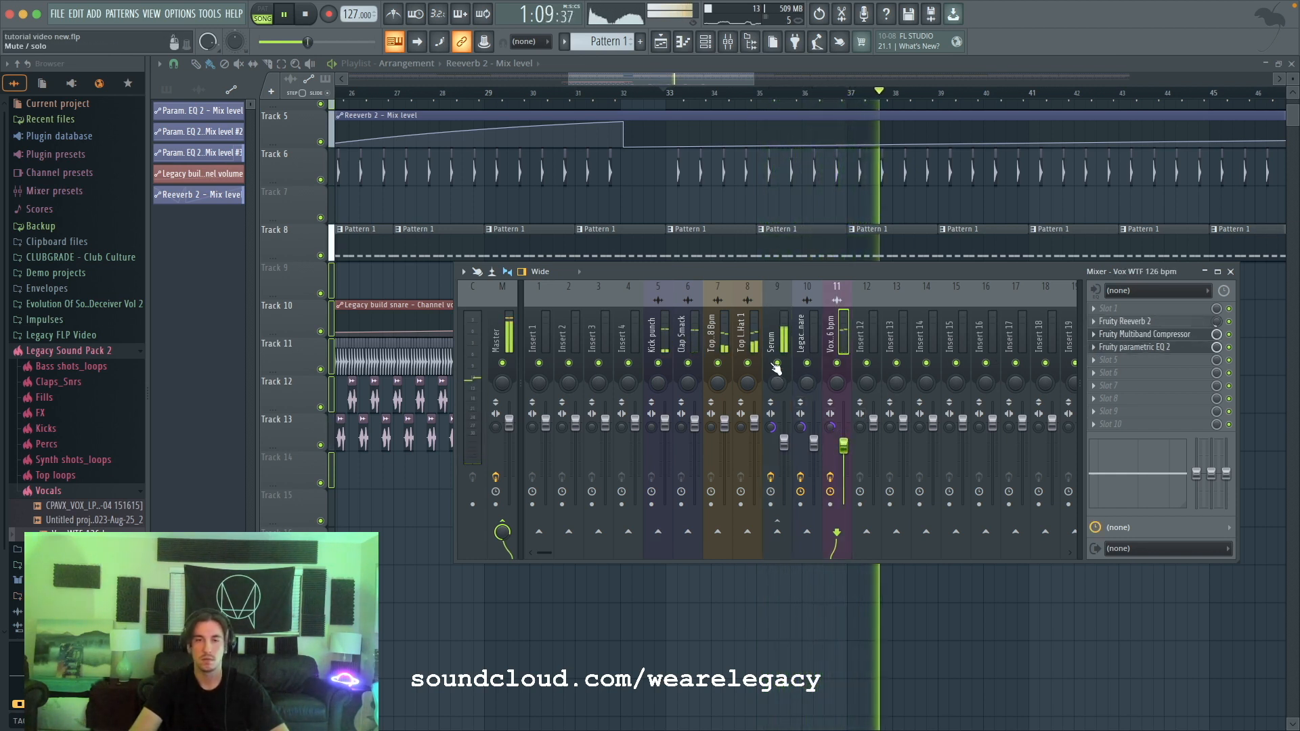
# Step: Route the two top loop mixer tracks and the Clap Smack track into Insert 1
pyautogui.click(725, 344)
pyautogui.press('space')
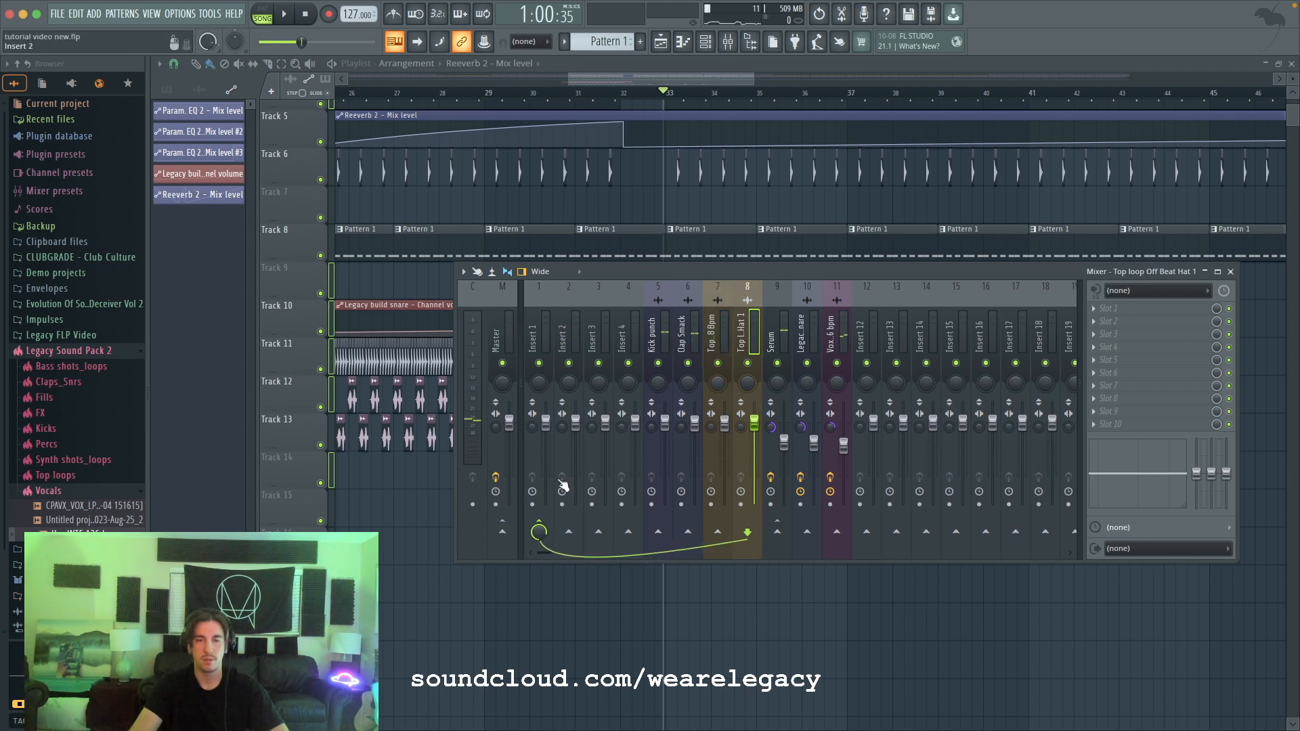
pyautogui.press('space')
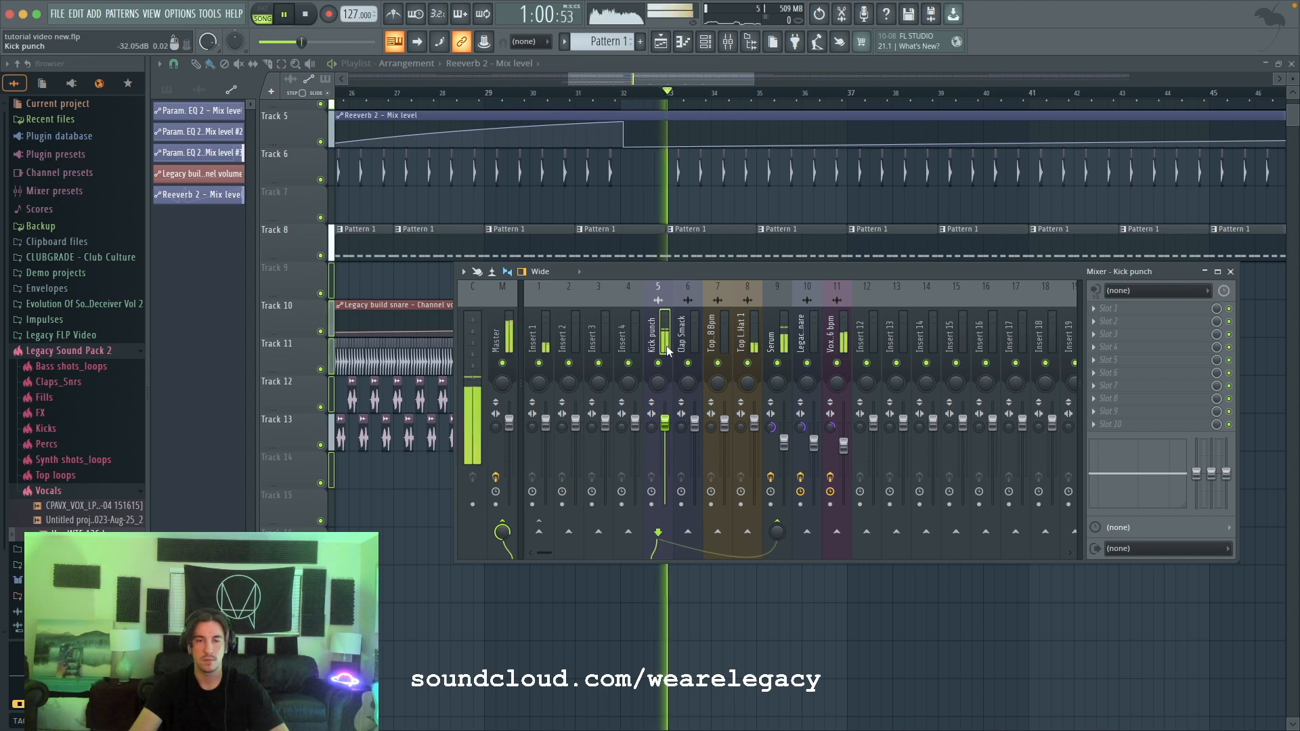
pyautogui.click(687, 344)
pyautogui.click(539, 532)
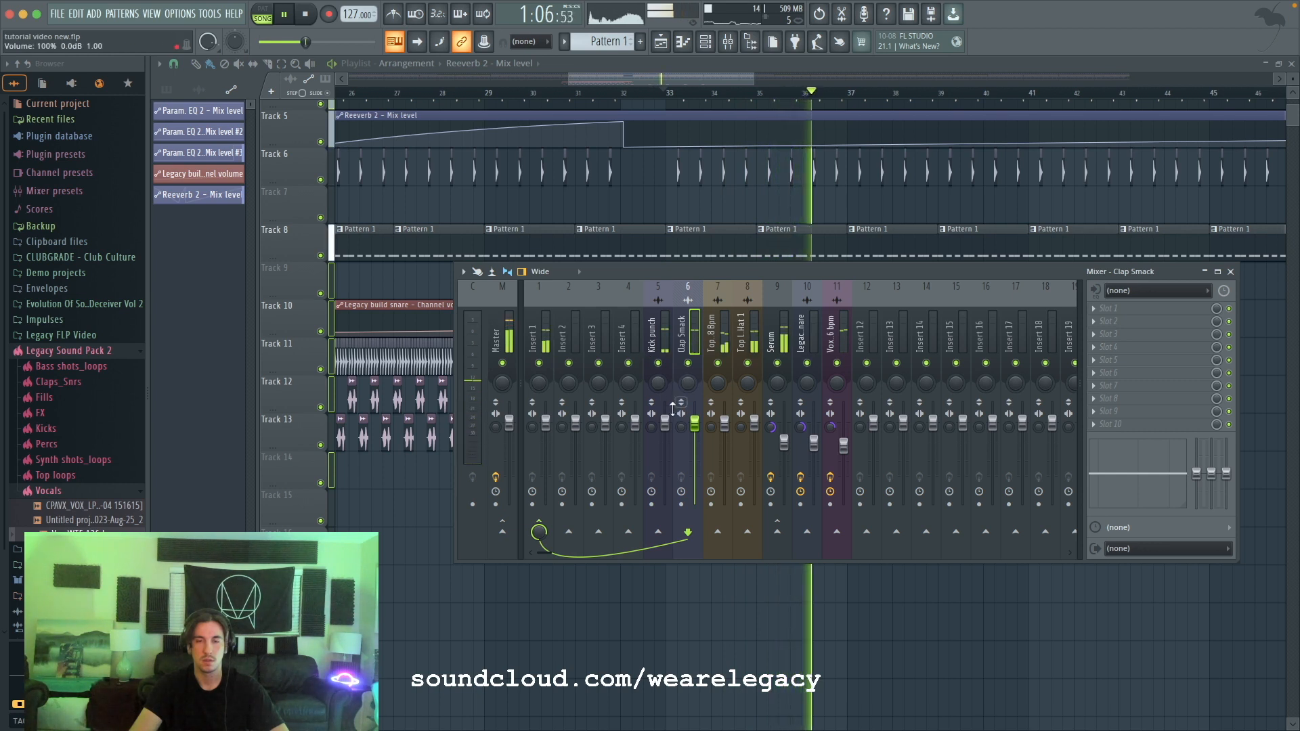
# Step: Mute and unmute Insert 1 during playback to hear what the claps and top loops contribute to the drop
pyautogui.click(541, 364)
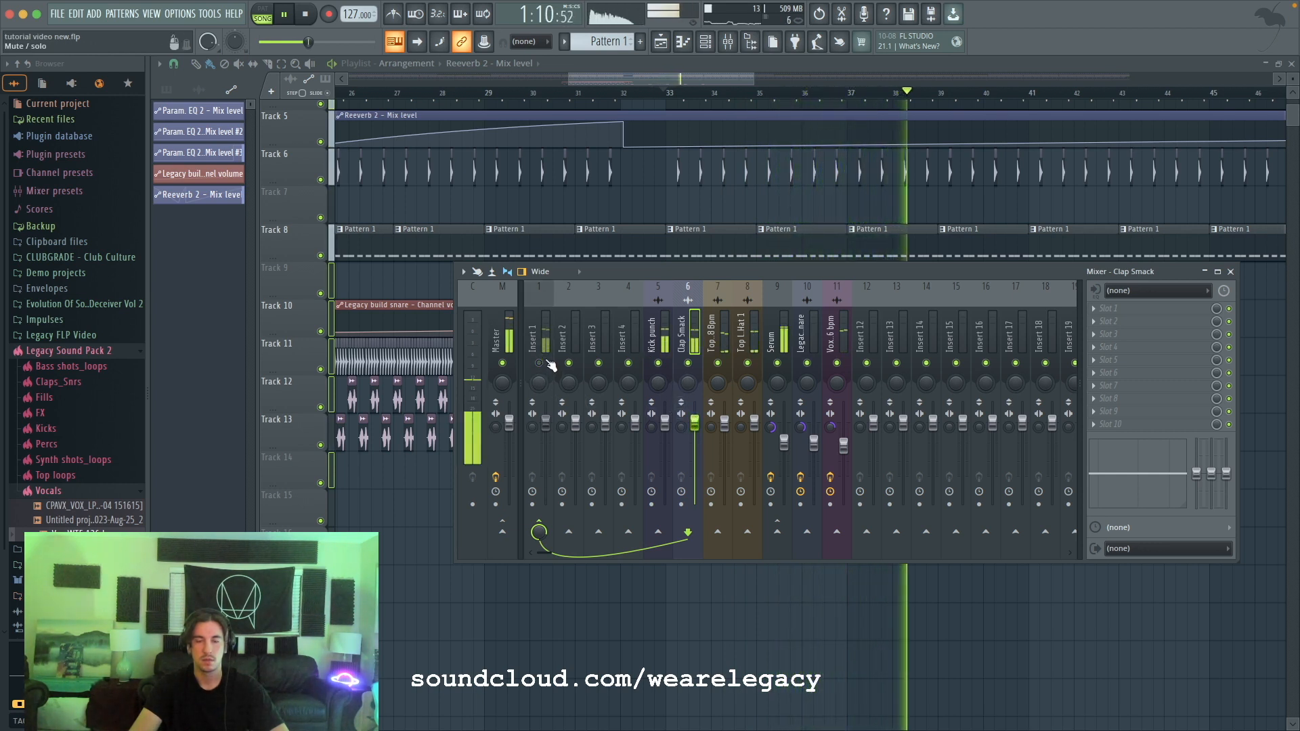
pyautogui.press('space')
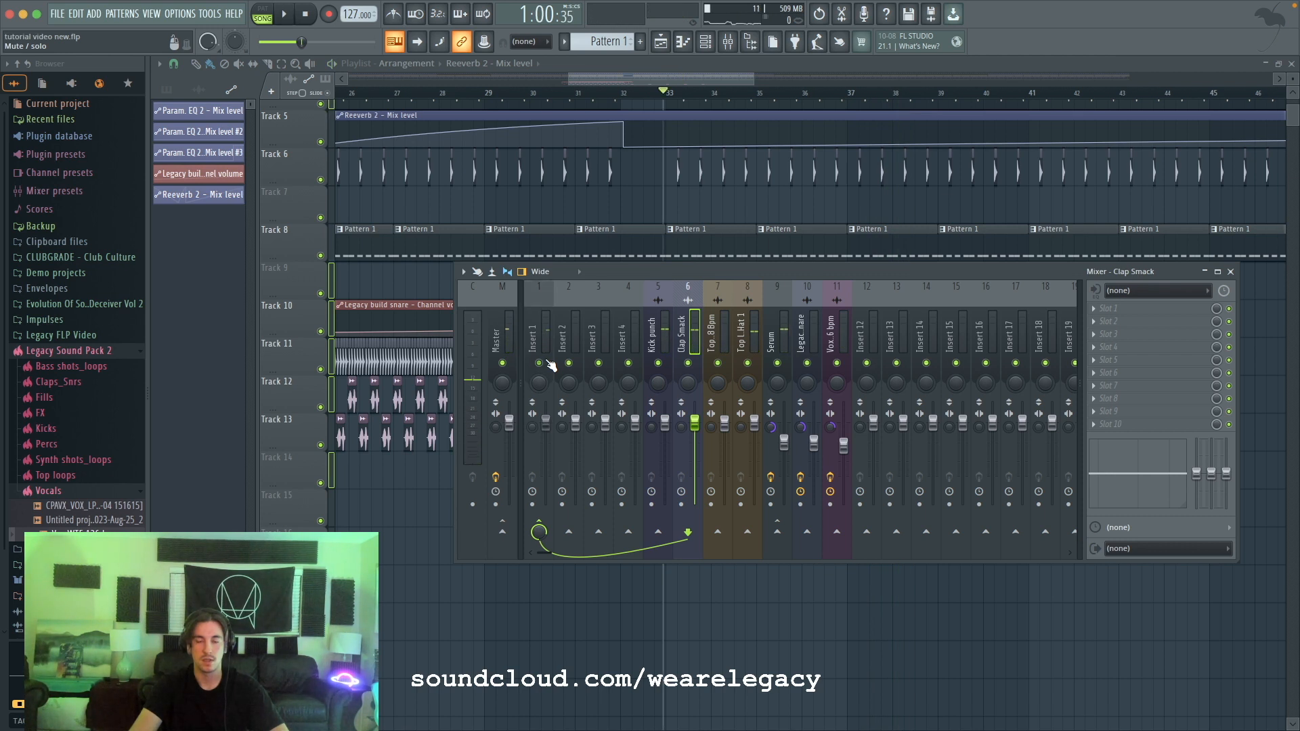
pyautogui.press('space')
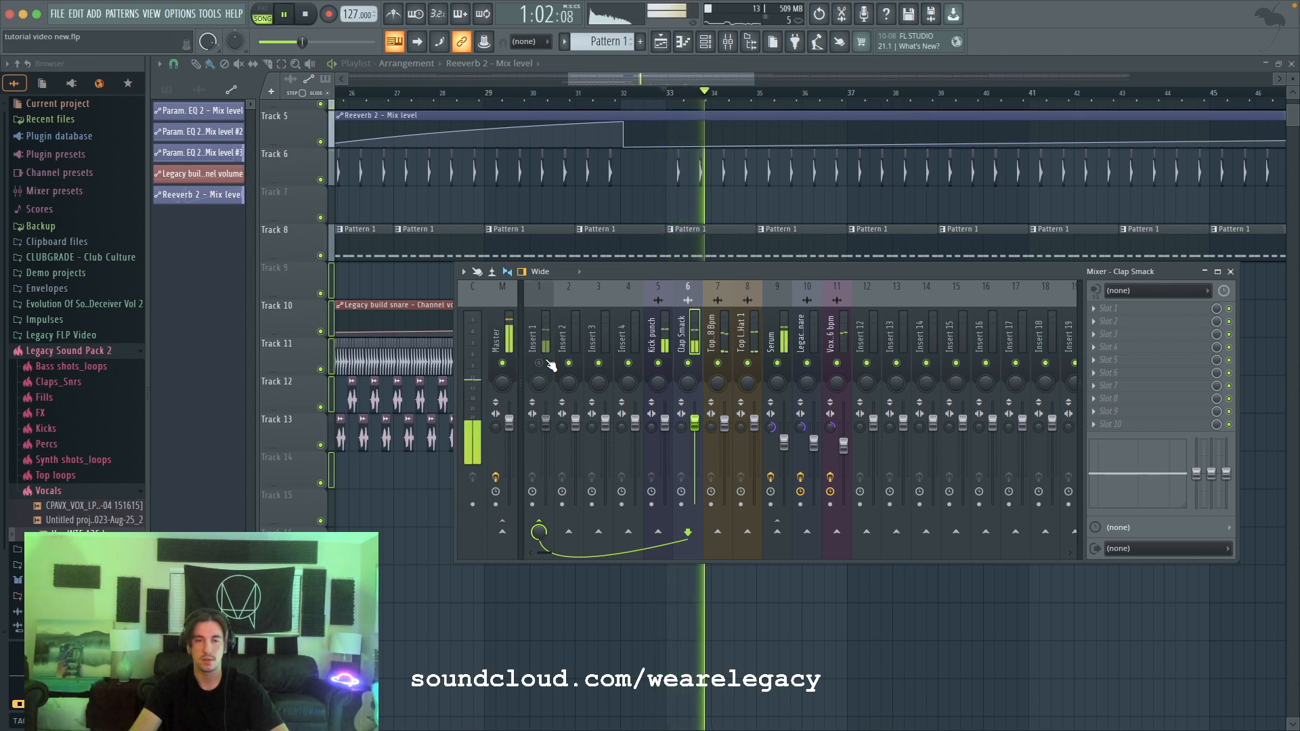
pyautogui.click(550, 366)
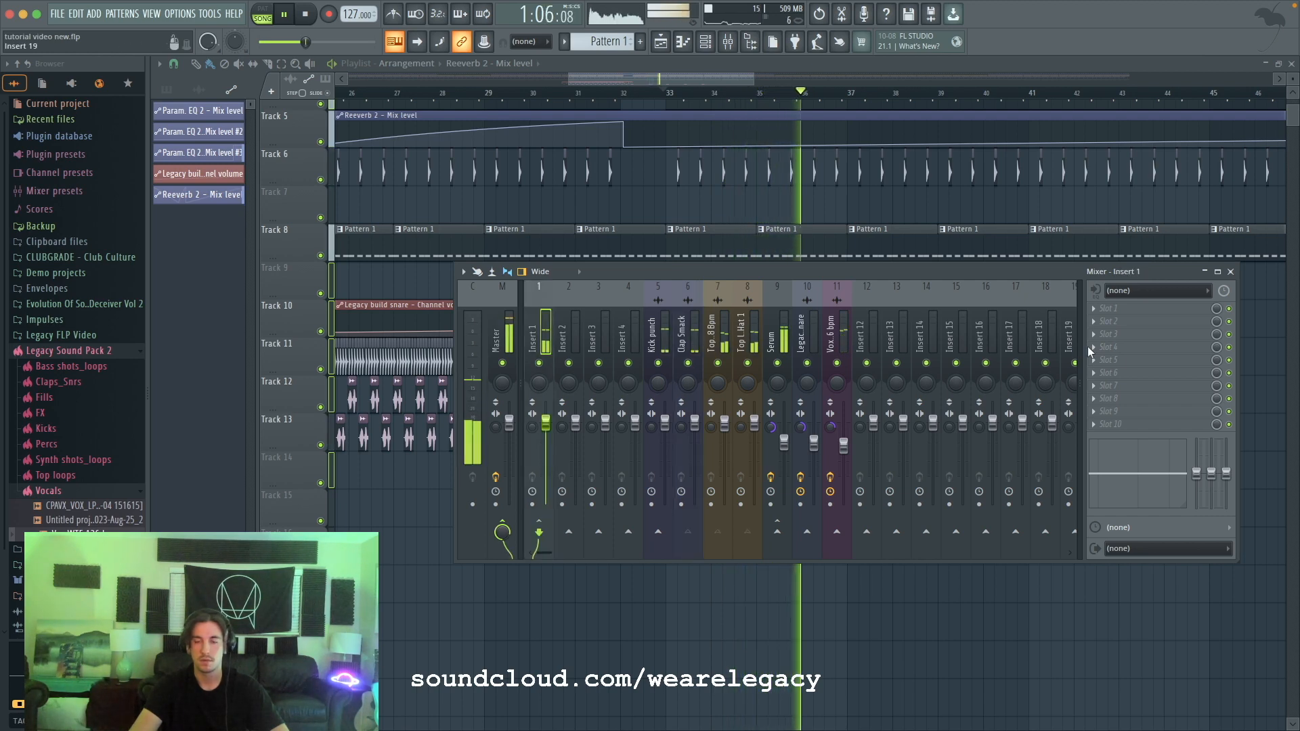
# Step: Add a Fruity Compressor to the third effect slot of Insert 1 and play the drop through it
pyautogui.press('space')
pyautogui.click(1118, 334)
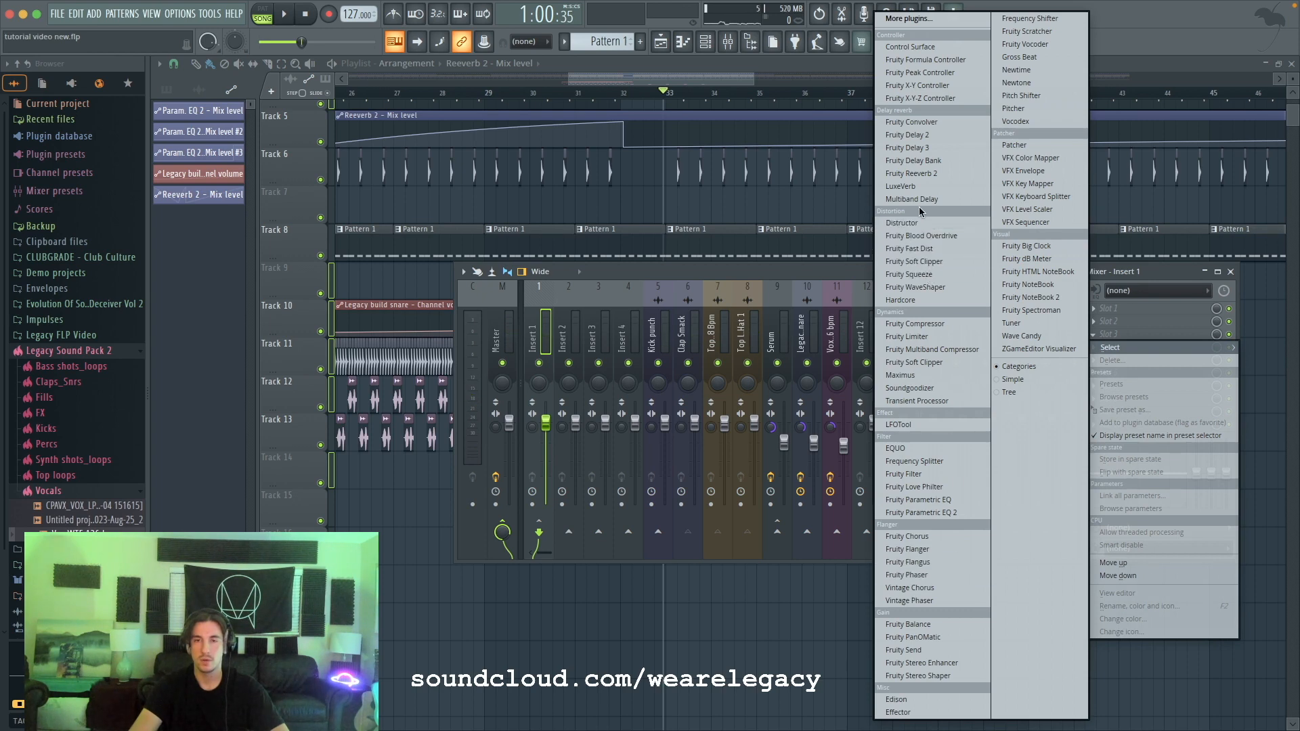
pyautogui.click(915, 324)
pyautogui.press('space')
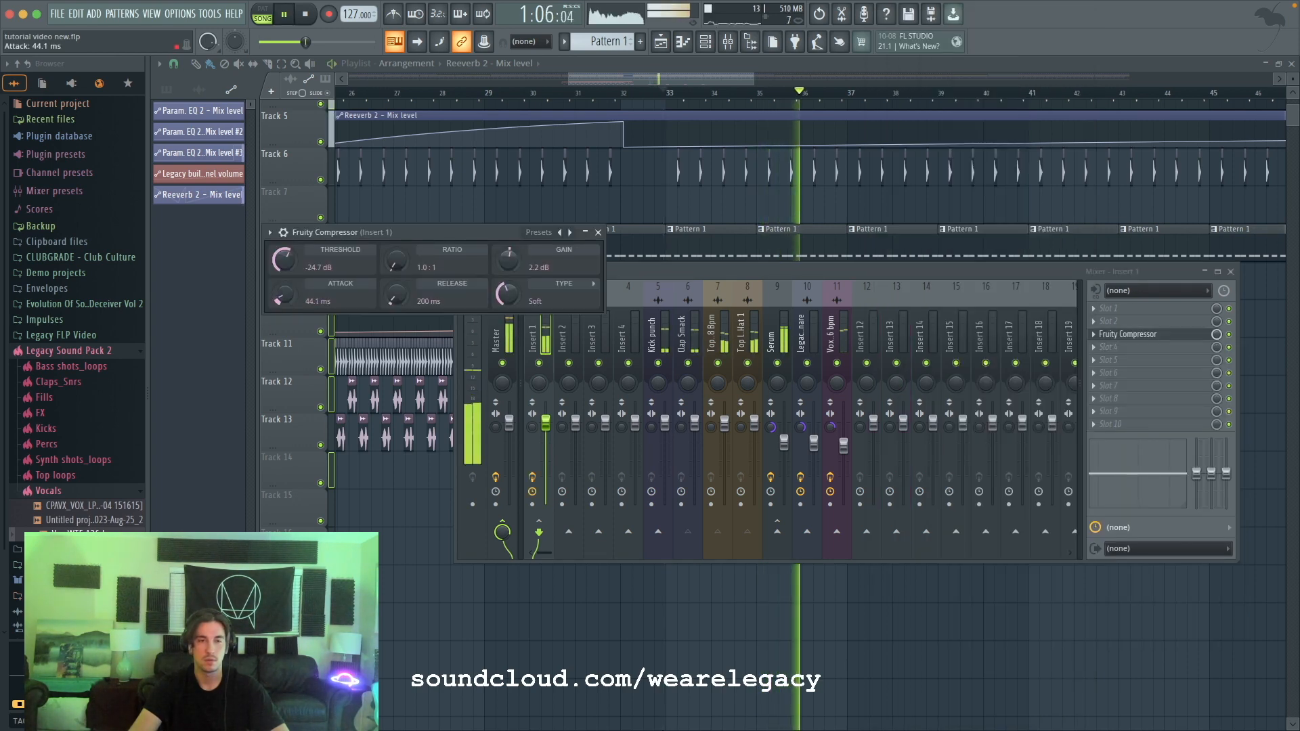
# Step: Set Insert 1's compressor to a -20.0 dB threshold, 1.2:1 ratio and 3.4 dB gain
pyautogui.moveTo(284, 260); pyautogui.dragTo(285, 240)
pyautogui.moveTo(509, 259); pyautogui.dragTo(509, 254)
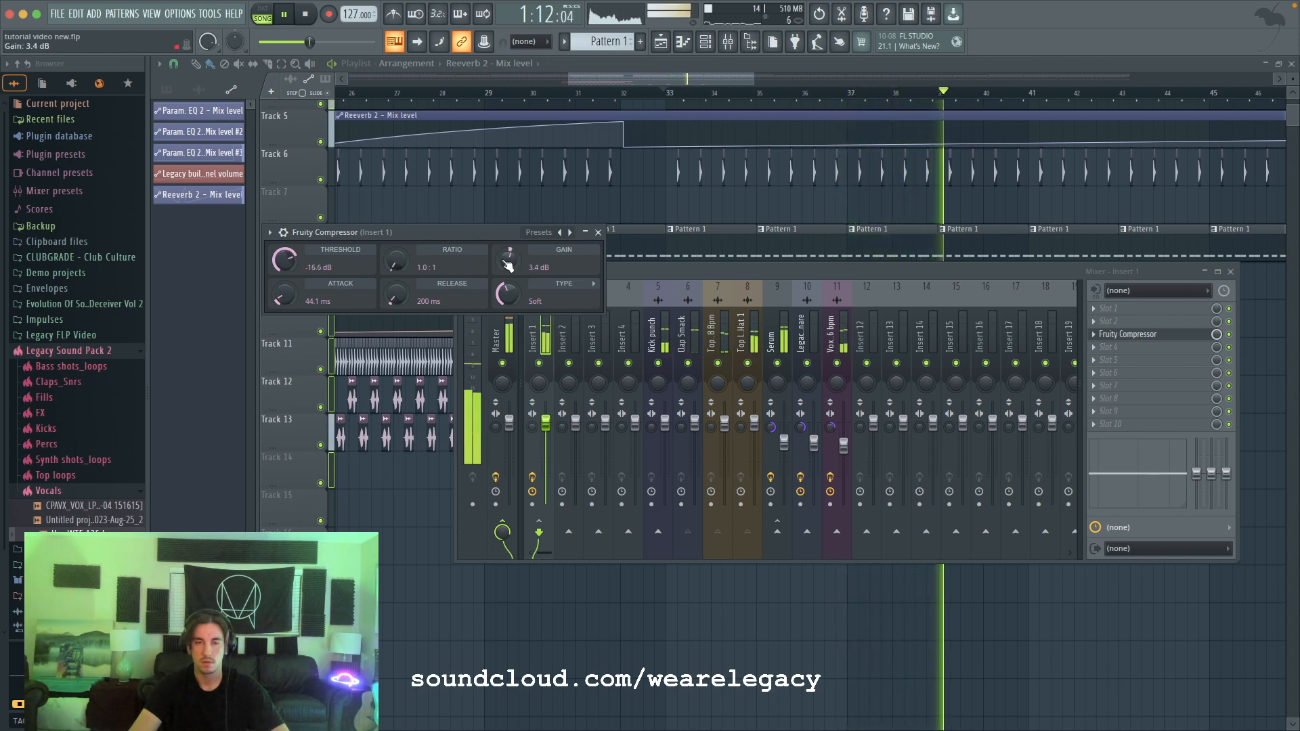
pyautogui.moveTo(399, 262)
pyautogui.mouseDown()
pyautogui.moveTo(398, 244)
pyautogui.moveTo(399, 261)
pyautogui.mouseUp()
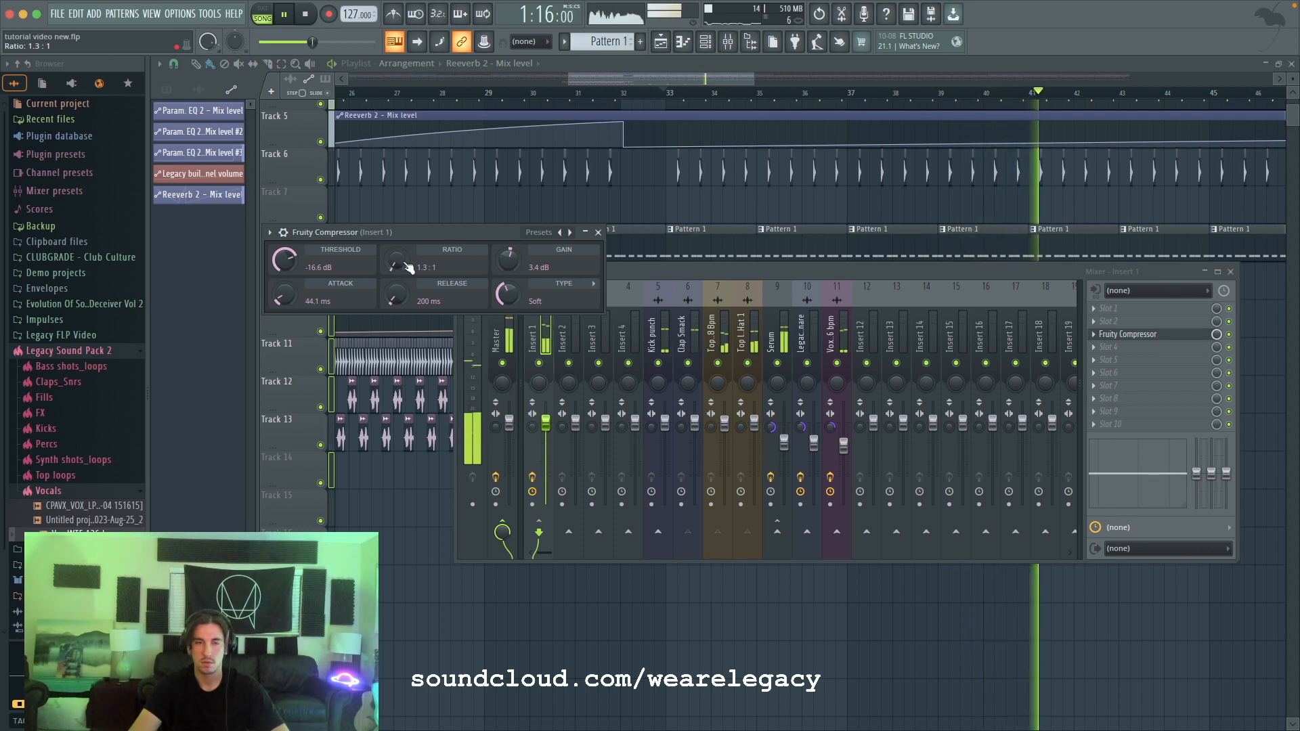
pyautogui.moveTo(284, 259); pyautogui.dragTo(284, 265)
# Step: Add Fruity Blood Overdrive to Insert 1's first effect slot and load its Reset preset
pyautogui.click(1153, 310)
pyautogui.moveTo(1154, 321)
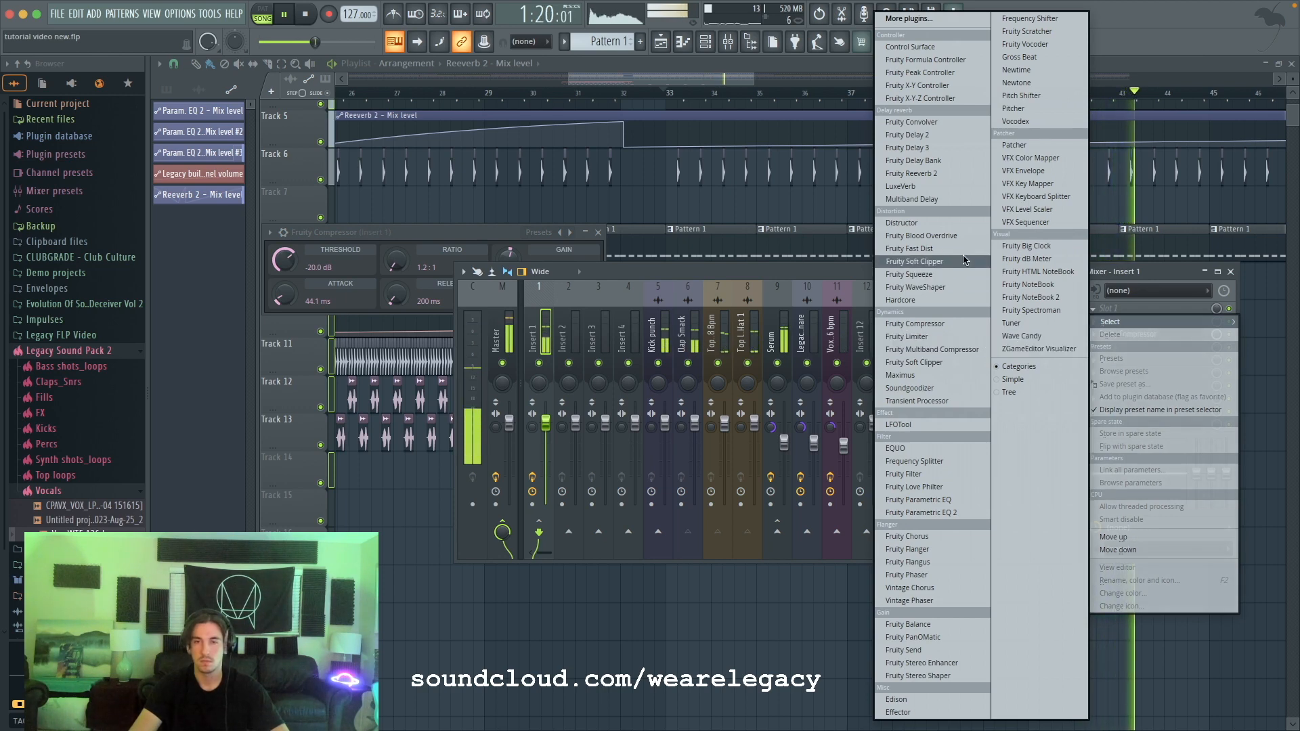
pyautogui.click(921, 236)
pyautogui.press('space')
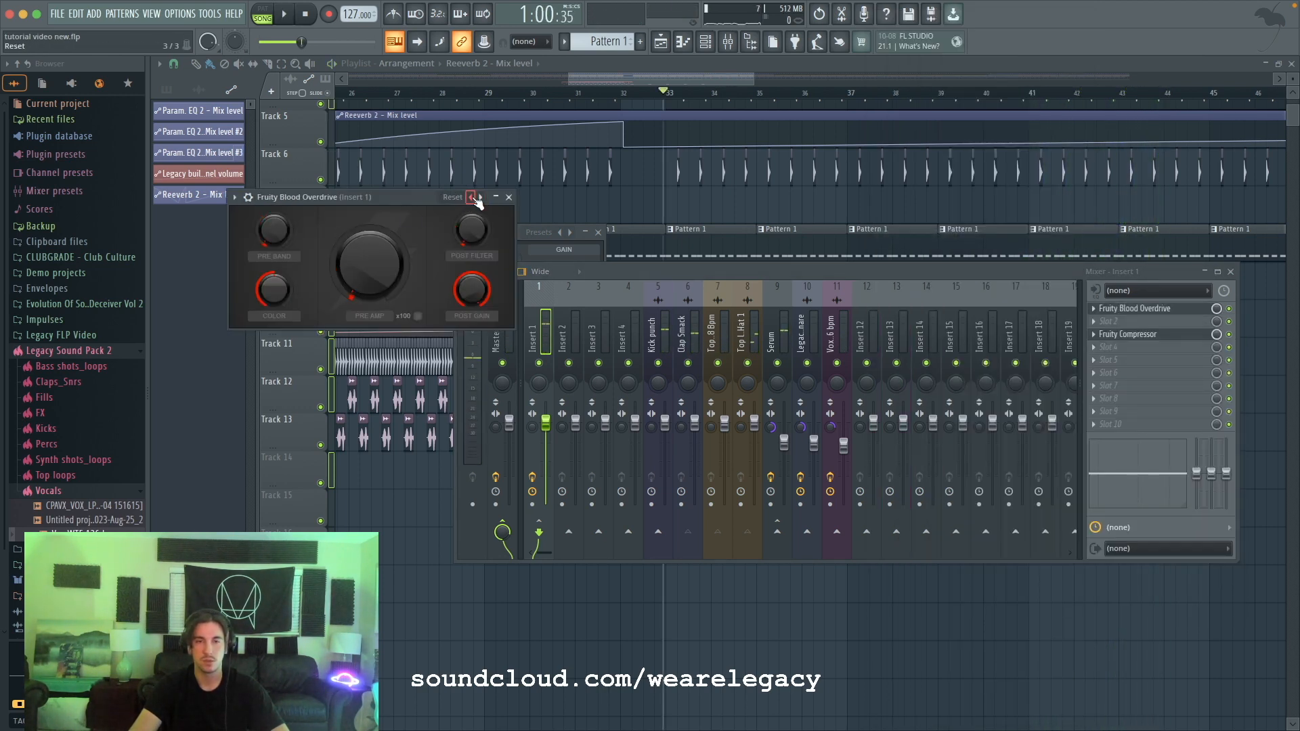
# Step: Play the drop with the overdrive and reset Insert 1's mixer fader to its default level
pyautogui.press('space')
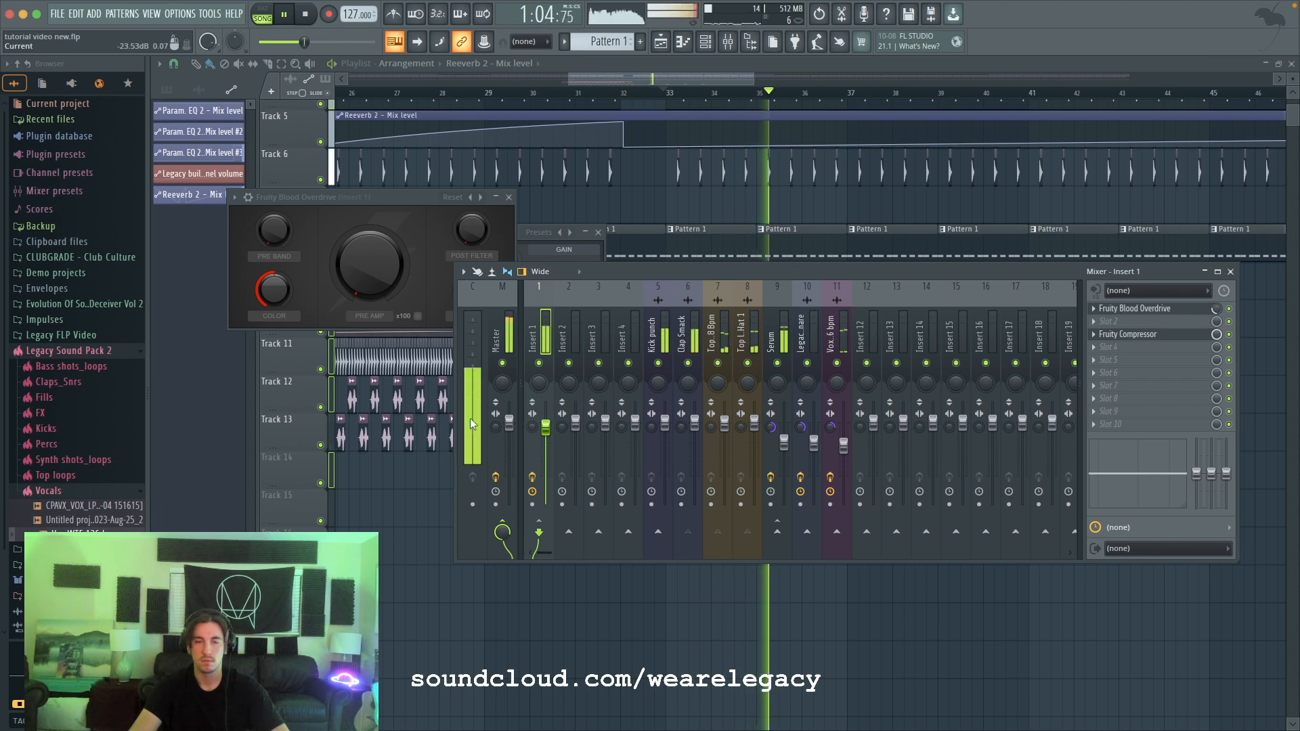
pyautogui.rightClick(547, 430)
pyautogui.click(569, 439)
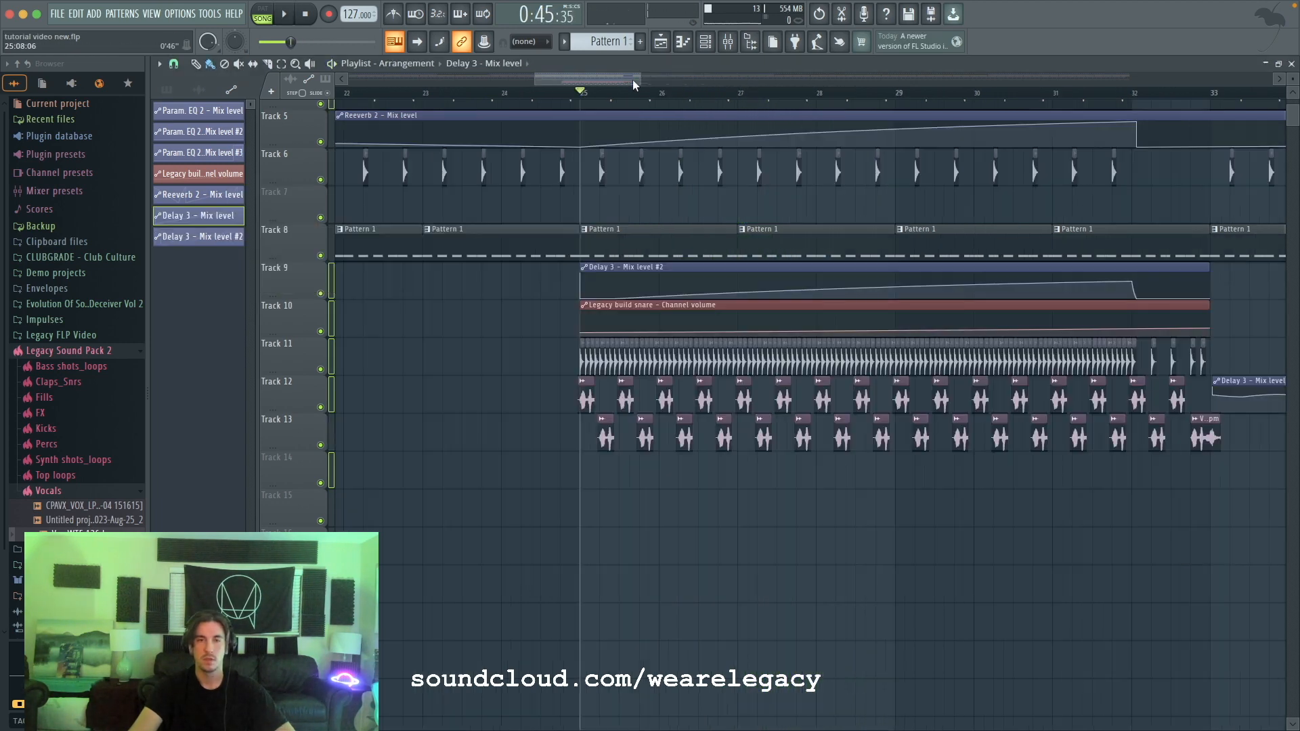
# Step: Examine the Vox WTF 126 bpm mixer track's effects, including the Multiband Compressor, Reeverb 2 and Parametric EQ 2
pyautogui.moveTo(638, 80); pyautogui.dragTo(707, 79)
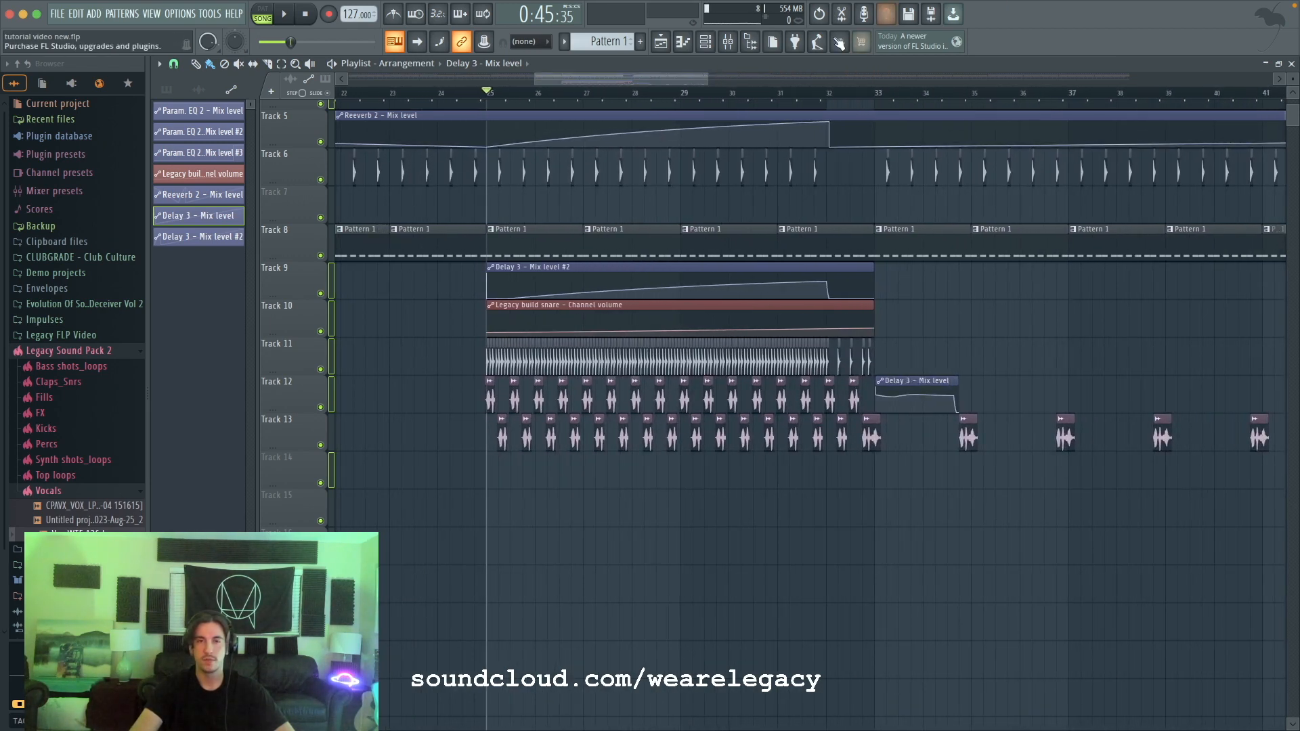
pyautogui.click(743, 43)
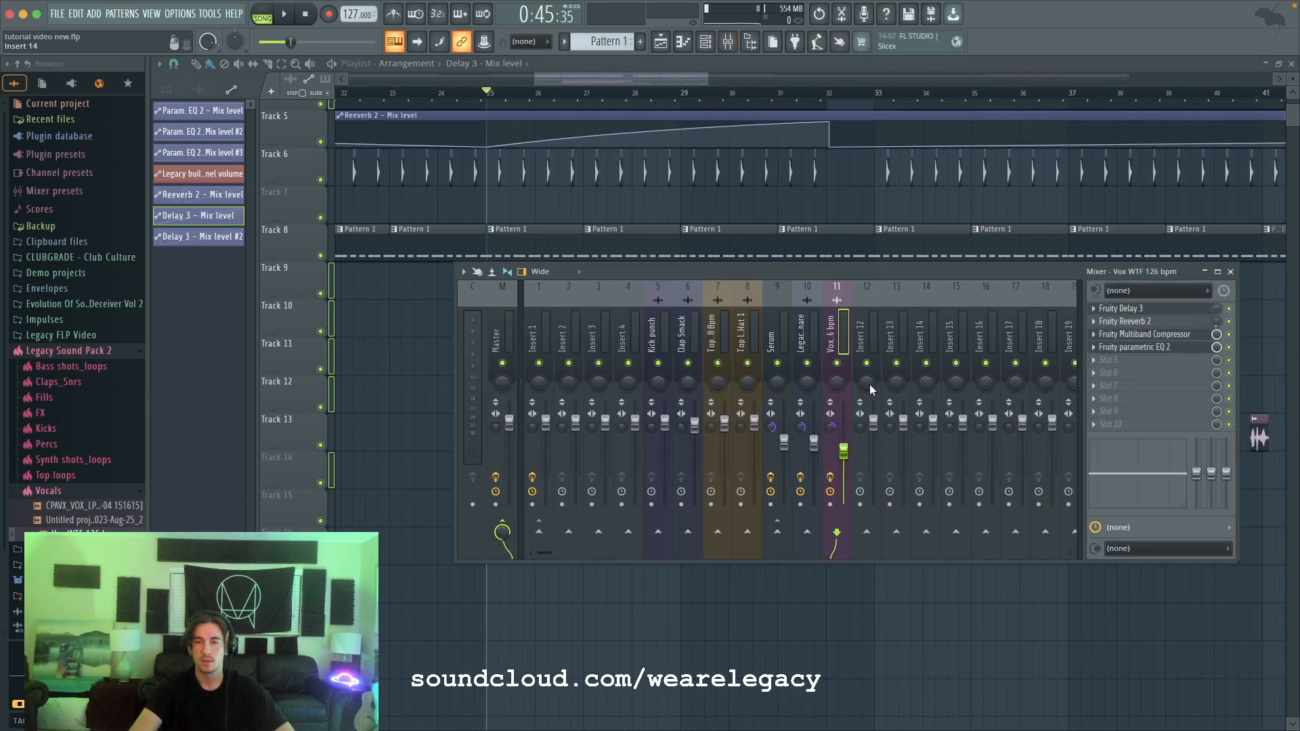
pyautogui.click(1189, 335)
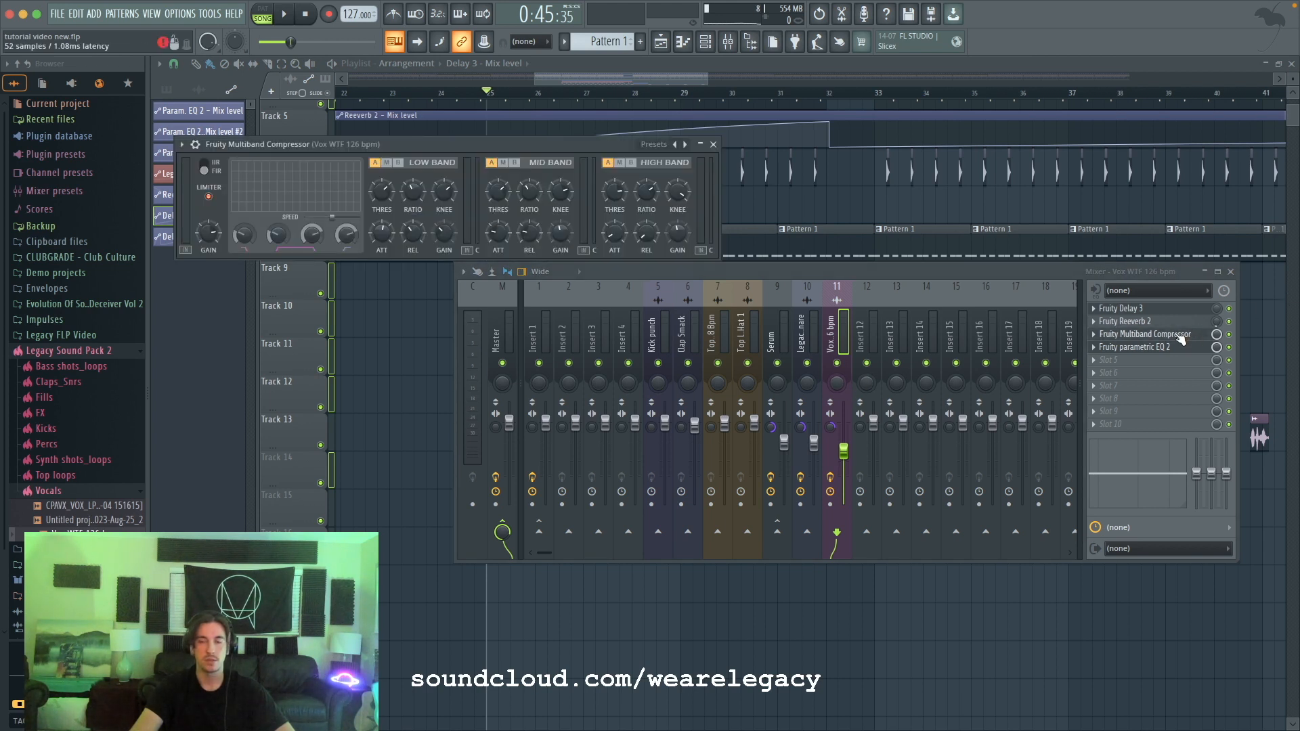
pyautogui.click(1182, 336)
pyautogui.click(1185, 335)
pyautogui.click(1184, 336)
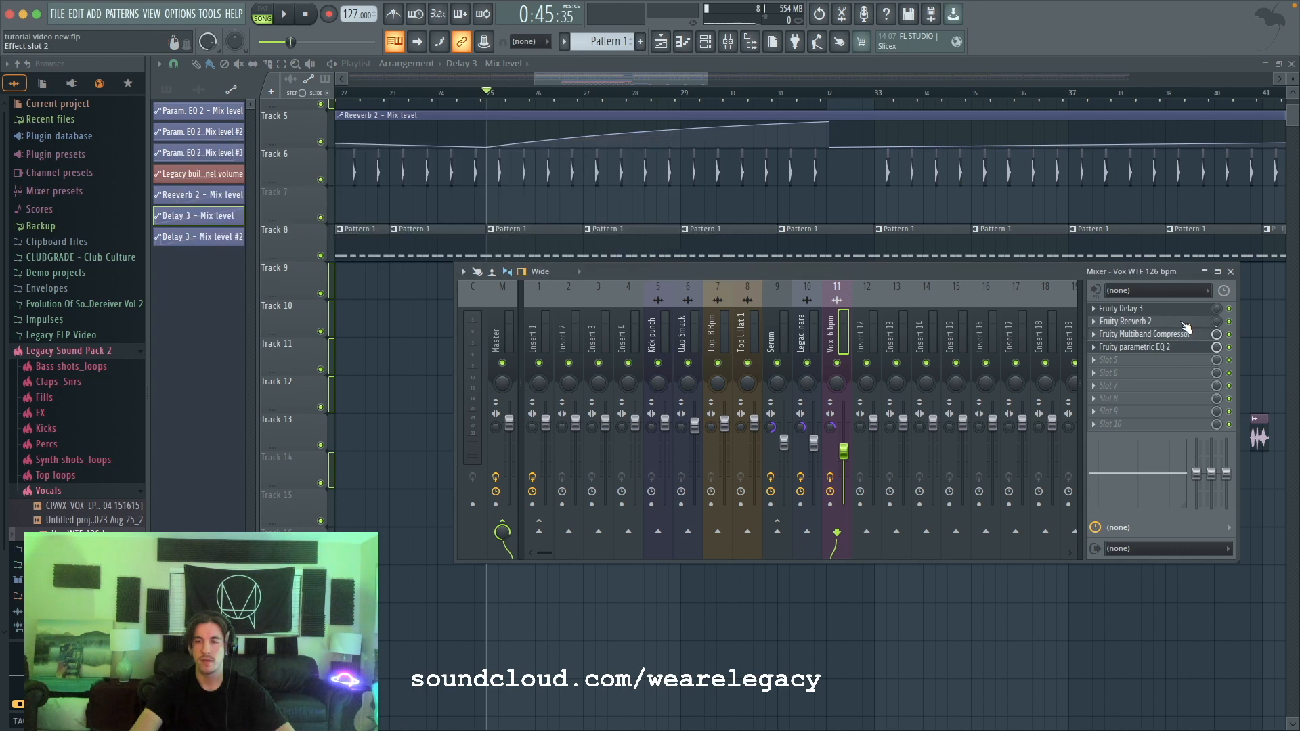
pyautogui.click(1187, 323)
pyautogui.click(1187, 324)
pyautogui.click(1159, 348)
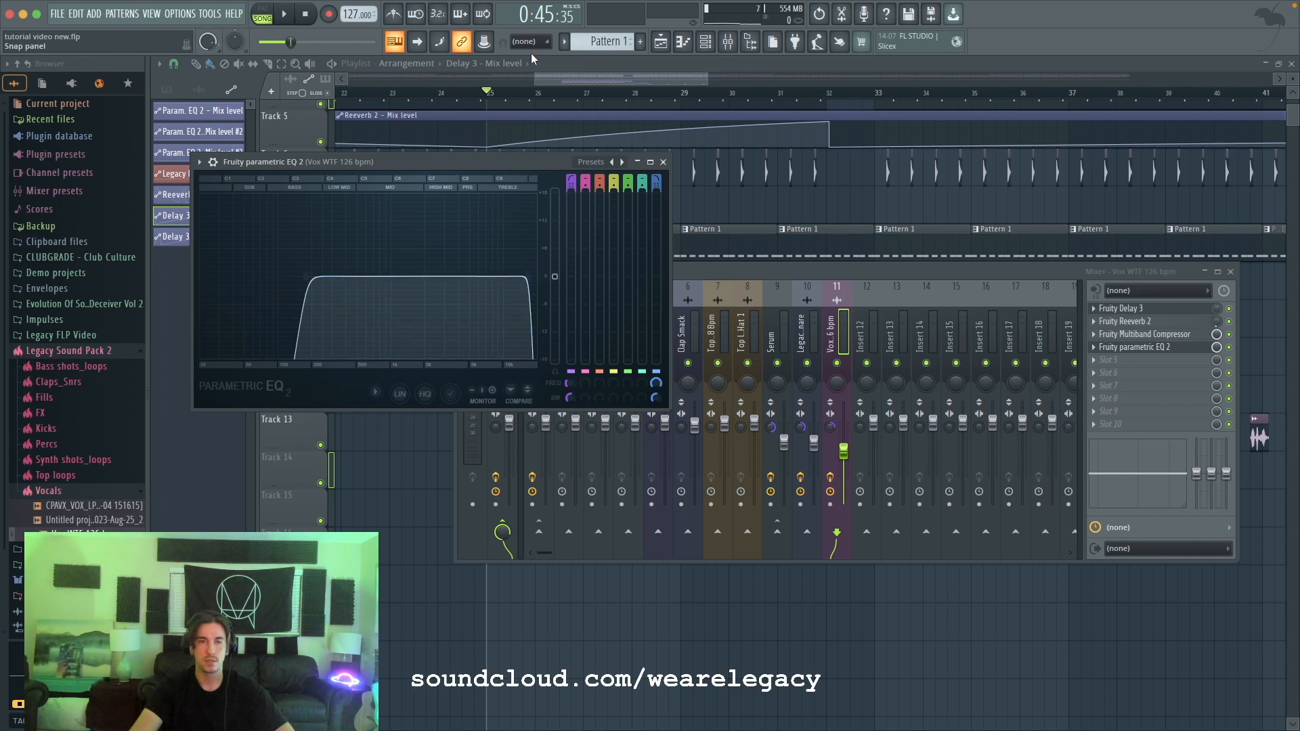
pyautogui.press('F12')
# Step: Play the build-up into the drop and open the channel settings of the Vox WTF 126 bpm clip just before bar 37
pyautogui.press('space')
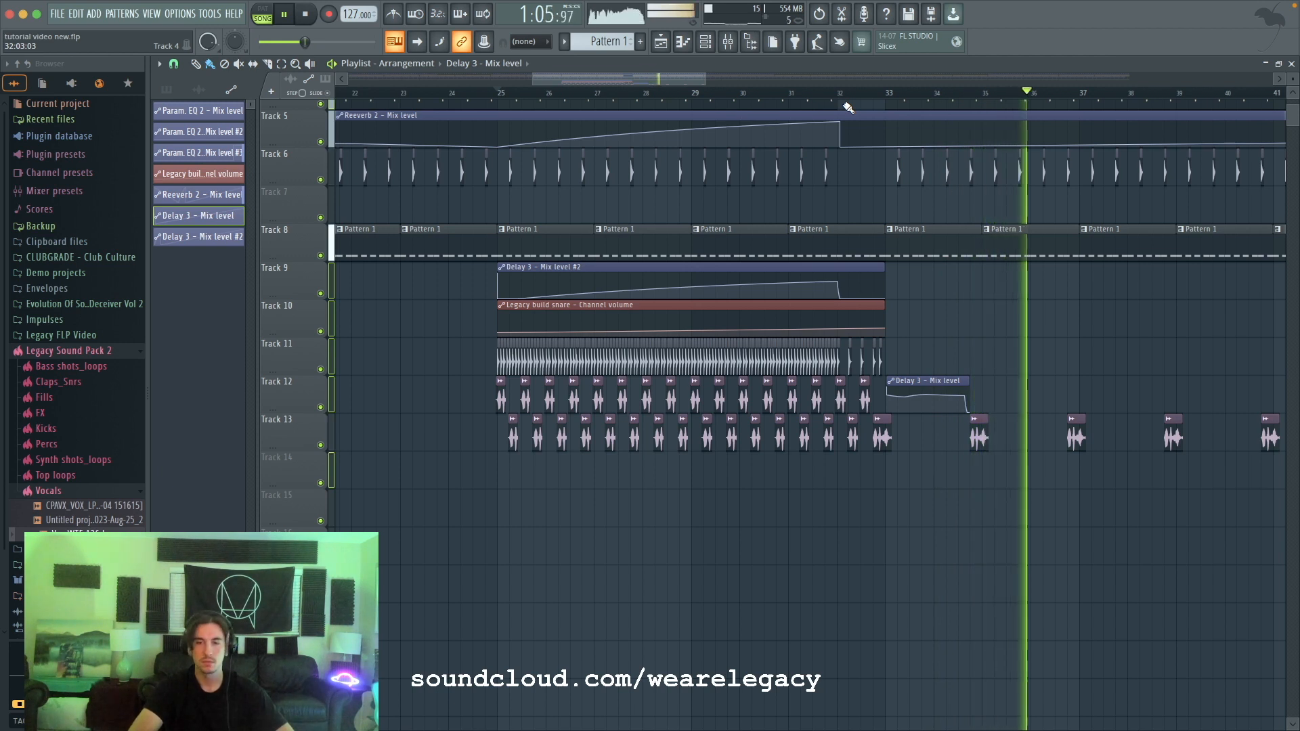
pyautogui.press('space')
pyautogui.doubleClick(1076, 434)
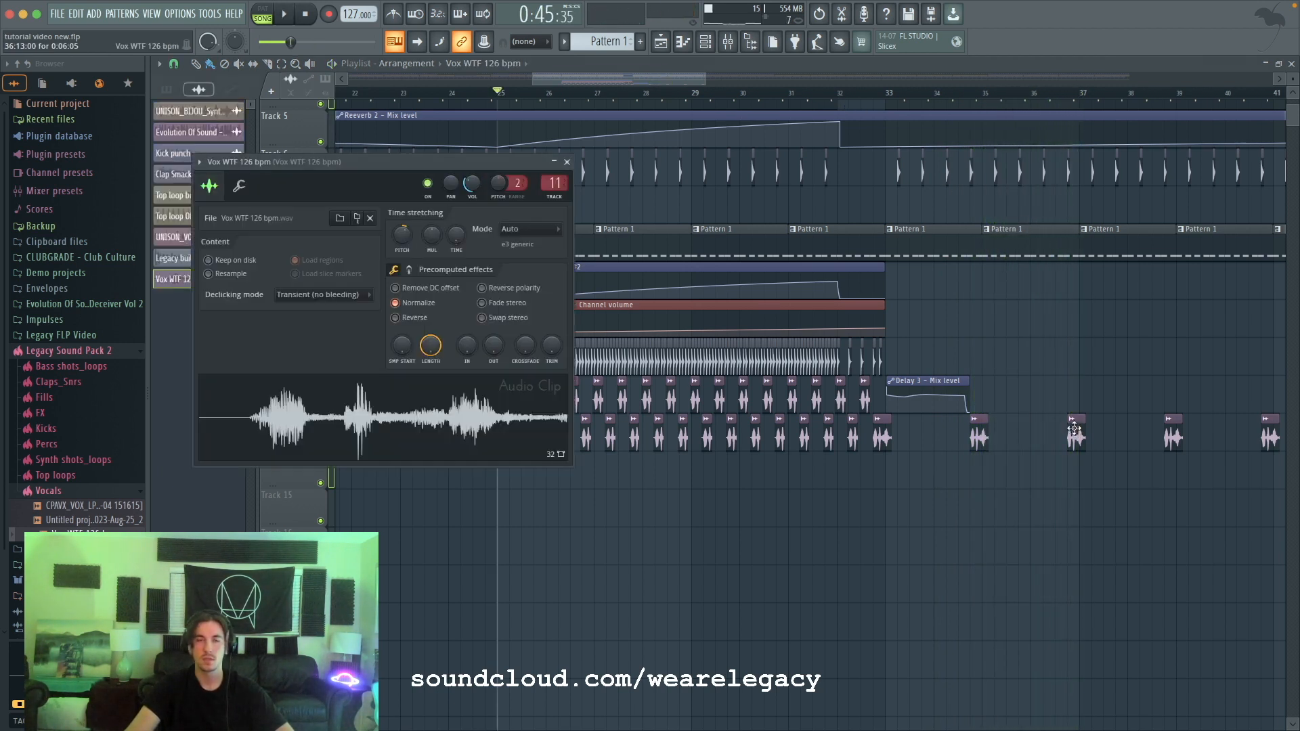
# Step: Add Fruity Limiter to the seventh effect slot of the Vox WTF 126 bpm mixer track
pyautogui.click(709, 43)
pyautogui.click(727, 43)
pyautogui.click(1112, 388)
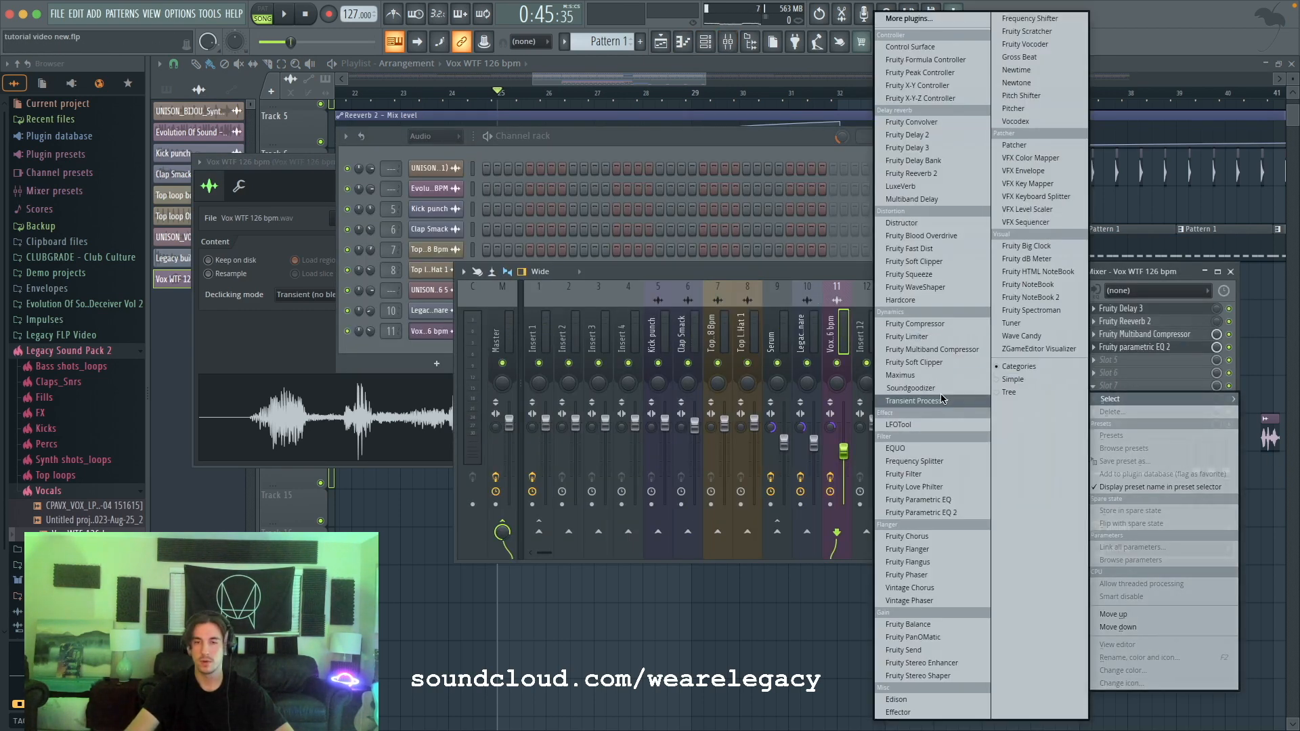
pyautogui.click(903, 337)
# Step: Start playback and sidechain the Kick punch mixer track to the Vox WTF 126 bpm track
pyautogui.press('space')
pyautogui.click(662, 328)
pyautogui.rightClick(837, 532)
pyautogui.click(874, 545)
pyautogui.click(844, 333)
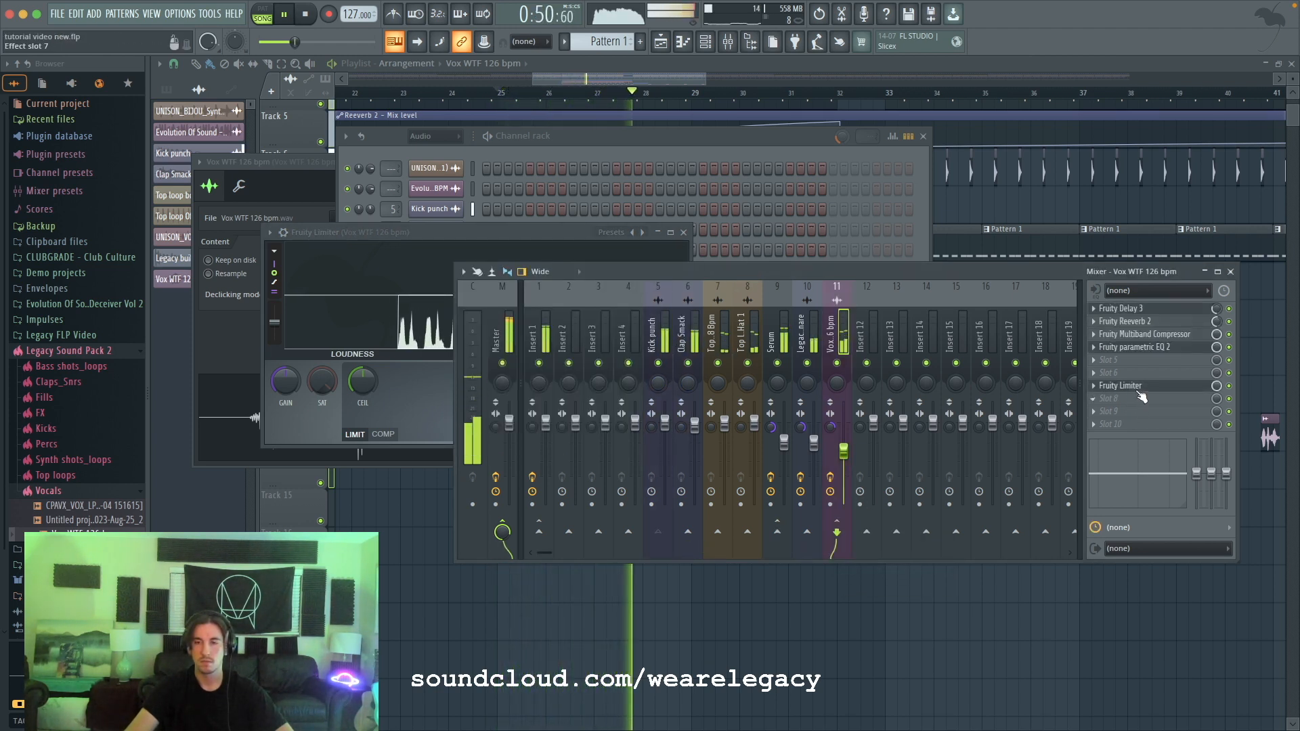
# Step: Switch the vocal's Fruity Limiter to compressor mode, lower its threshold and release, and raise its knee and ratio
pyautogui.click(296, 439)
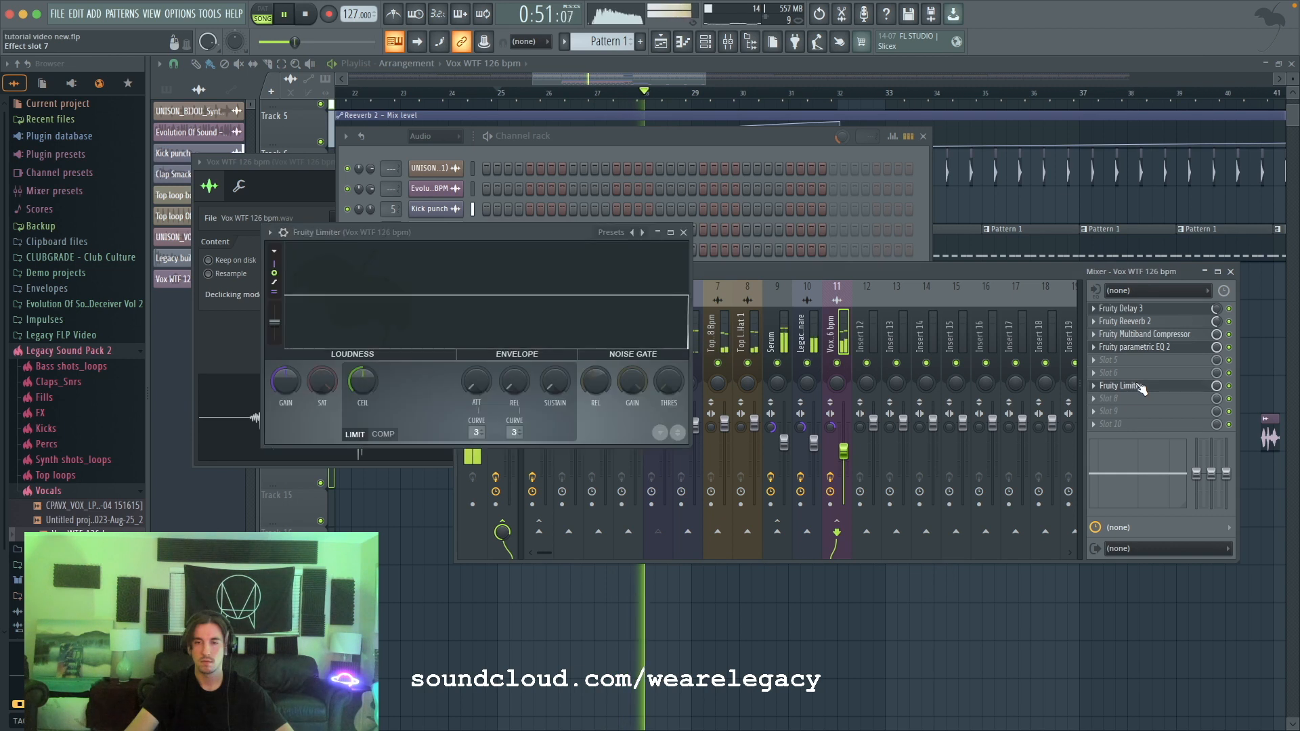
pyautogui.click(379, 434)
pyautogui.moveTo(363, 384); pyautogui.dragTo(363, 428)
pyautogui.moveTo(405, 385); pyautogui.dragTo(436, 366)
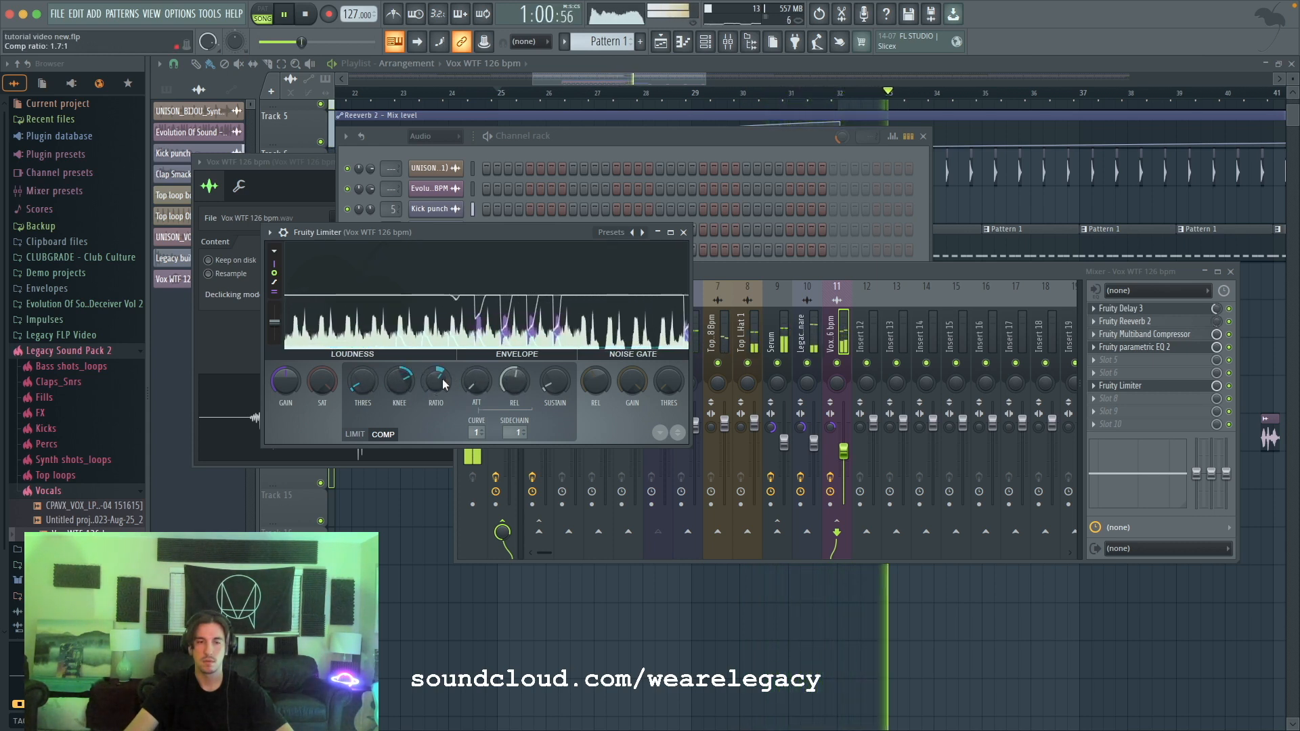
pyautogui.scroll(-6, 505, 390)
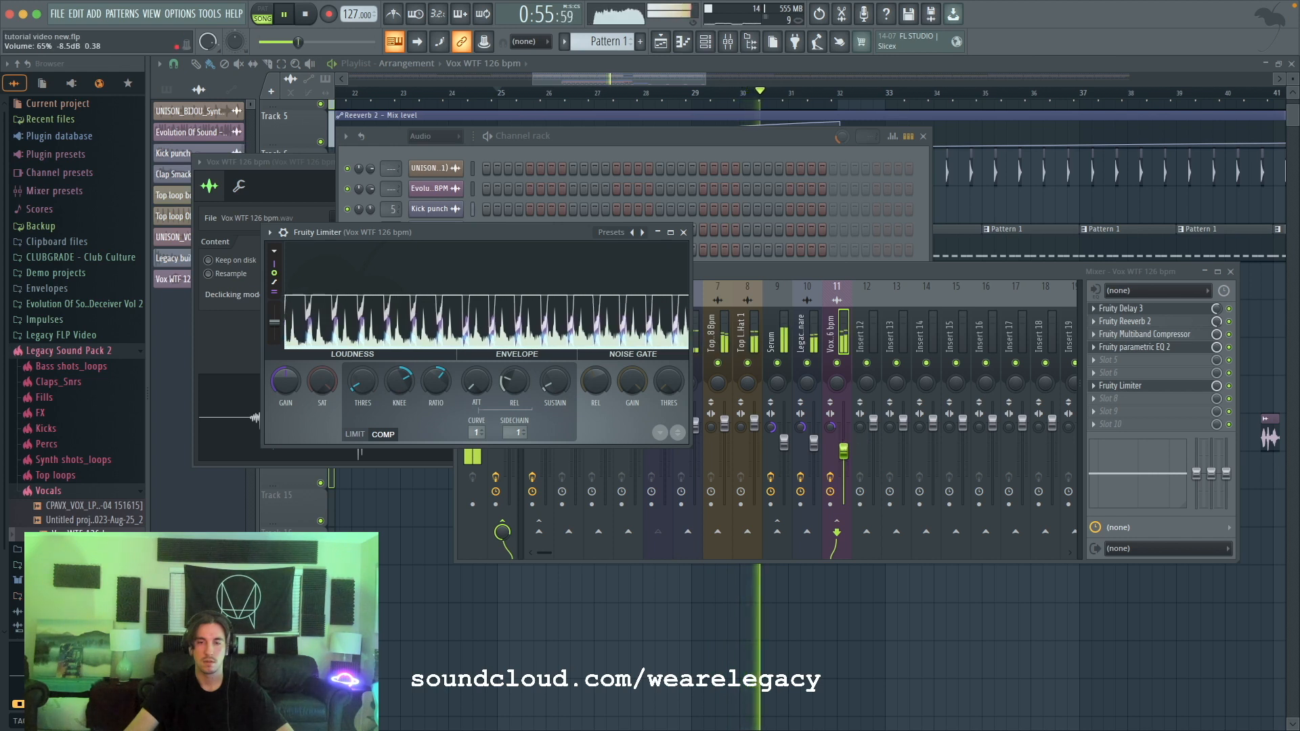
# Step: Raise the Vox WTF 126 bpm mixer fader slightly and check the Master and vocal levels during the drop
pyautogui.moveTo(843, 452); pyautogui.dragTo(843, 444)
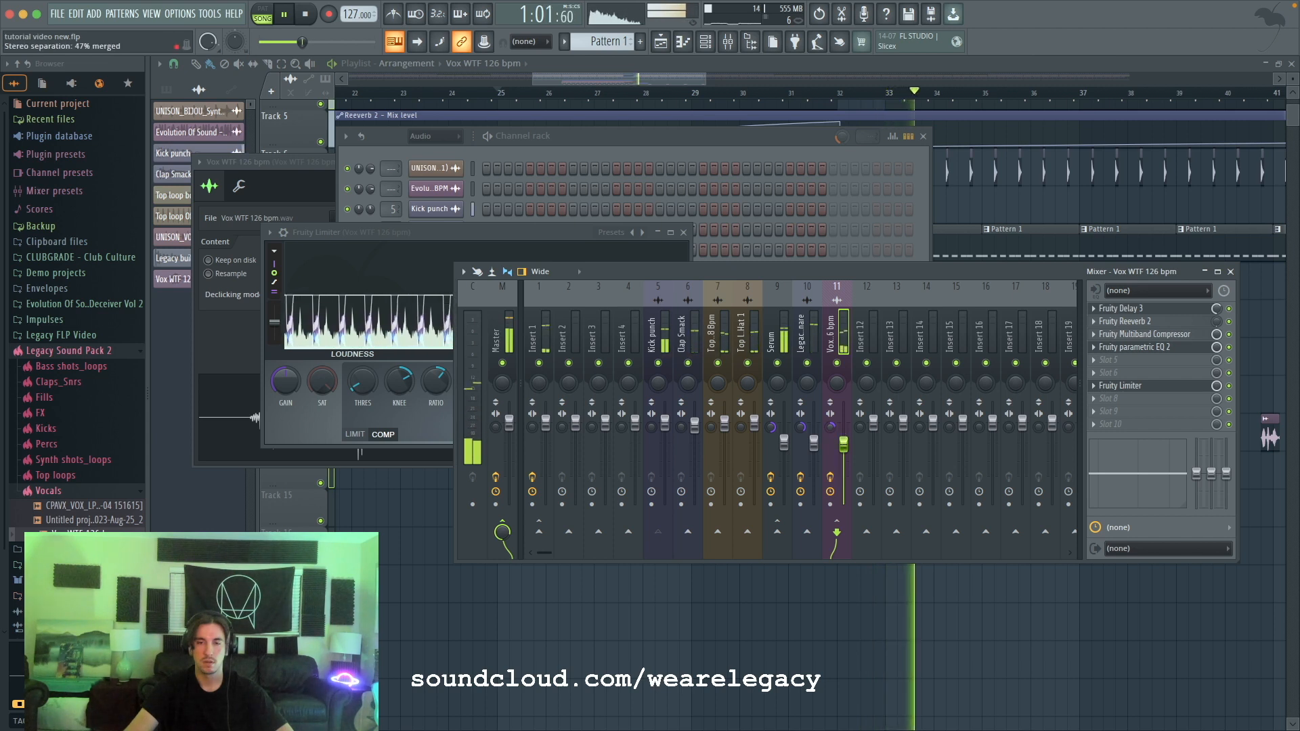
pyautogui.click(509, 339)
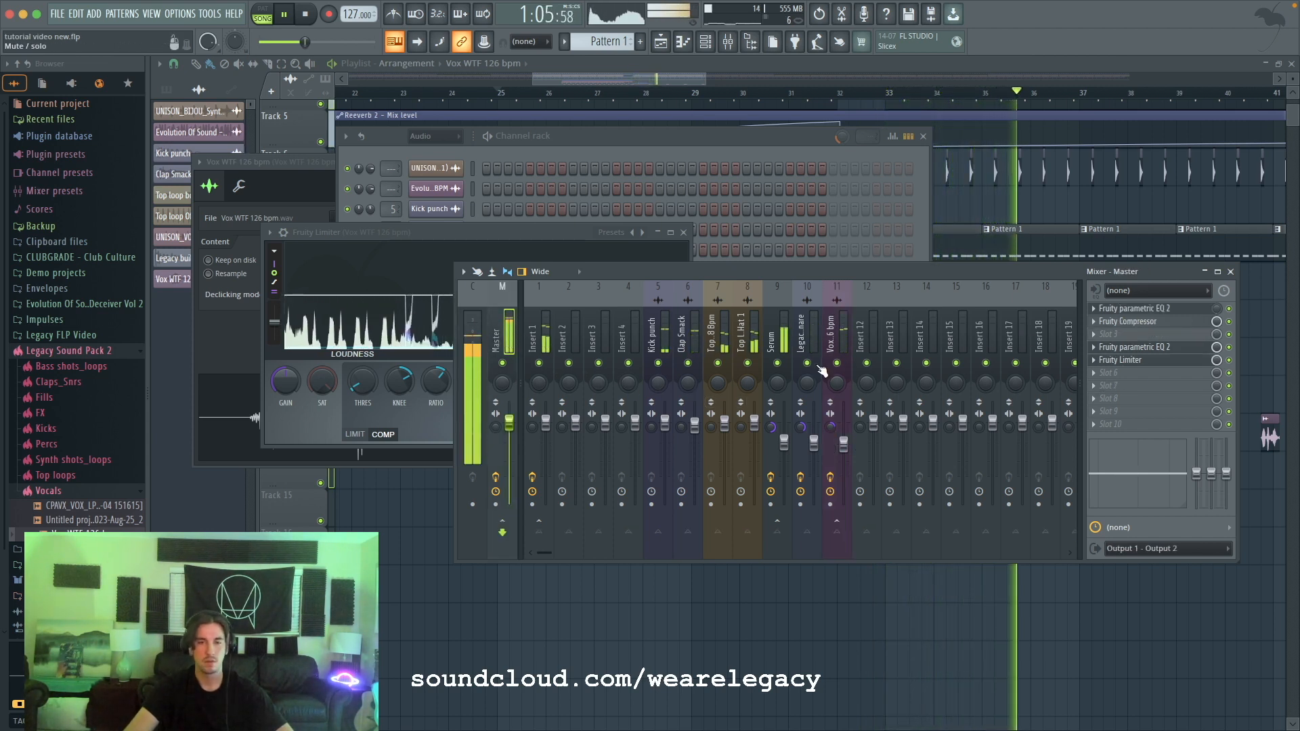
pyautogui.click(844, 444)
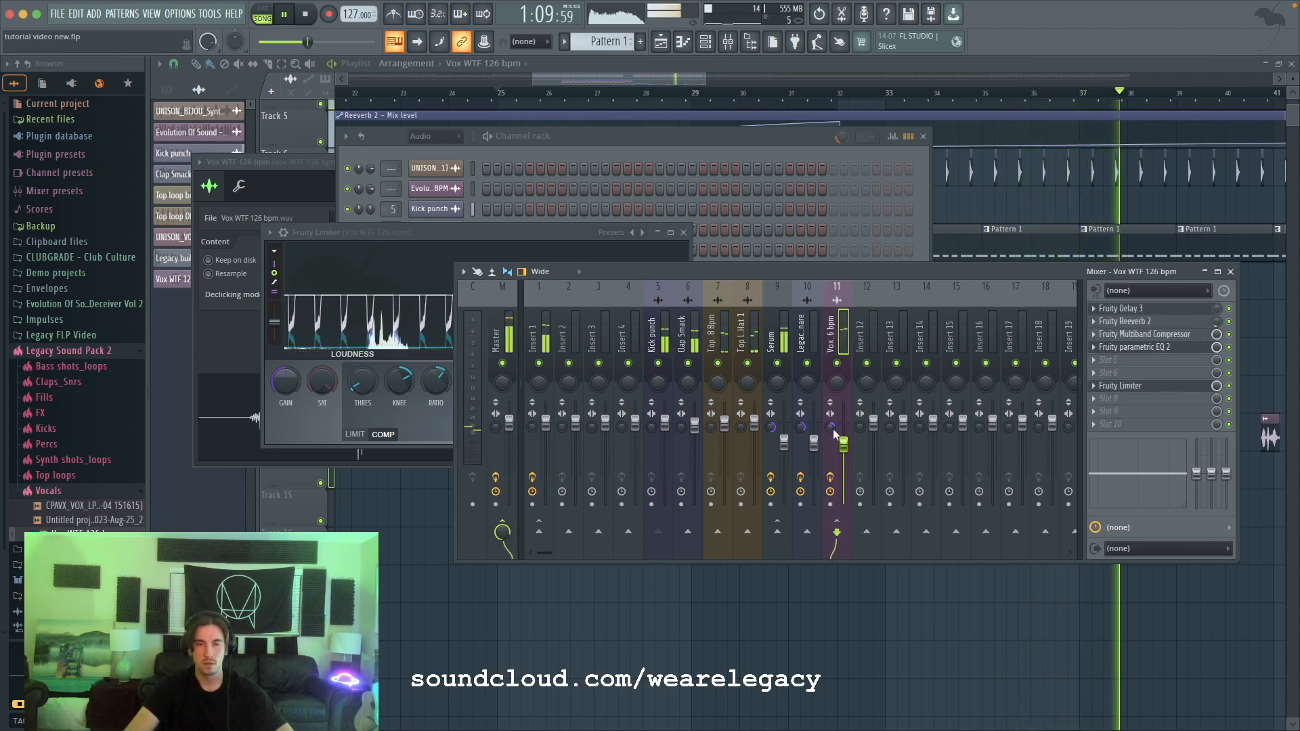
pyautogui.click(775, 340)
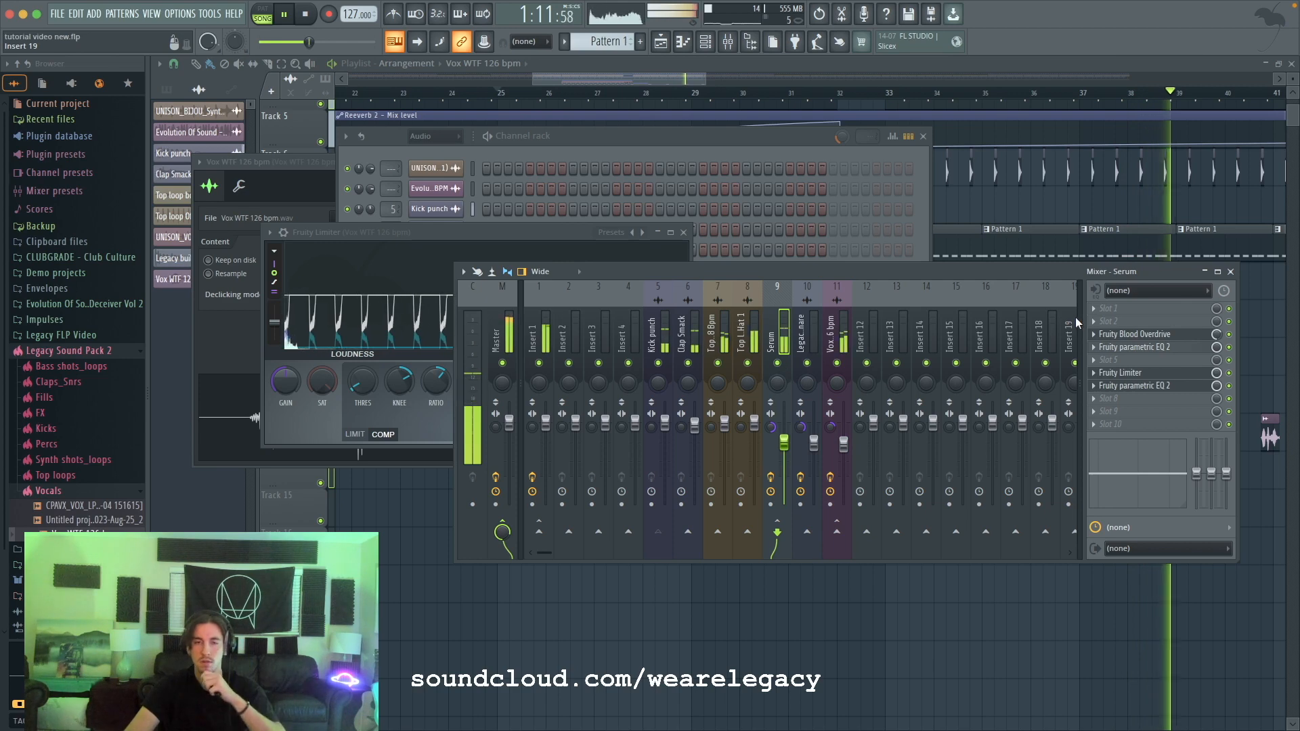
pyautogui.click(1108, 308)
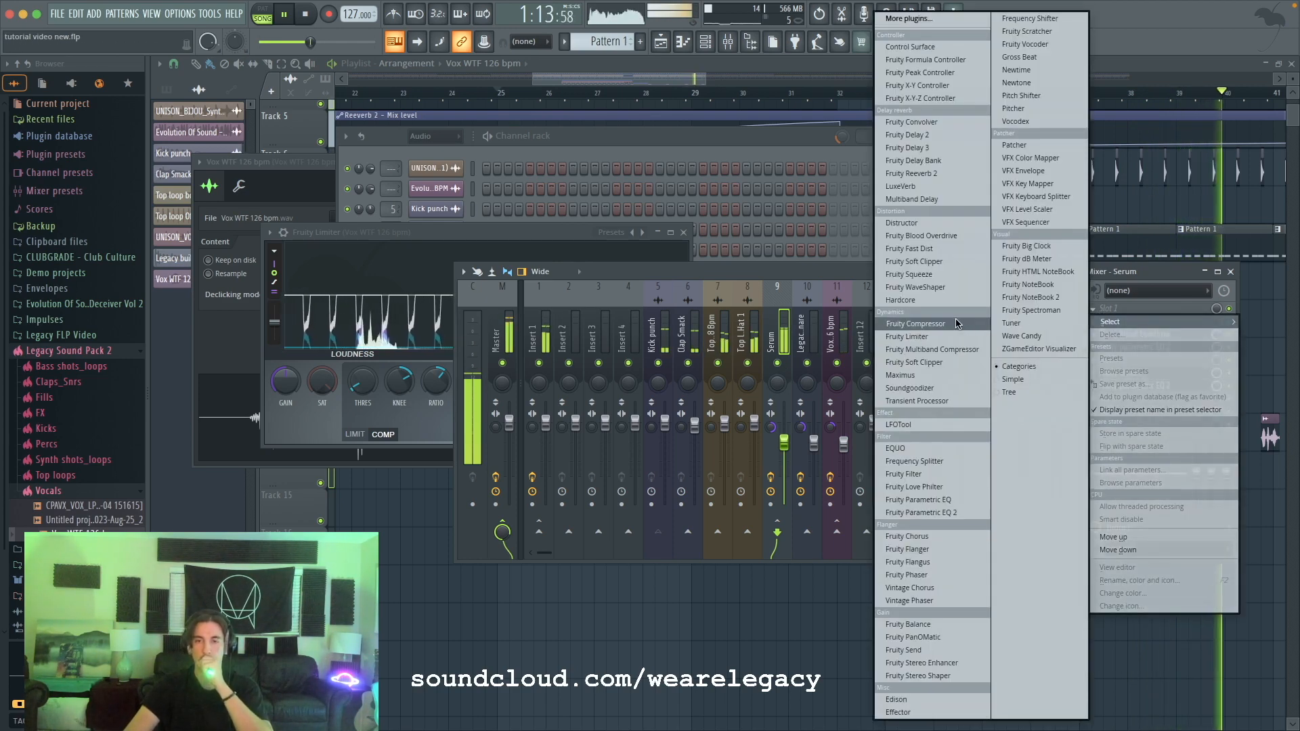
pyautogui.click(791, 328)
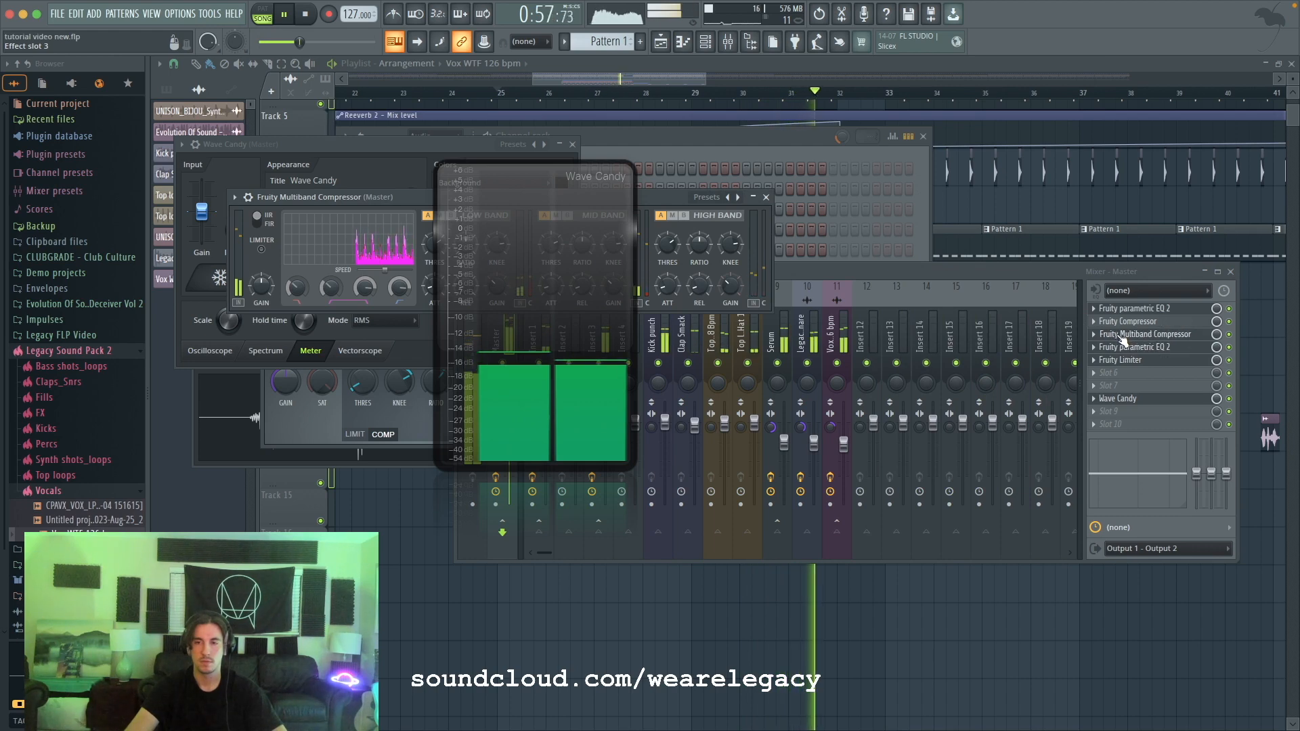
# Step: Move the Master's Multiband Compressor above the Fruity Compressor and load its Mastering 6dB preset
pyautogui.moveTo(1120, 338); pyautogui.dragTo(1123, 325)
pyautogui.moveTo(595, 255); pyautogui.dragTo(566, 345)
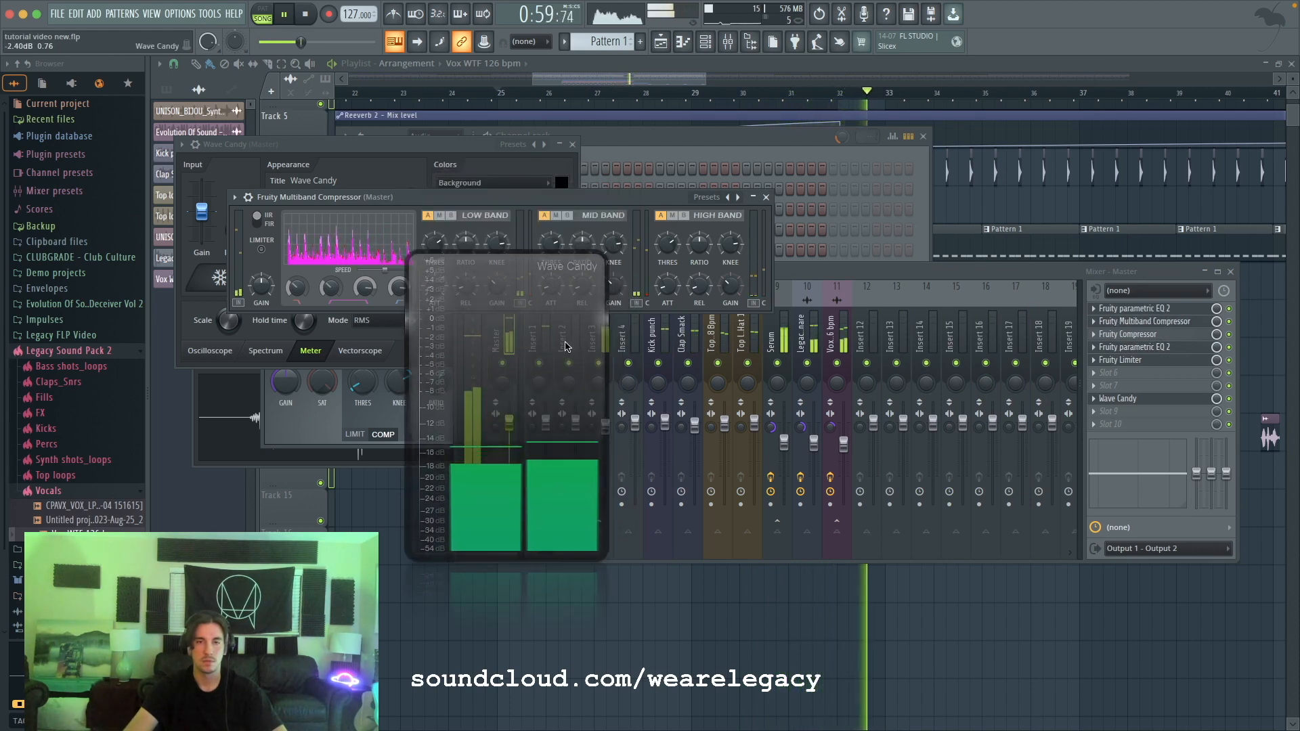
pyautogui.click(708, 197)
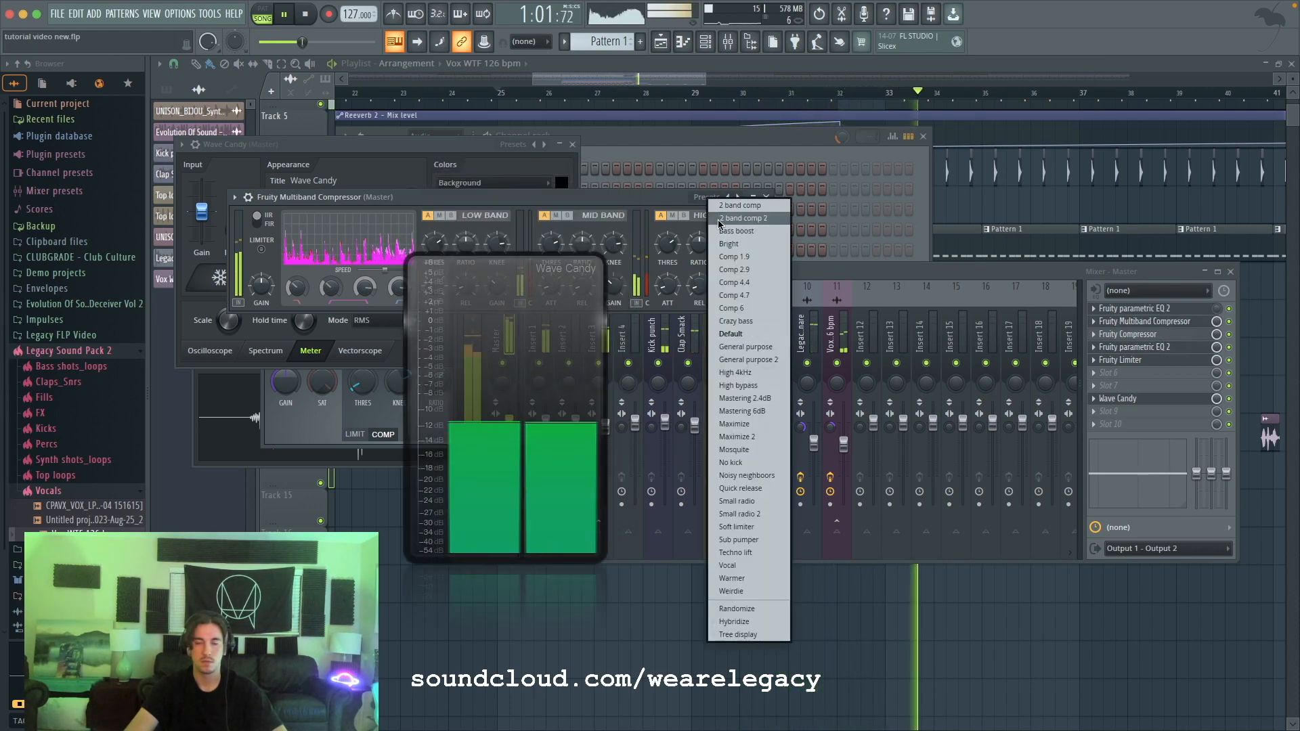
pyautogui.click(746, 412)
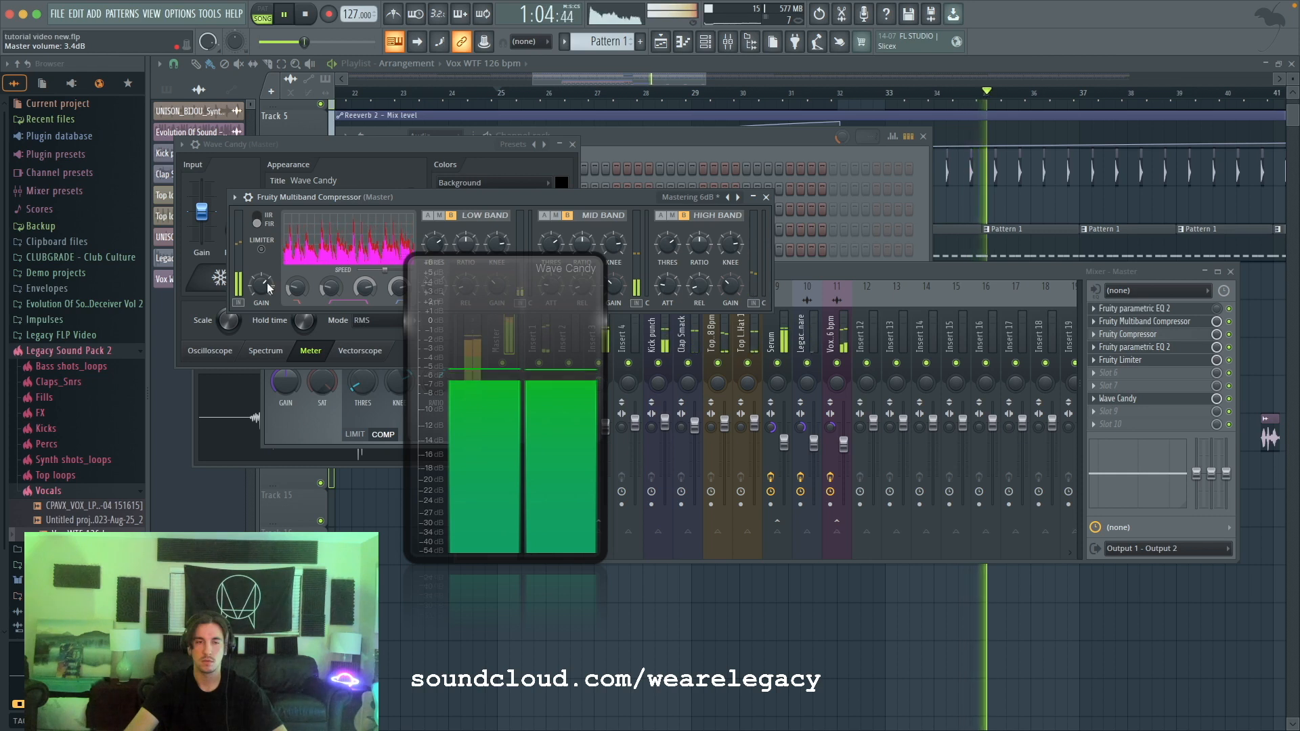
# Step: Compare the Master's level with the Multiband Compressor bypassed and enabled, using the Wave Candy meter
pyautogui.click(845, 271)
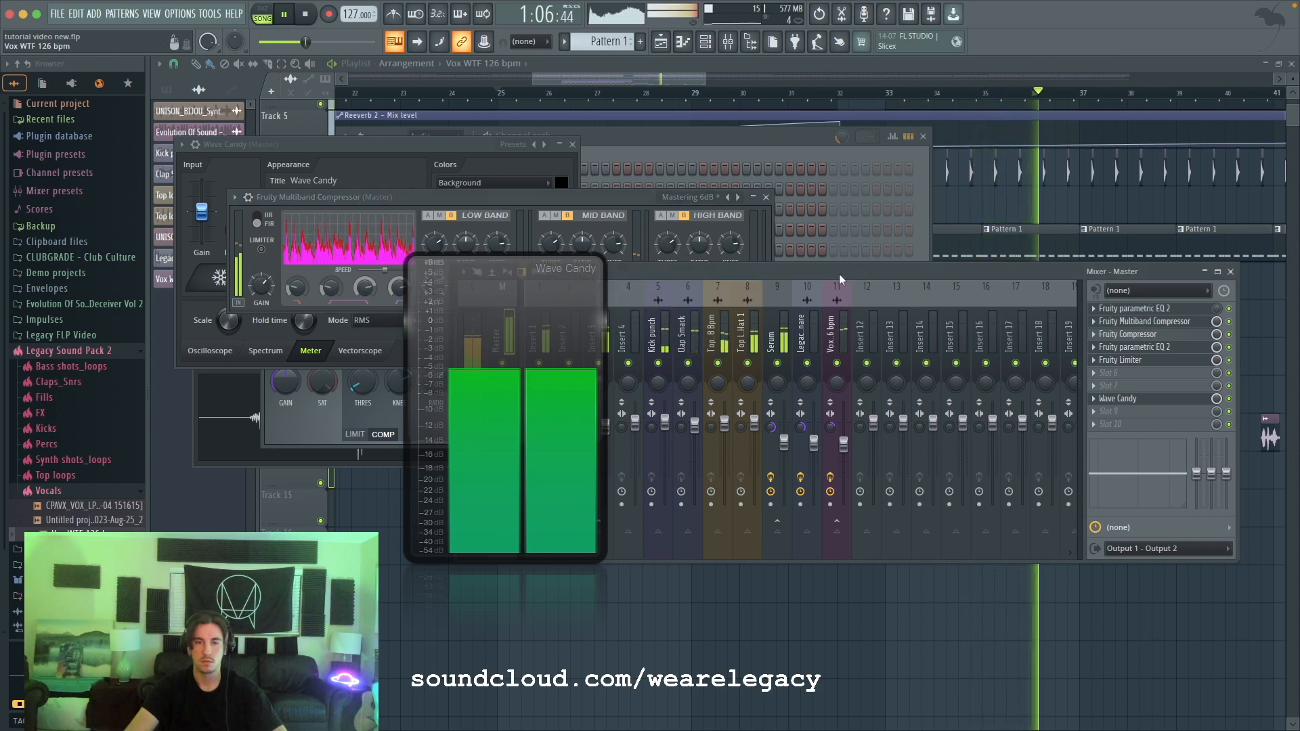
pyautogui.click(1229, 321)
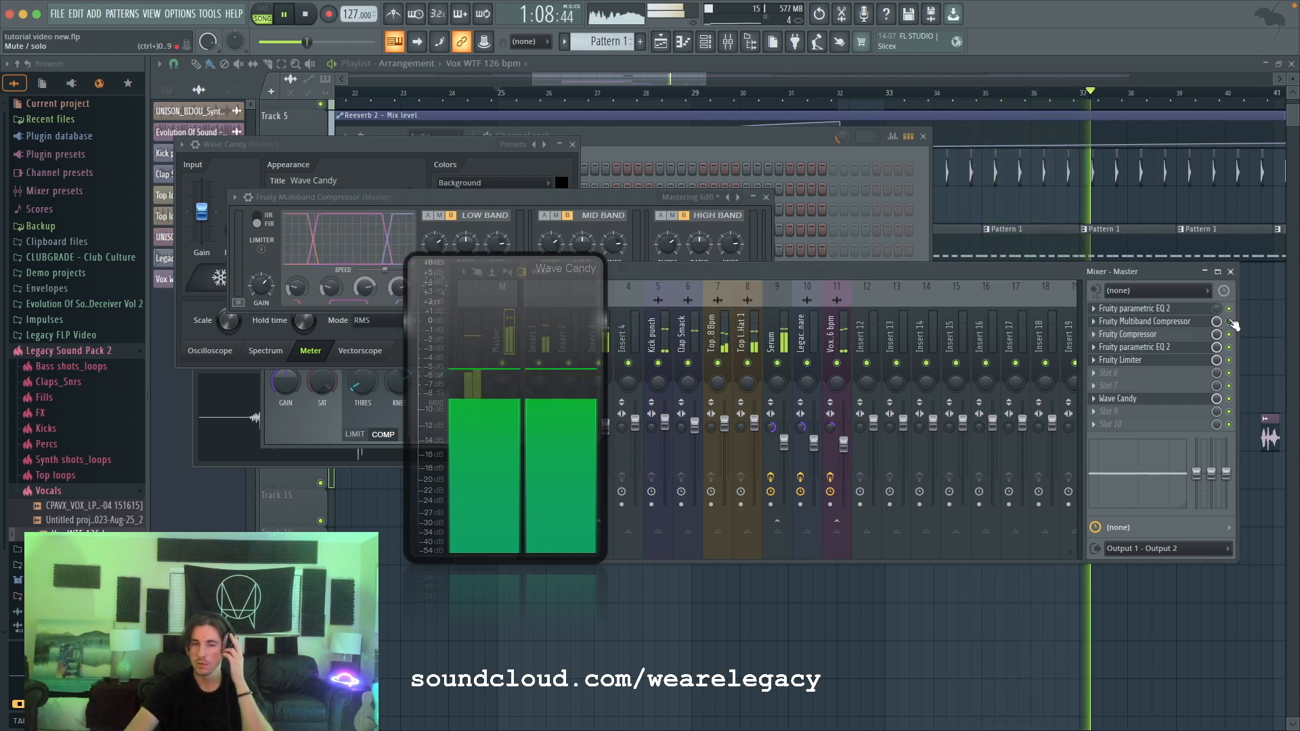
pyautogui.doubleClick(1202, 322)
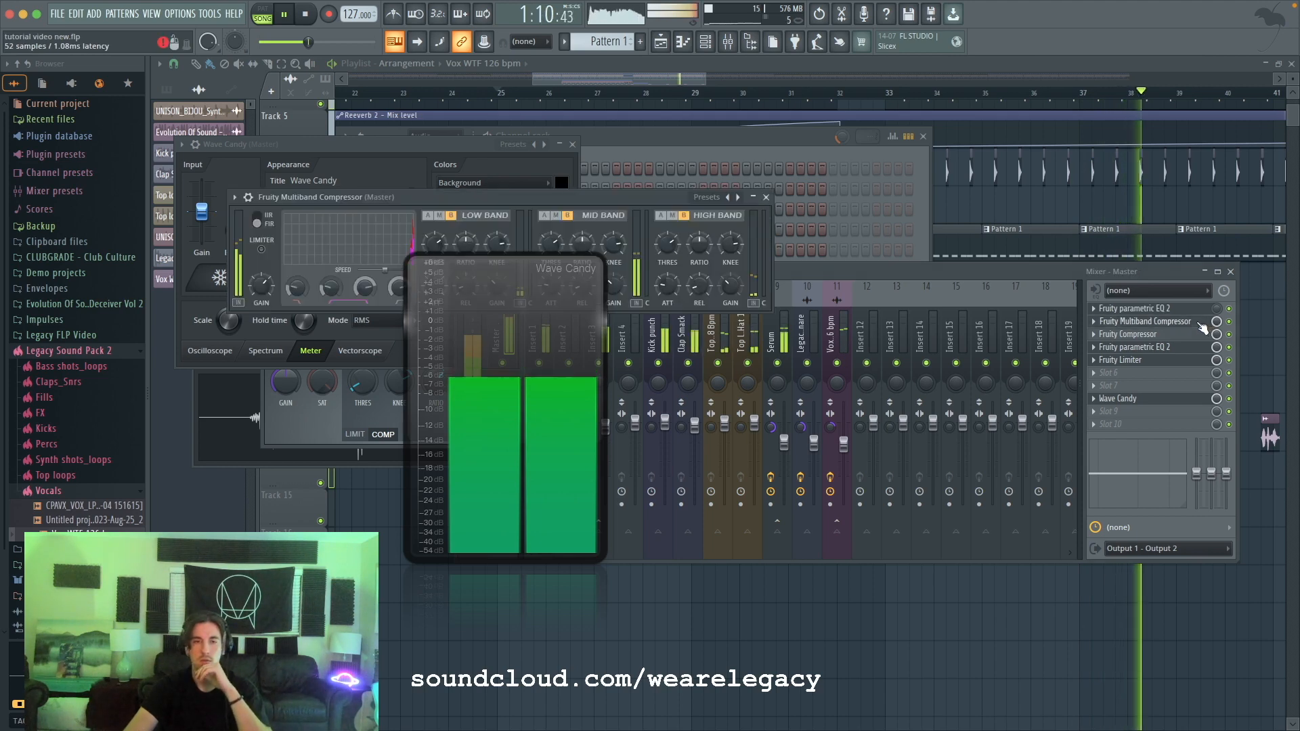
pyautogui.moveTo(459, 327); pyautogui.dragTo(544, 408)
pyautogui.click(263, 218)
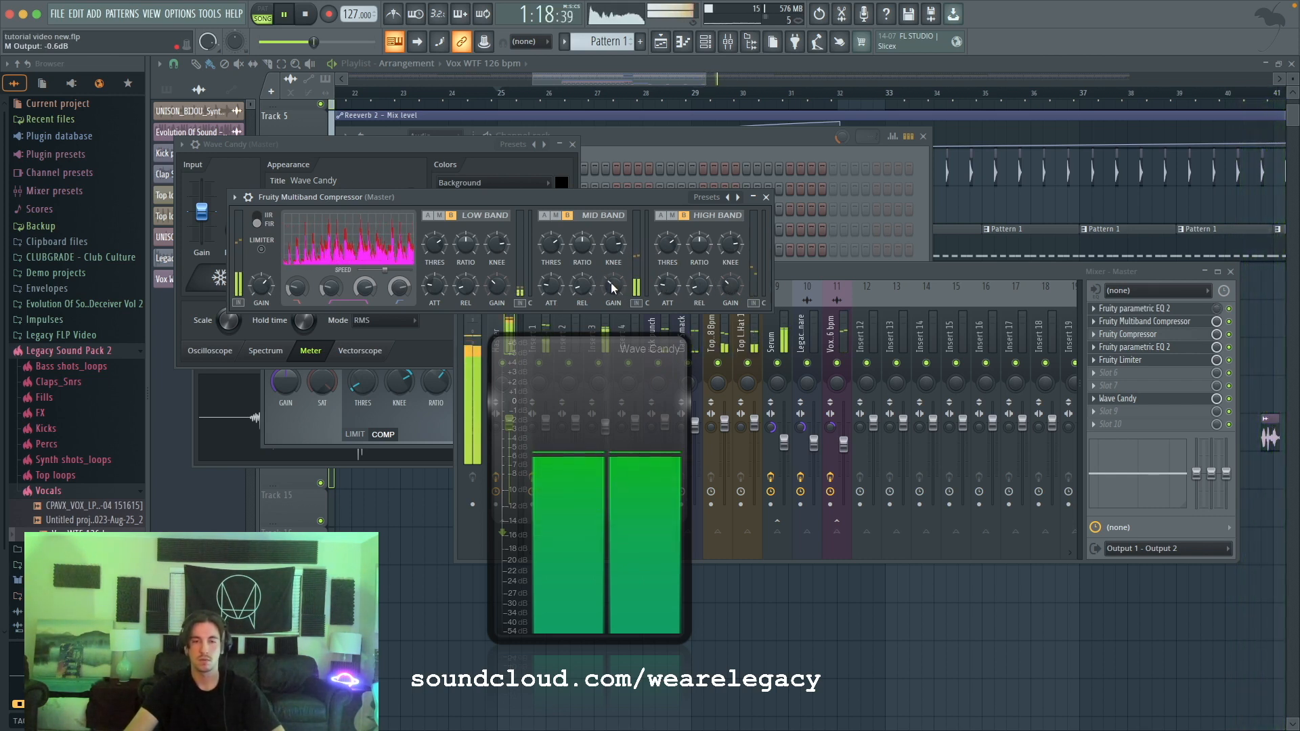
# Step: Move the Wave Candy meter clear of the faders and raise the Kick punch mixer track to 104% (1.0 dB)
pyautogui.click(841, 270)
pyautogui.moveTo(642, 378); pyautogui.dragTo(658, 477)
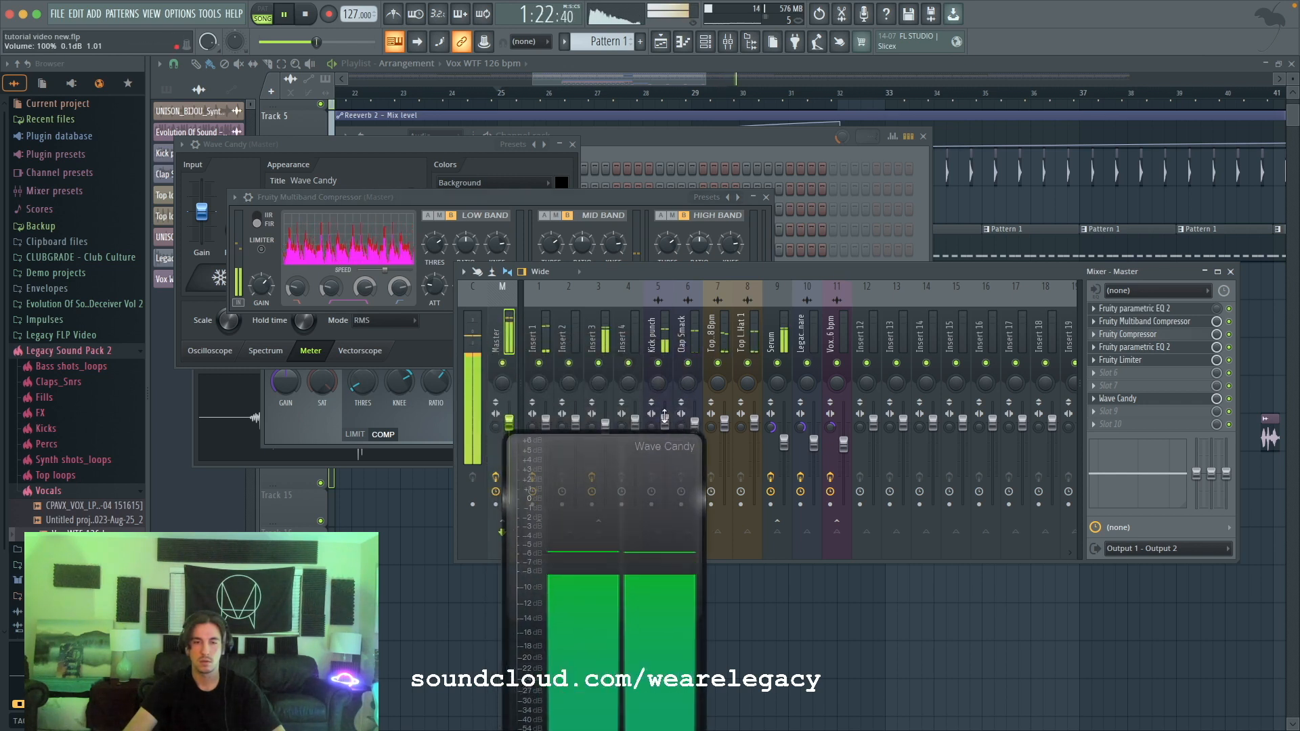
pyautogui.click(665, 420)
pyautogui.moveTo(665, 416); pyautogui.dragTo(665, 414)
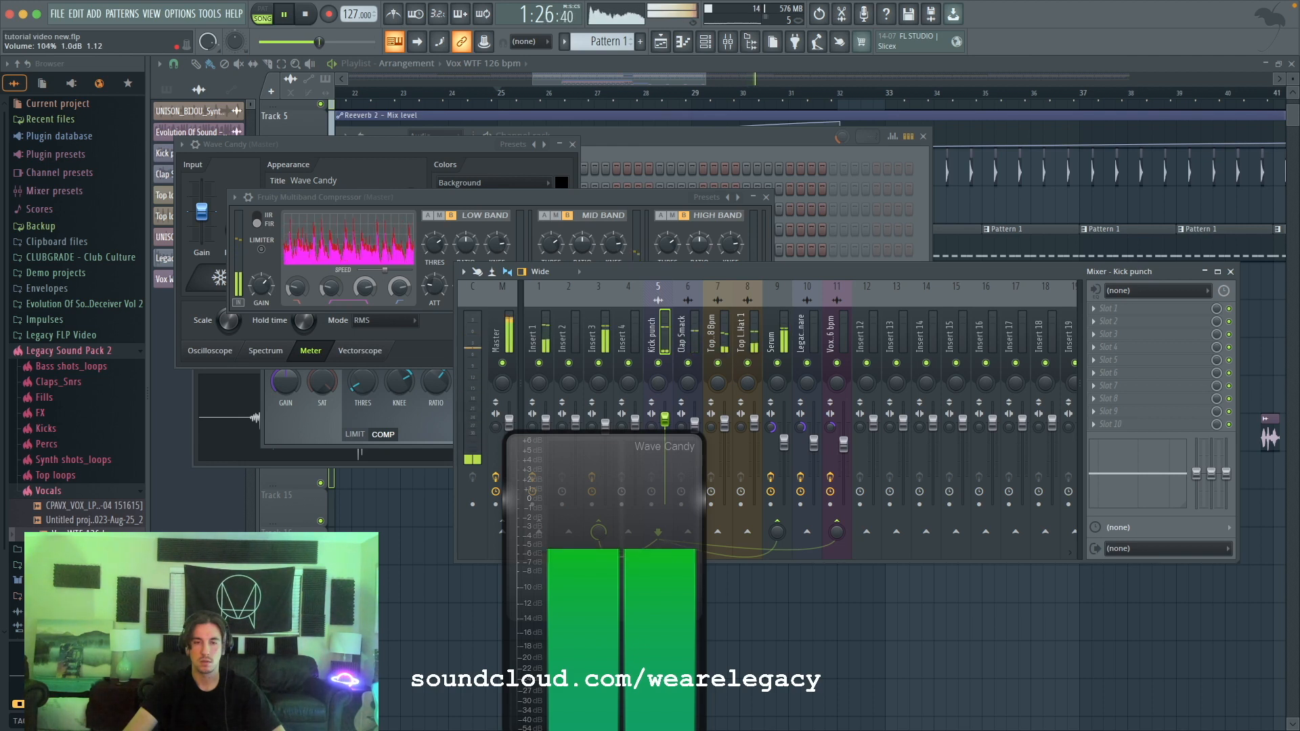
# Step: Check the Master's Fruity Compressor settings during playback and stop the song
pyautogui.click(512, 339)
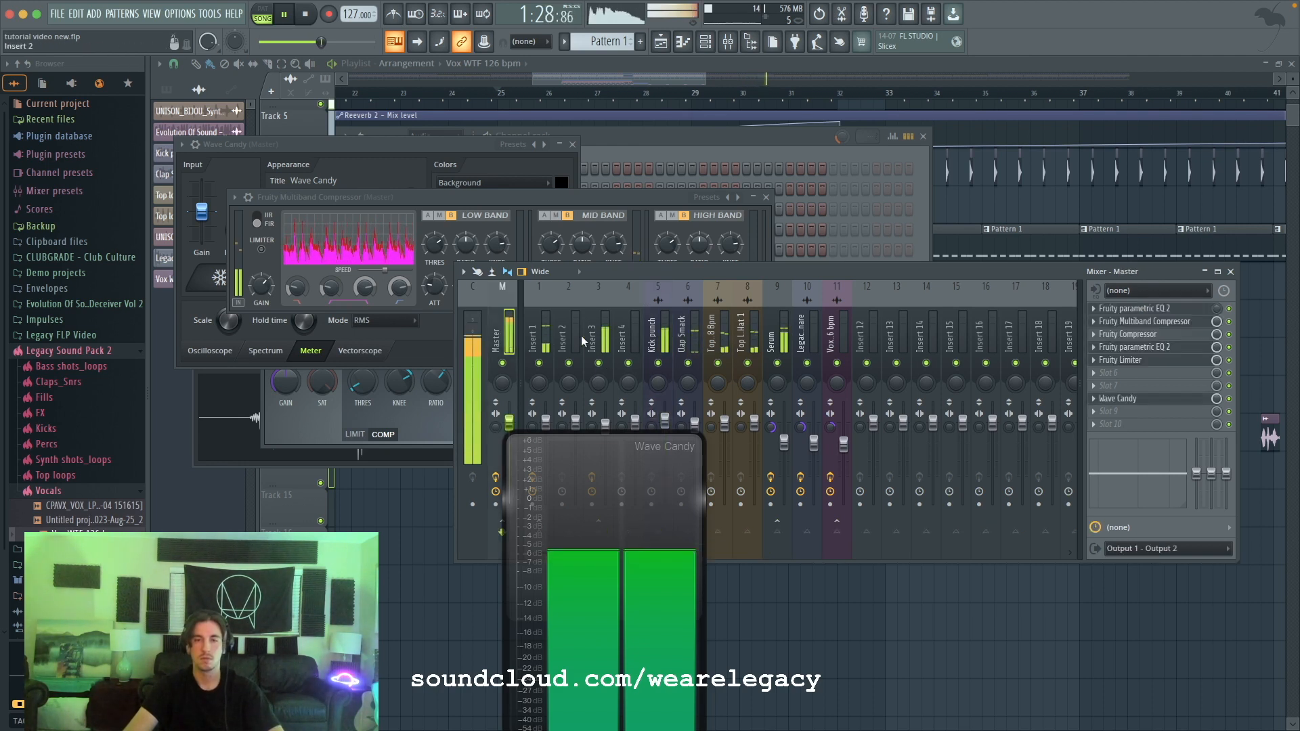
pyautogui.click(1184, 336)
pyautogui.click(1184, 336)
pyautogui.click(1184, 336)
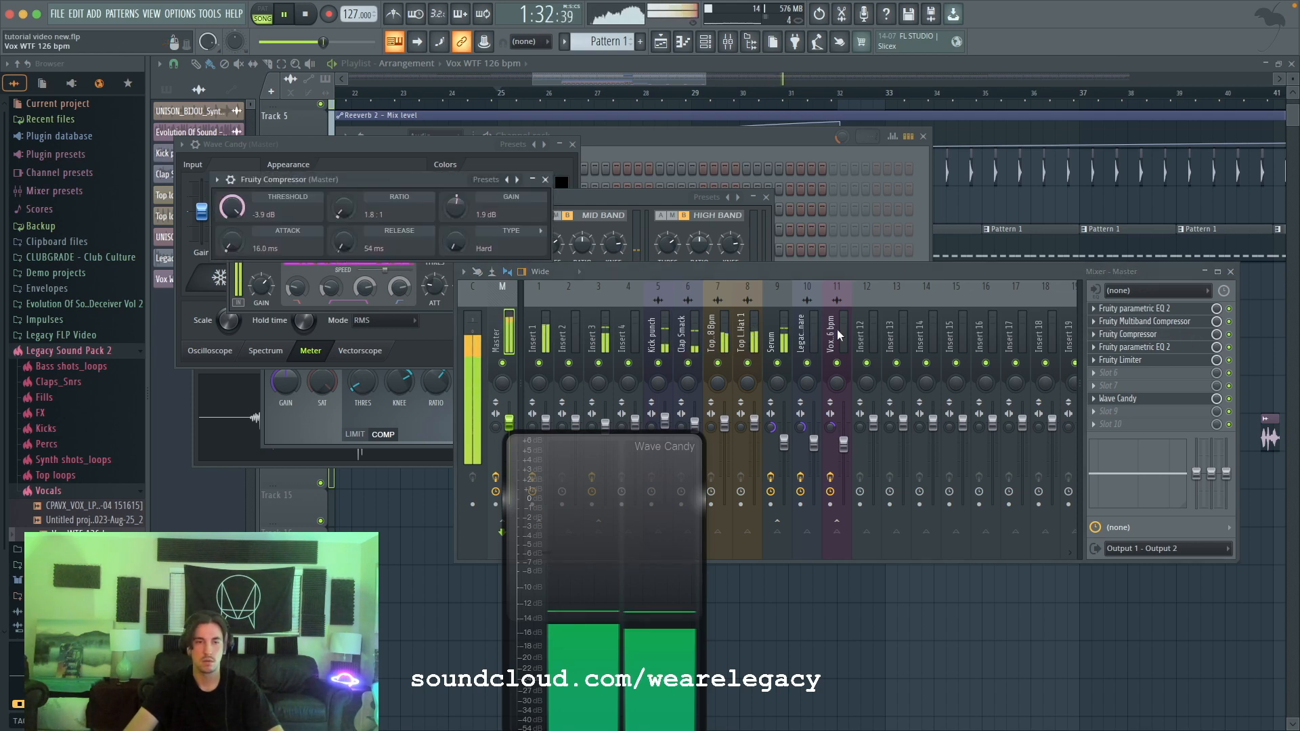
pyautogui.press('space')
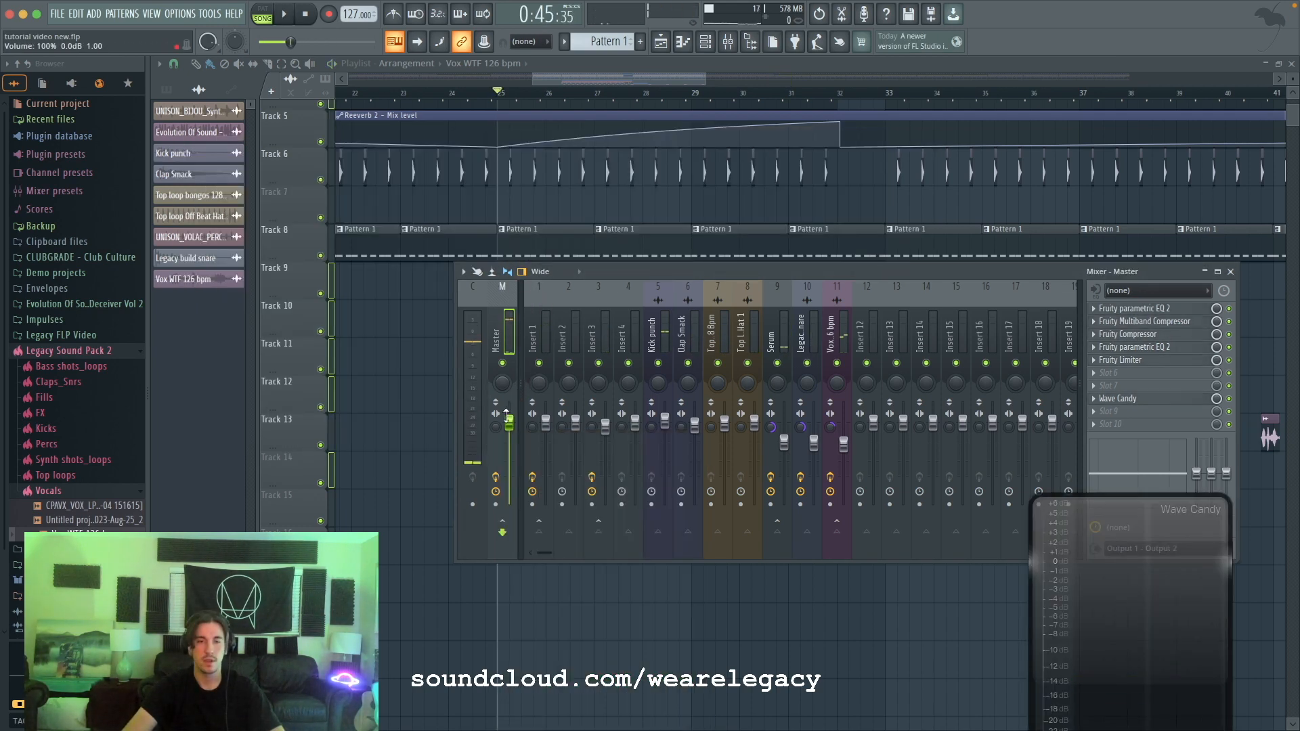
# Step: Reset the Master fader to its default level and move the Wave Candy meter out of the way
pyautogui.rightClick(507, 415)
pyautogui.click(522, 430)
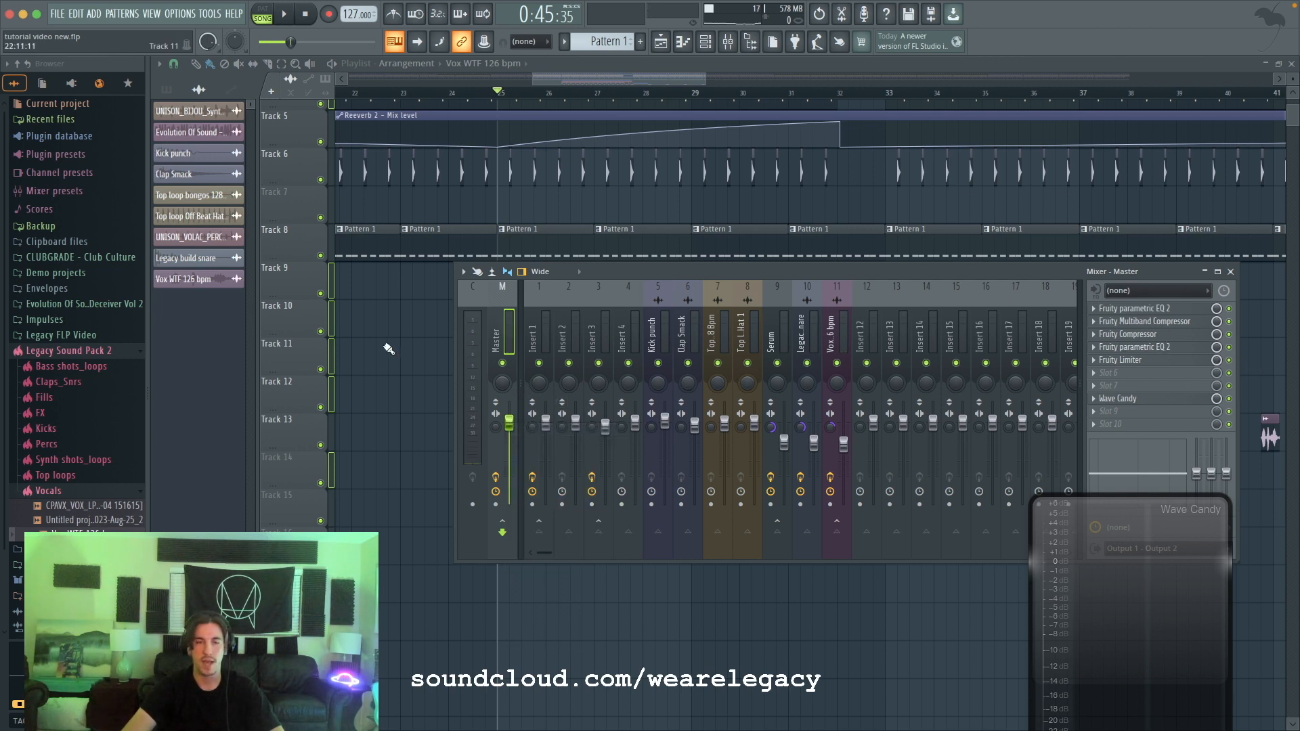
pyautogui.moveTo(1193, 554); pyautogui.dragTo(1185, 584)
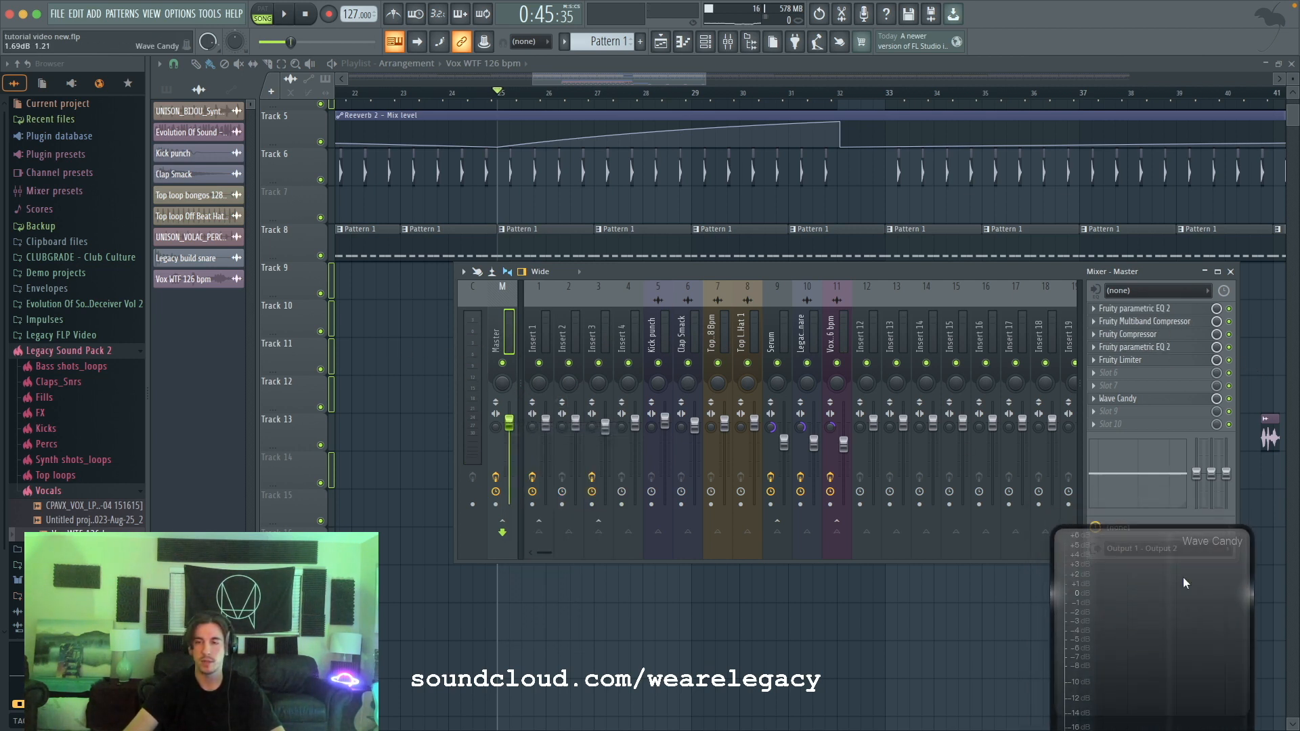
# Step: Examine the Master's effects in order: Parametric EQ 2, Multiband Compressor, Fruity Compressor and the second Parametric EQ 2
pyautogui.click(1145, 311)
pyautogui.click(1144, 311)
pyautogui.click(1148, 311)
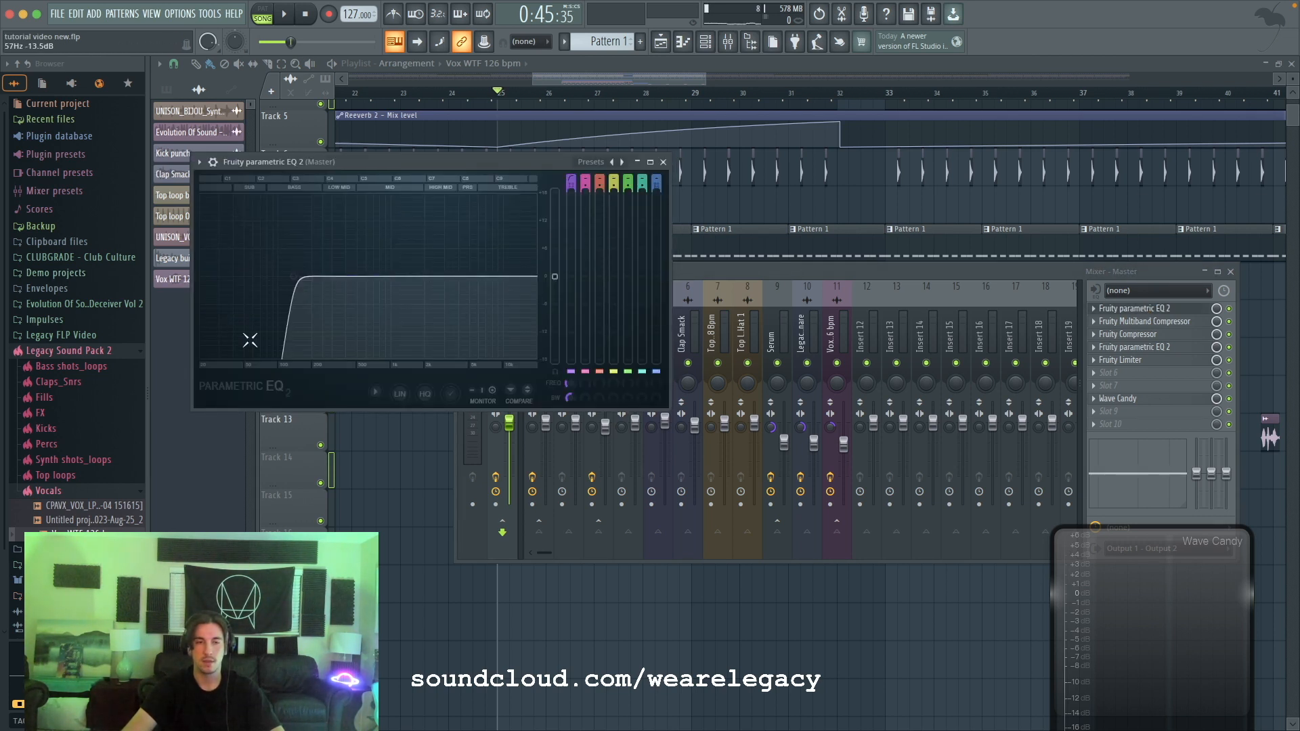
pyautogui.click(1191, 323)
pyautogui.click(1191, 323)
pyautogui.click(1190, 323)
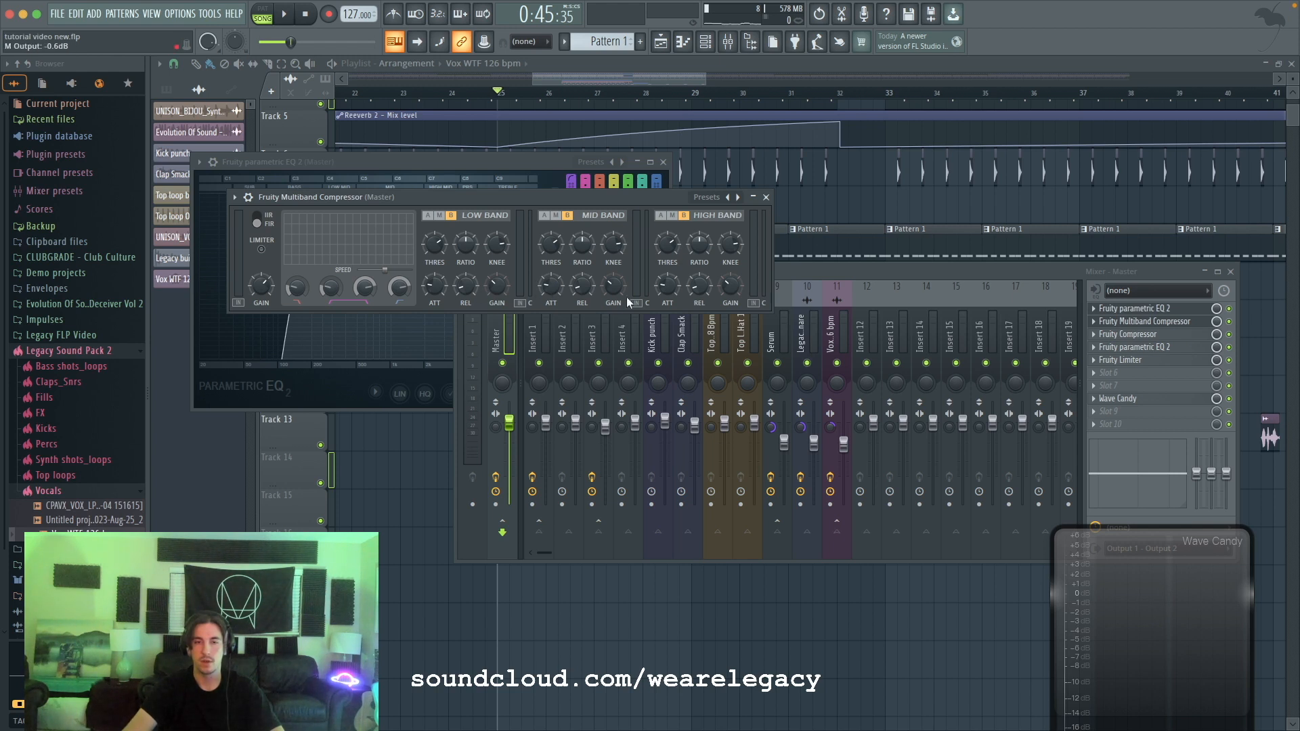
pyautogui.click(1140, 337)
pyautogui.click(1141, 337)
pyautogui.click(1140, 337)
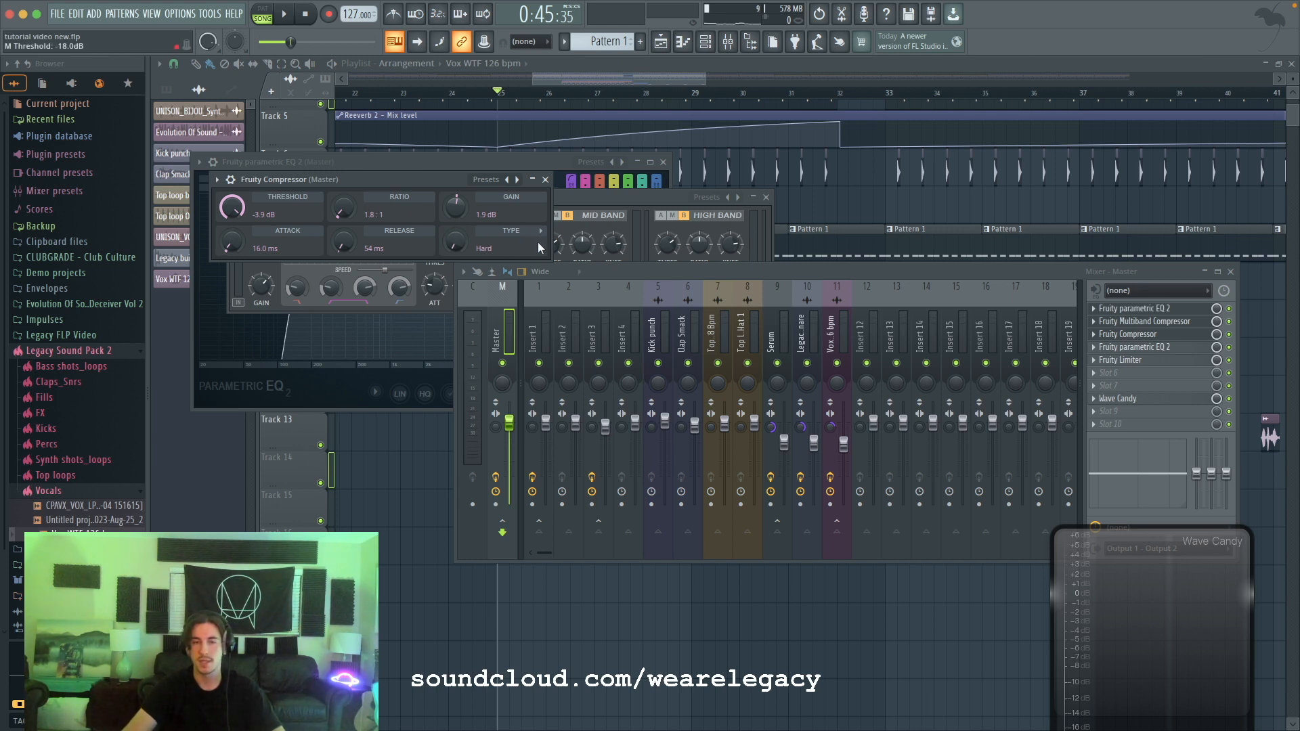
pyautogui.click(1179, 350)
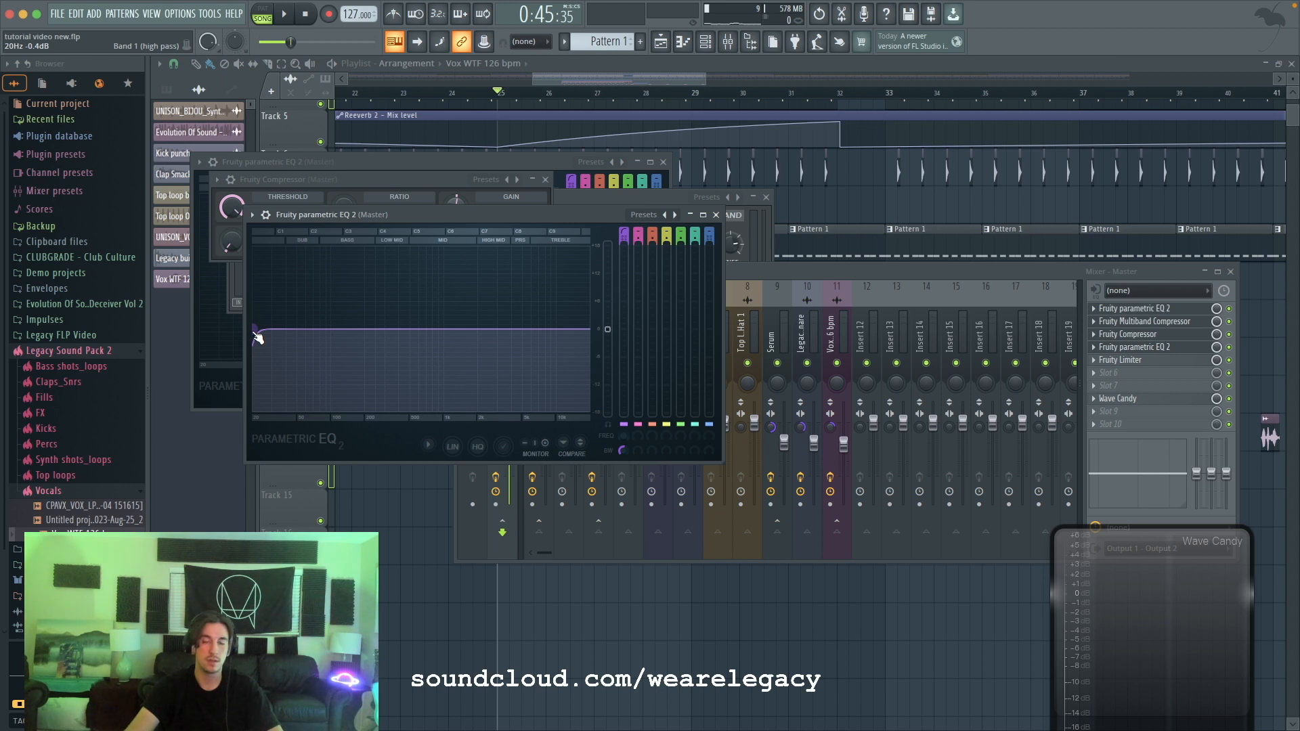
pyautogui.click(1043, 280)
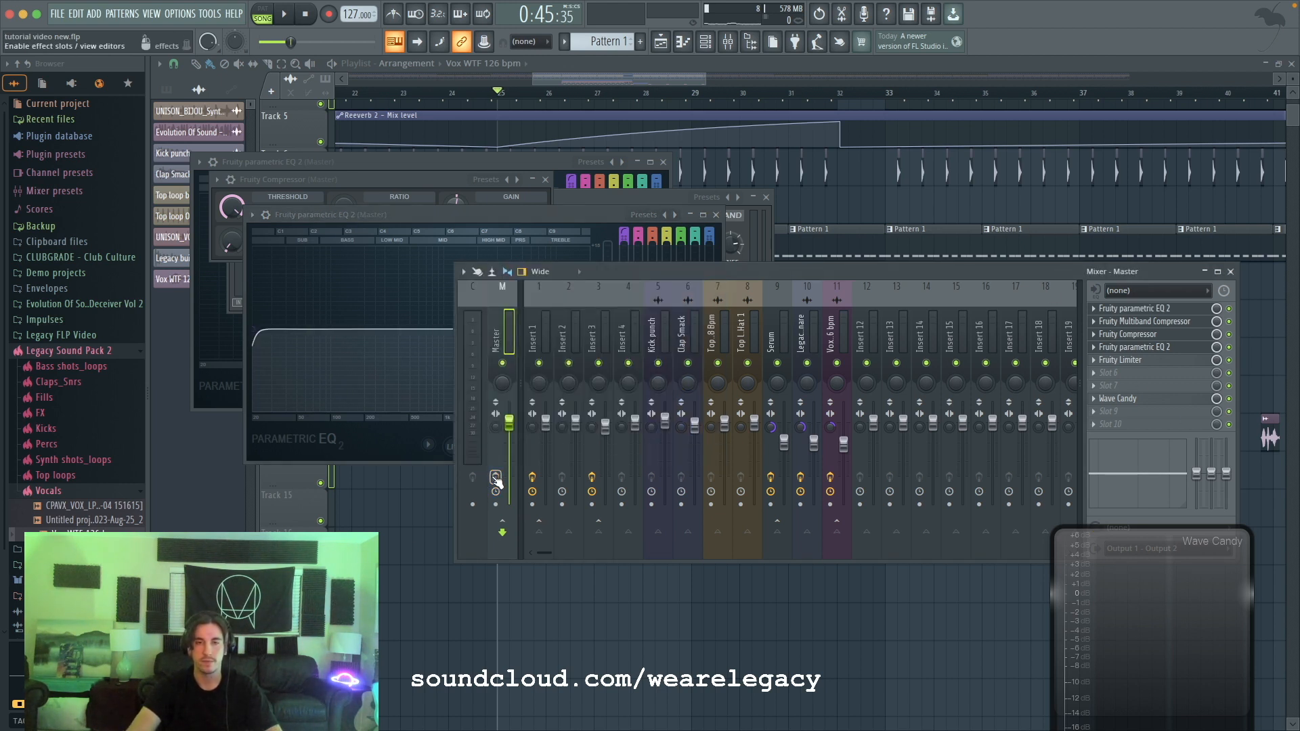
# Step: Play the start of the build-up to compare the Master with and without its effects
pyautogui.press('space')
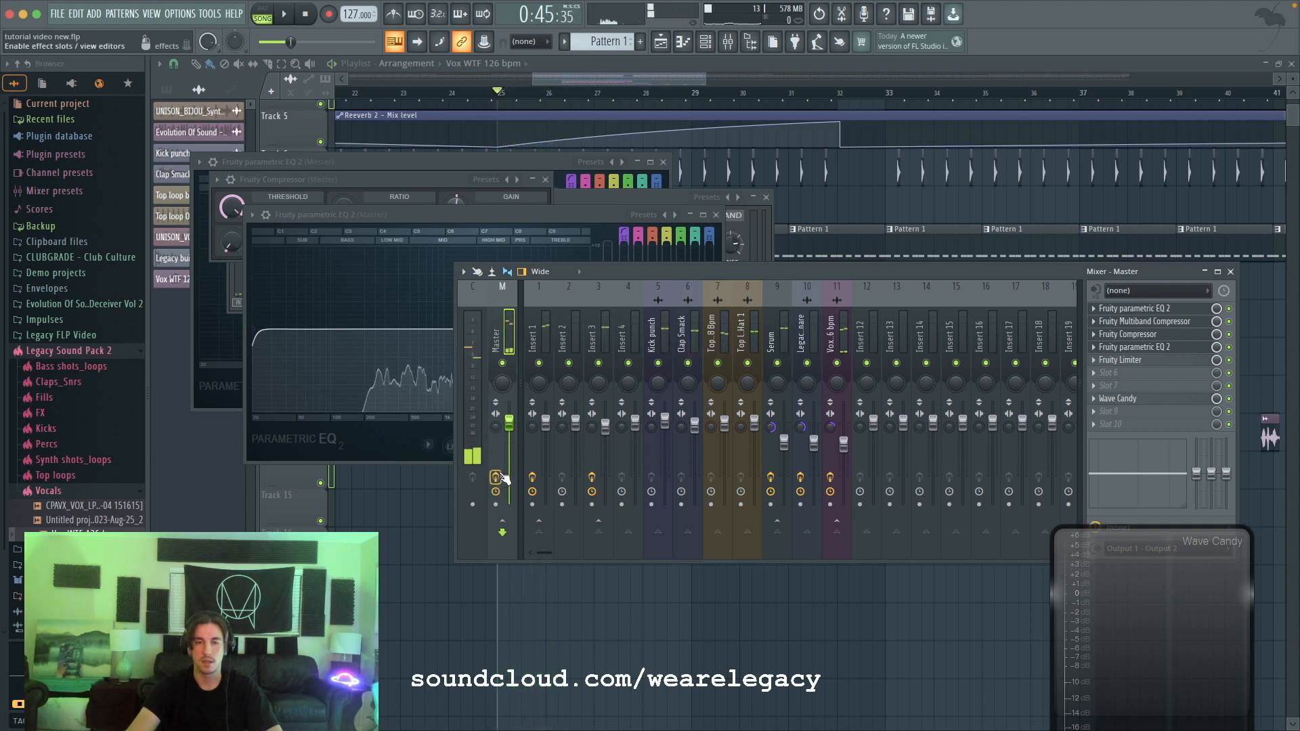
pyautogui.press('space')
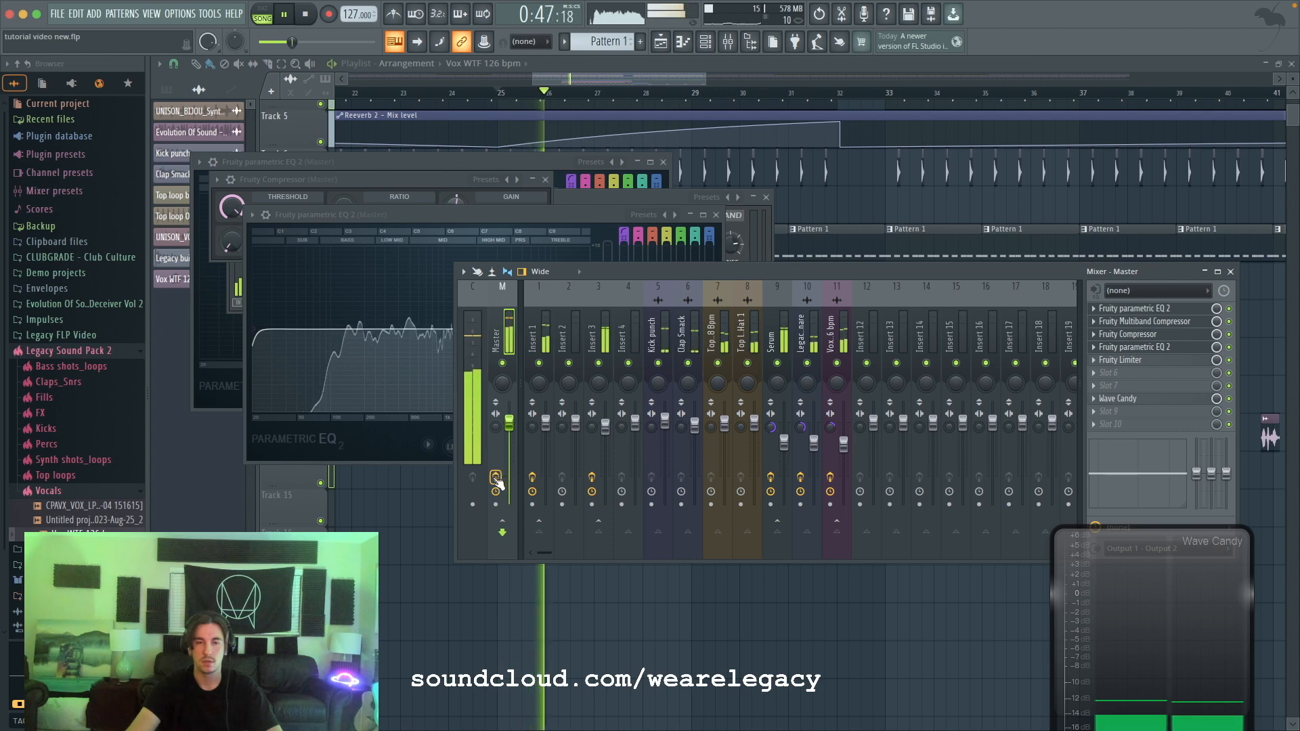
pyautogui.press('space')
# Step: Place the playhead just before bar 33 and look over the mixer and channel rack
pyautogui.click(880, 95)
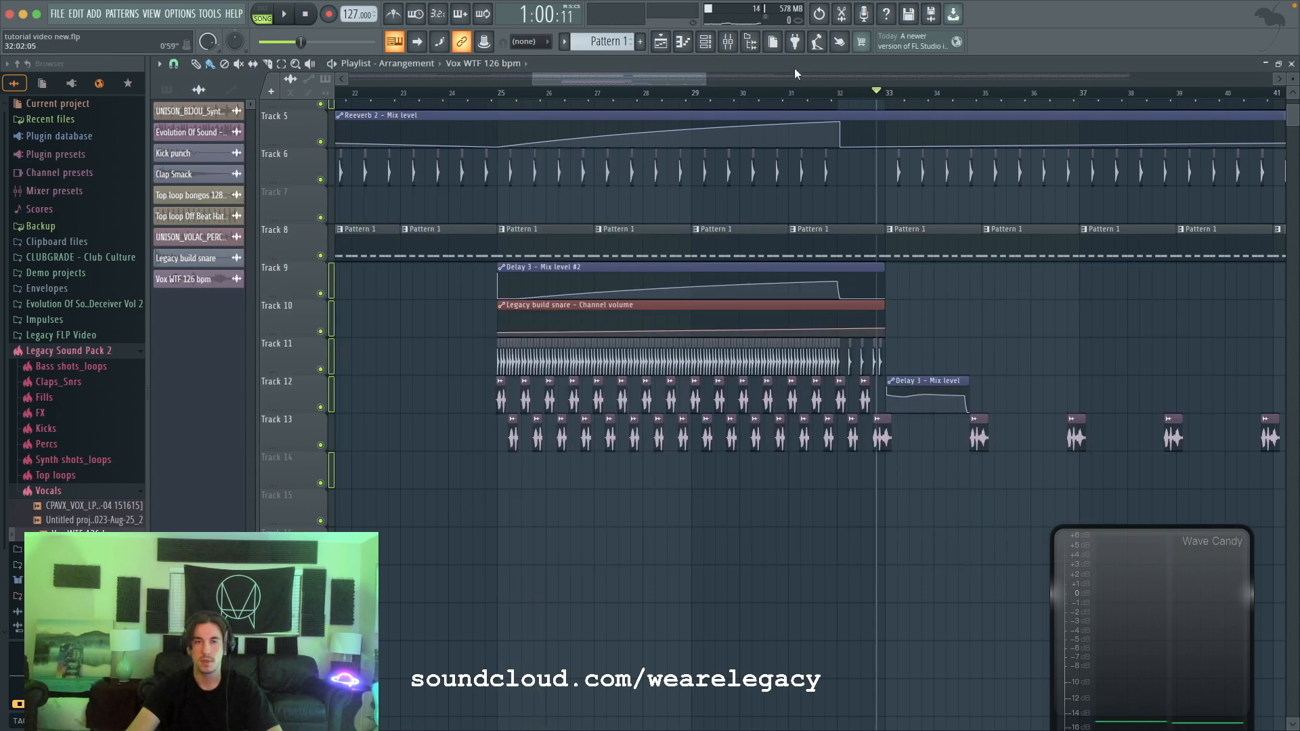
pyautogui.click(719, 45)
pyautogui.click(705, 42)
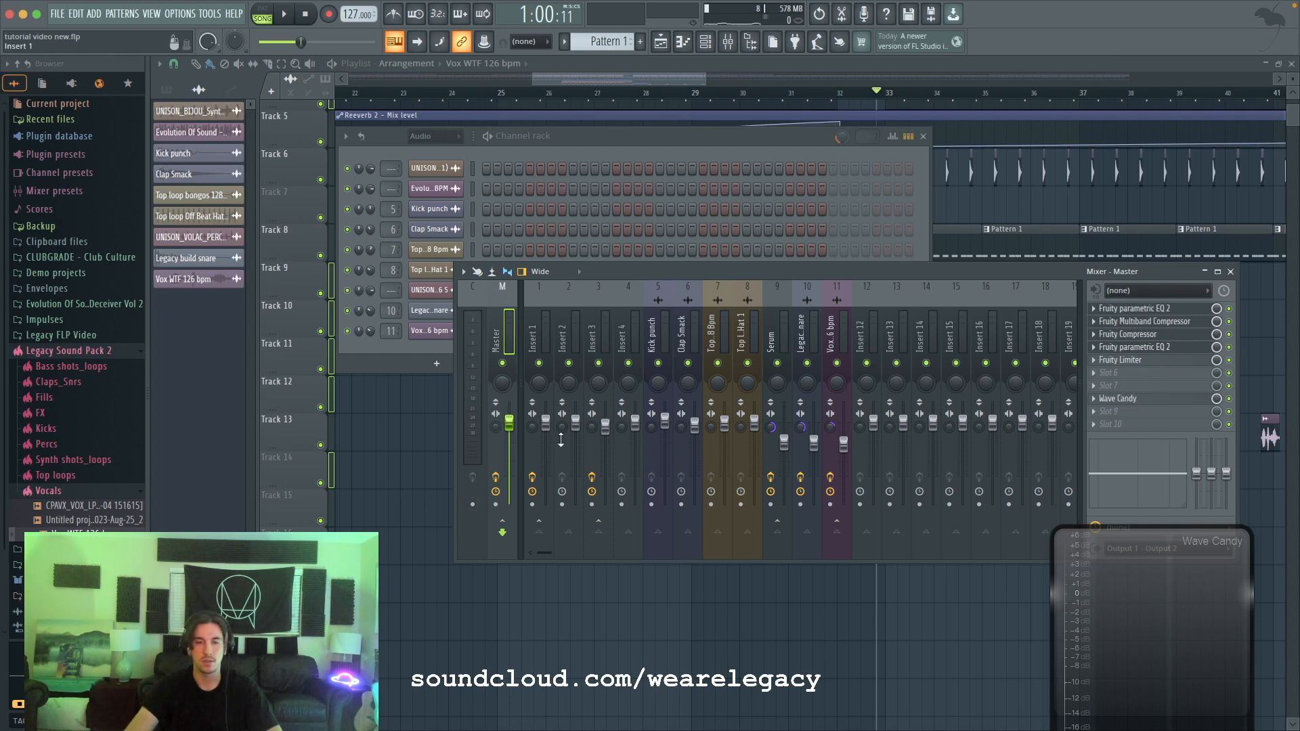
pyautogui.click(794, 194)
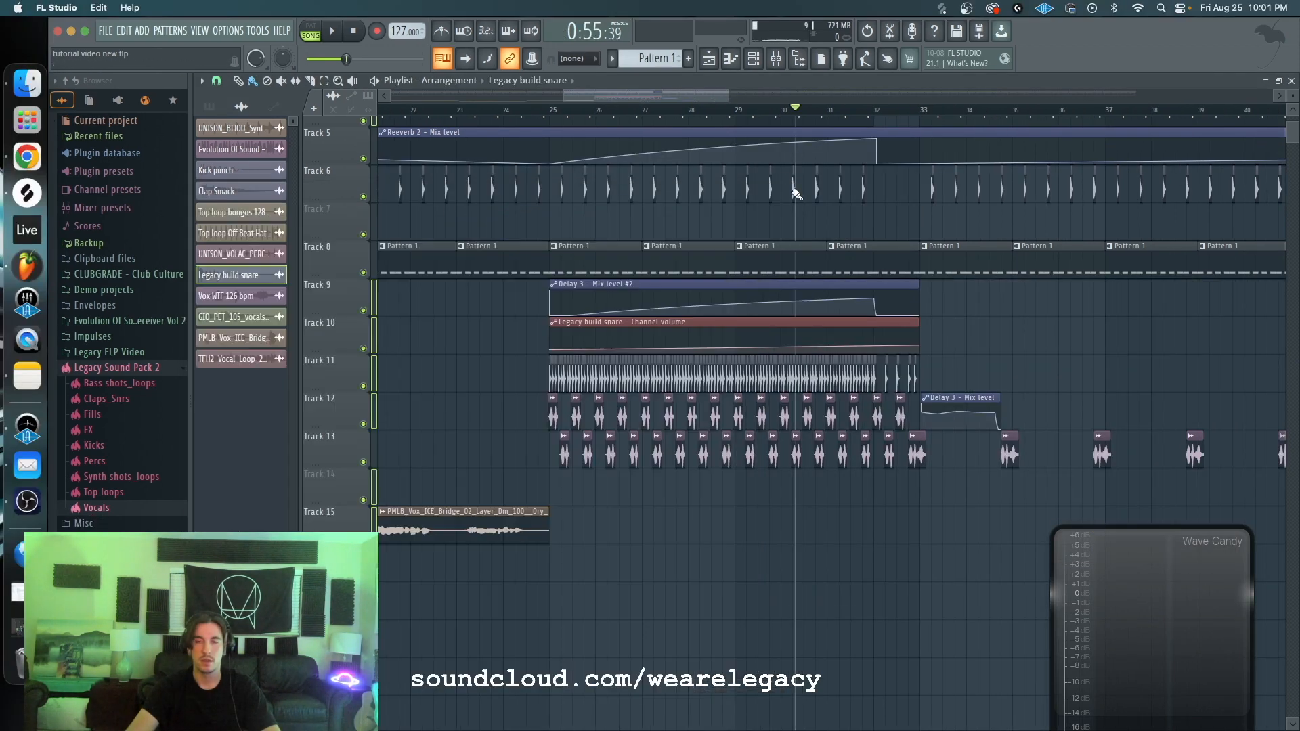
pyautogui.moveTo(677, 95); pyautogui.dragTo(721, 98)
pyautogui.scroll(-6, 644, 232)
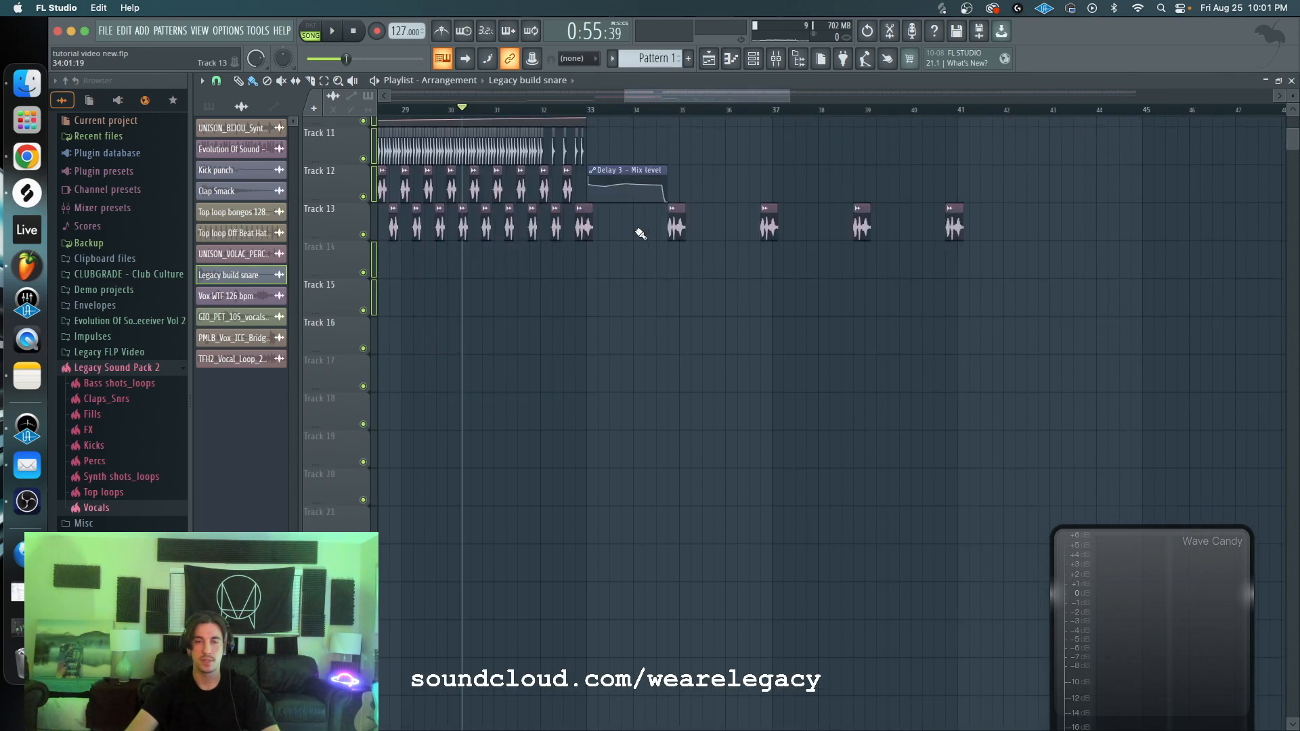
pyautogui.scroll(10, 635, 231)
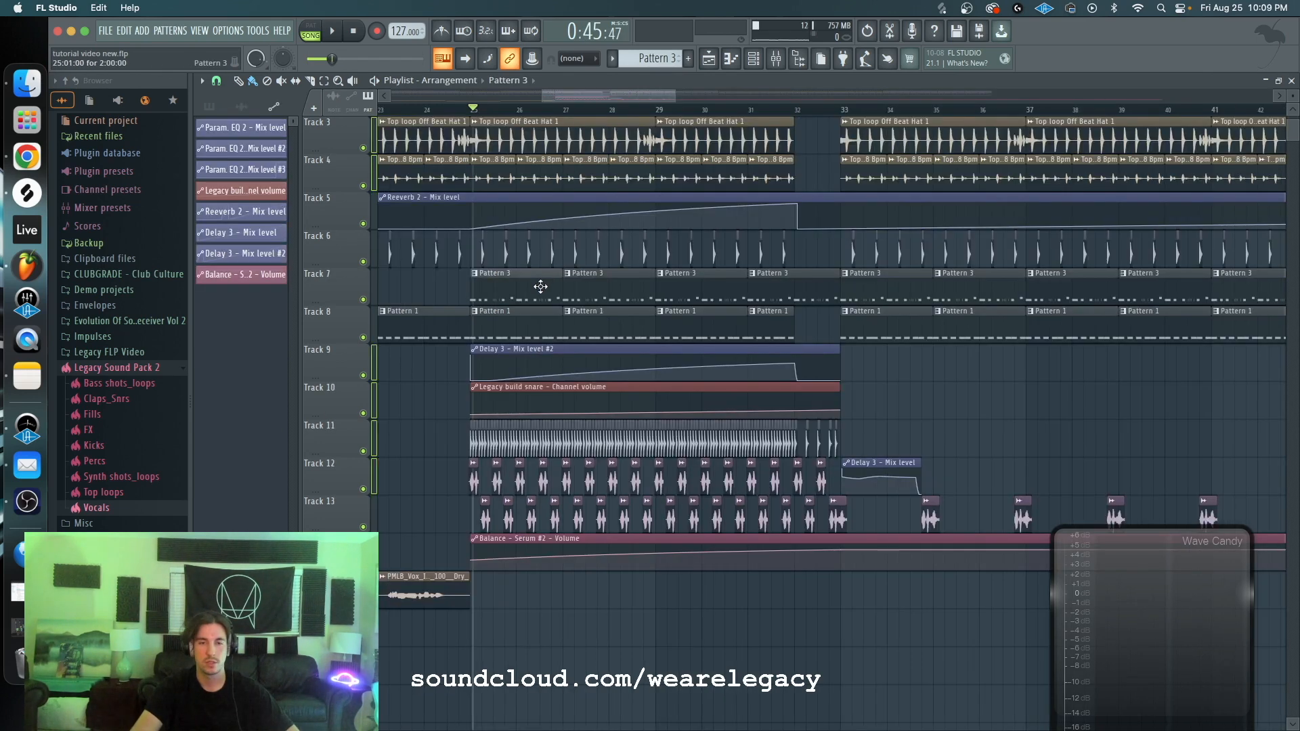
# Step: Review Pattern 3's notes in the piano roll and inspect the Fruity Limiter and Fruity Parametric EQ 2 on the Serum #2 mixer track
pyautogui.doubleClick(607, 263)
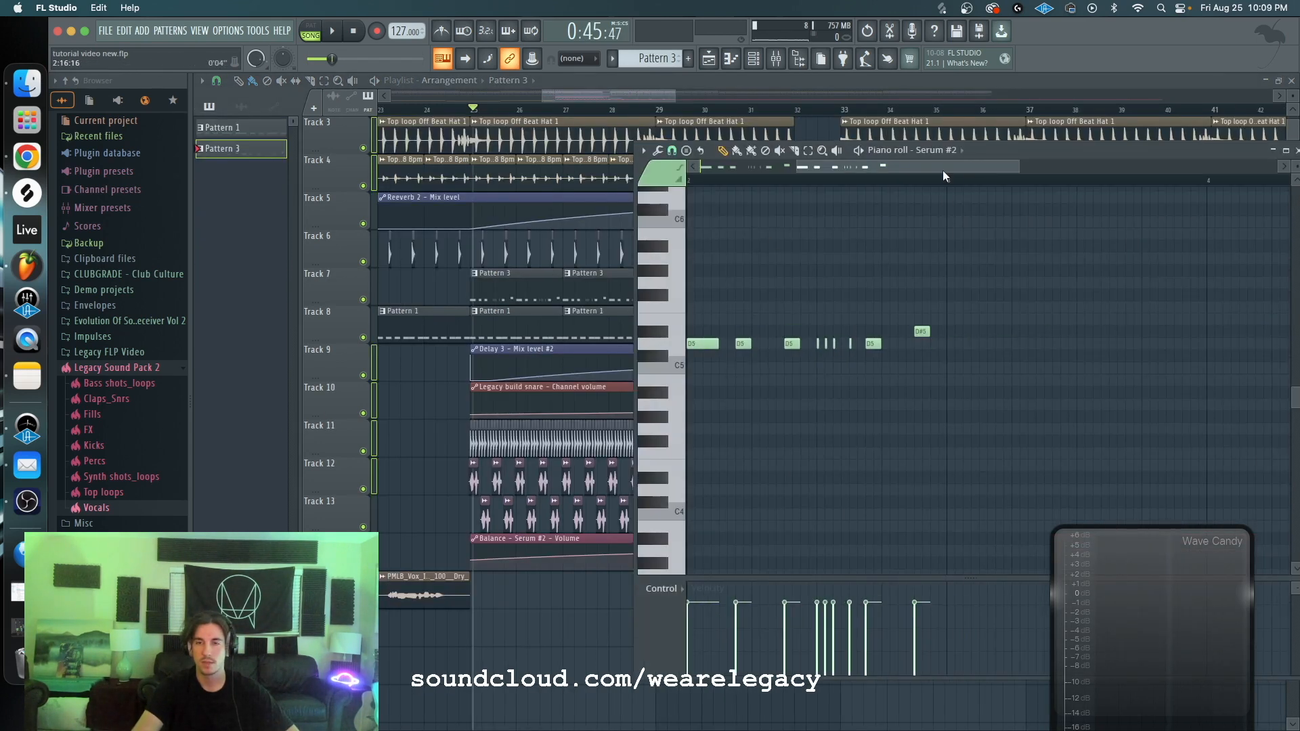
pyautogui.moveTo(947, 176); pyautogui.dragTo(697, 159)
pyautogui.click(776, 59)
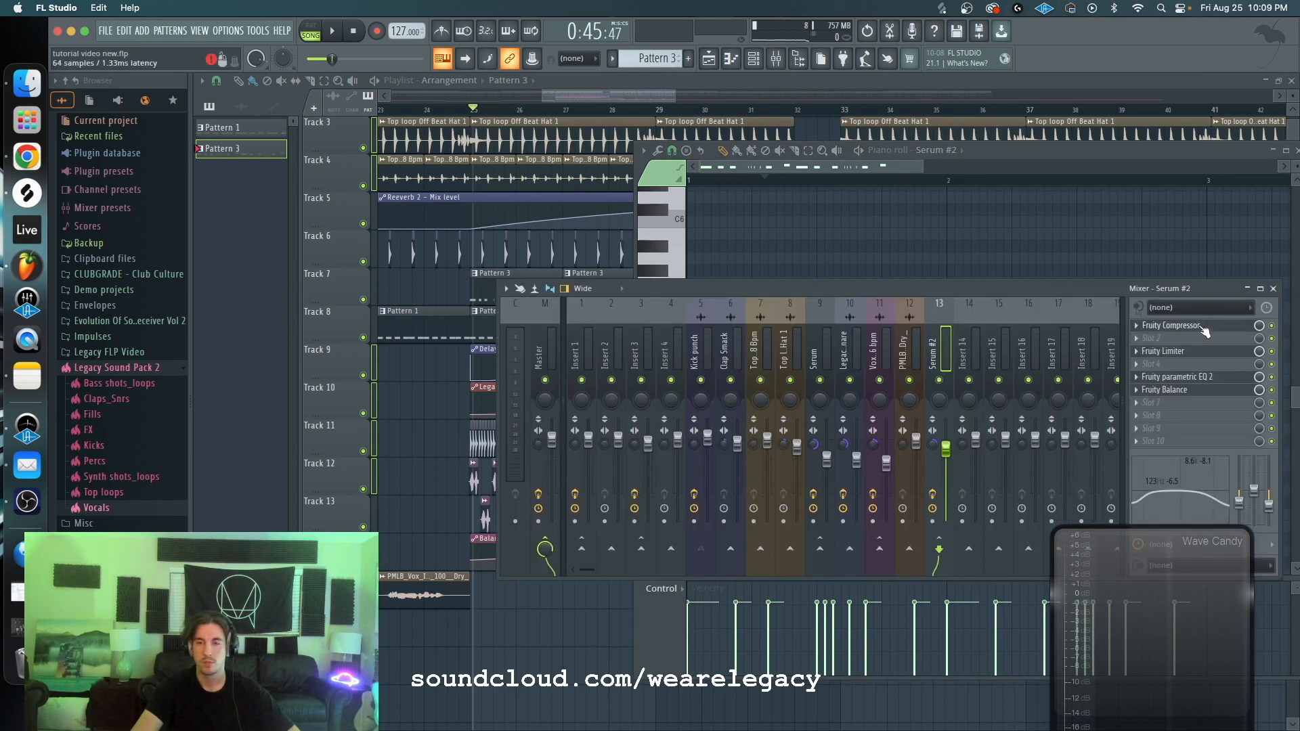
pyautogui.click(1199, 352)
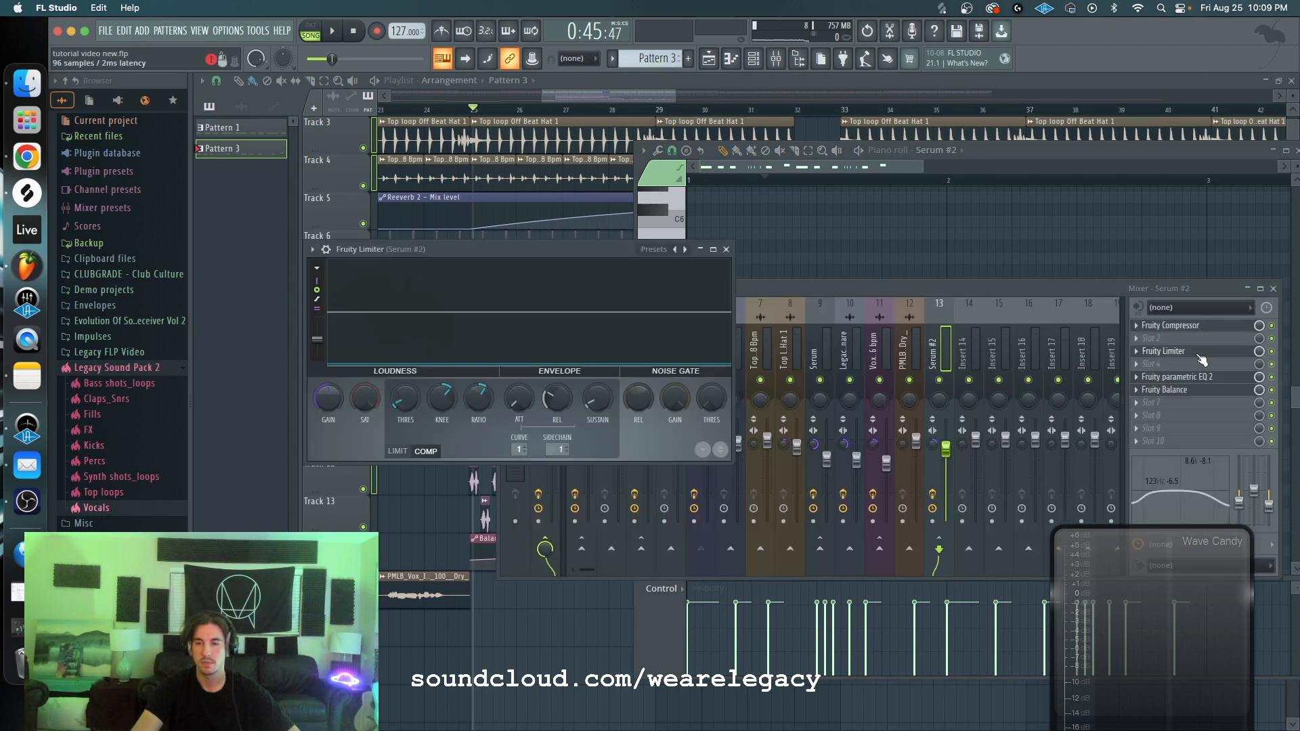
pyautogui.click(1232, 381)
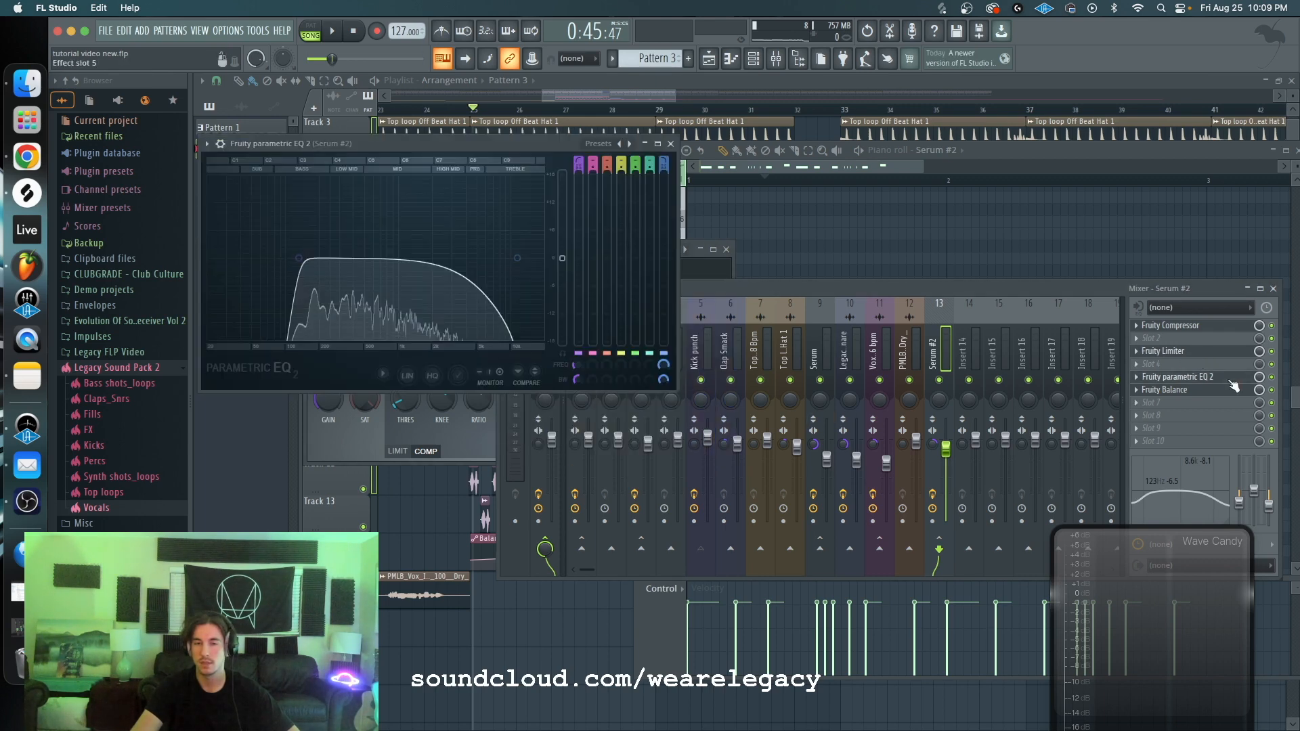
pyautogui.click(1232, 381)
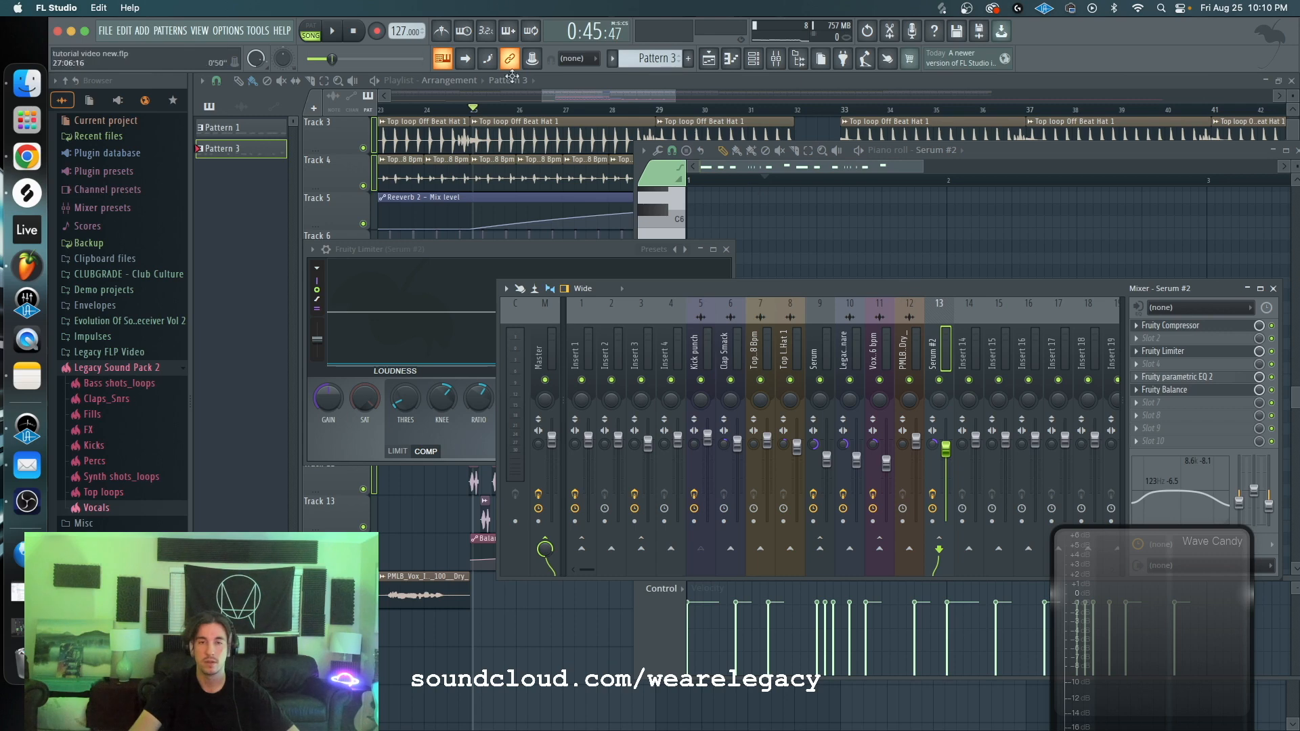
# Step: Play the transition into the drop at bar 33 while watching the mixer levels, including Serum #2
pyautogui.moveTo(604, 99); pyautogui.dragTo(632, 97)
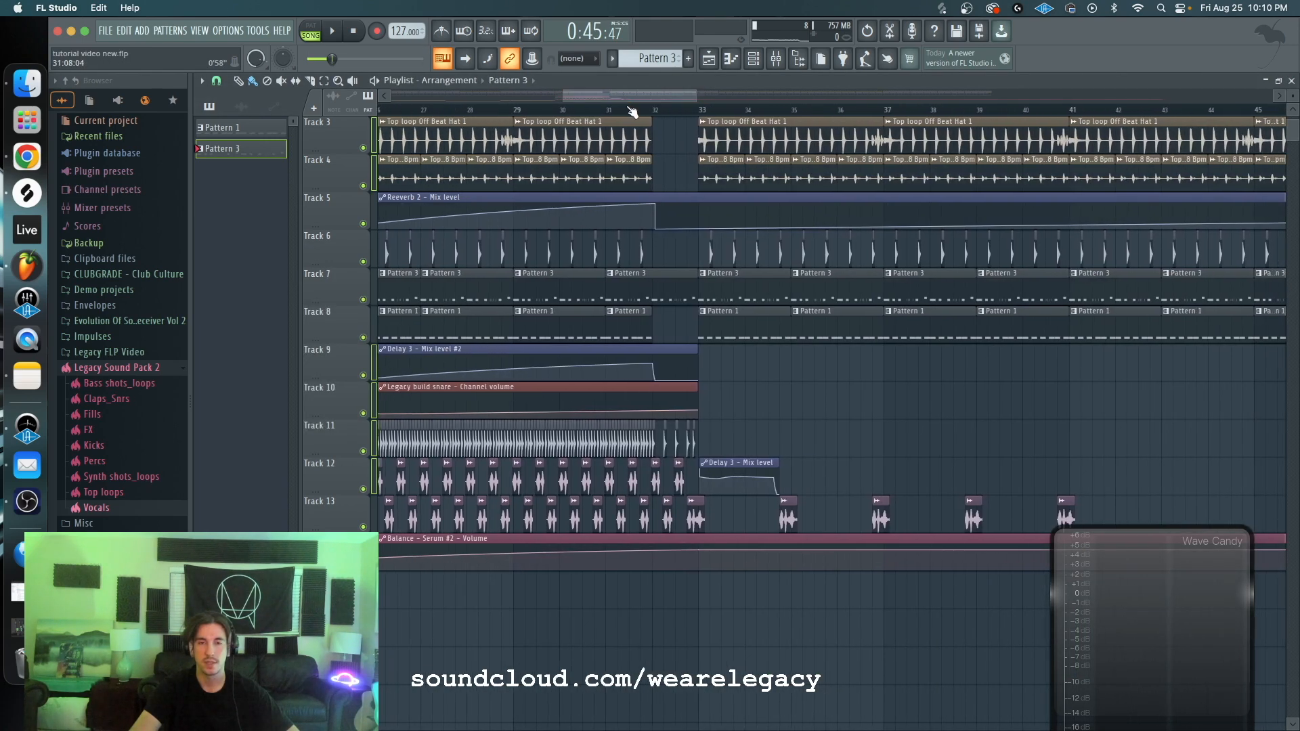
pyautogui.press('space')
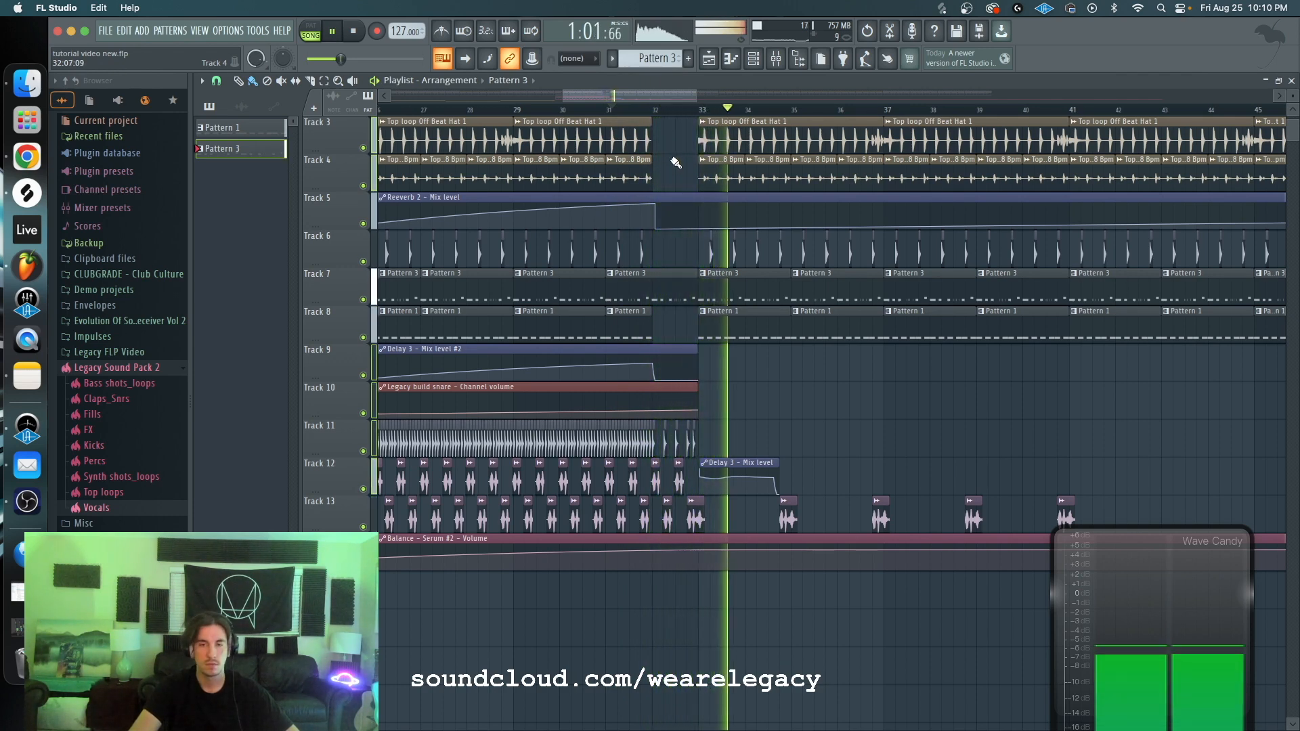
pyautogui.press('F9')
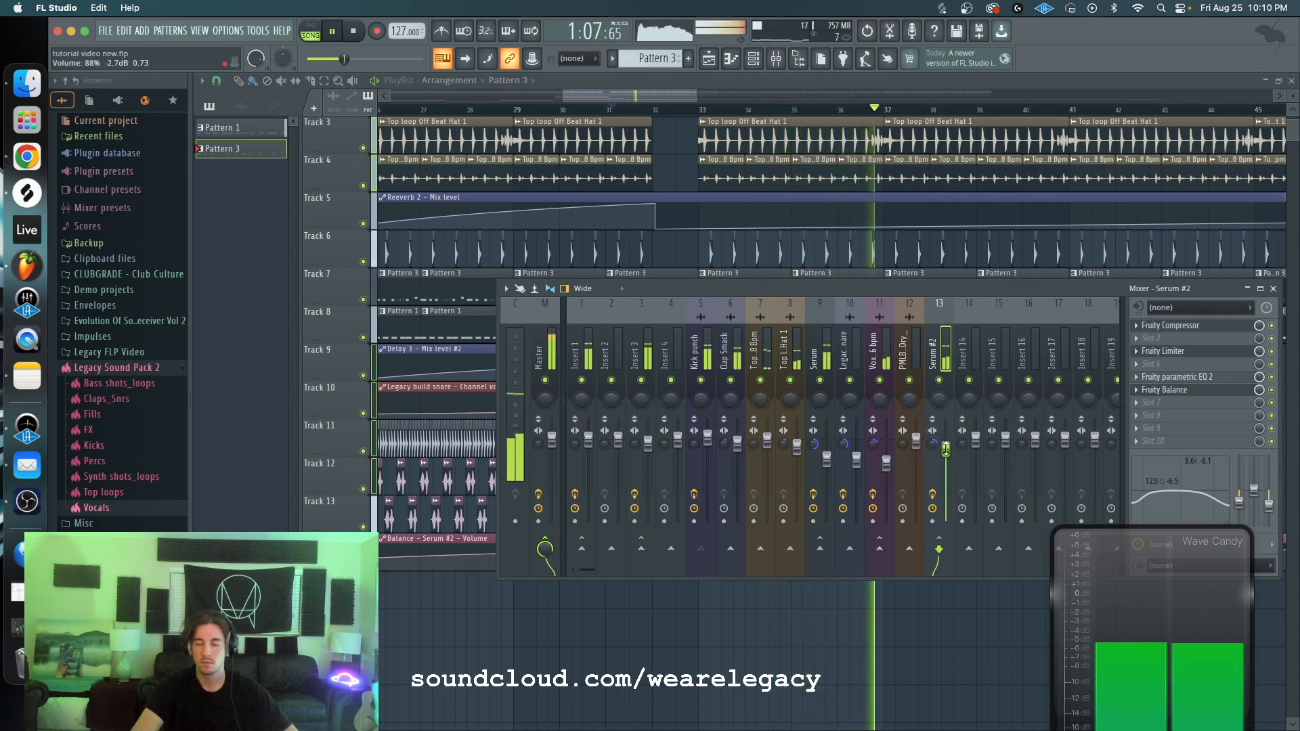
pyautogui.press('space')
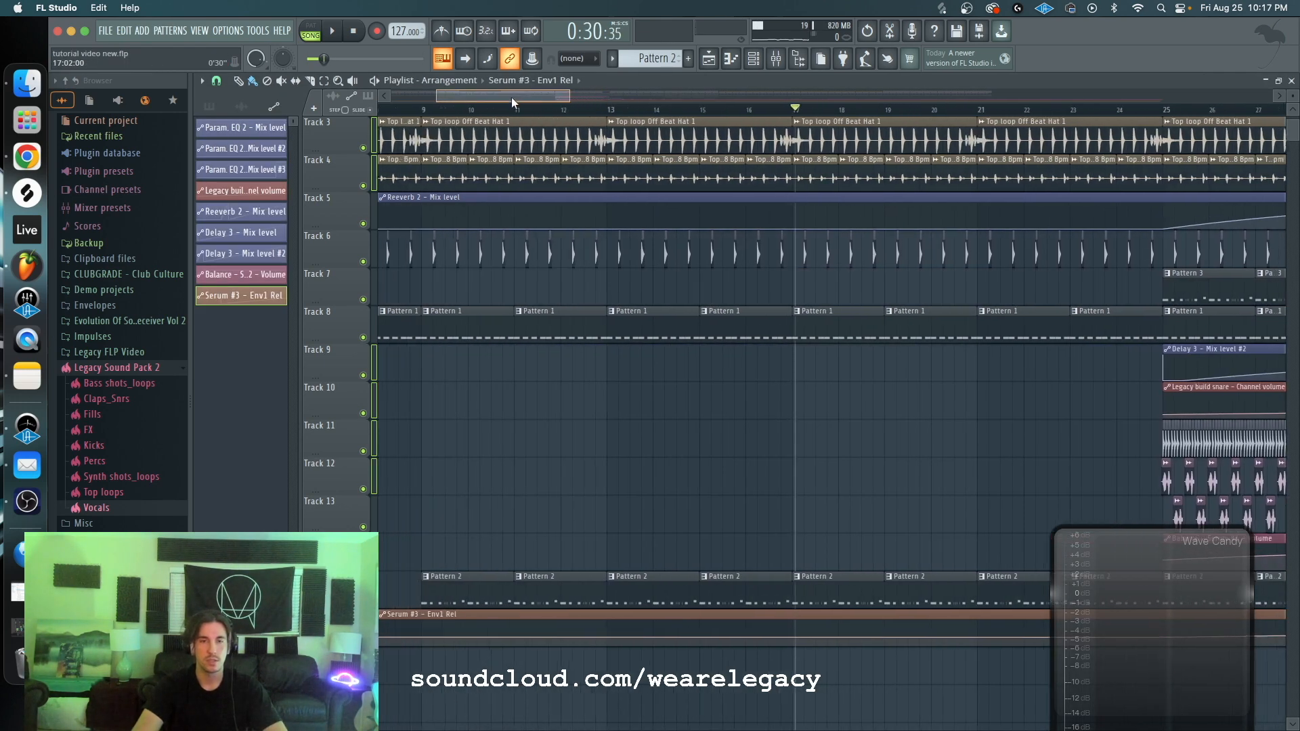
# Step: Review Pattern 2's Serum #3 notes, play the section from bar 9 and select the Serum #3 mixer track
pyautogui.doubleClick(535, 580)
pyautogui.moveTo(858, 165); pyautogui.dragTo(781, 170)
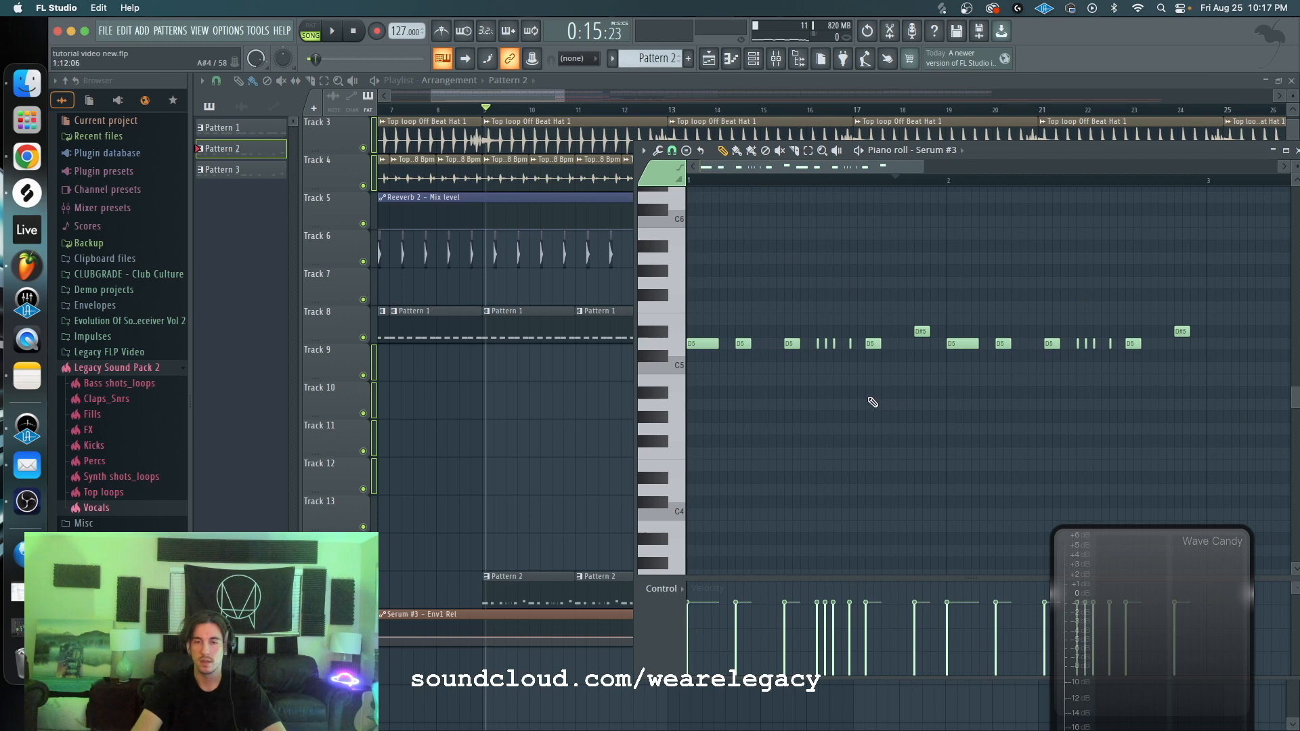
pyautogui.moveTo(489, 99); pyautogui.dragTo(486, 99)
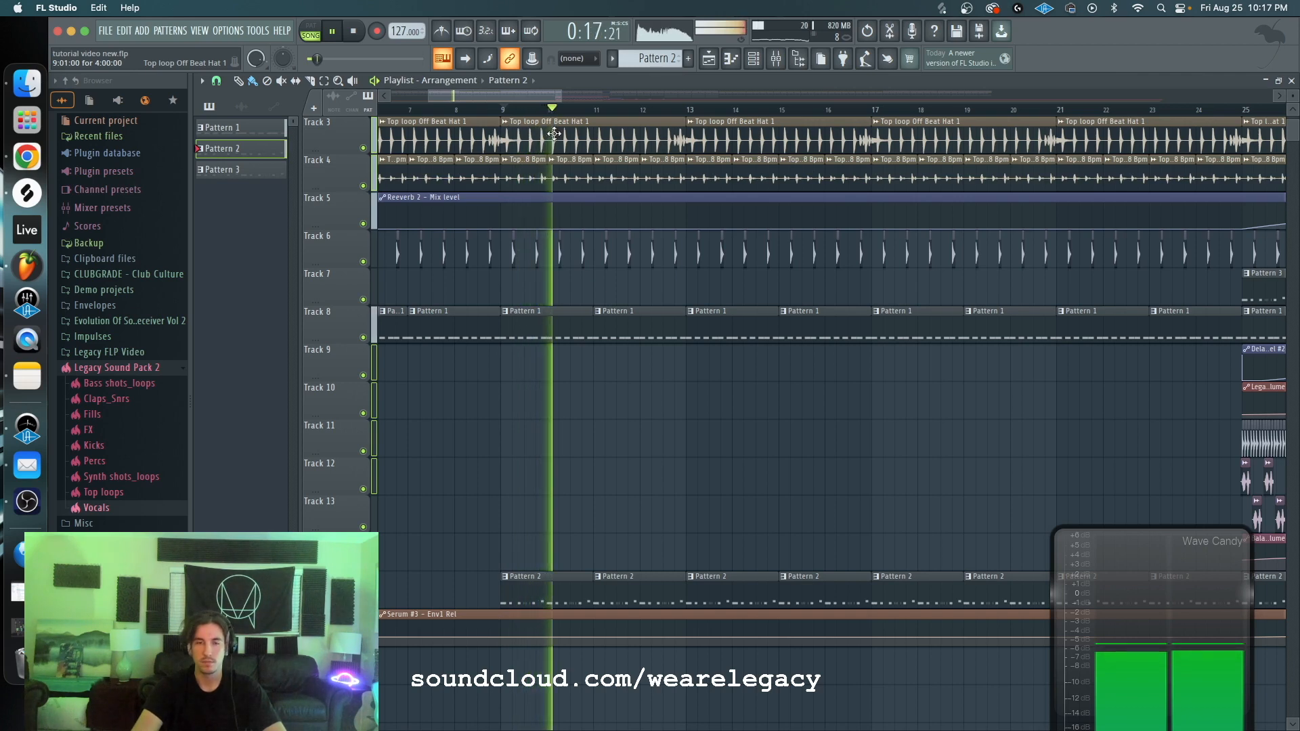
pyautogui.click(776, 59)
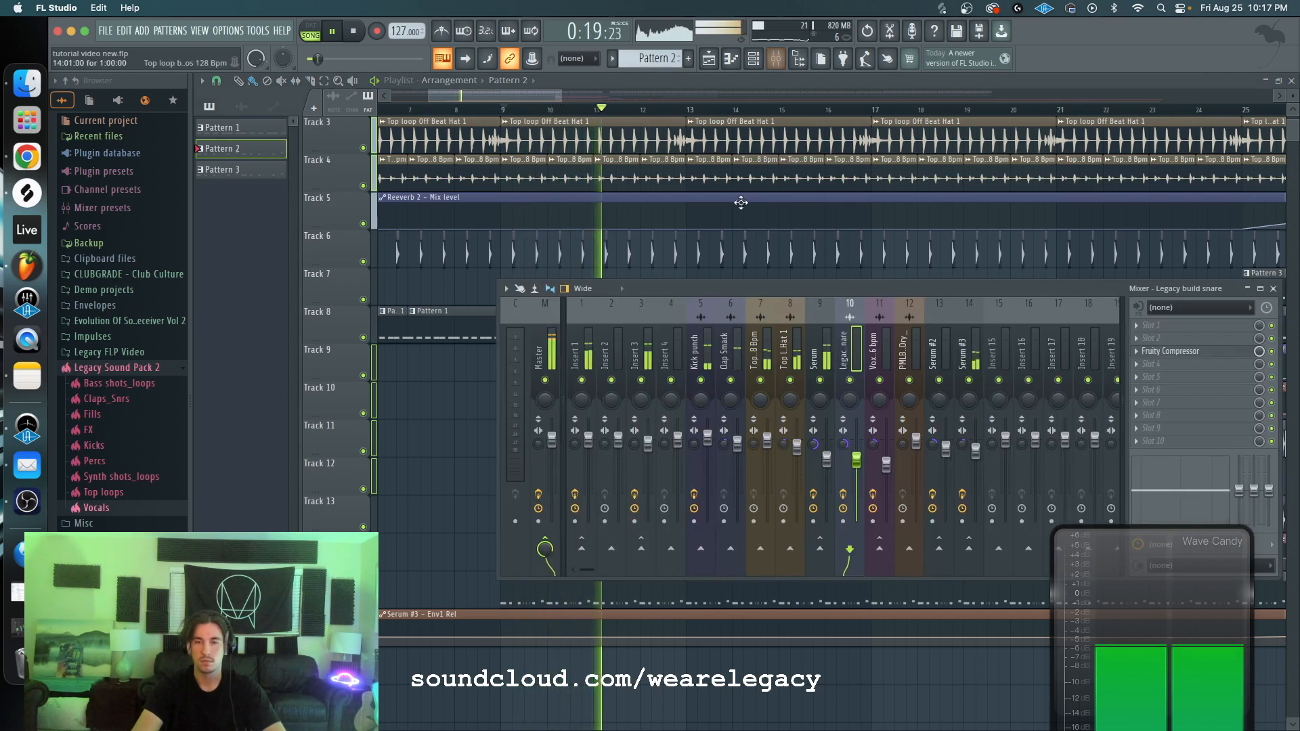
pyautogui.click(976, 450)
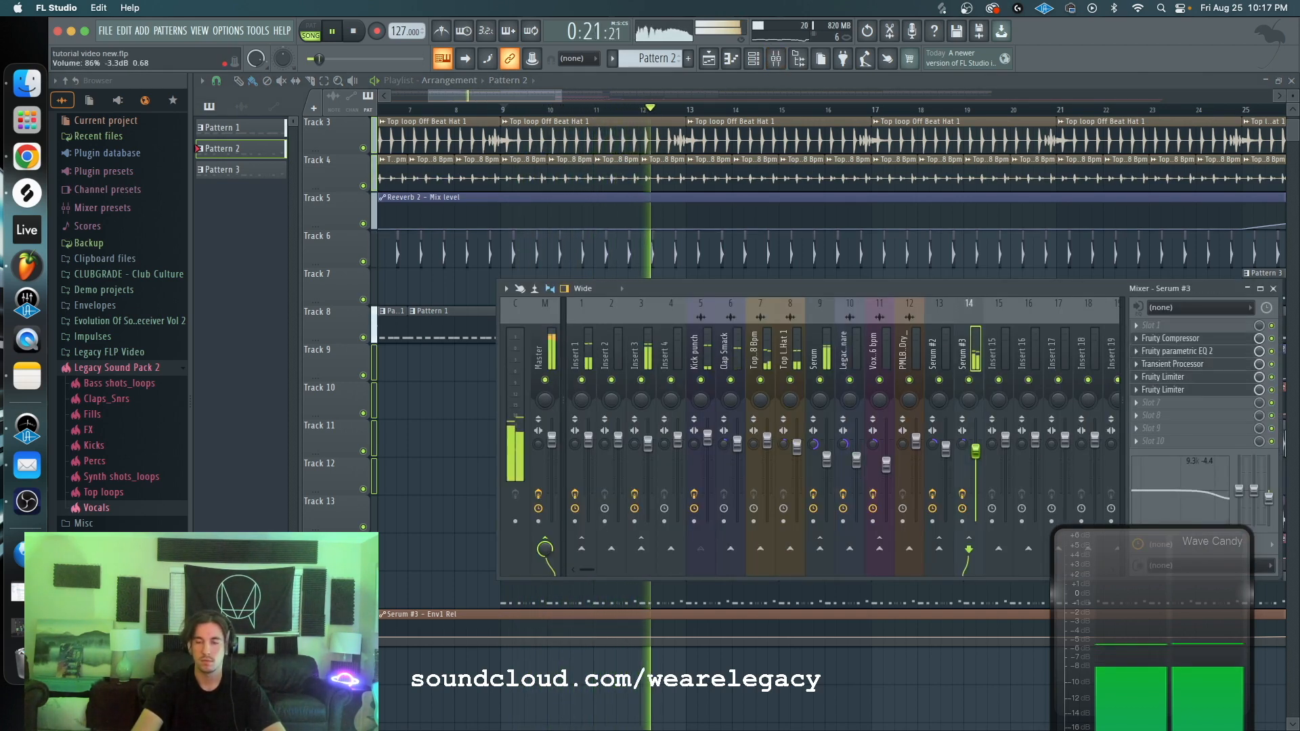
# Step: Stop playback, view the Serum #3 Env1 Rel automation around the build-up and show all channels in the channel rack
pyautogui.click(551, 615)
pyautogui.moveTo(548, 96); pyautogui.dragTo(645, 108)
pyautogui.press('space')
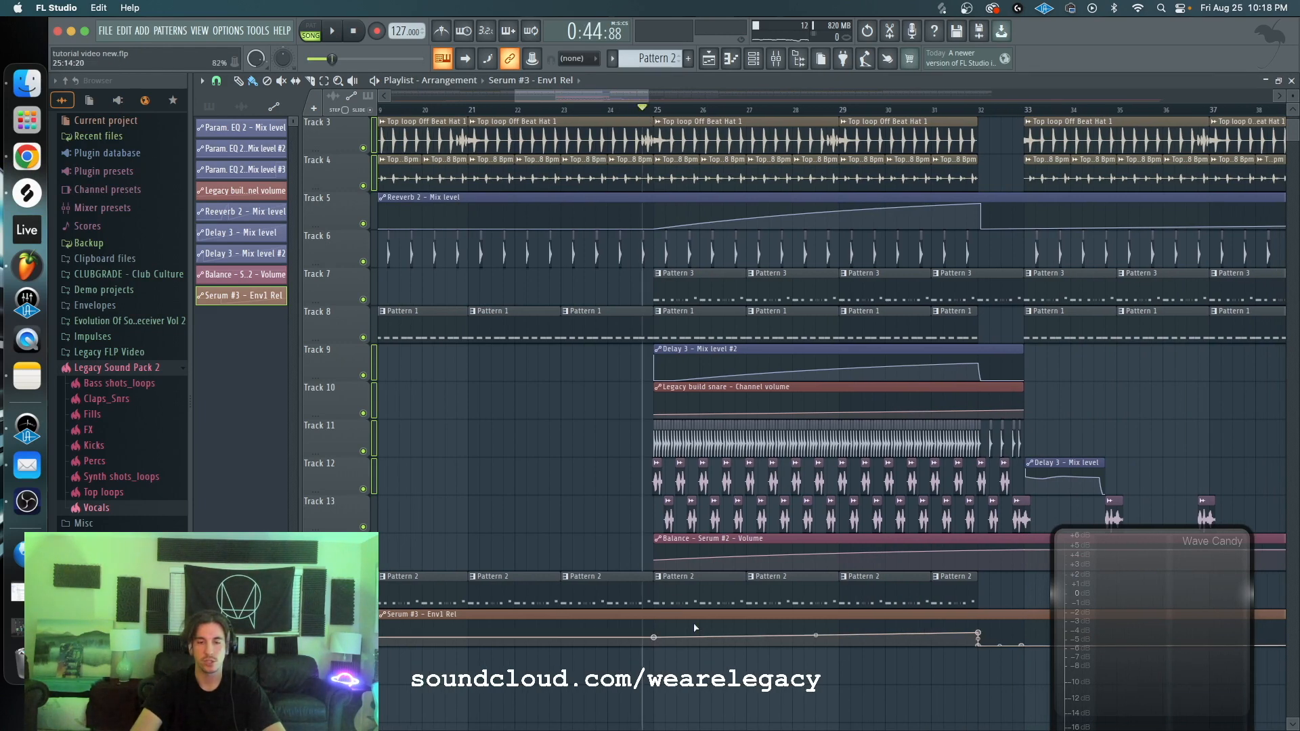
pyautogui.click(764, 56)
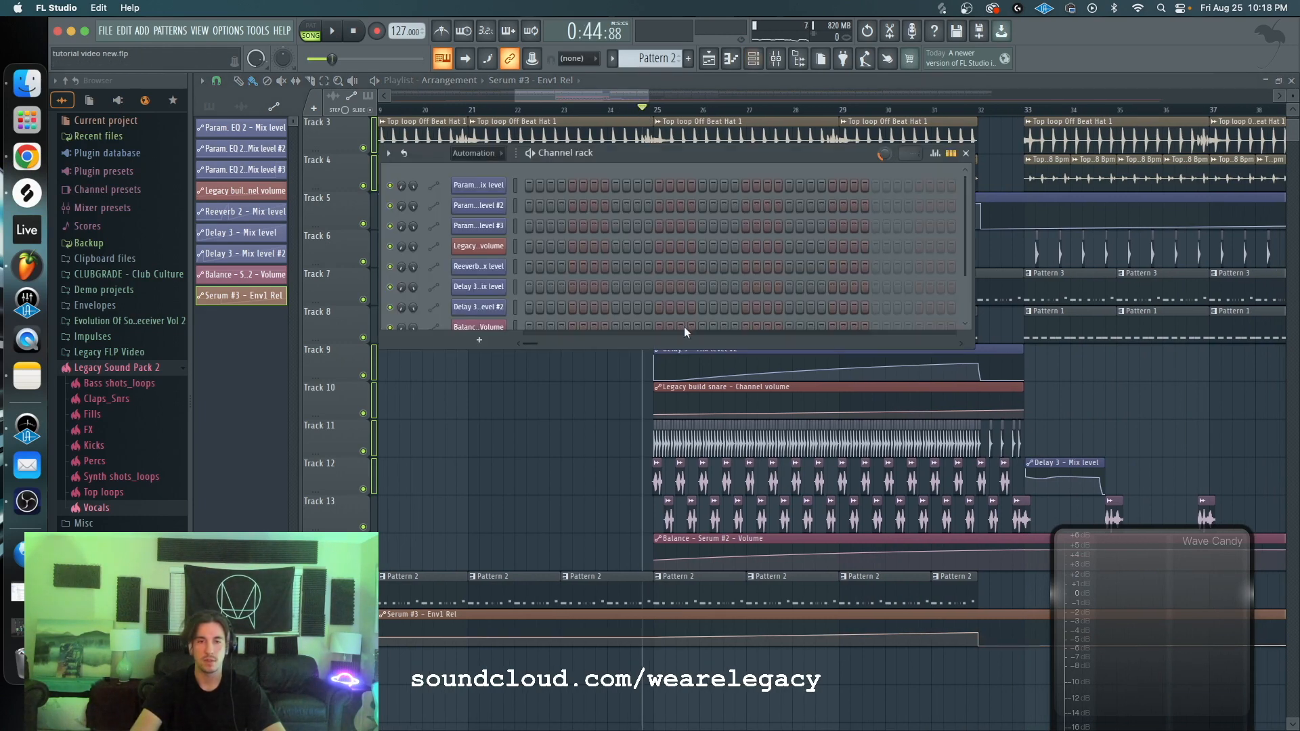
pyautogui.click(480, 170)
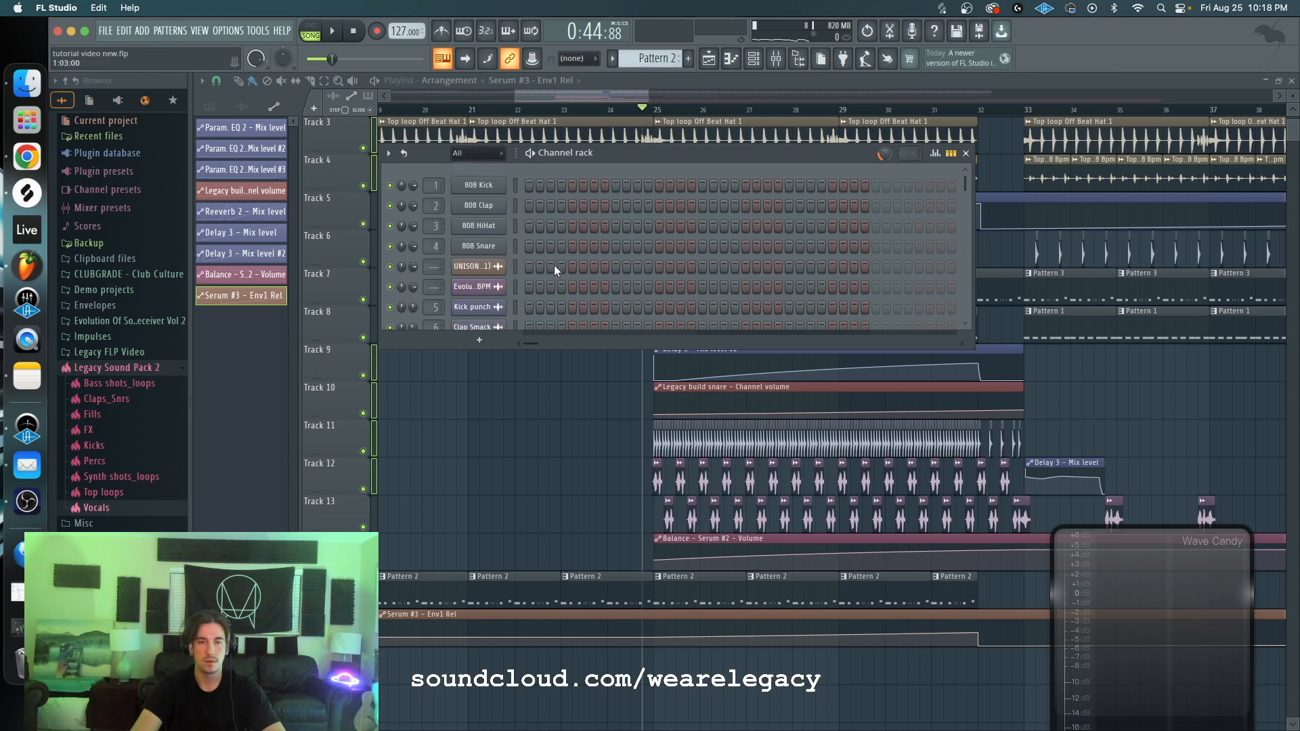
# Step: Play the arrangement from bar 25 through the build-up into the drop
pyautogui.moveTo(614, 96); pyautogui.dragTo(631, 101)
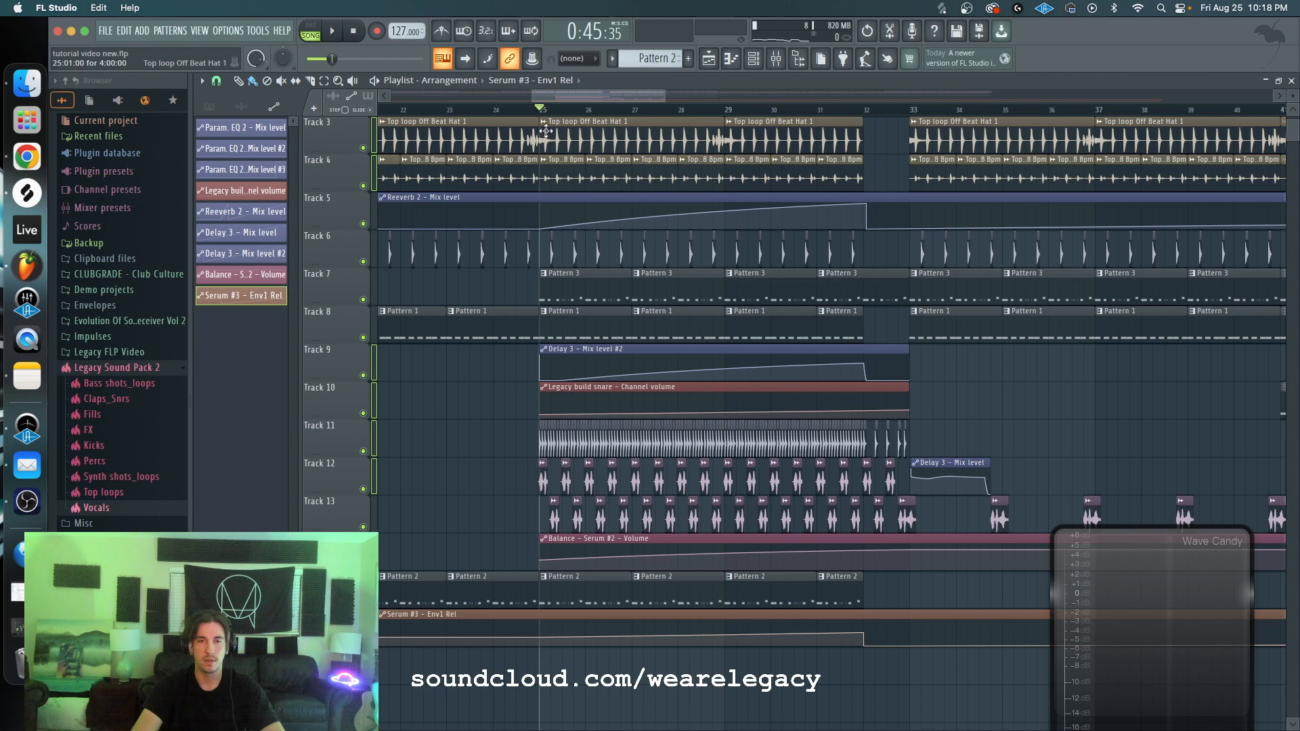
pyautogui.press('space')
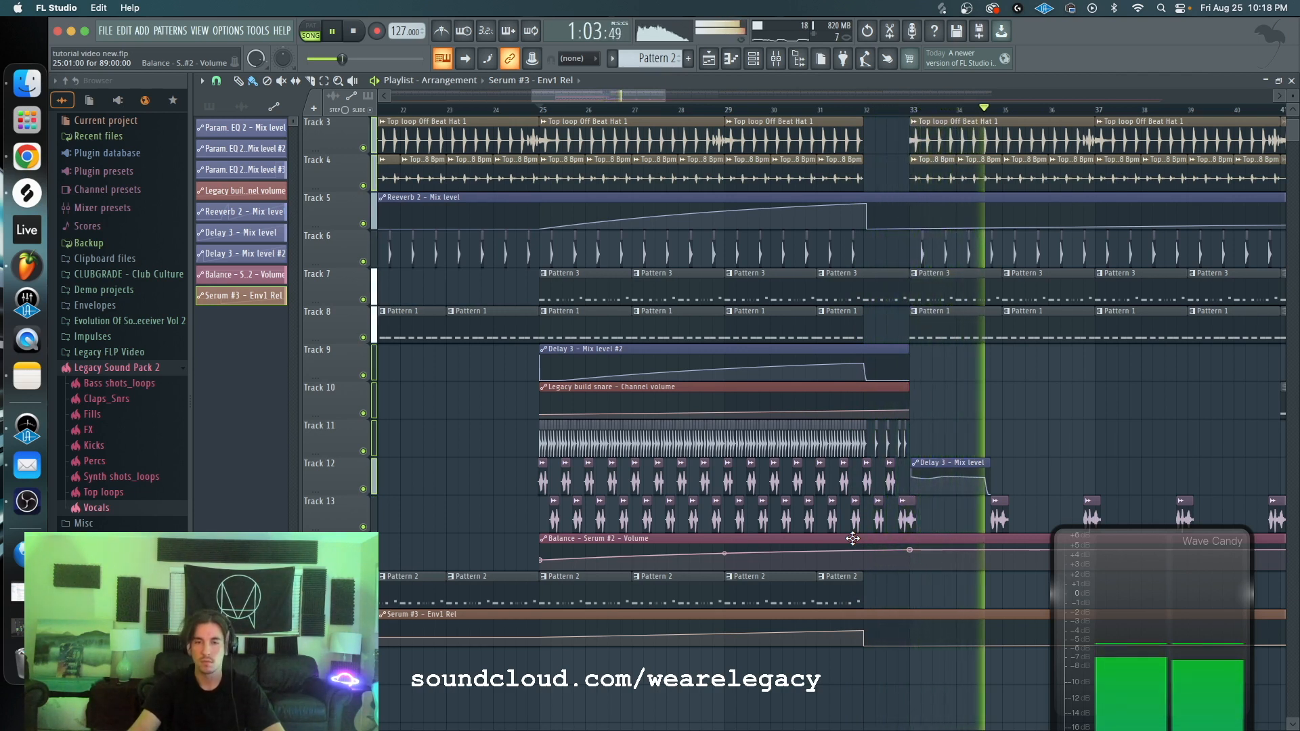
pyautogui.press('space')
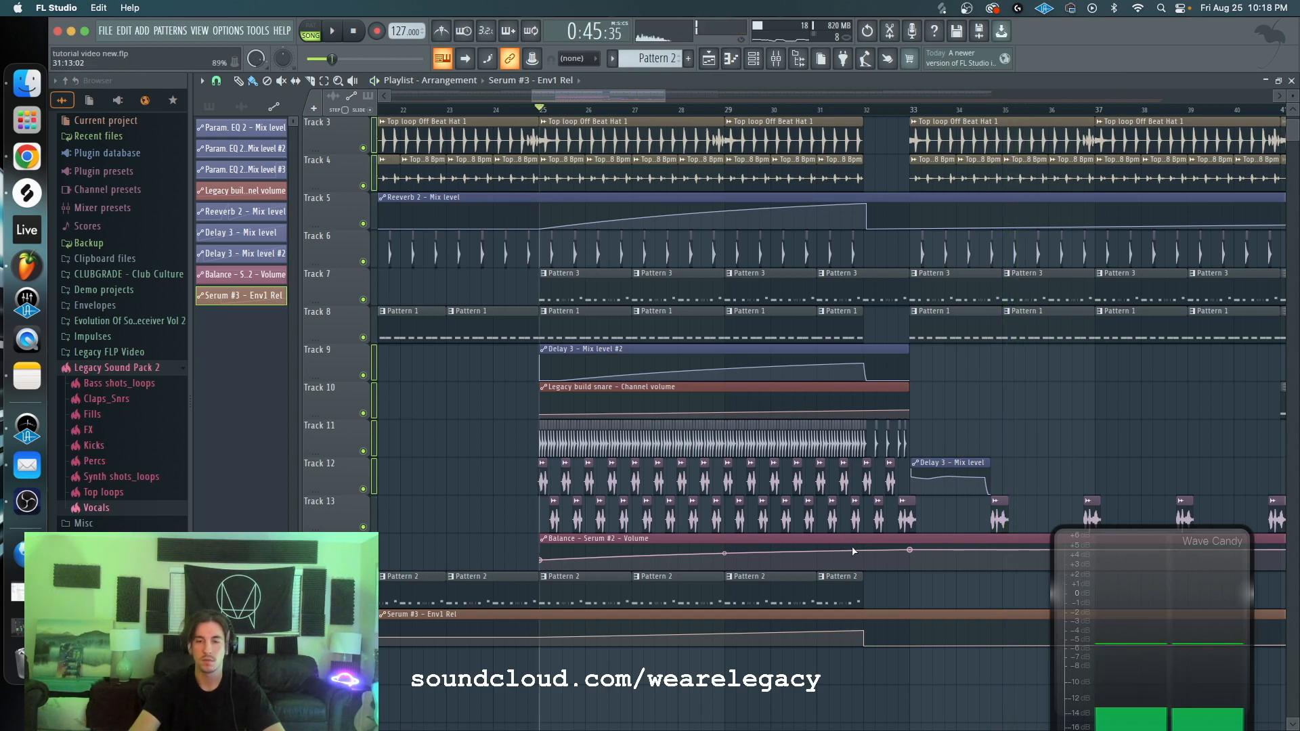
# Step: Show the mixer and select the Master track
pyautogui.moveTo(603, 95)
pyautogui.mouseDown()
pyautogui.moveTo(566, 92)
pyautogui.moveTo(604, 95)
pyautogui.mouseUp()
pyautogui.click(777, 60)
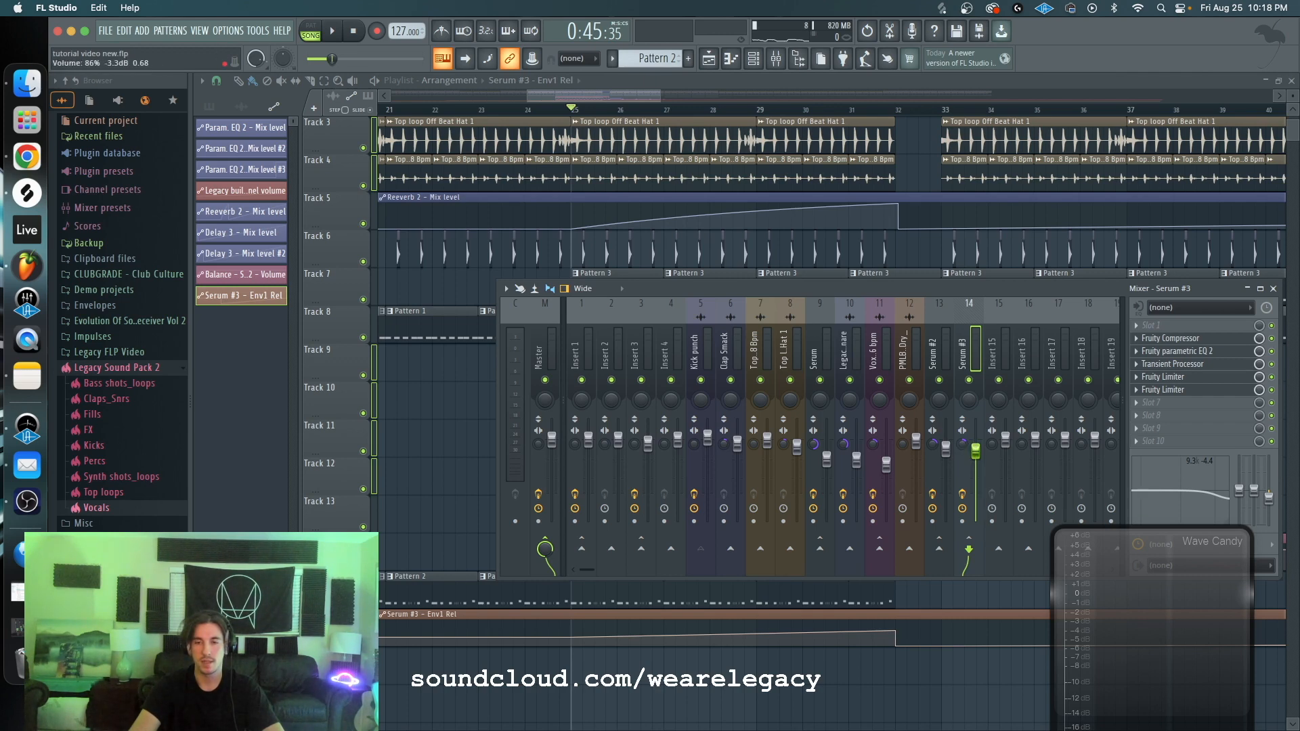
pyautogui.click(544, 362)
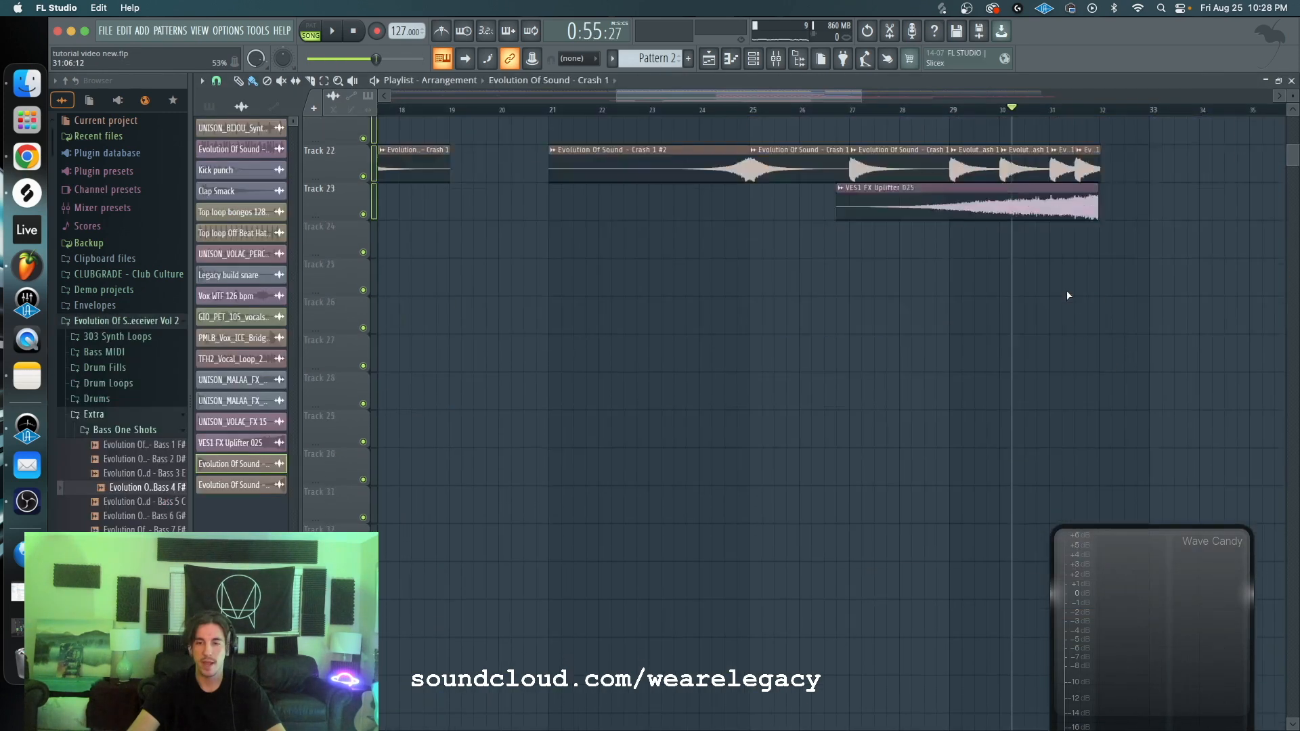
# Step: Play the arrangement from bar 17 and check the channel settings of the Crash 1 and VES1 FX Uplifter 025 clips
pyautogui.scroll(-5, 1012, 311)
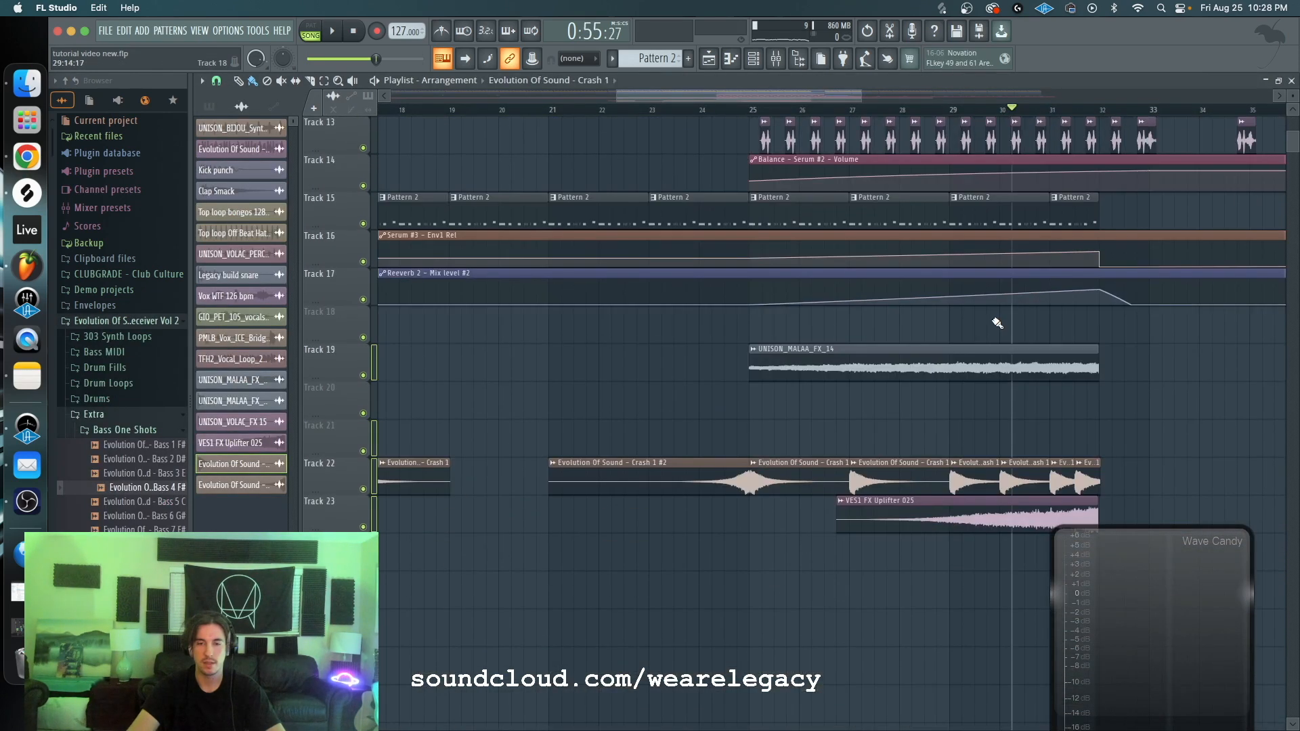
pyautogui.moveTo(710, 94); pyautogui.dragTo(686, 99)
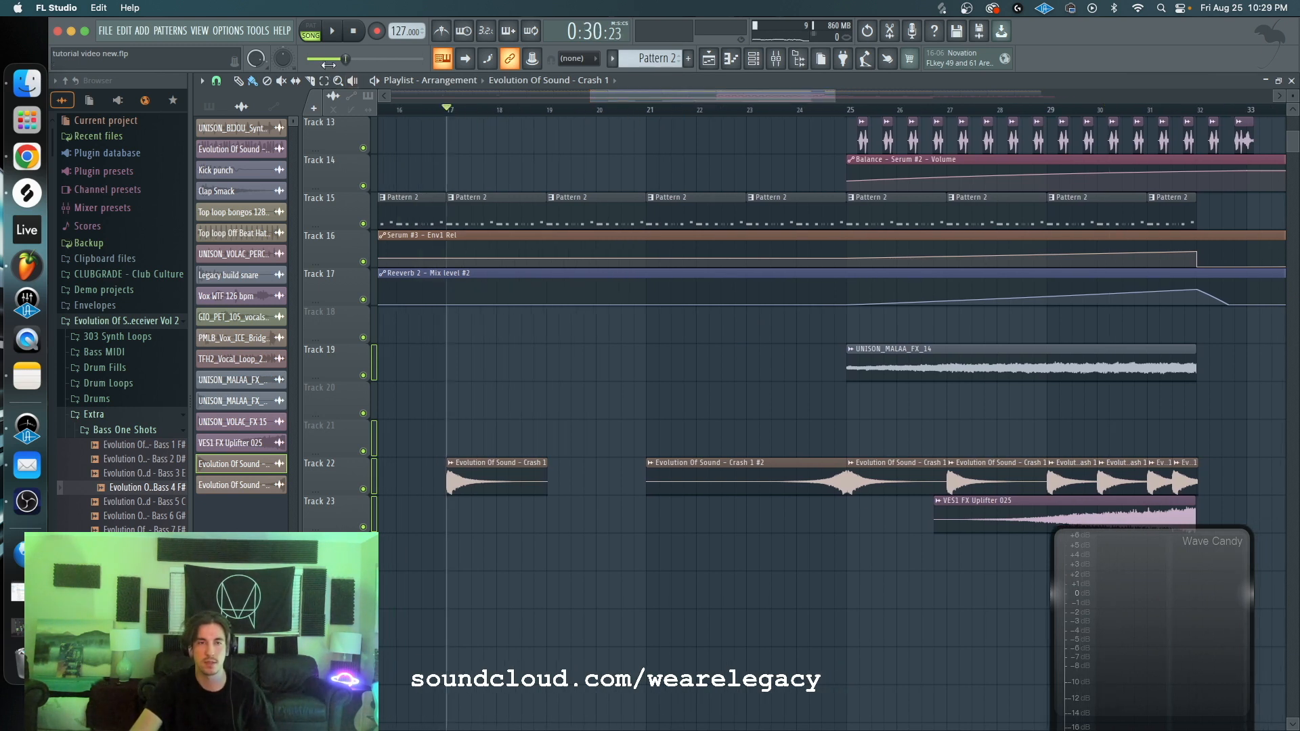
pyautogui.click(334, 32)
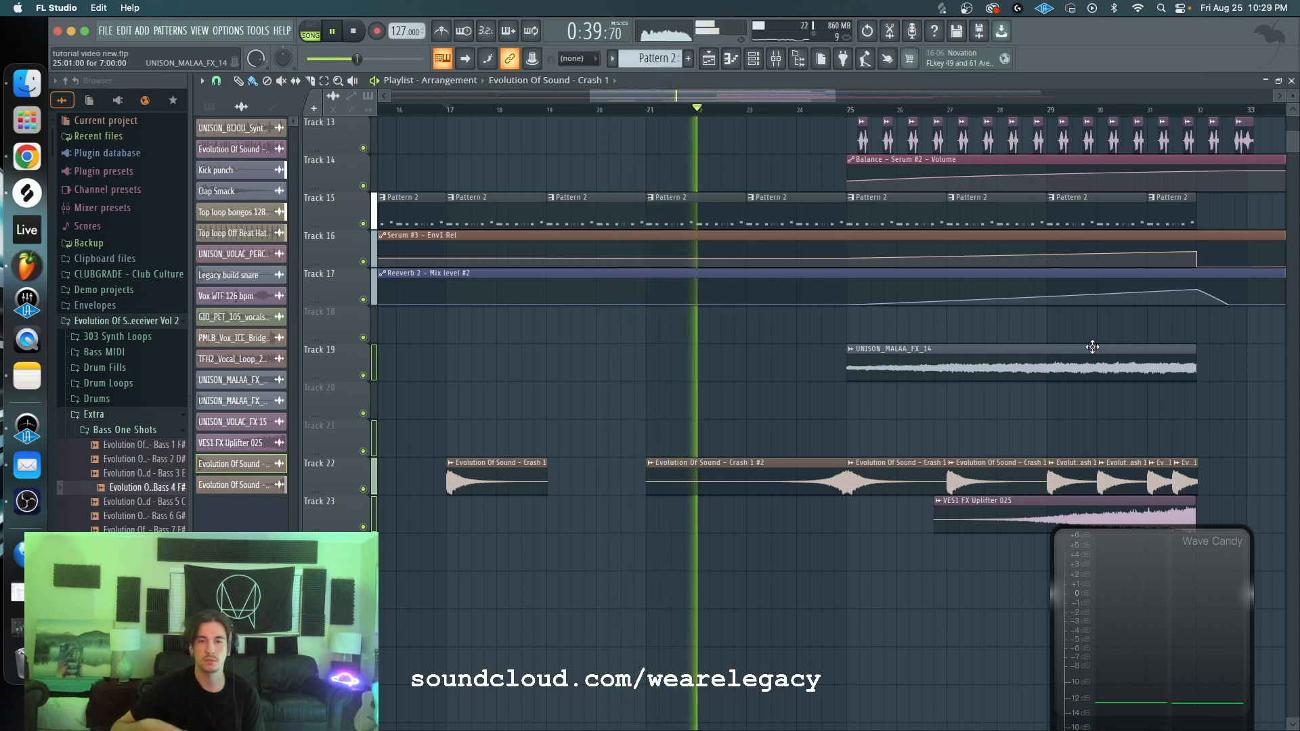
pyautogui.doubleClick(967, 470)
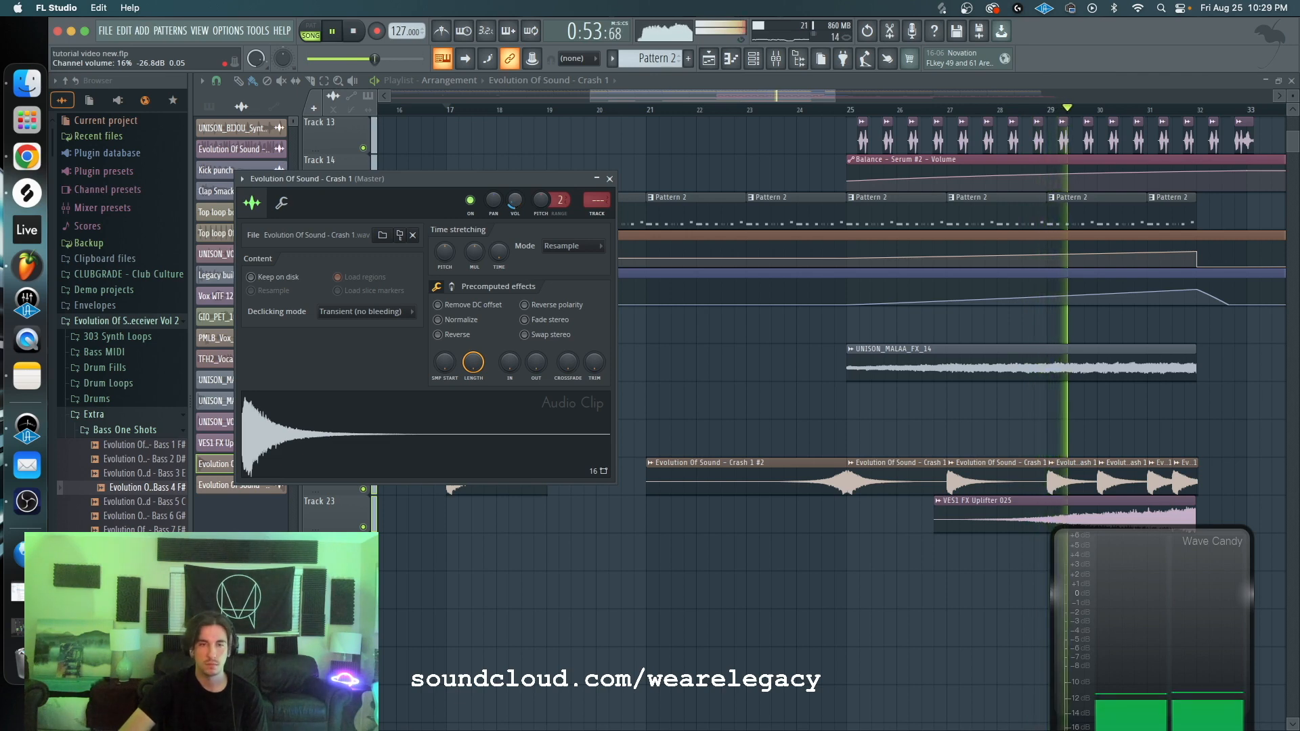
pyautogui.click(1130, 503)
pyautogui.doubleClick(1129, 502)
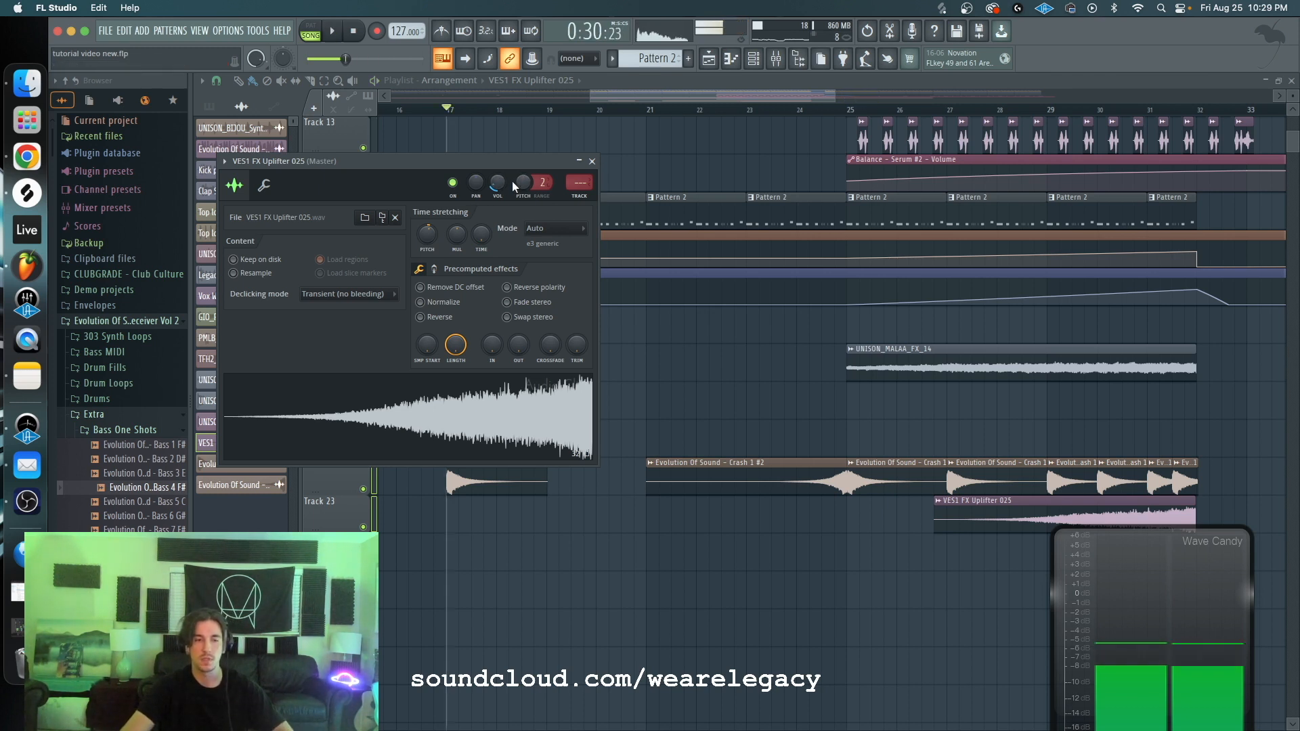
# Step: Save the project
pyautogui.click(106, 31)
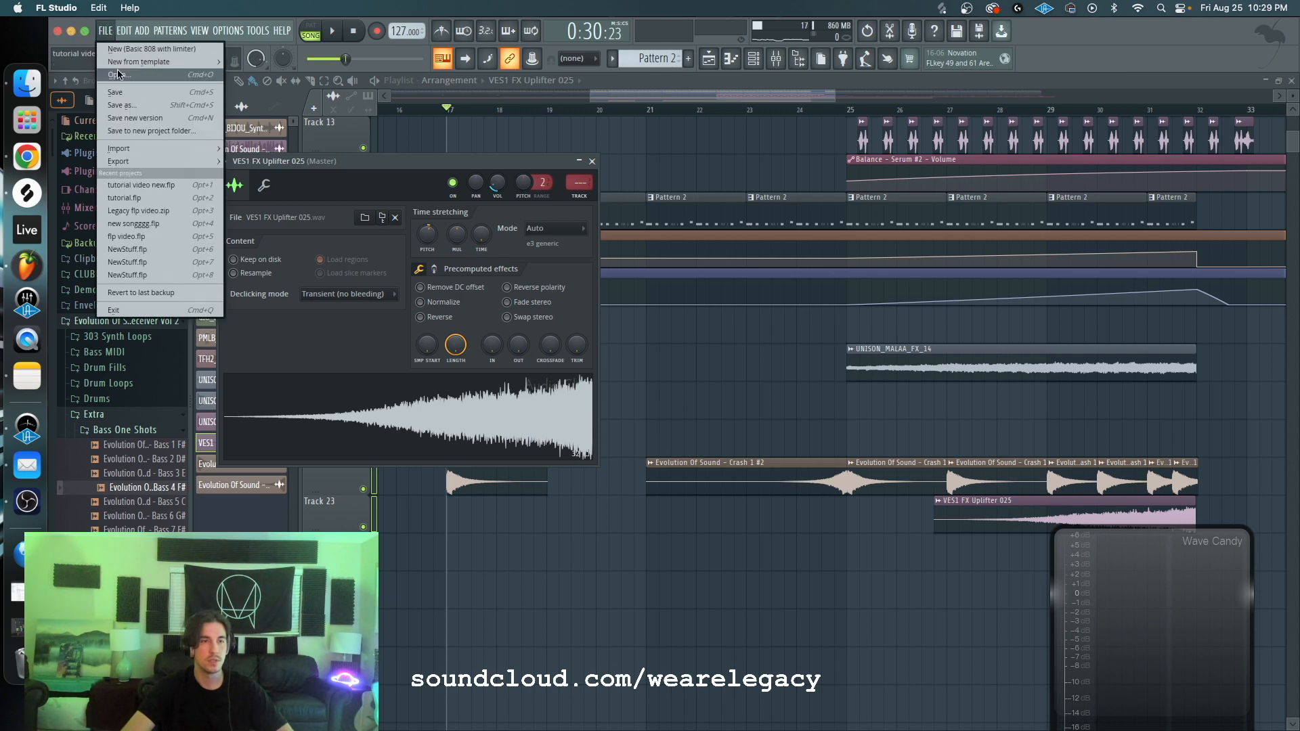
pyautogui.click(124, 92)
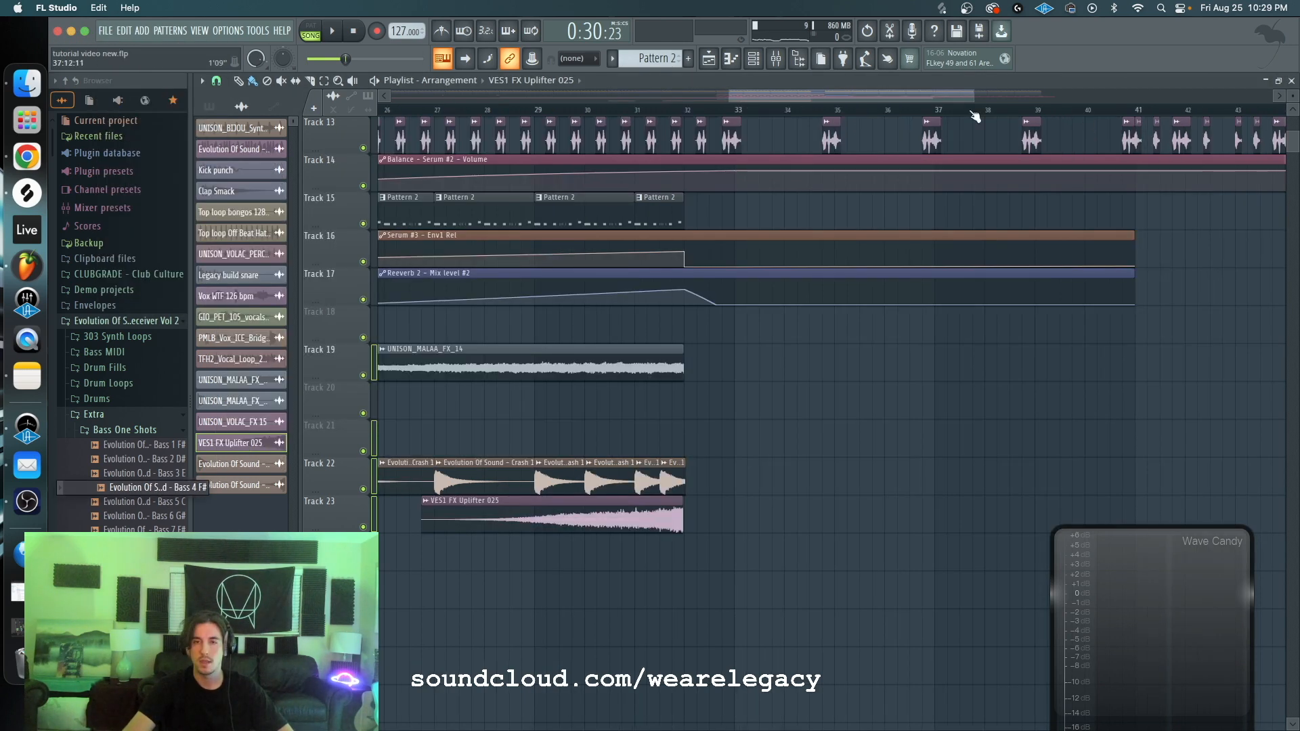
# Step: Look over all tracks of the drop from bar 33 and check the Crashes folder of the Evolution Of Sound pack
pyautogui.moveTo(954, 94); pyautogui.dragTo(1001, 95)
pyautogui.moveTo(1293, 141); pyautogui.dragTo(1293, 130)
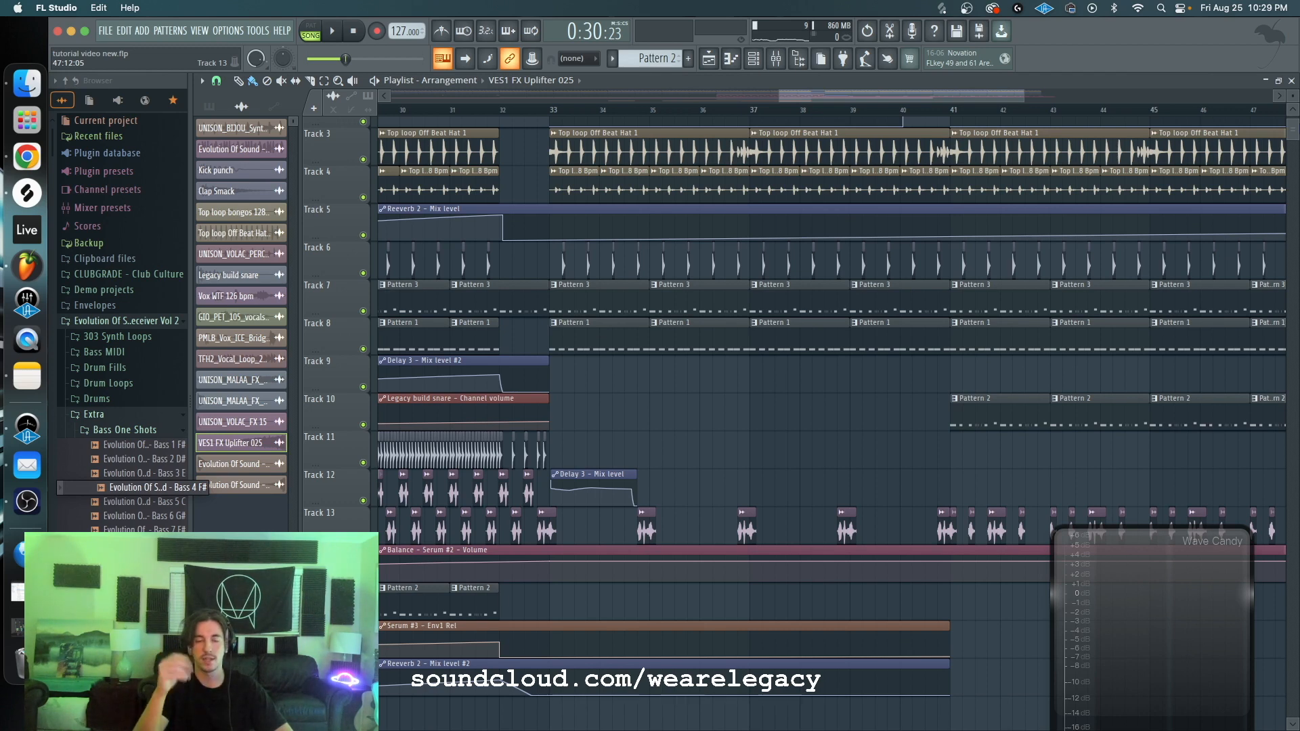
pyautogui.scroll(-9, 650, 281)
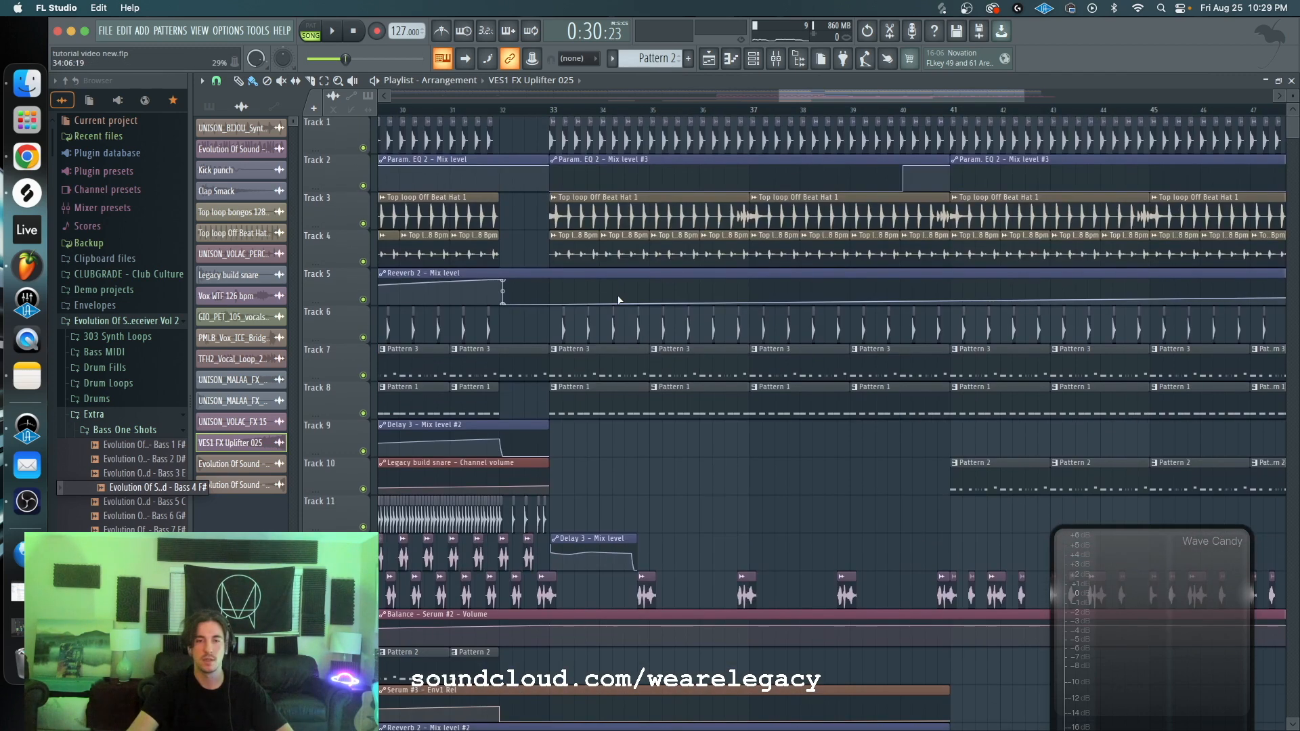
pyautogui.scroll(-3, 625, 305)
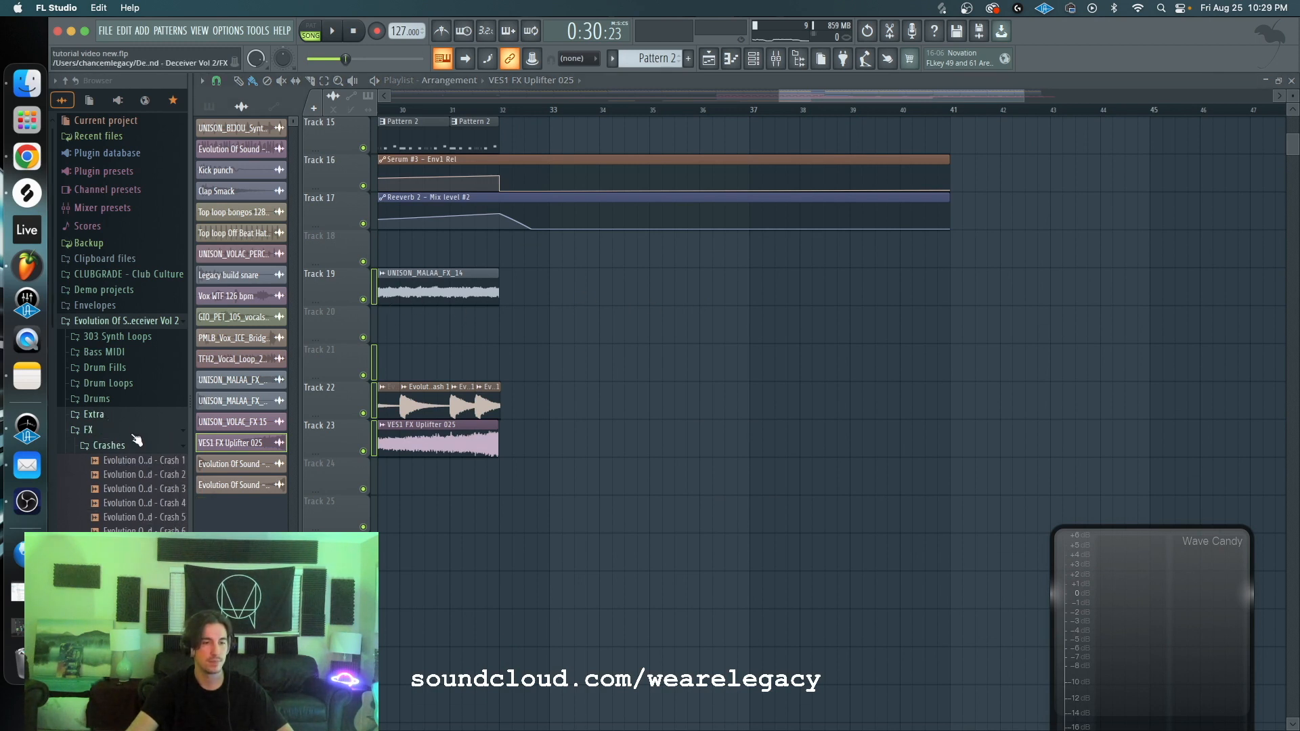
pyautogui.click(108, 446)
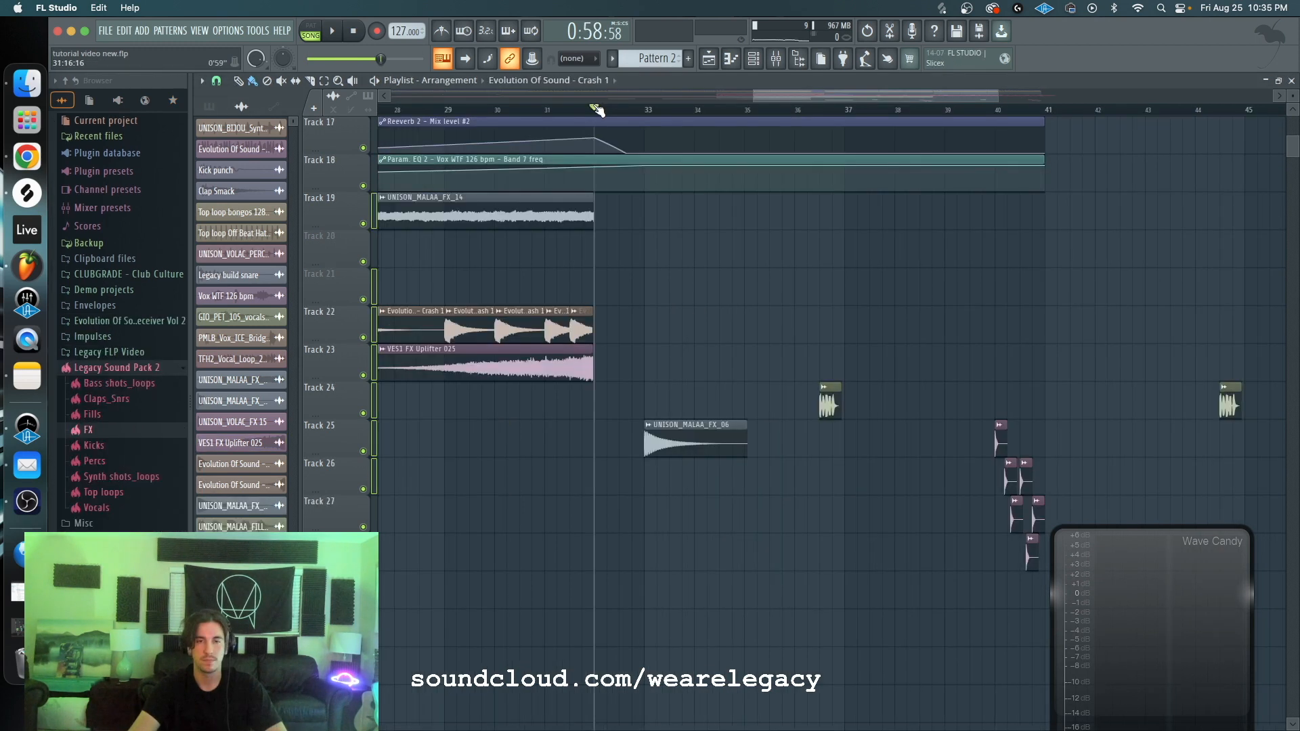
# Step: Play the transition from bar 32 into the drop and follow the arrangement through to its end
pyautogui.press('space')
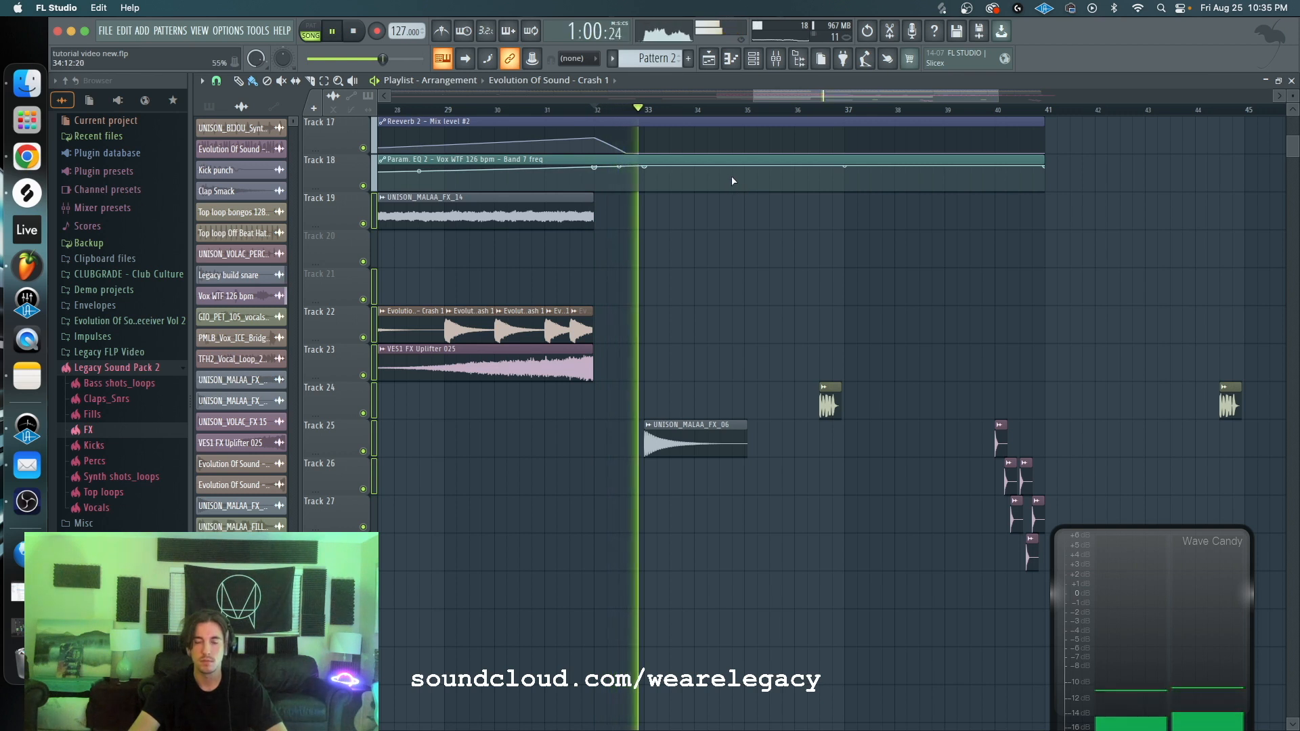
pyautogui.moveTo(802, 95); pyautogui.dragTo(863, 98)
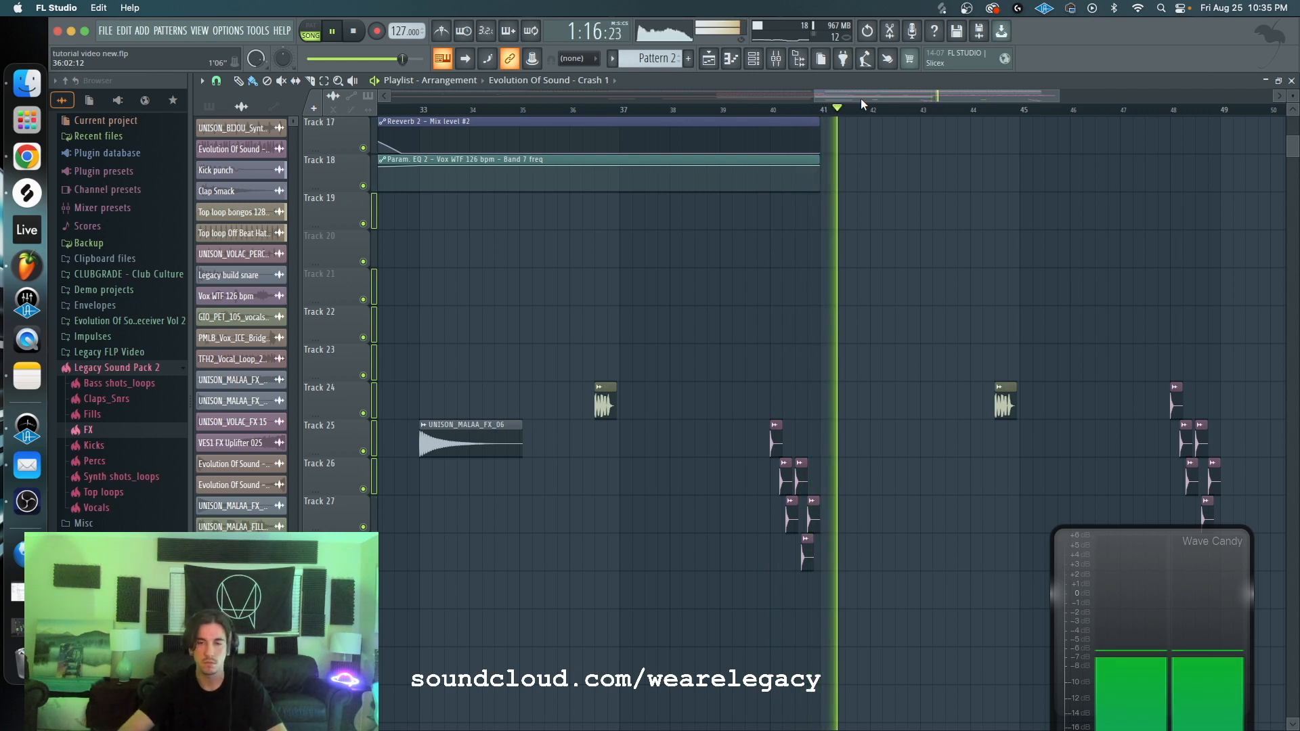
pyautogui.moveTo(875, 102); pyautogui.dragTo(925, 100)
pyautogui.press('space')
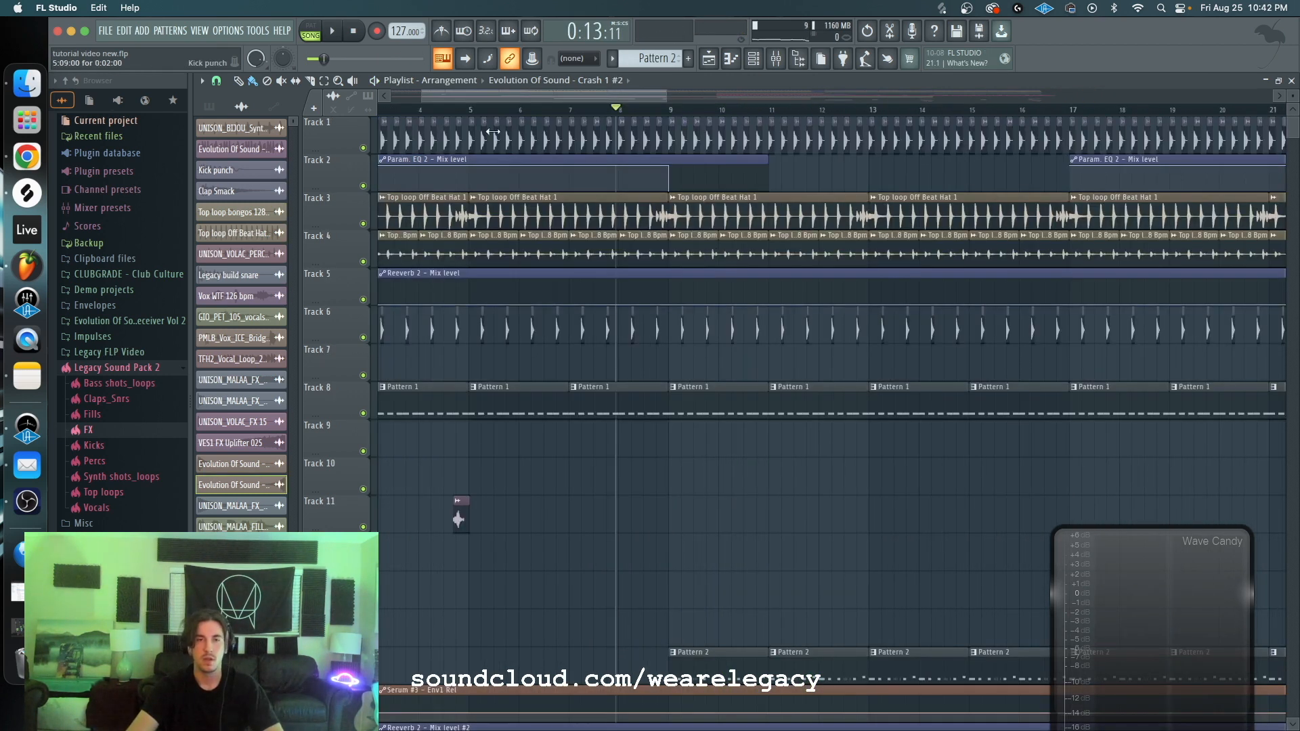
# Step: Look over the intro's drum, hat and automation tracks from bar 1 and check the Clap Smack clip's channel settings
pyautogui.moveTo(500, 96); pyautogui.dragTo(275, 92)
pyautogui.moveTo(635, 102)
pyautogui.mouseDown()
pyautogui.moveTo(946, 102)
pyautogui.moveTo(509, 102)
pyautogui.moveTo(611, 102)
pyautogui.mouseUp()
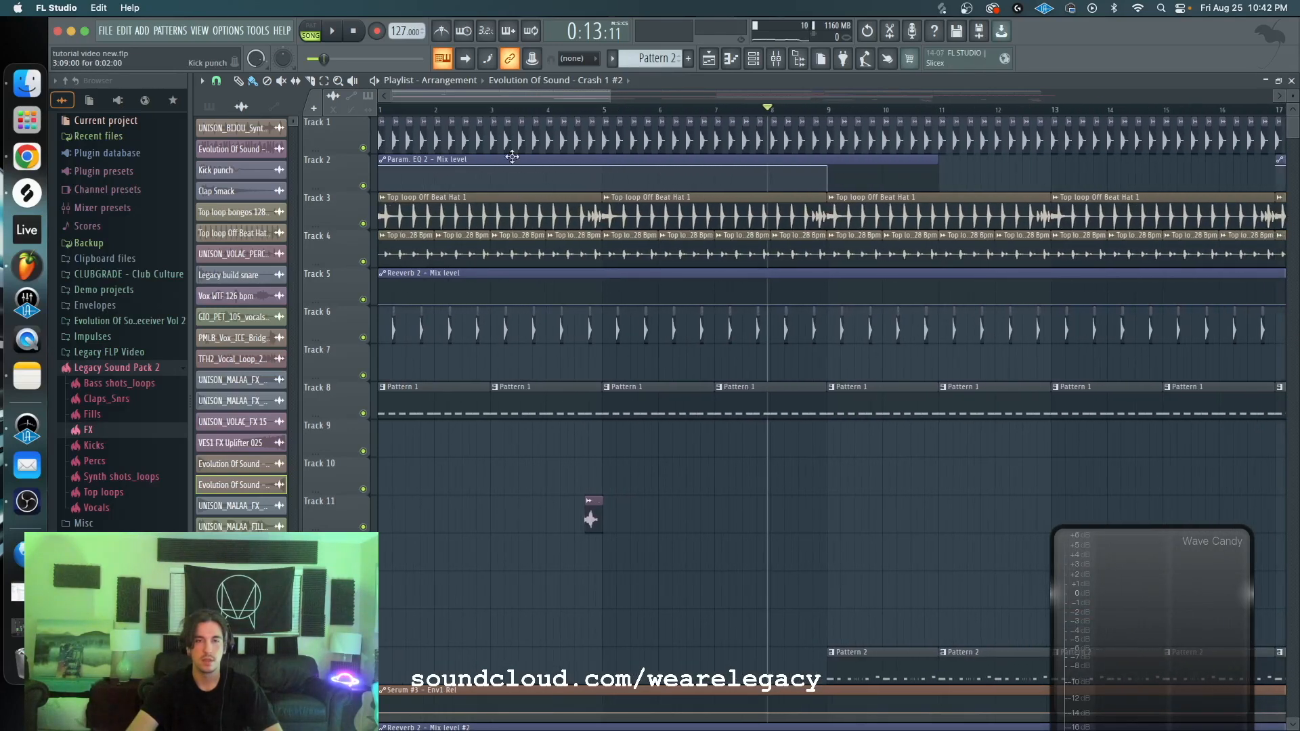
pyautogui.scroll(-2, 505, 175)
pyautogui.scroll(2, 505, 175)
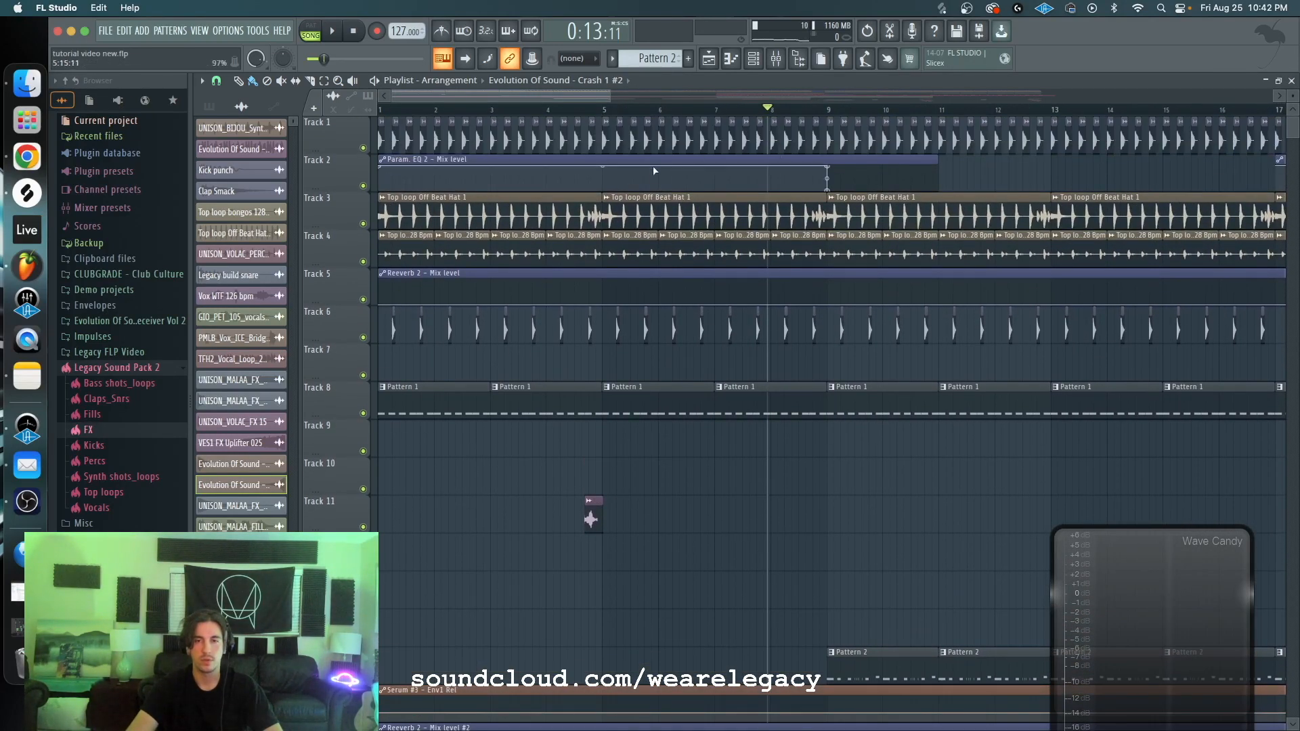
pyautogui.scroll(-1, 536, 221)
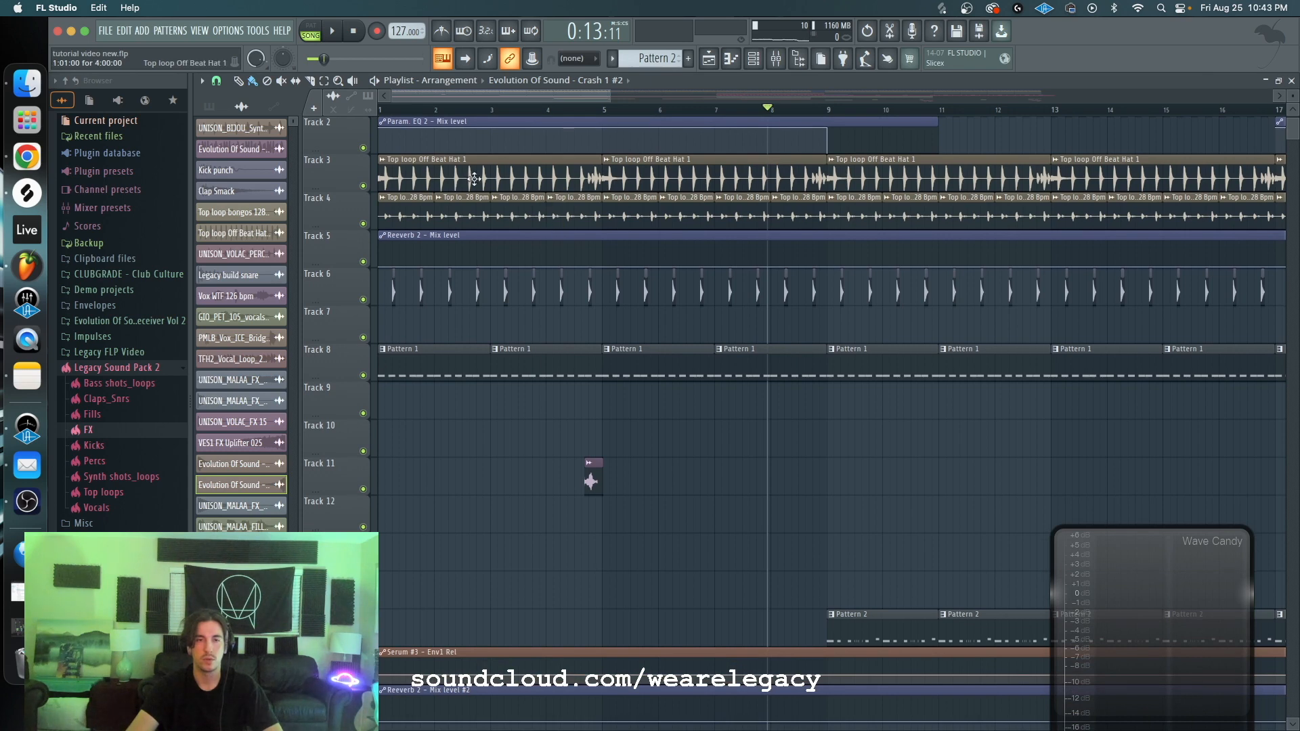
pyautogui.scroll(-1, 705, 195)
pyautogui.scroll(1, 536, 190)
pyautogui.scroll(-1, 530, 209)
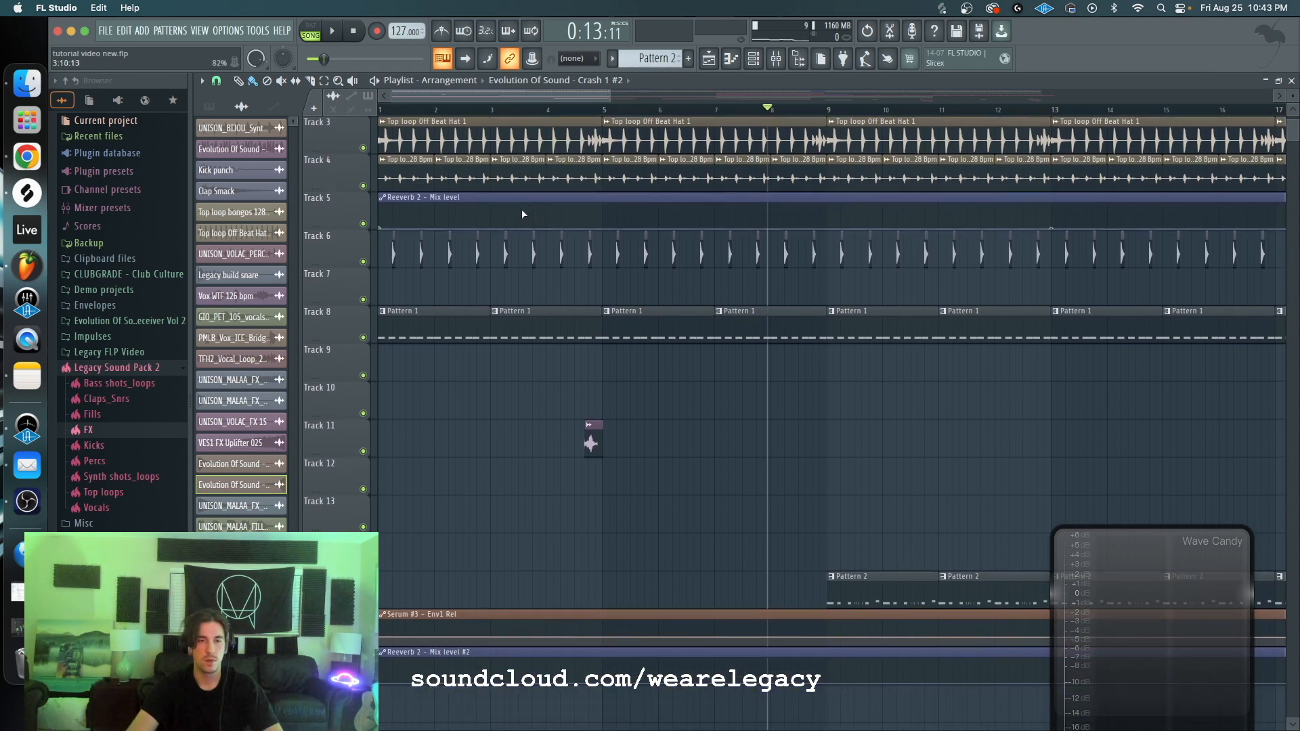
pyautogui.scroll(-1, 468, 272)
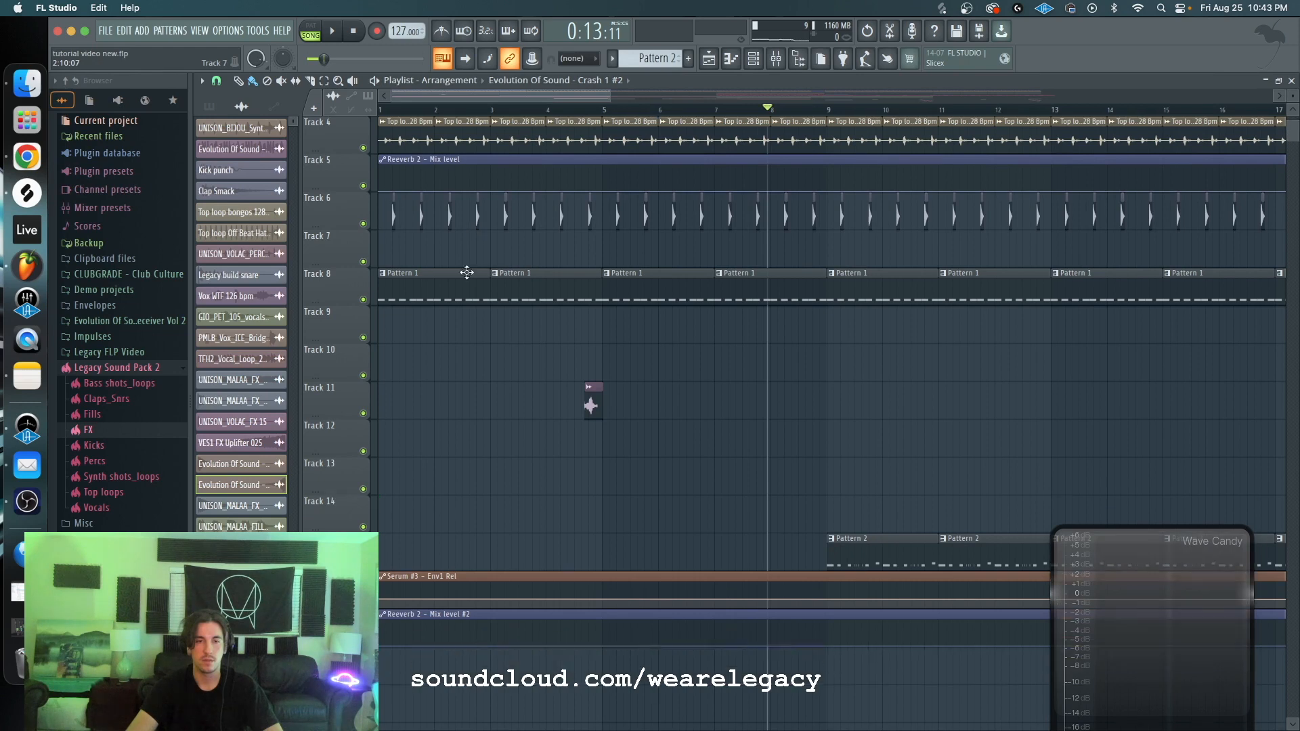
pyautogui.doubleClick(478, 219)
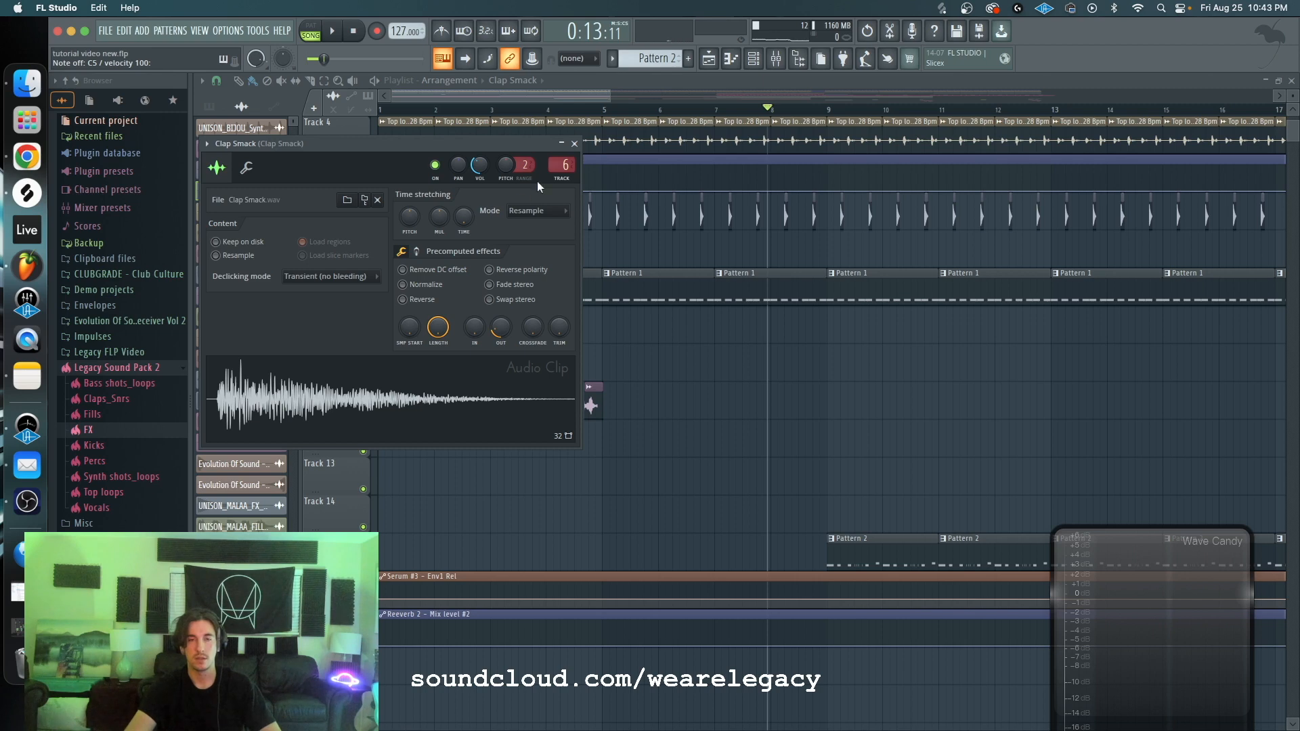
pyautogui.click(574, 143)
# Step: Examine Pattern 1's Serum notes in the piano roll and show the pattern in the channel rack
pyautogui.scroll(-2, 522, 270)
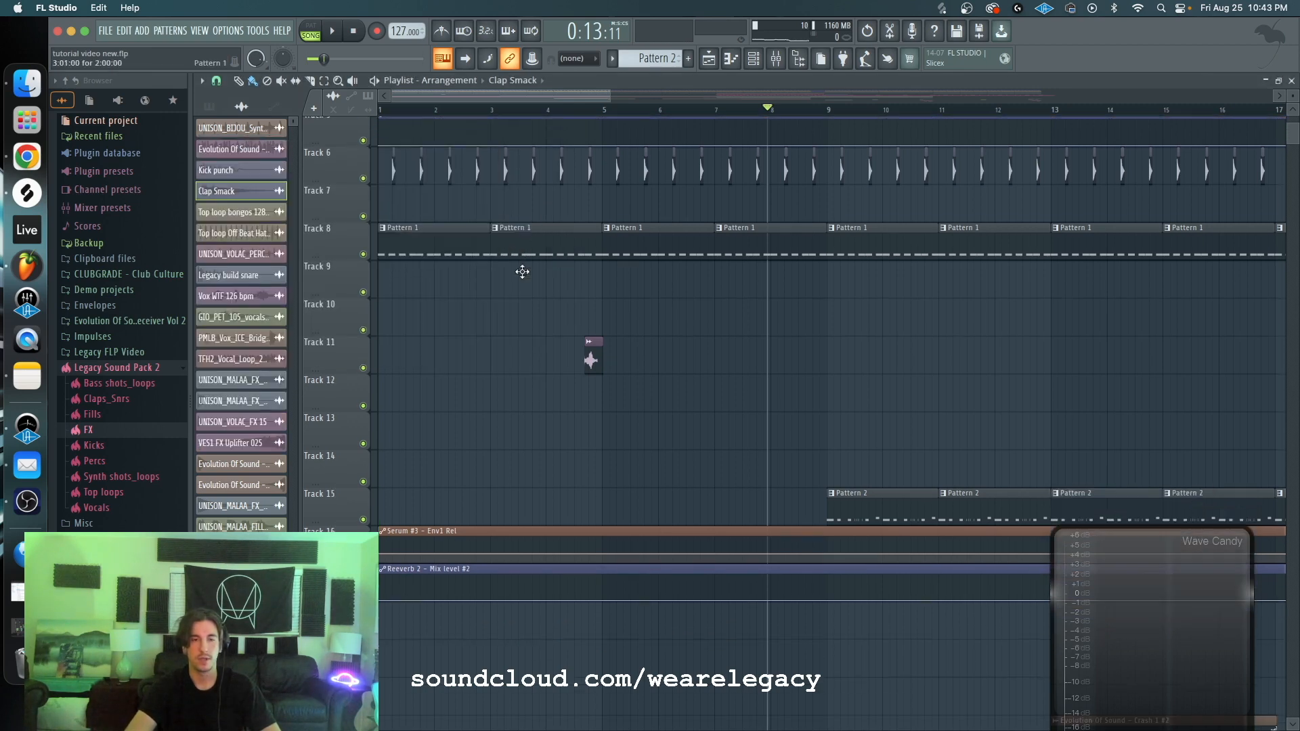
pyautogui.doubleClick(446, 224)
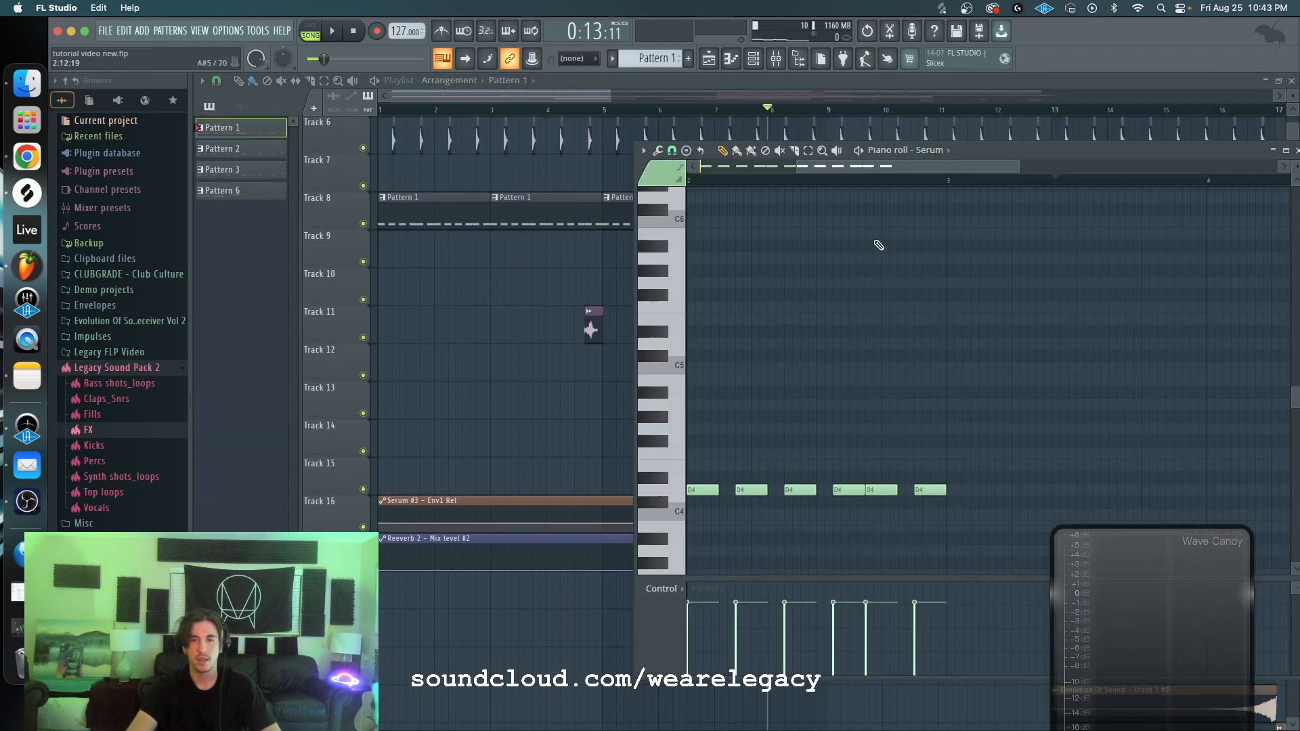
pyautogui.moveTo(997, 164); pyautogui.dragTo(449, 203)
pyautogui.scroll(-4, 723, 380)
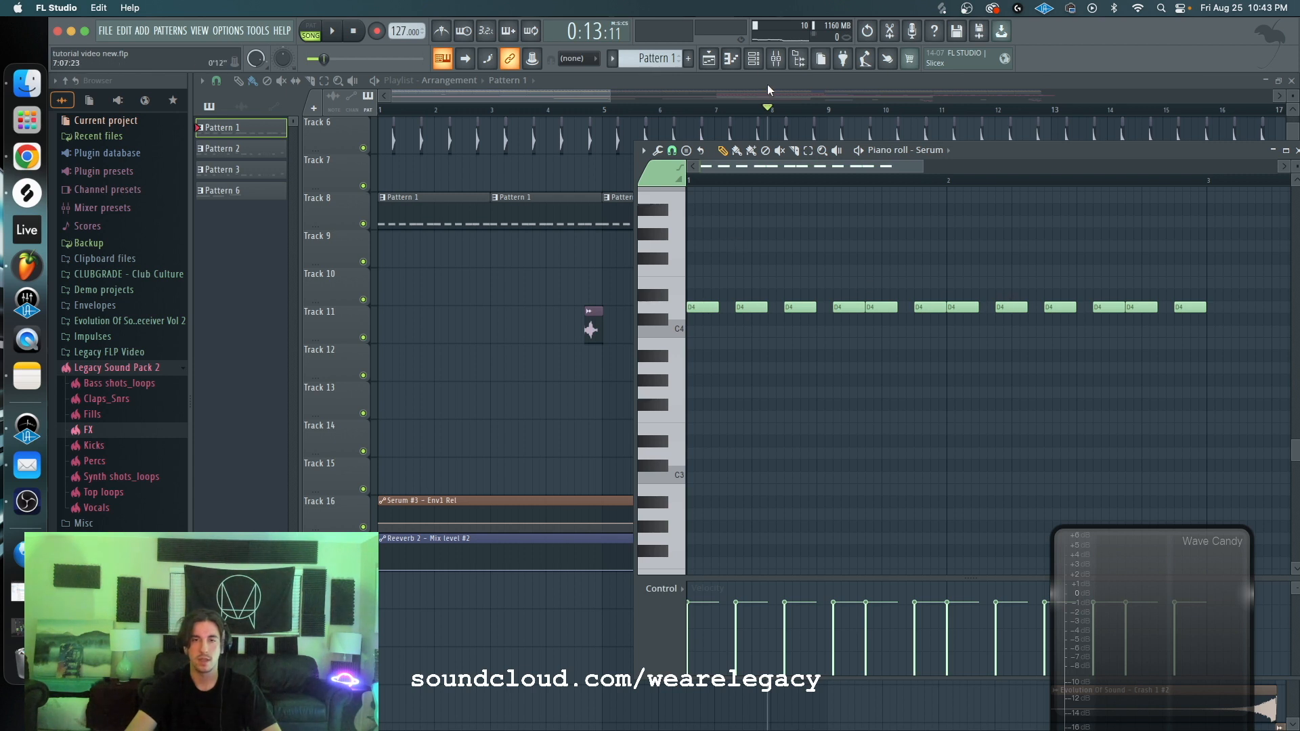
pyautogui.click(765, 59)
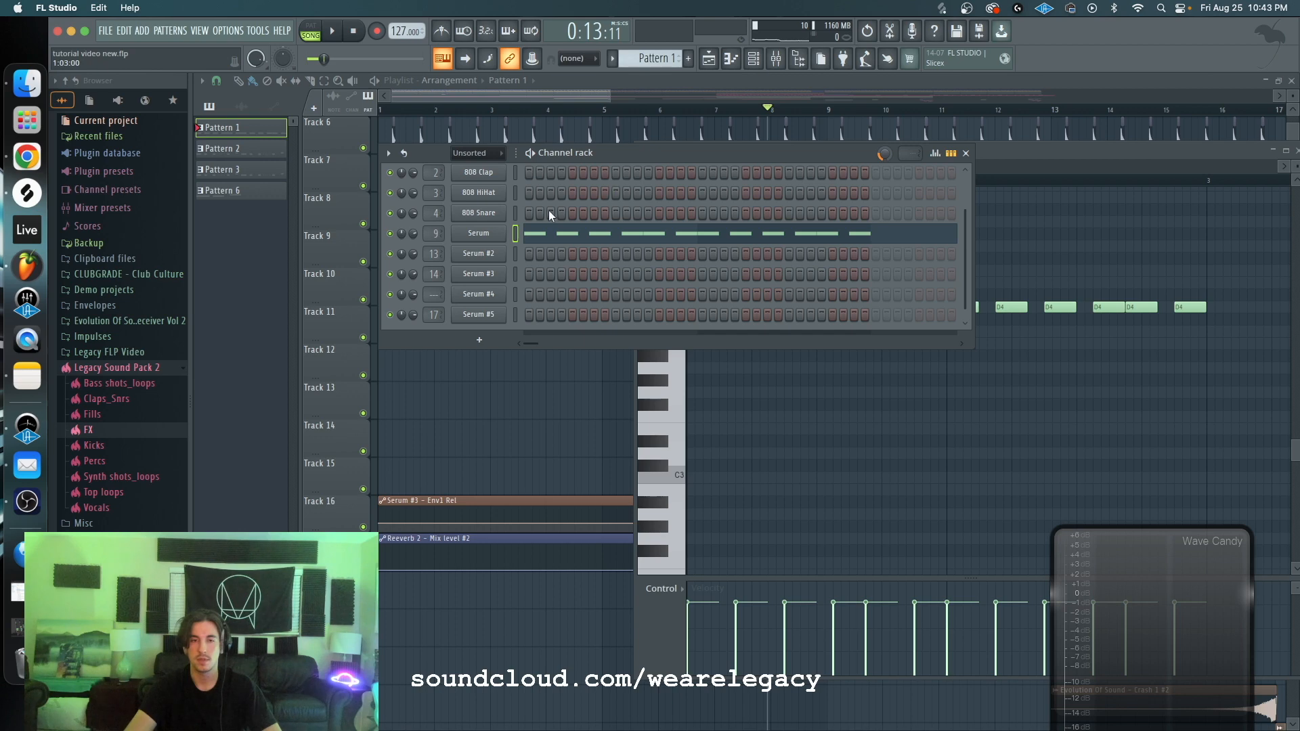
# Step: Open Pattern 2's Serum #3 notes in the piano roll and show the pattern in the channel rack
pyautogui.moveTo(490, 96); pyautogui.dragTo(567, 99)
pyautogui.doubleClick(621, 462)
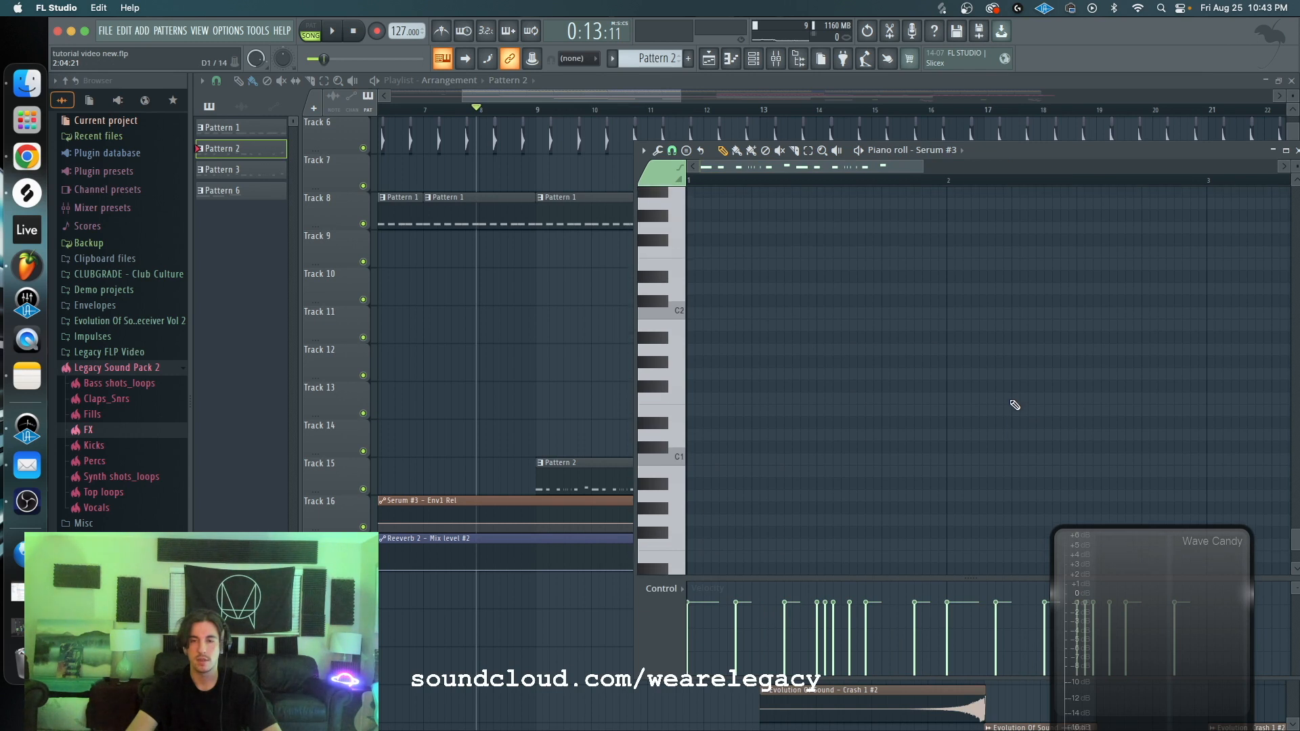
pyautogui.click(761, 61)
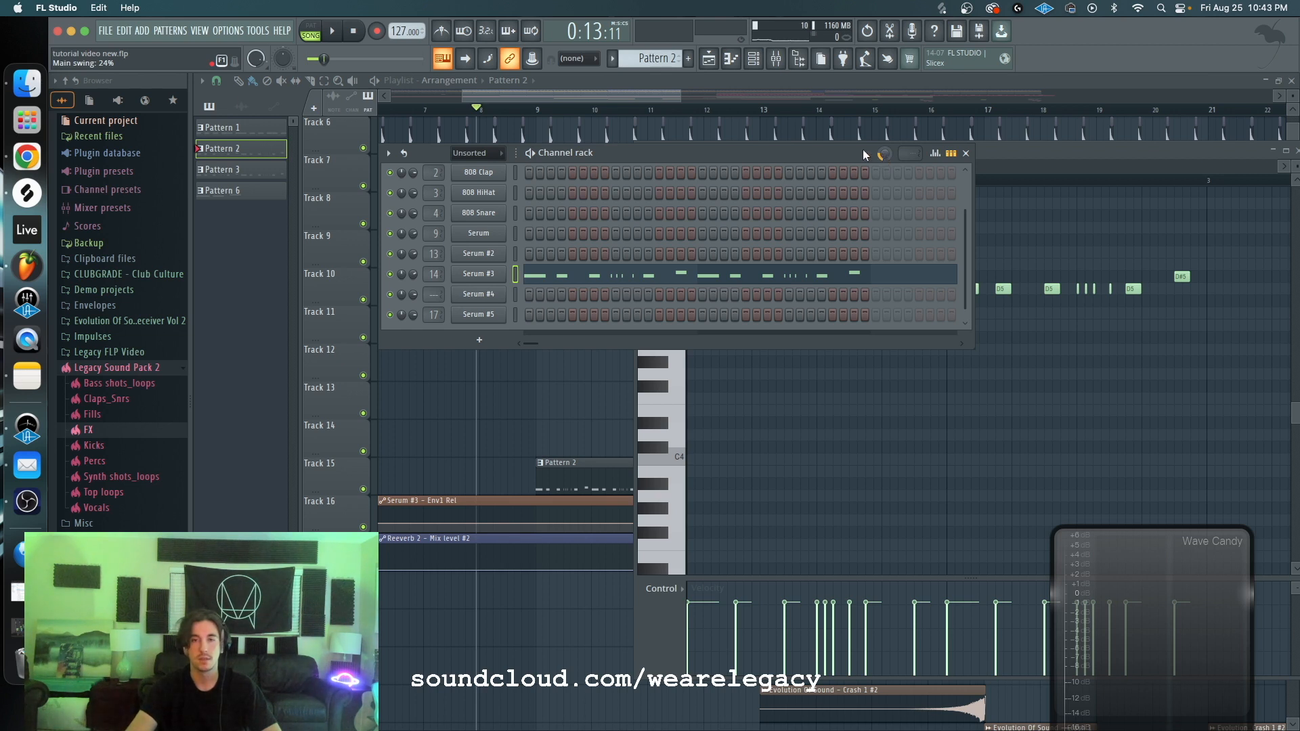
# Step: Look over all tracks from bar 13 through the build-up to bar 33, including the crashes, uplifter and automation clips
pyautogui.moveTo(673, 100); pyautogui.dragTo(767, 104)
pyautogui.scroll(-7, 746, 305)
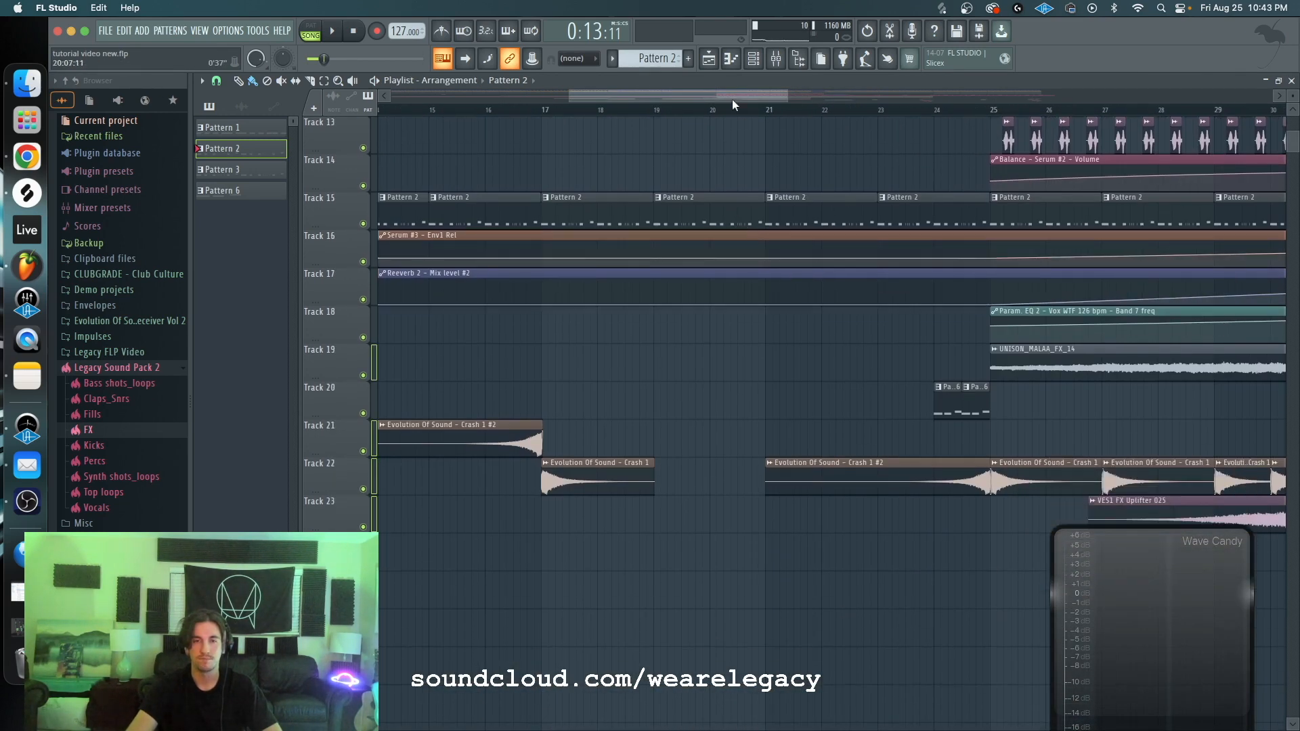
pyautogui.hscroll(-3, 733, 104)
pyautogui.scroll(12, 734, 266)
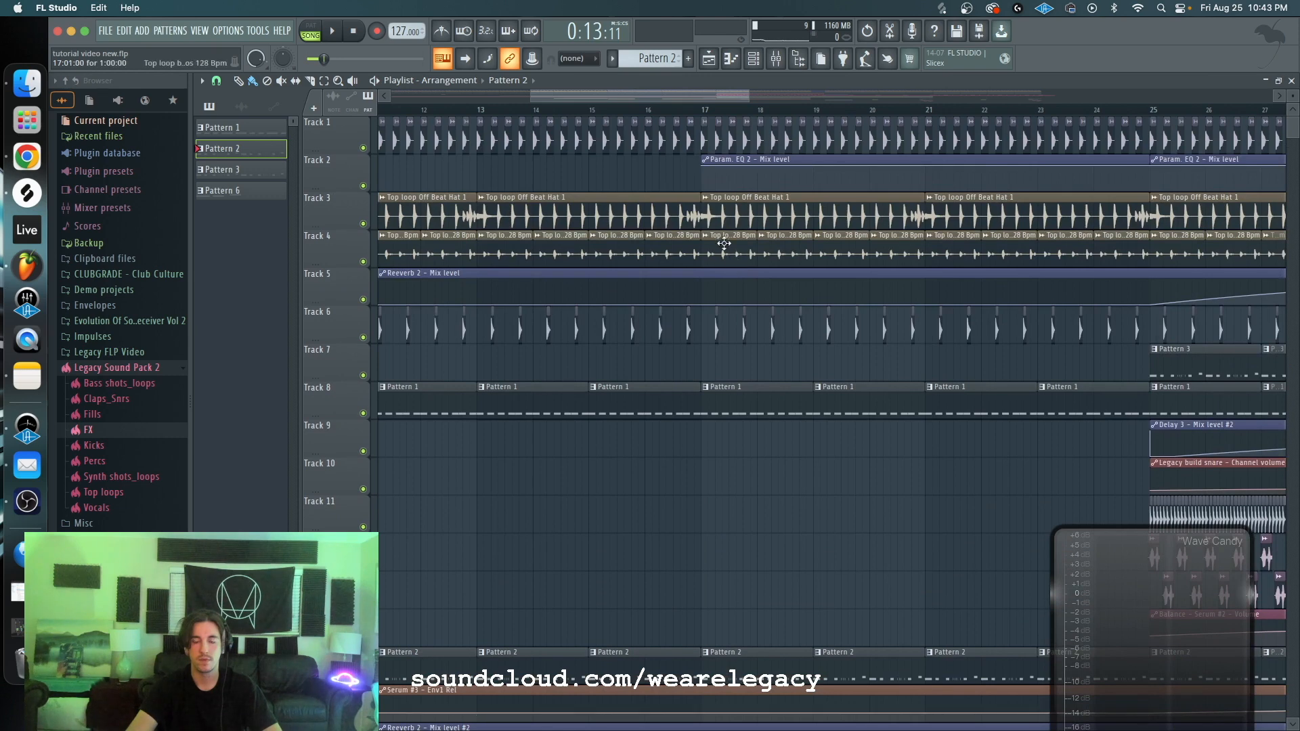
pyautogui.hscroll(2, 673, 95)
pyautogui.scroll(-11, 731, 465)
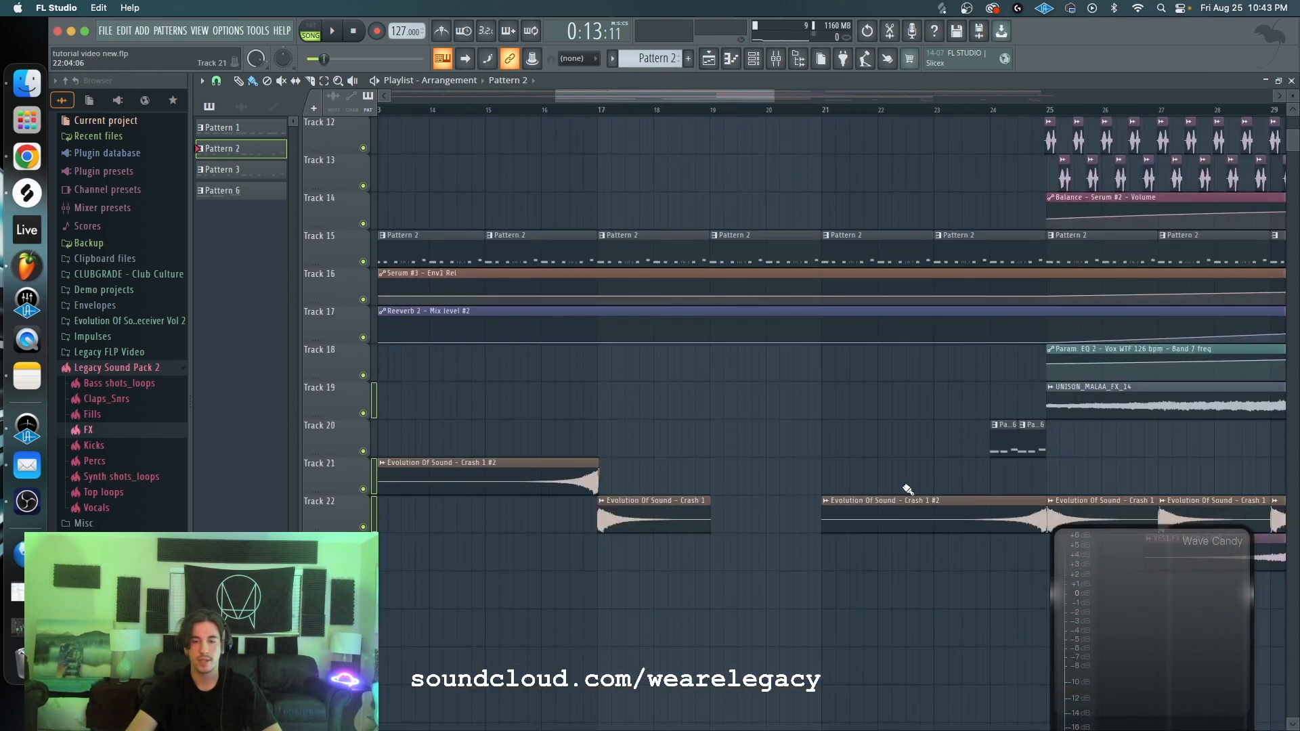
pyautogui.scroll(5, 664, 176)
pyautogui.hscroll(5, 739, 103)
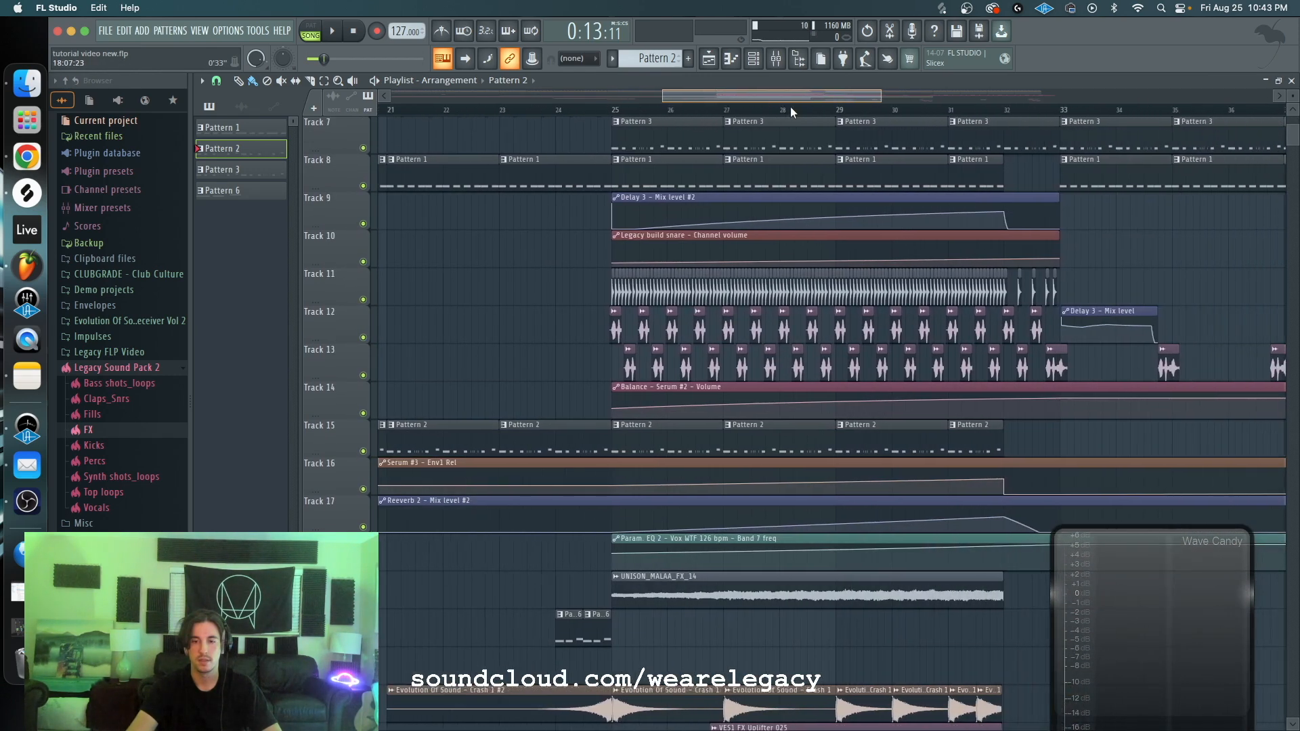
pyautogui.scroll(-5, 711, 407)
pyautogui.scroll(5, 698, 433)
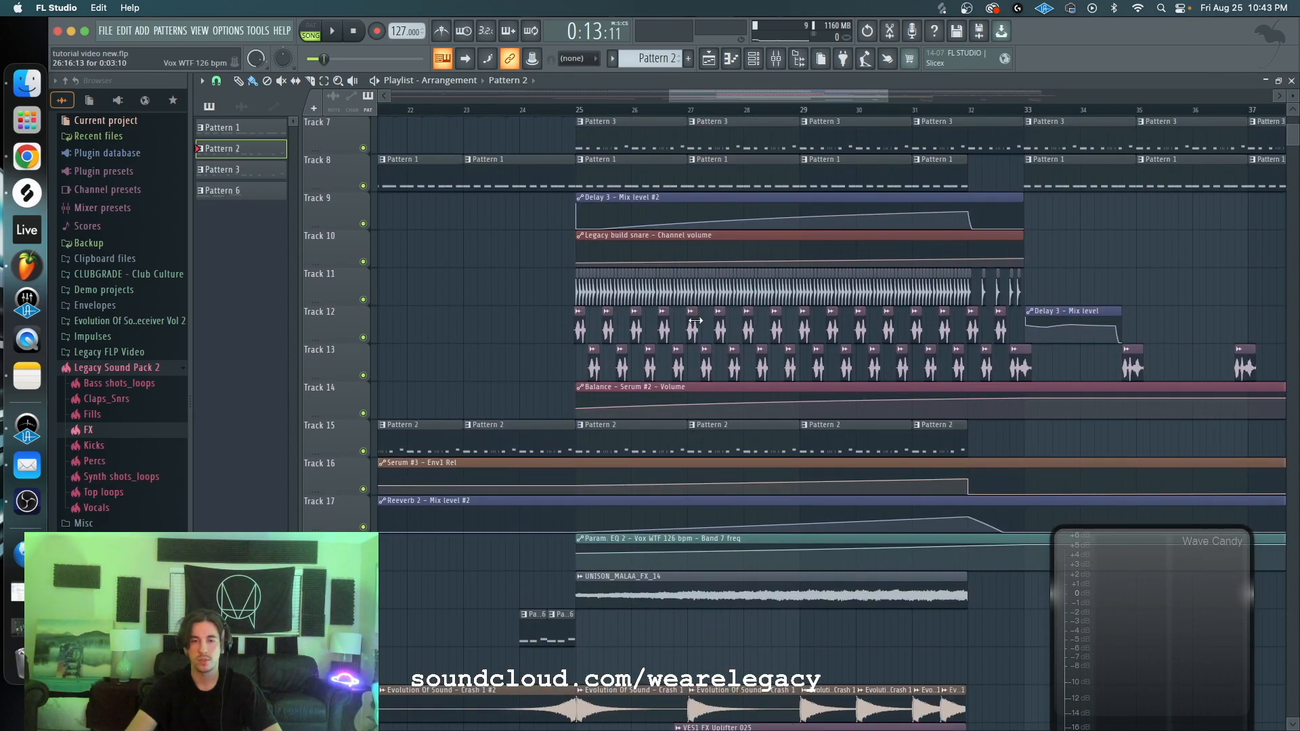
pyautogui.scroll(-3, 719, 410)
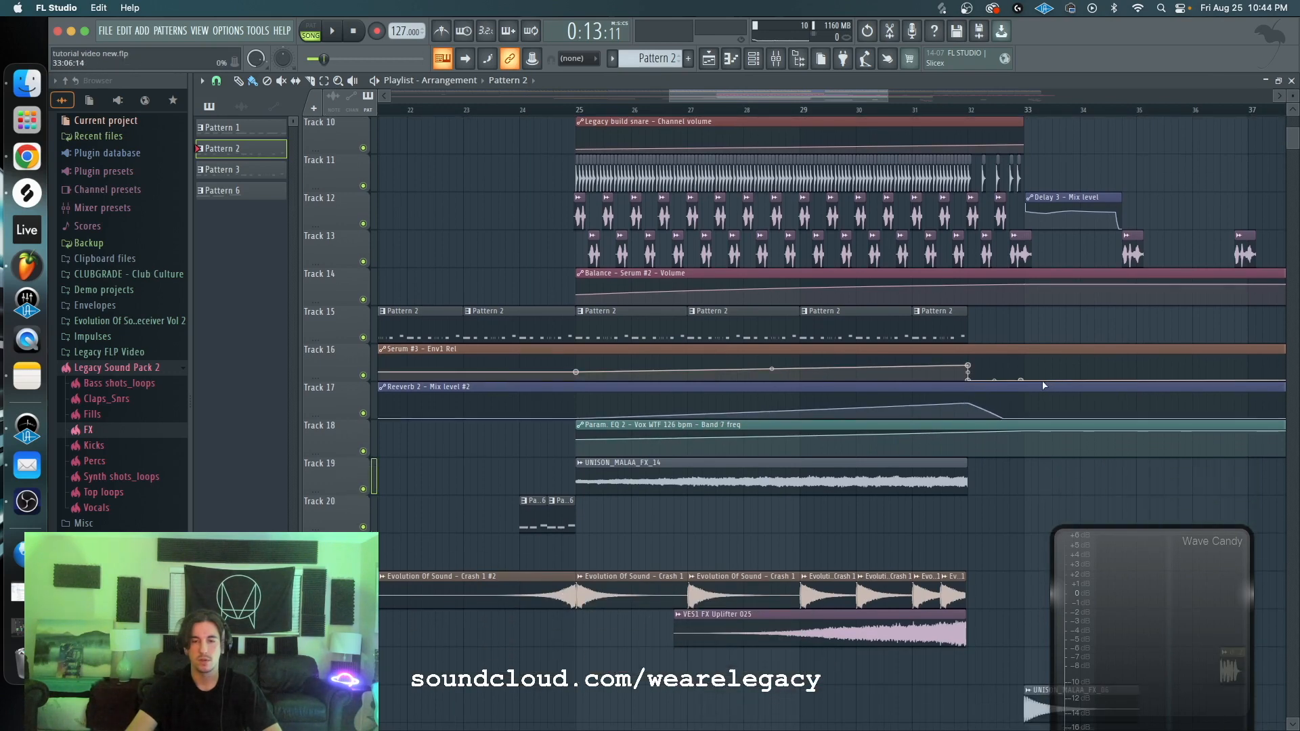
pyautogui.scroll(-5, 799, 439)
pyautogui.scroll(14, 761, 445)
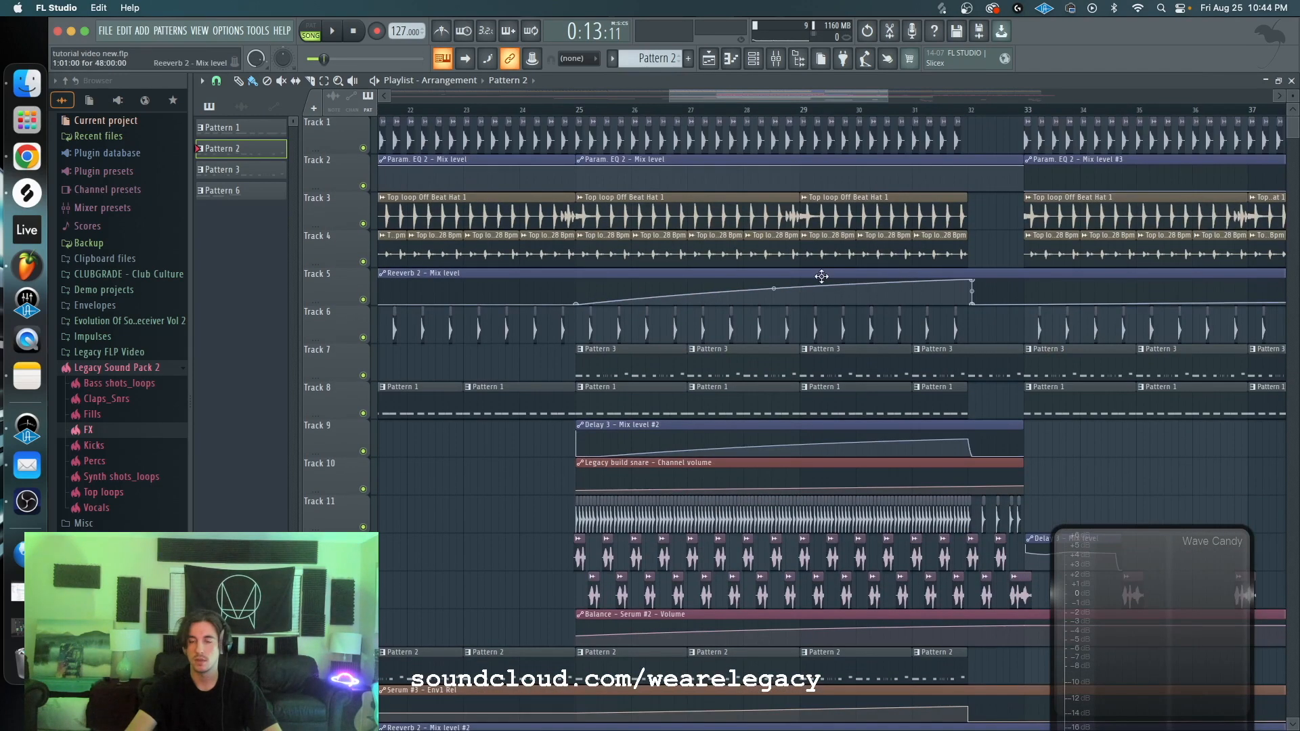
# Step: Open the Serum #2 notes of Pattern 3 at bar 33 in the piano roll
pyautogui.moveTo(821, 95); pyautogui.dragTo(899, 100)
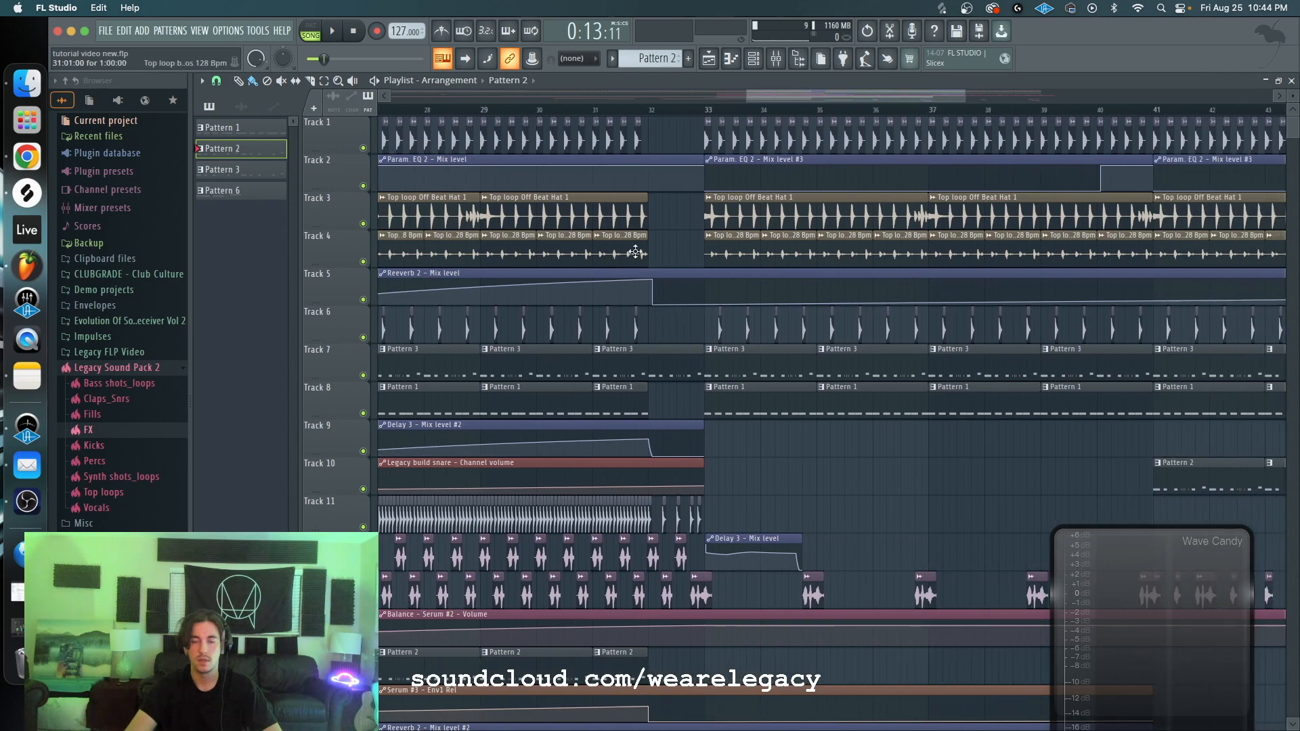
pyautogui.scroll(-4, 691, 270)
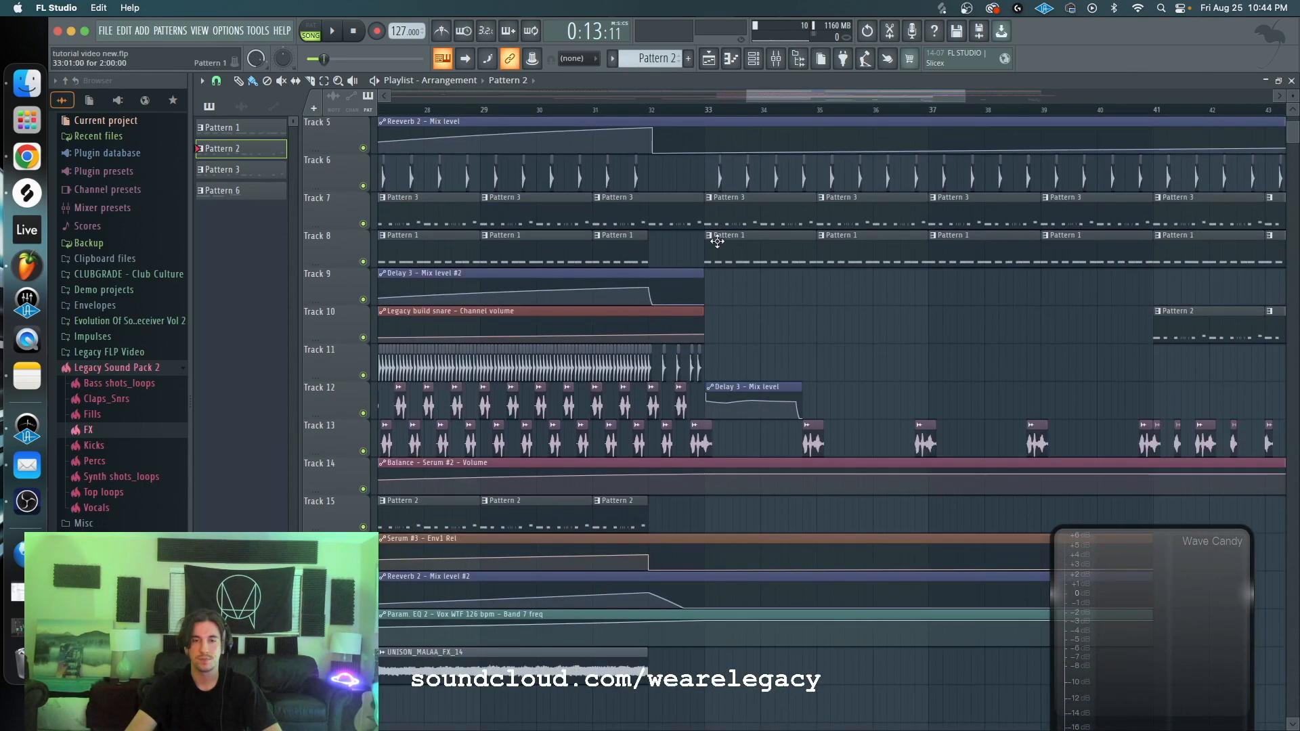
pyautogui.doubleClick(726, 216)
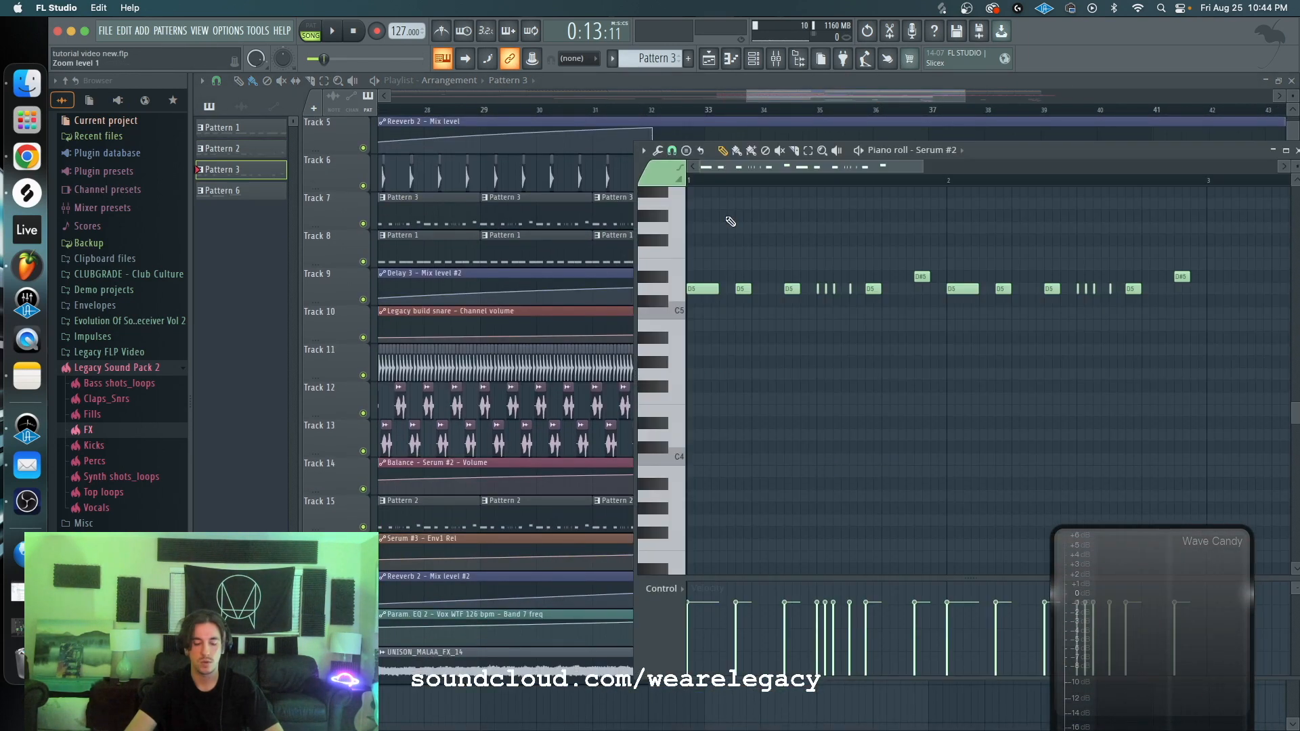
# Step: Show the mixer and check the effects on the Serum #3, UNISON_MALAA_FX_06 and Serum #5 tracks
pyautogui.click(784, 63)
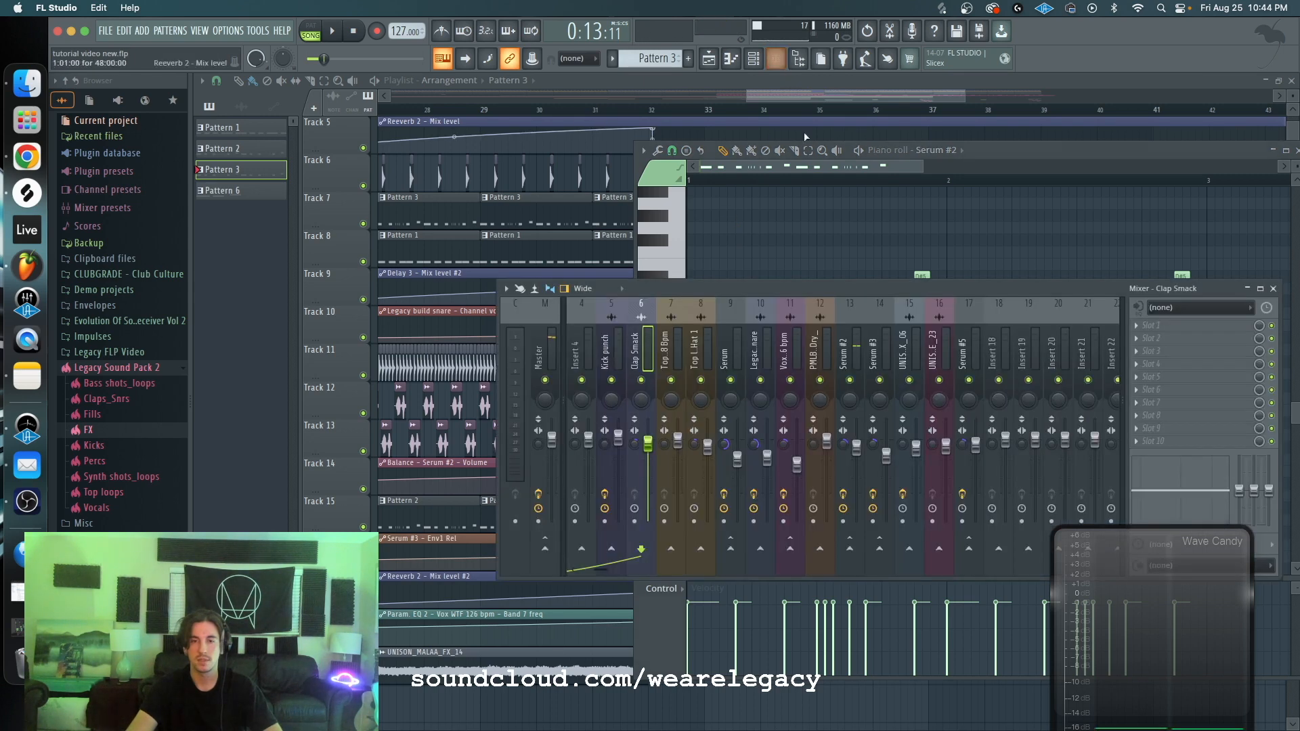
pyautogui.click(844, 349)
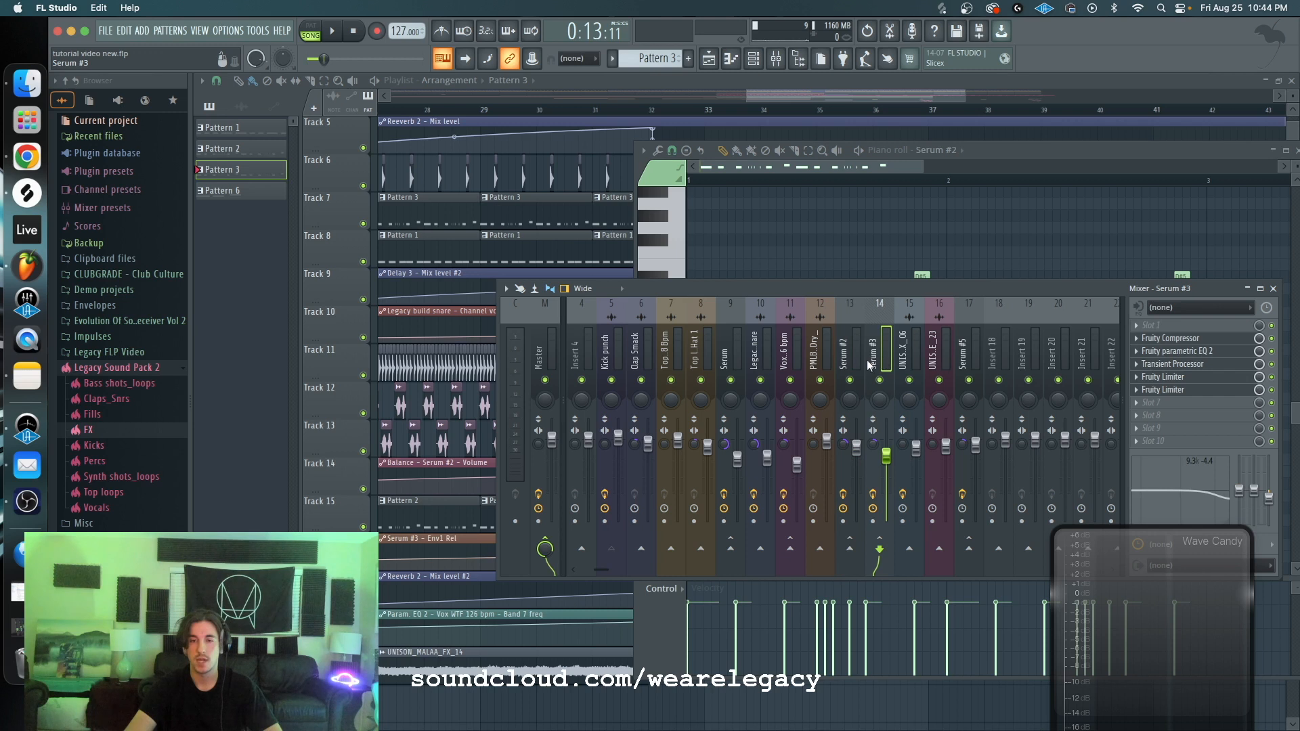
pyautogui.click(918, 365)
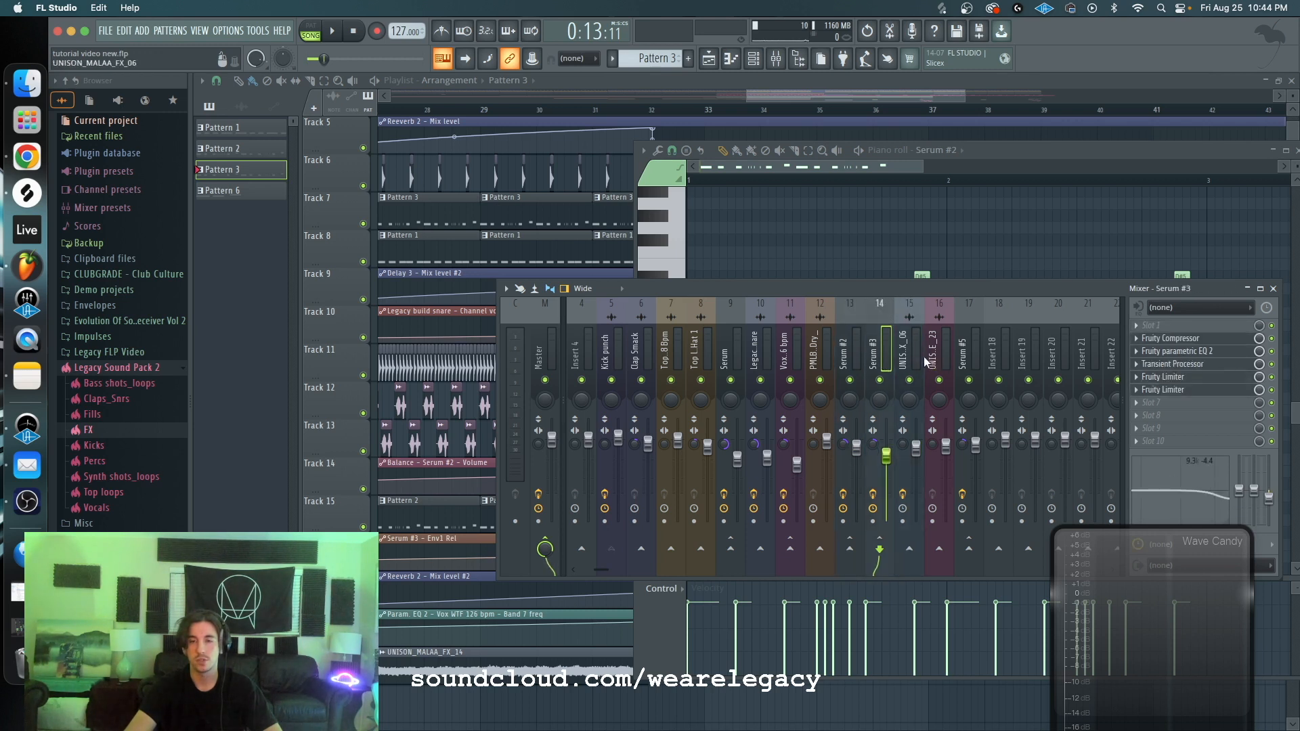
pyautogui.hscroll(1, 917, 356)
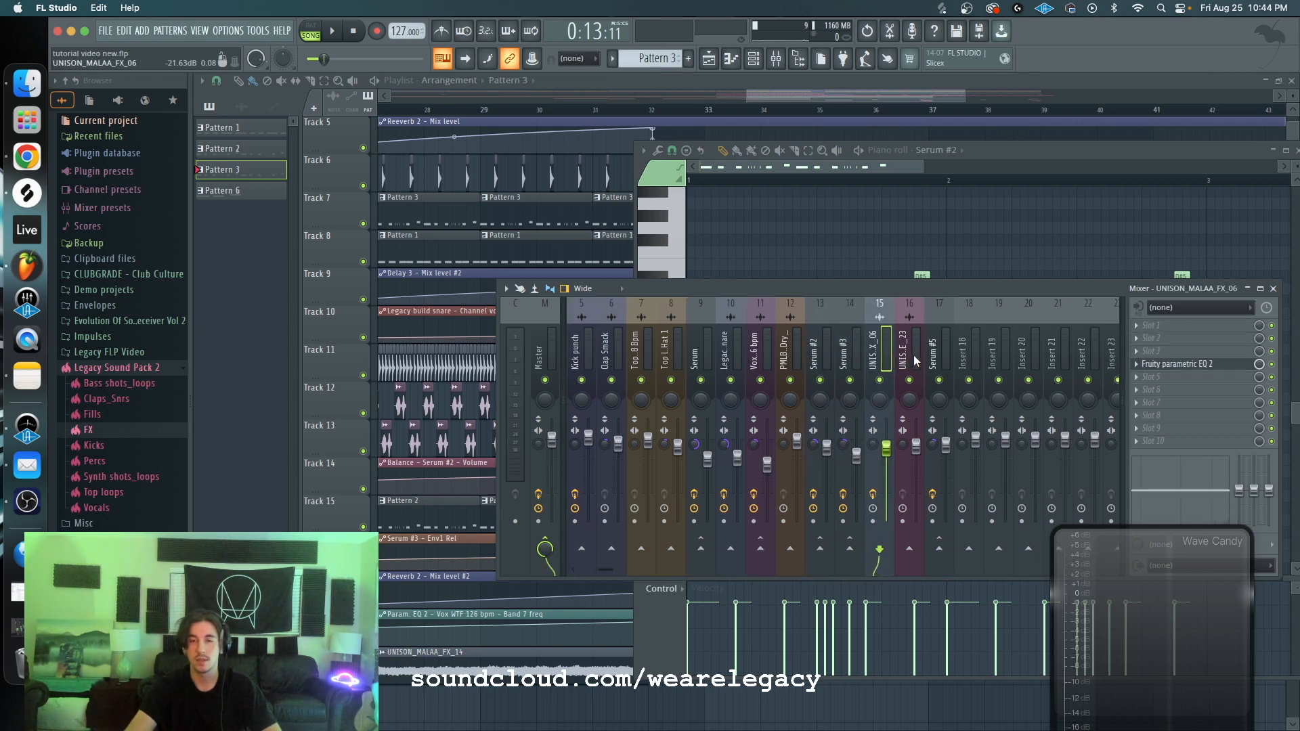
pyautogui.click(946, 354)
pyautogui.hscroll(-2, 878, 348)
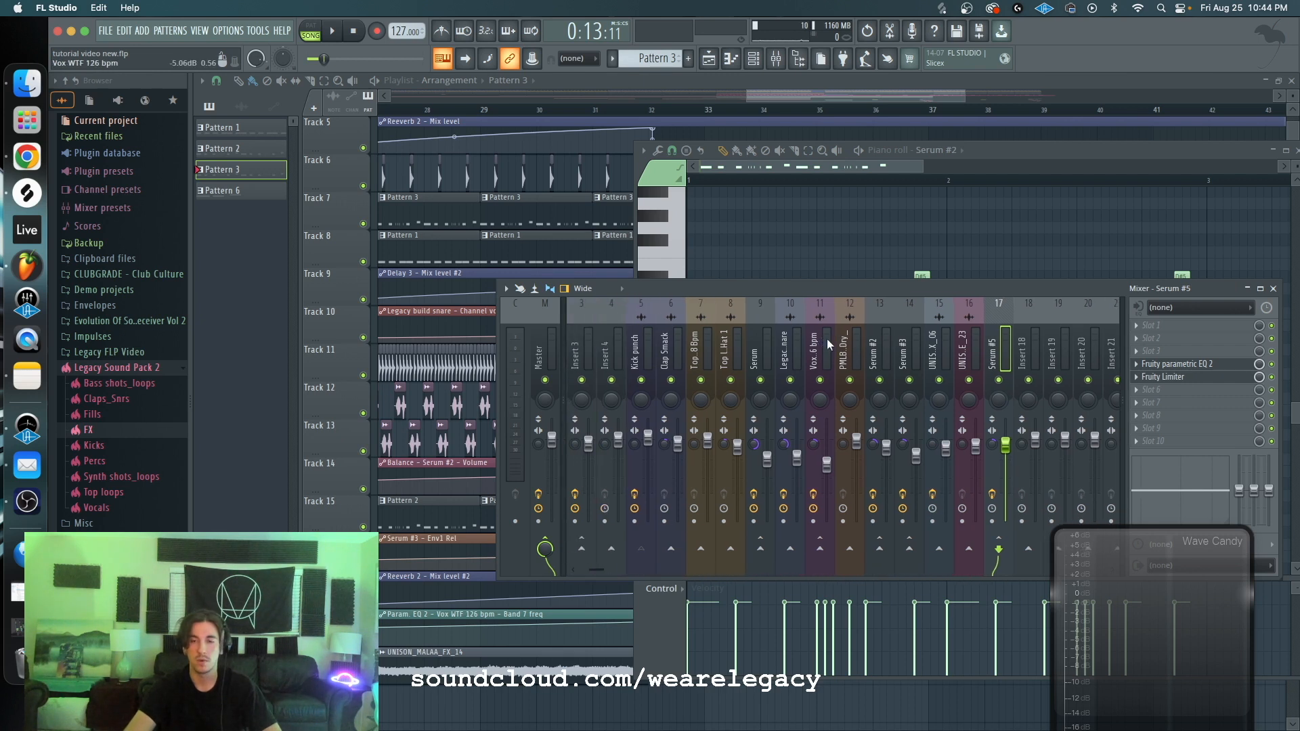
pyautogui.hscroll(3, 829, 344)
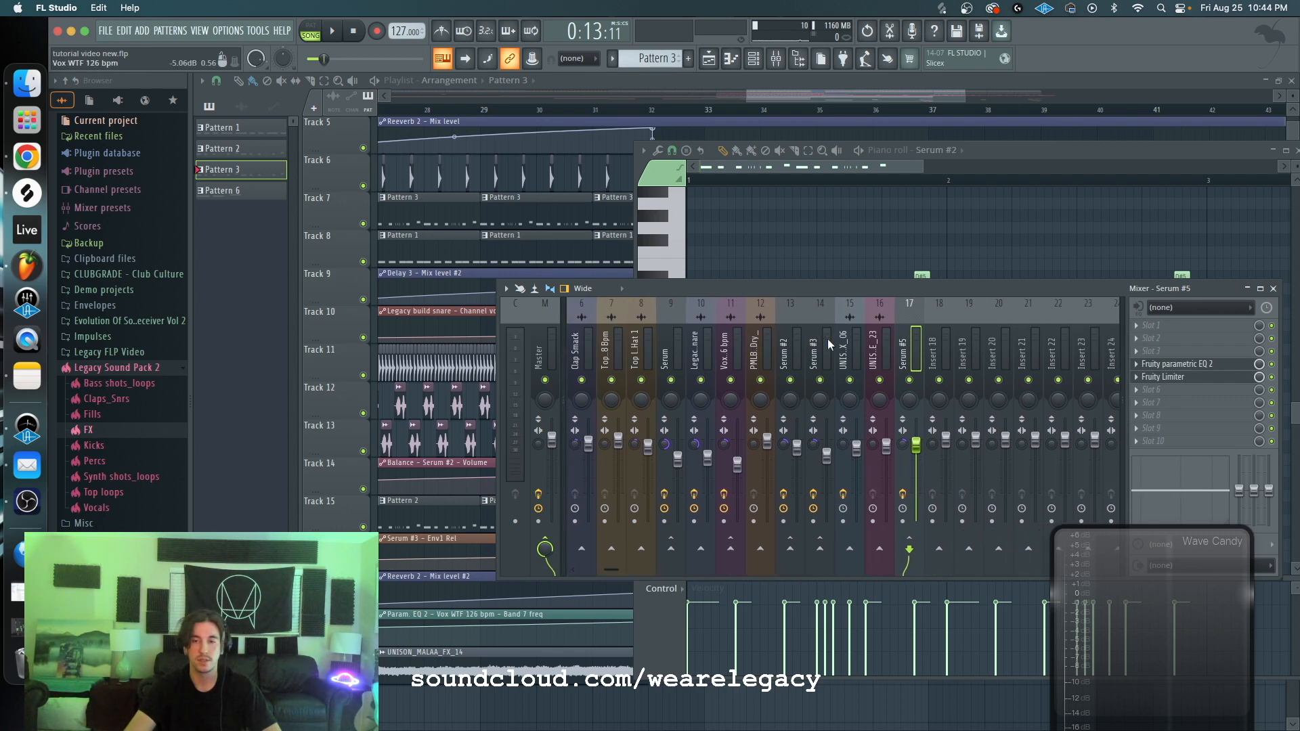
# Step: Look over the drop's pattern, vocal and automation tracks from bar 33 to bar 49
pyautogui.moveTo(810, 89); pyautogui.dragTo(852, 91)
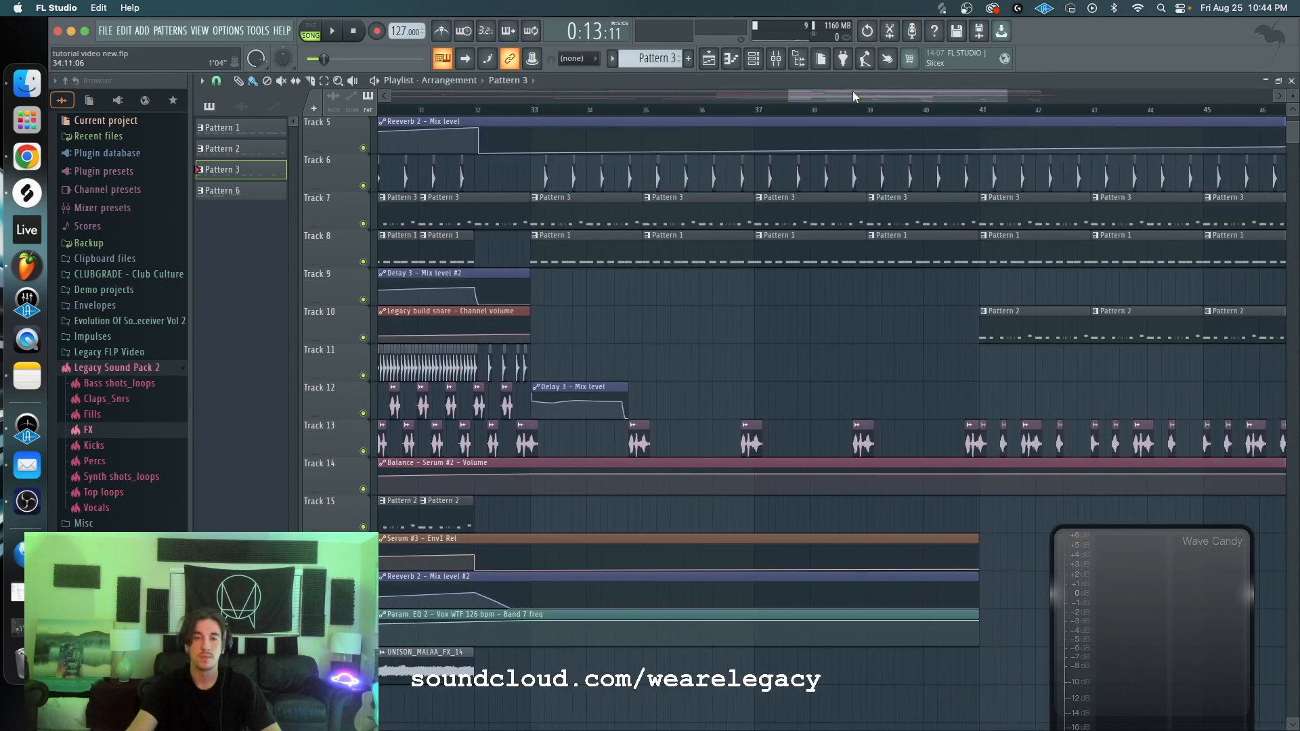
pyautogui.moveTo(864, 92); pyautogui.dragTo(827, 95)
pyautogui.moveTo(966, 97); pyautogui.dragTo(1016, 99)
pyautogui.scroll(4, 996, 147)
pyautogui.scroll(-4, 791, 255)
pyautogui.scroll(4, 791, 255)
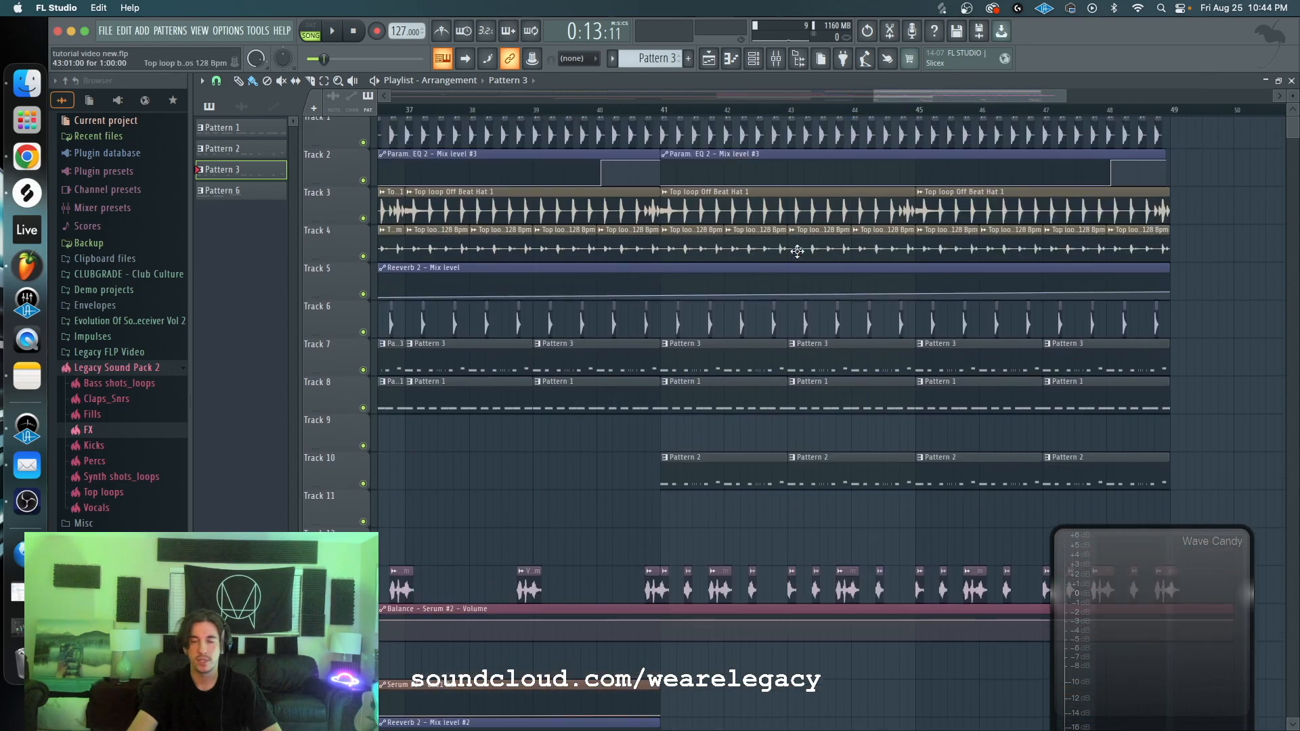
# Step: Play the whole arrangement from bar 1 with all 49 bars in view and check the mixer levels during the build-up
pyautogui.moveTo(966, 96); pyautogui.dragTo(450, 82)
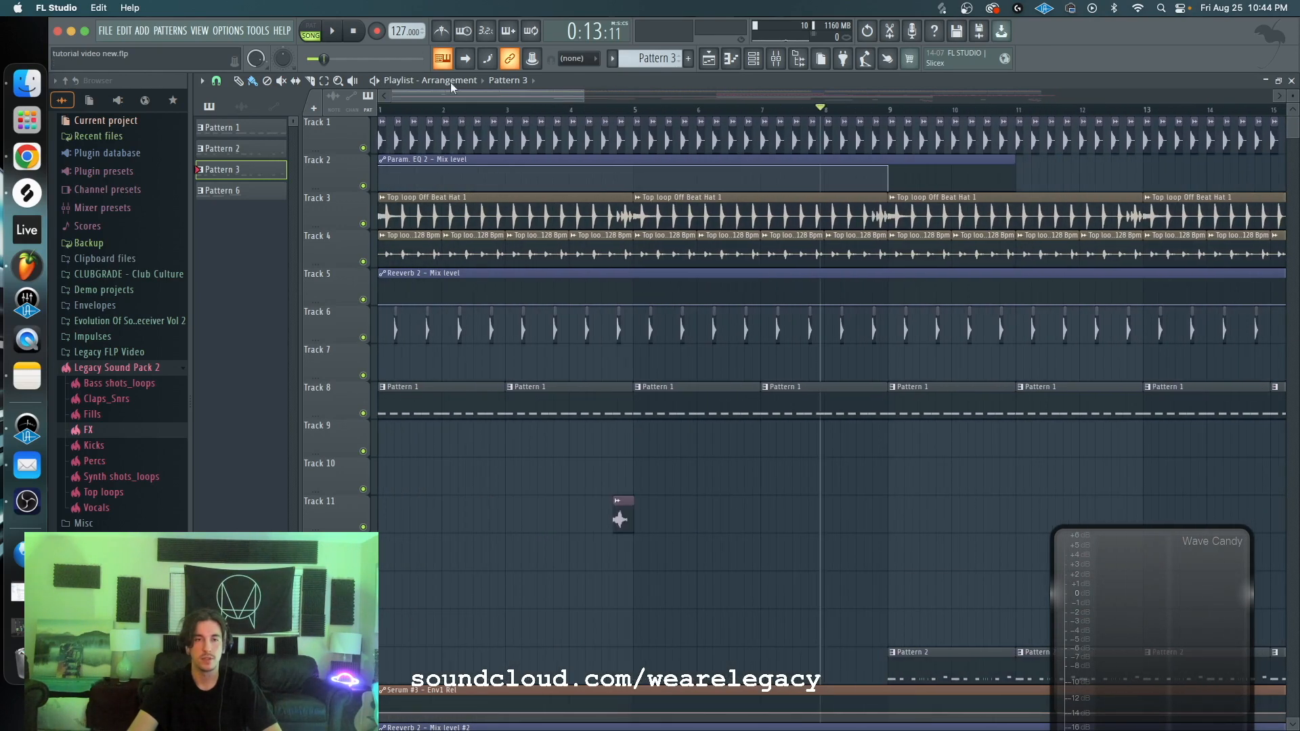
pyautogui.moveTo(583, 94); pyautogui.dragTo(1080, 95)
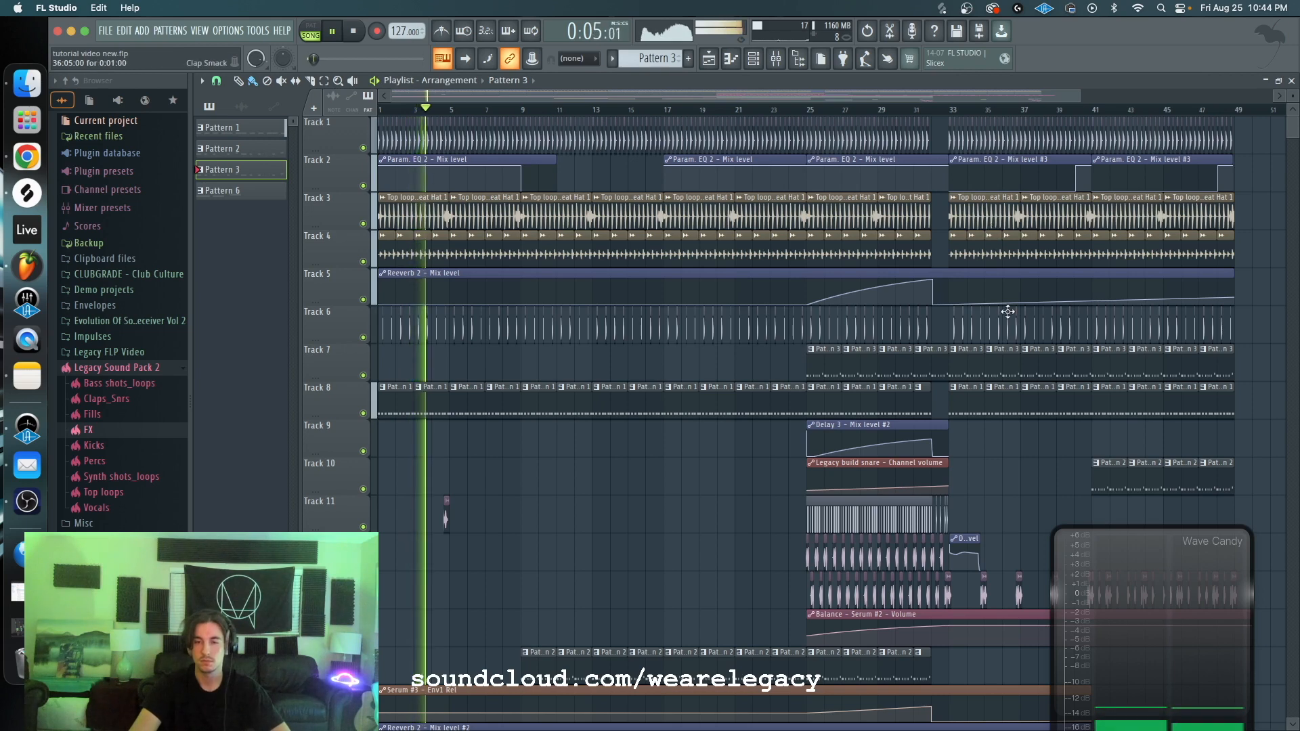
pyautogui.scroll(-2, 1003, 447)
pyautogui.scroll(-1, 1004, 447)
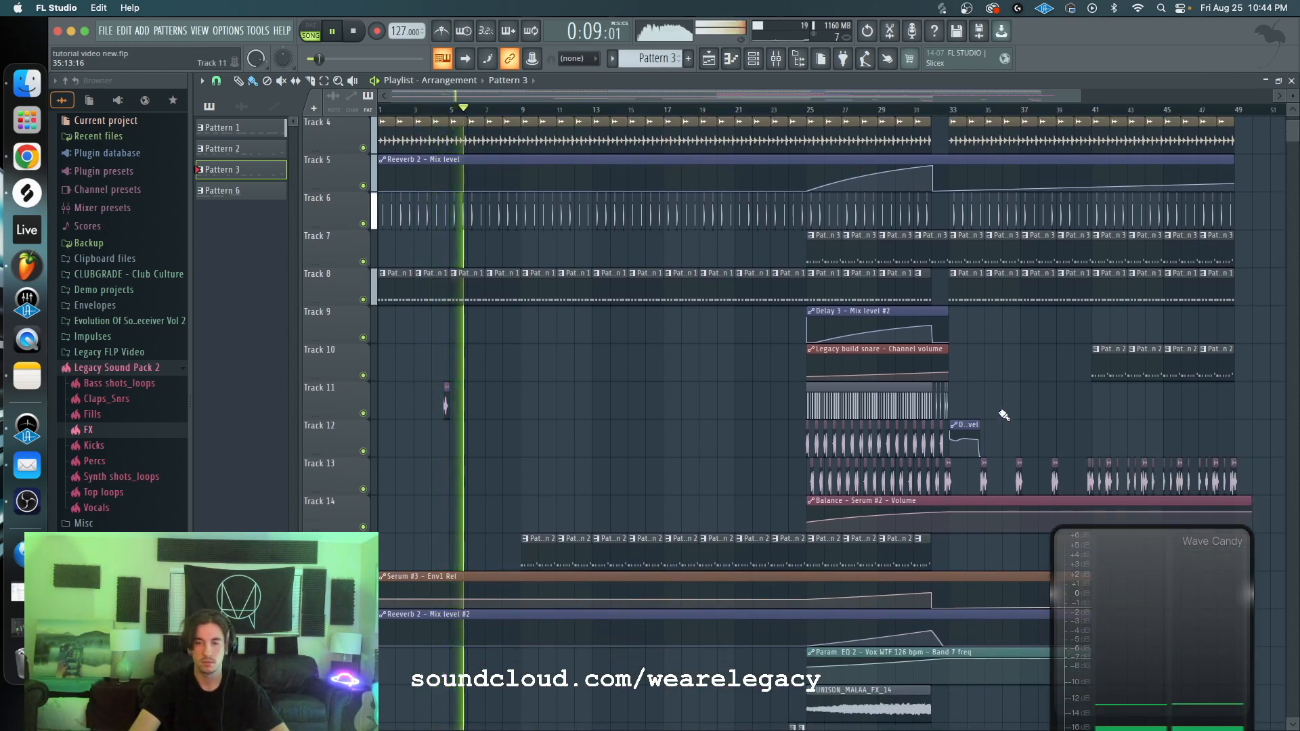
pyautogui.scroll(-5, 1003, 415)
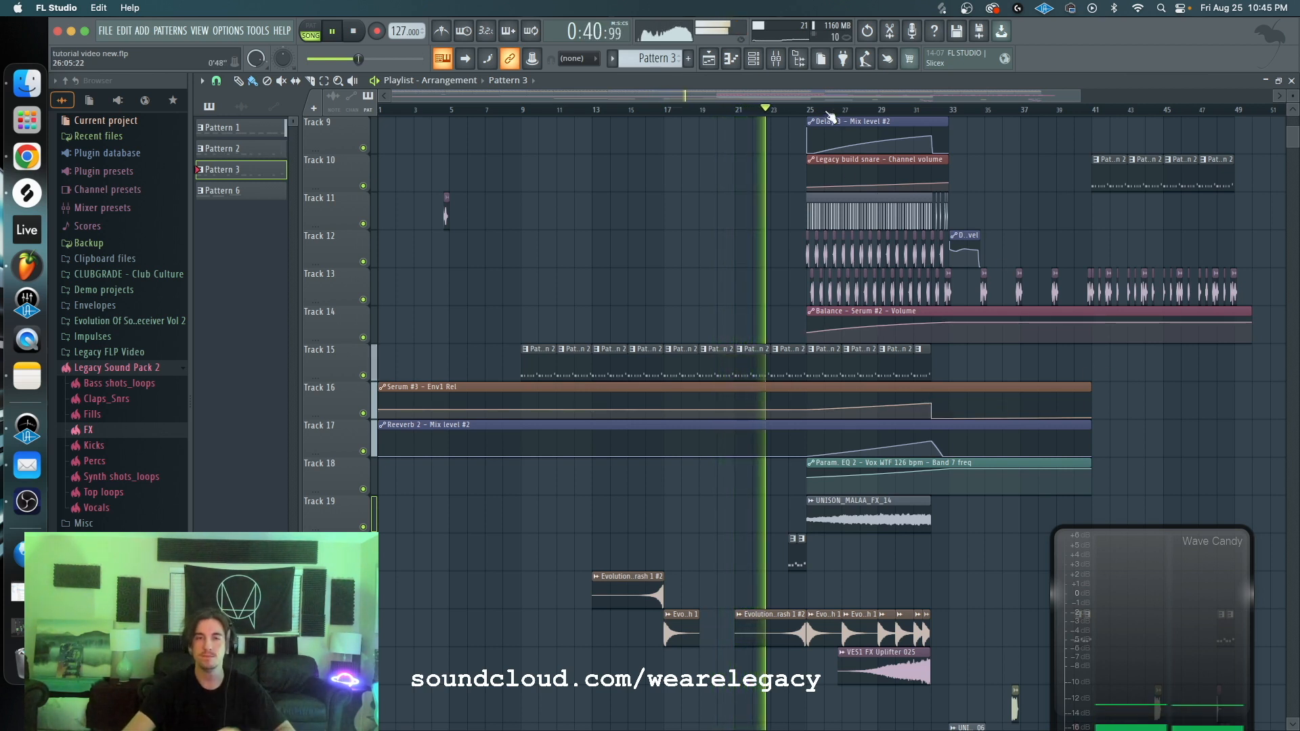
pyautogui.press('F9')
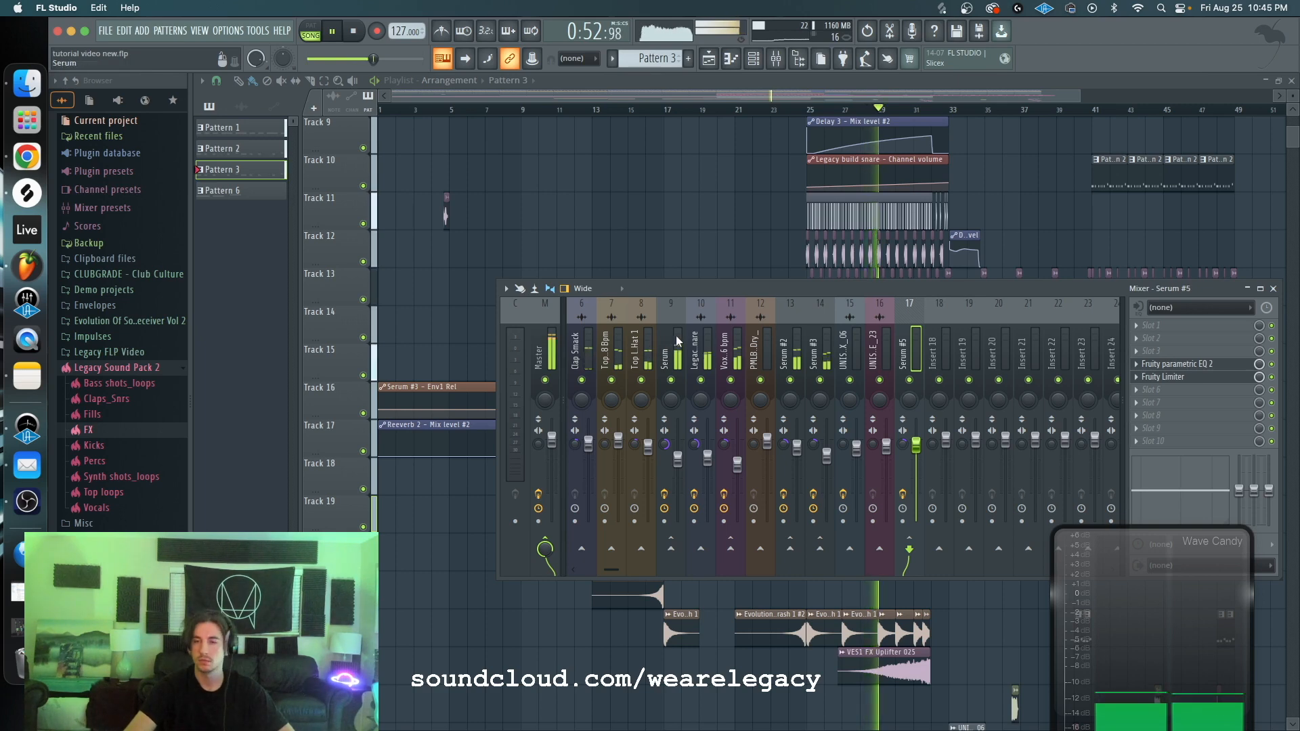
pyautogui.press('F9')
pyautogui.moveTo(771, 90); pyautogui.dragTo(842, 93)
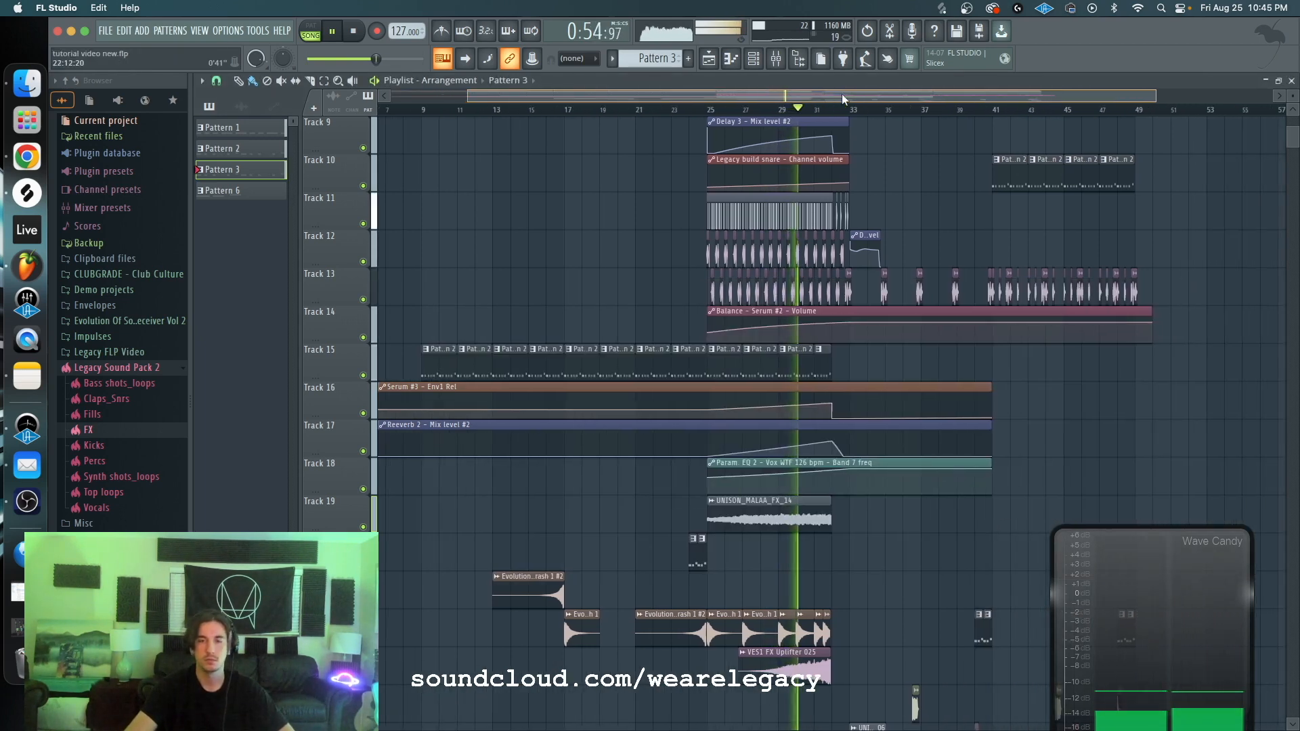